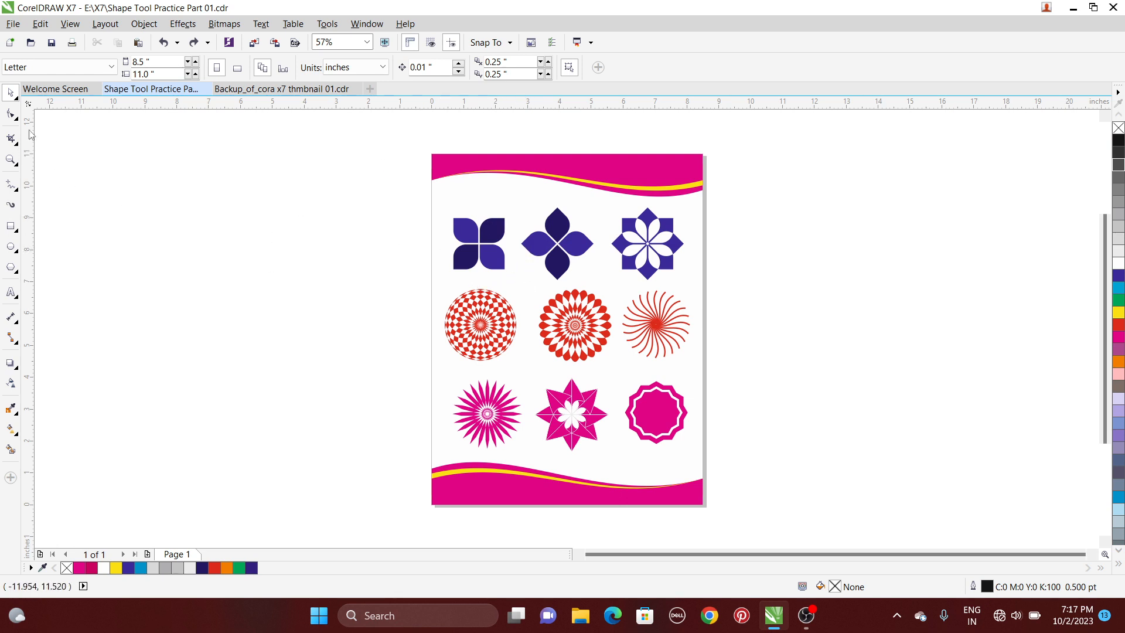
left_click(8, 114)
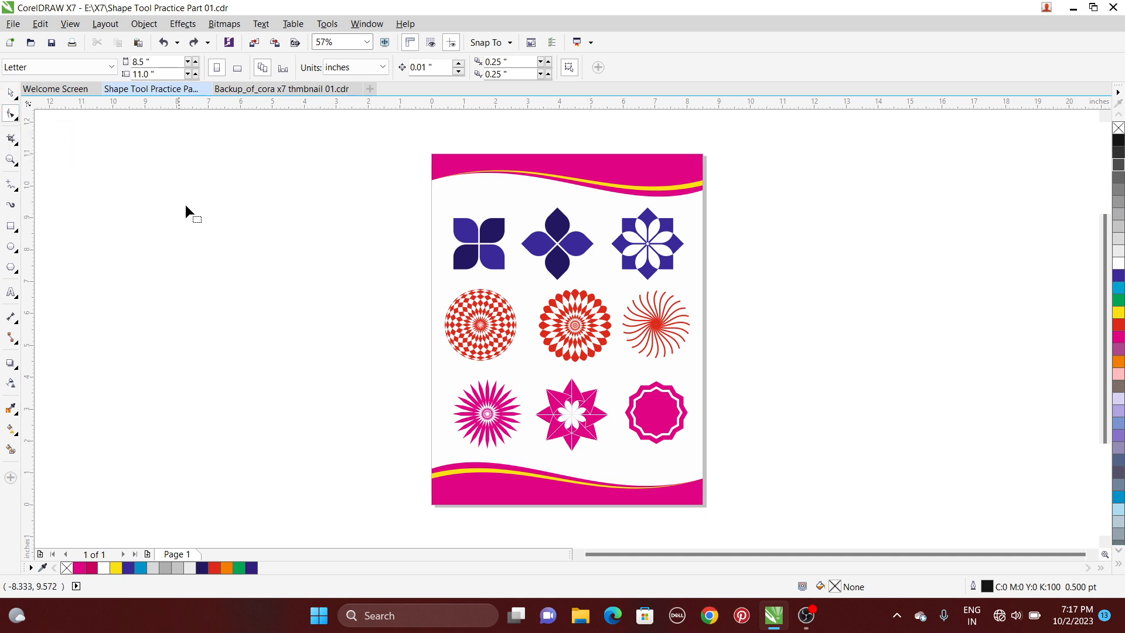
left_click(11, 93)
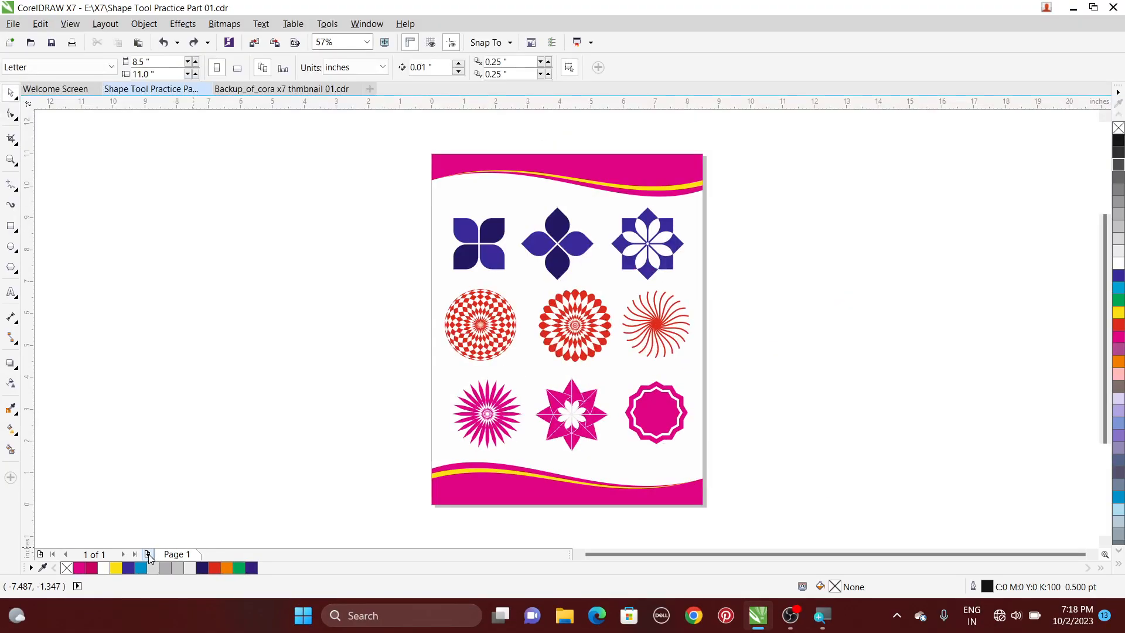
Step: Add a new page after Page 1 and create a rectangle that matches the page size
left_click(147, 554)
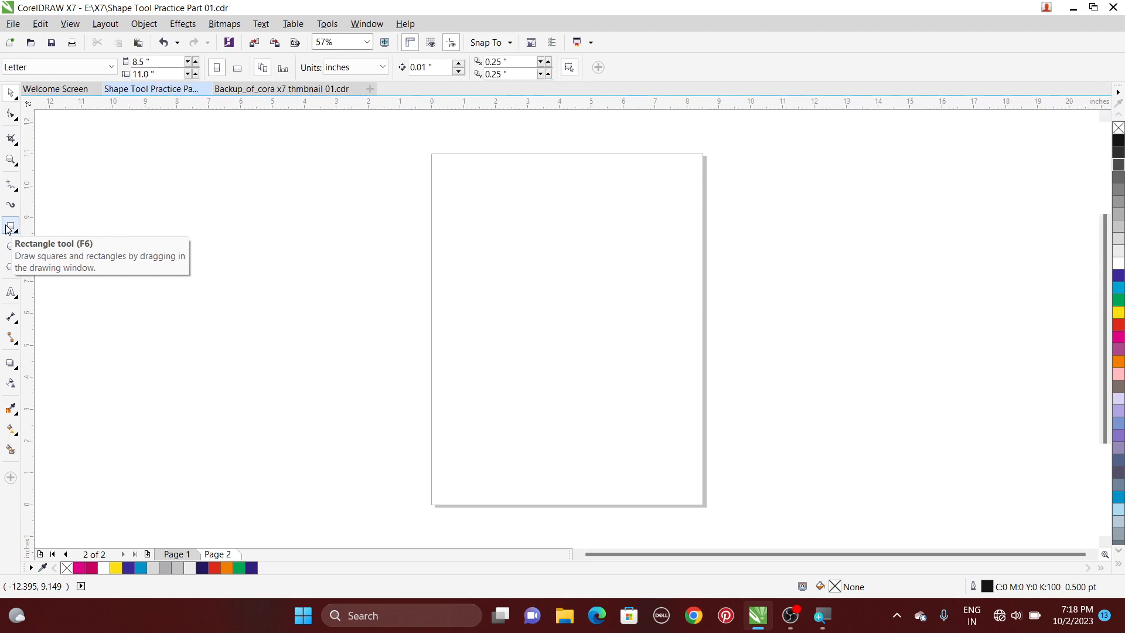
double_click(8, 229)
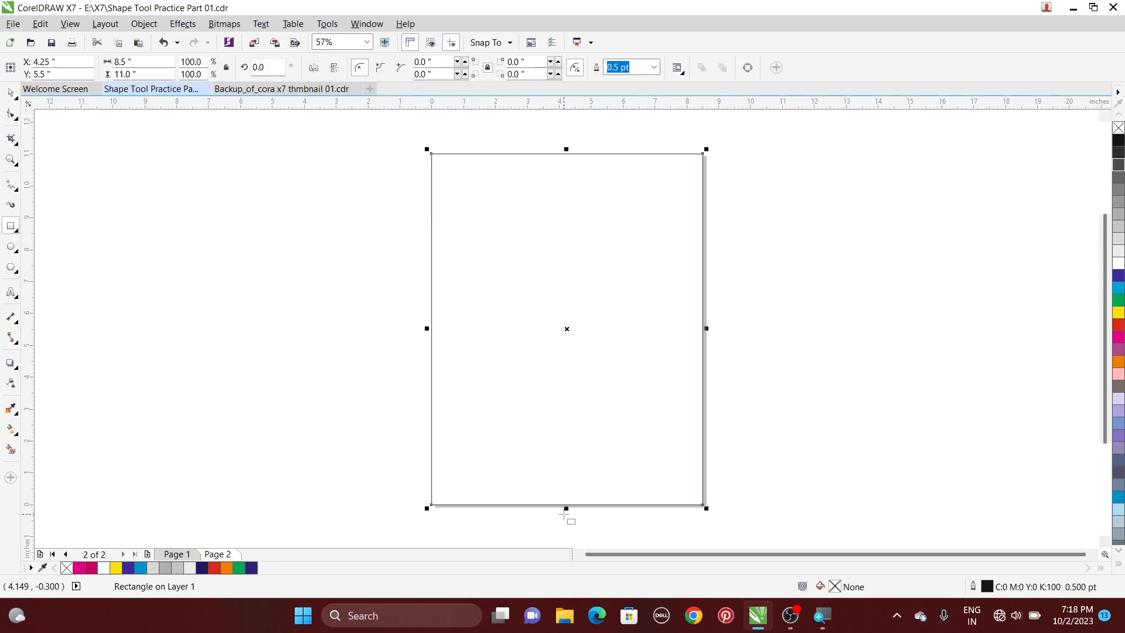
Step: Make a copy of the page rectangle, shortened from below to a strip about 1.39 in tall along the page's upper edge
left_click(12, 93)
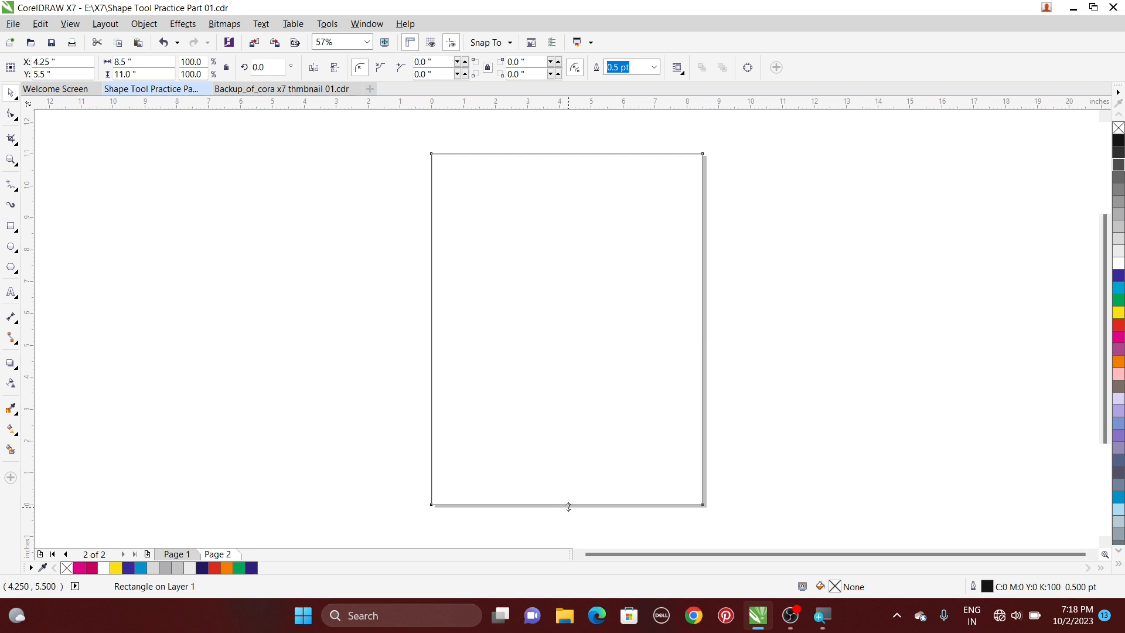
left_click_drag(568, 506, 572, 202)
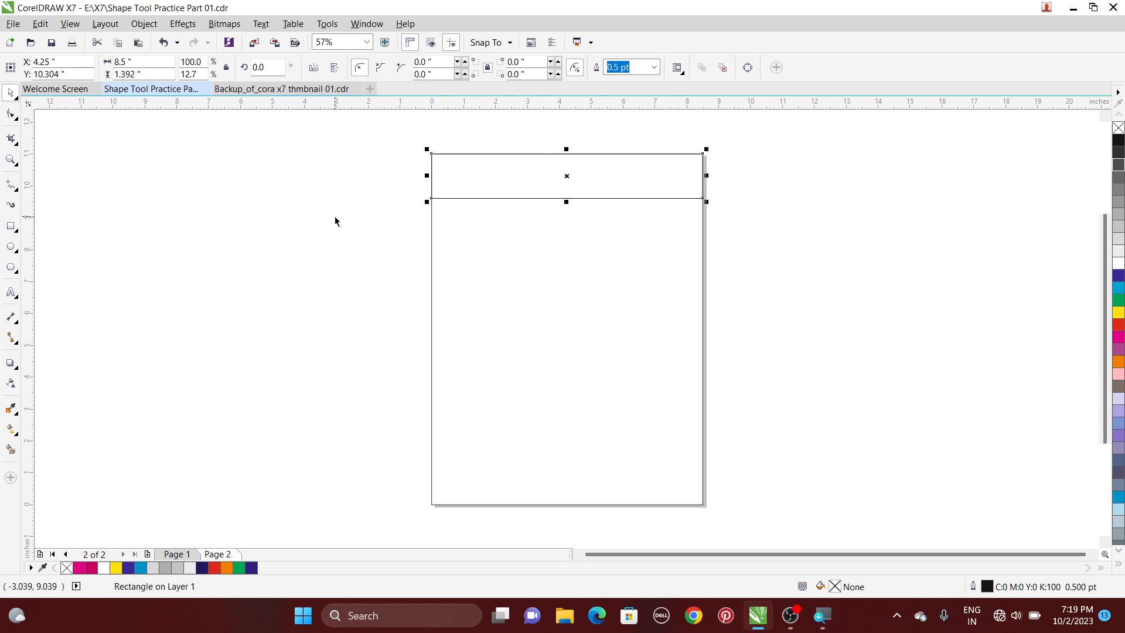
Step: Convert the strip rectangle to curves and turn its straight lower edge into a curve segment
key("z")
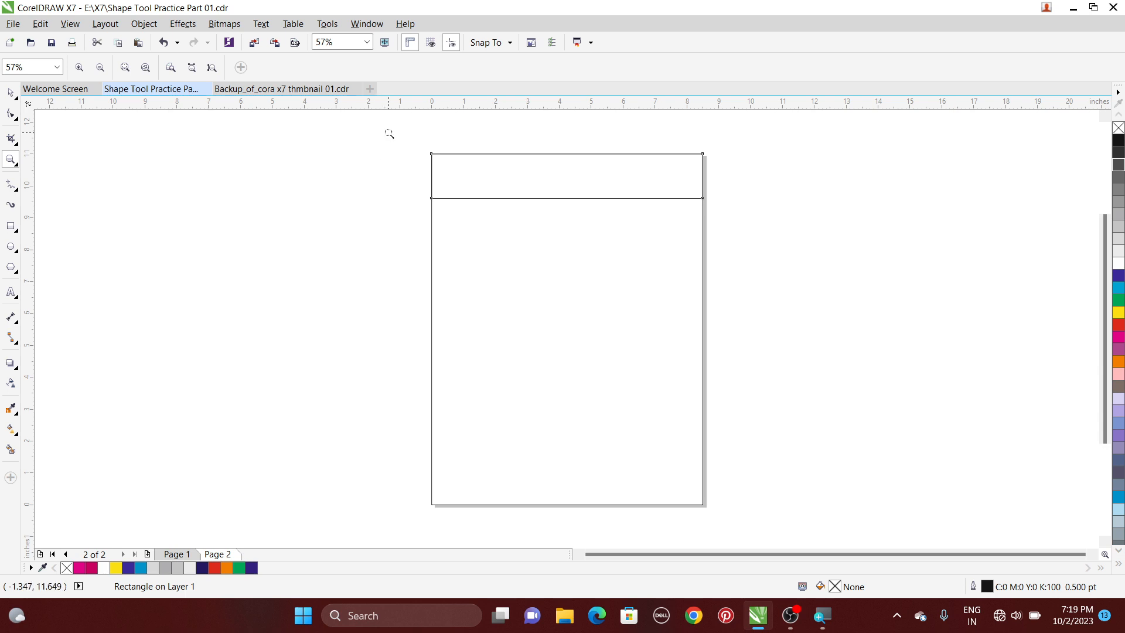
left_click_drag(388, 133, 746, 248)
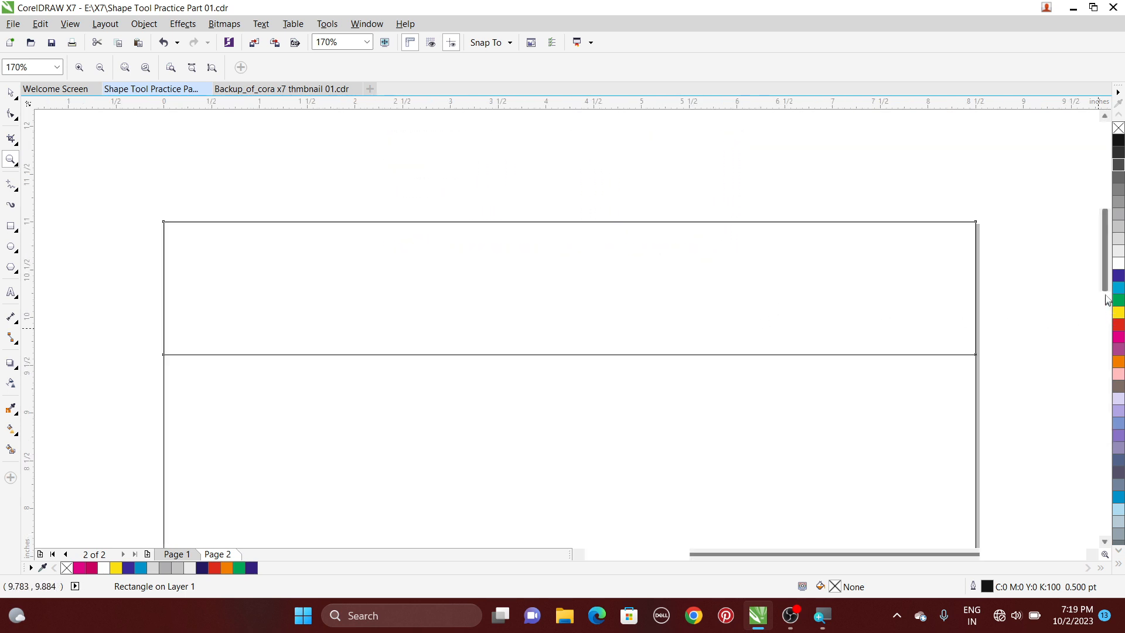
mouse_move(1103, 282)
left_mouse_down()
mouse_move(1102, 297)
mouse_move(1104, 287)
left_mouse_up()
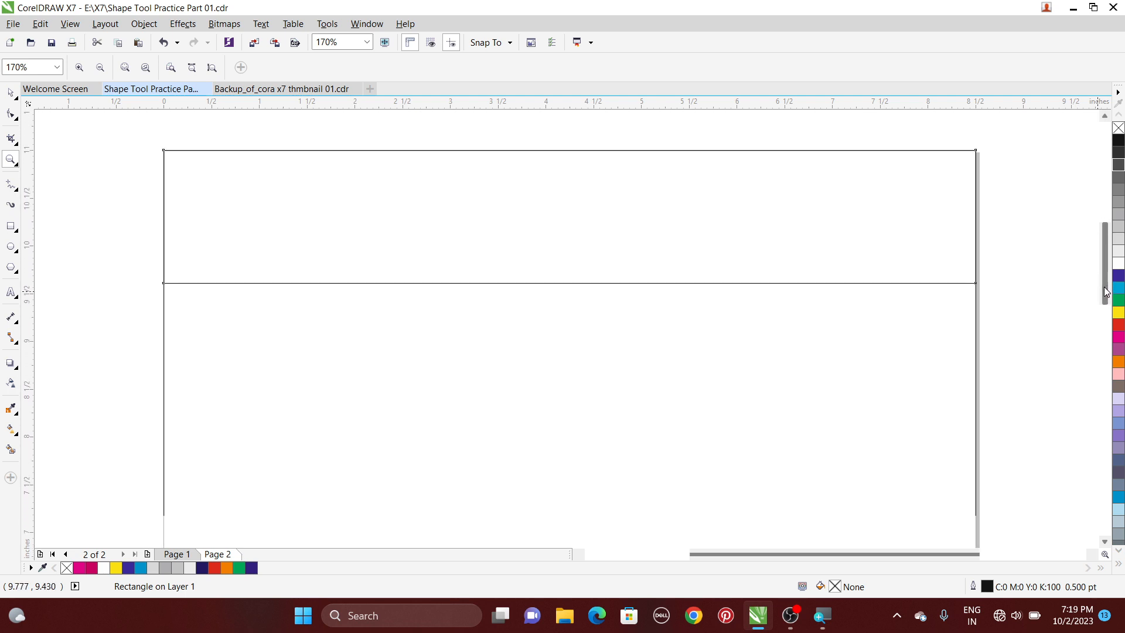
left_click(9, 98)
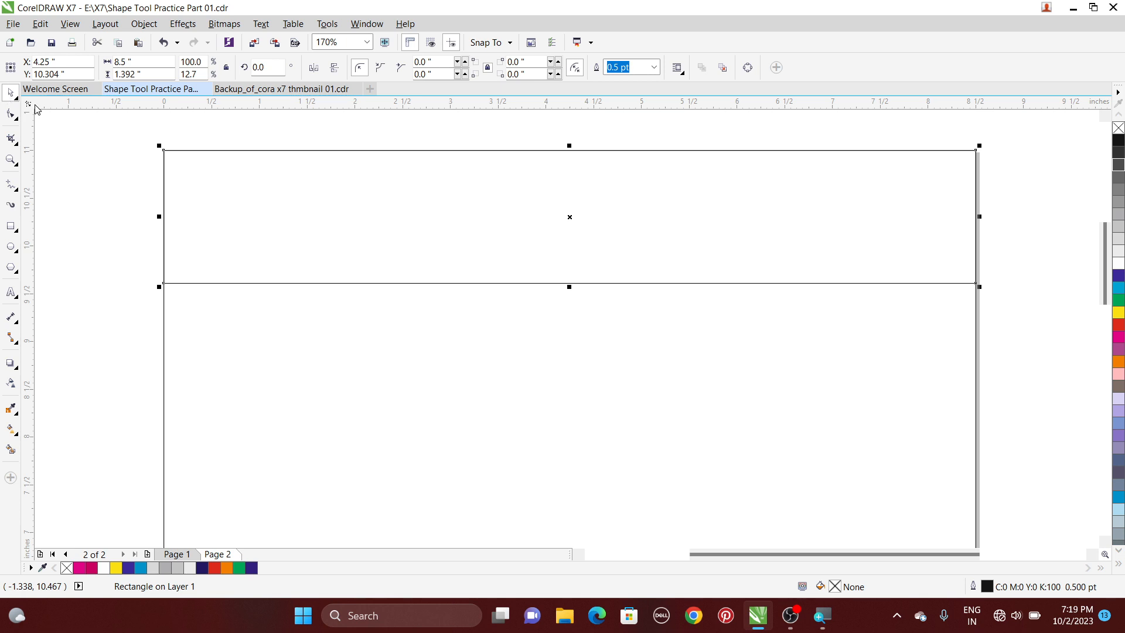
left_click(748, 71)
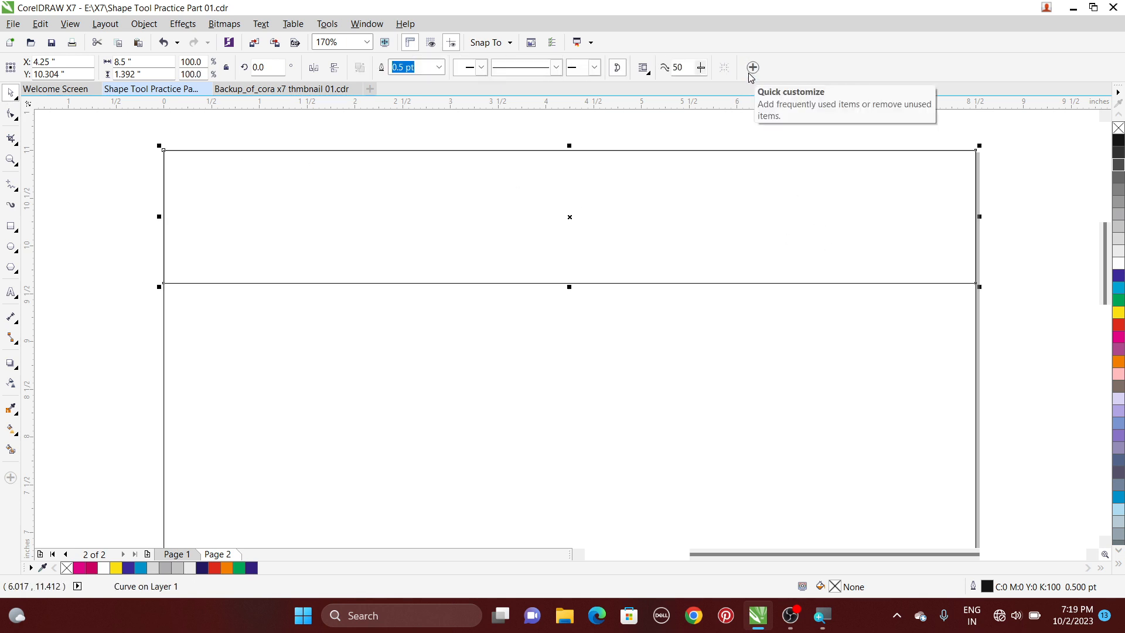
left_click(10, 116)
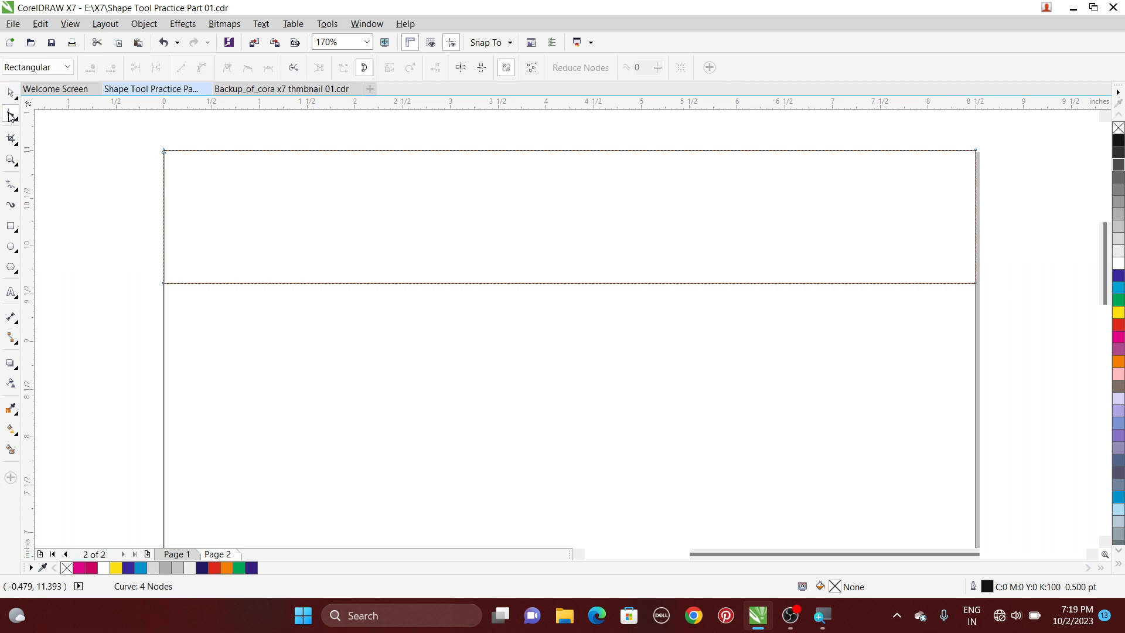
left_click(544, 283)
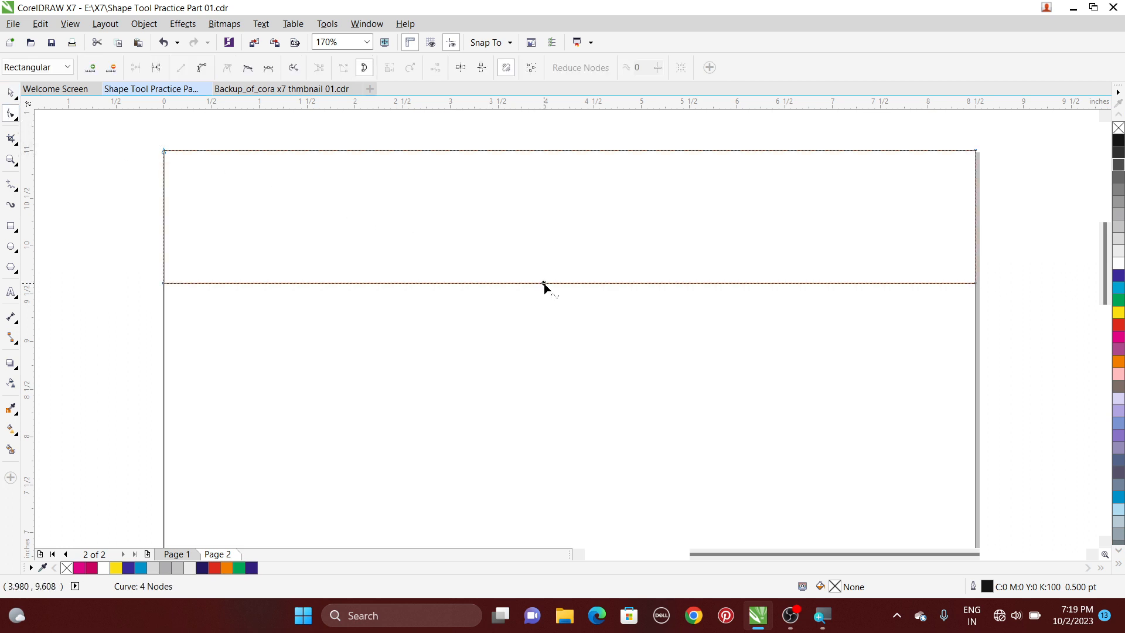
left_click(201, 69)
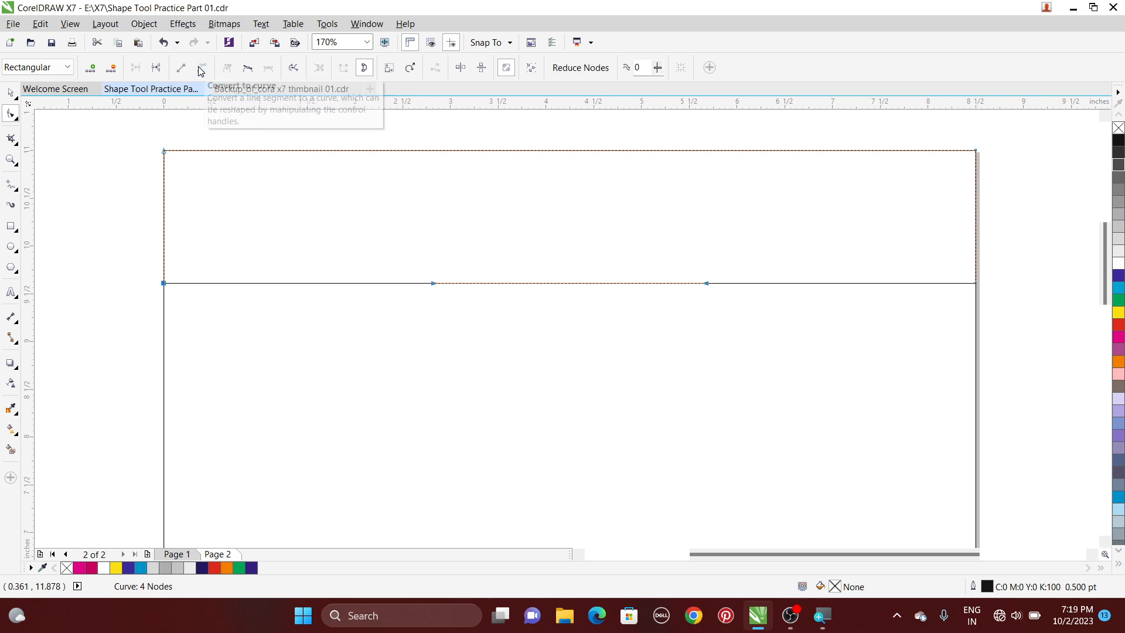
Step: Bend the strip's lower edge into an S-shaped wave and raise its lower-left corner, making the shape about 1.6 in tall
left_click_drag(706, 283, 704, 360)
left_click_drag(434, 283, 416, 163)
left_click_drag(702, 359, 719, 382)
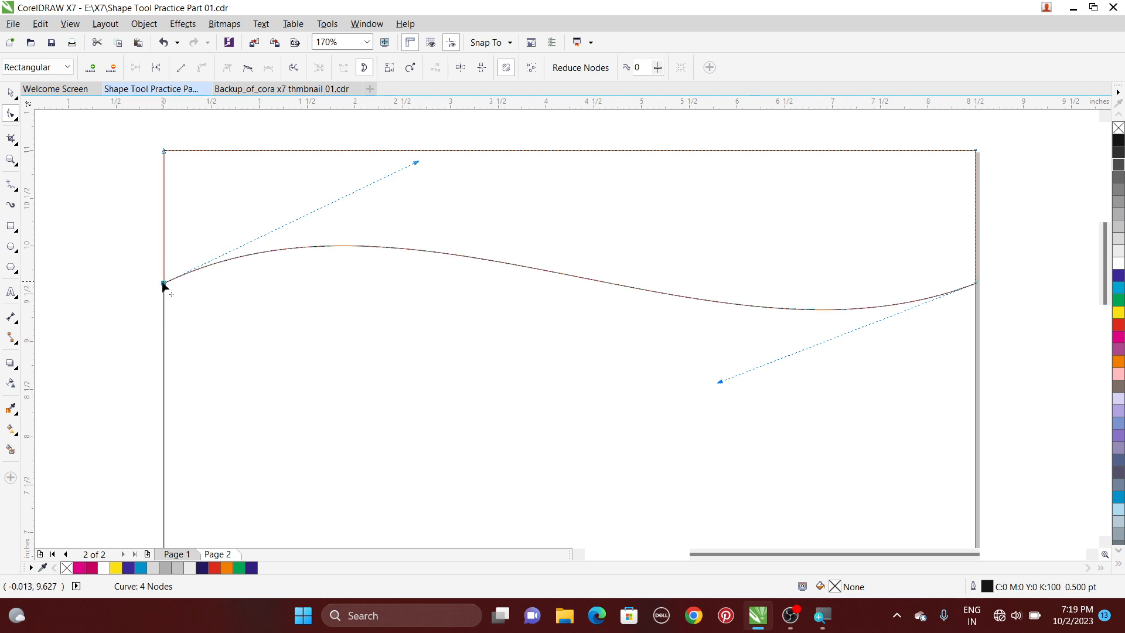
left_click_drag(163, 285, 165, 250)
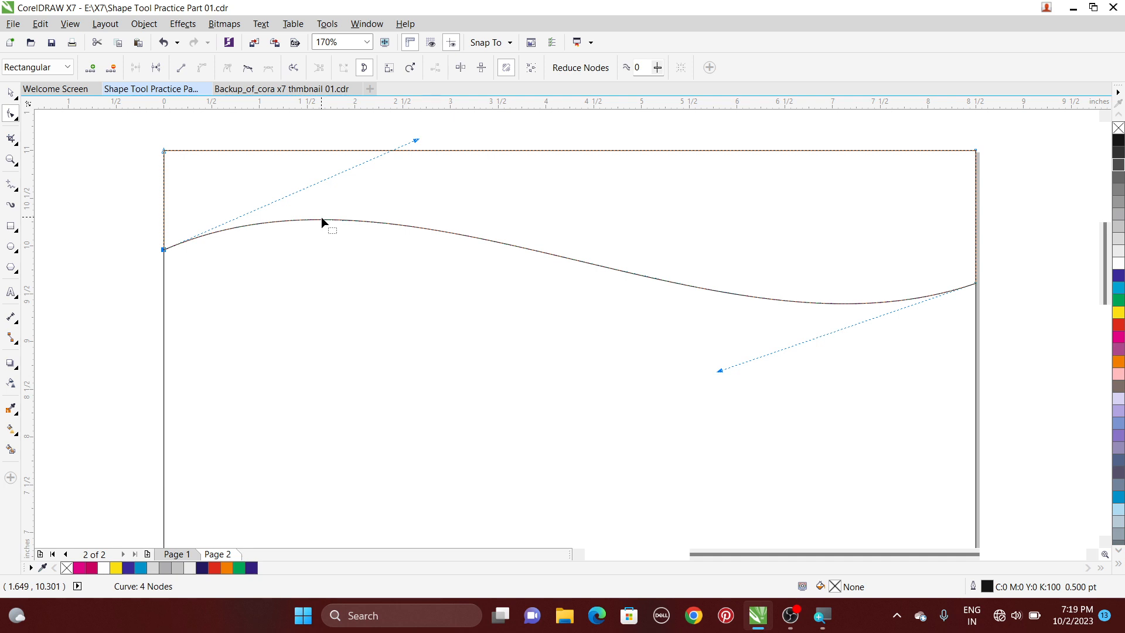
left_click(10, 94)
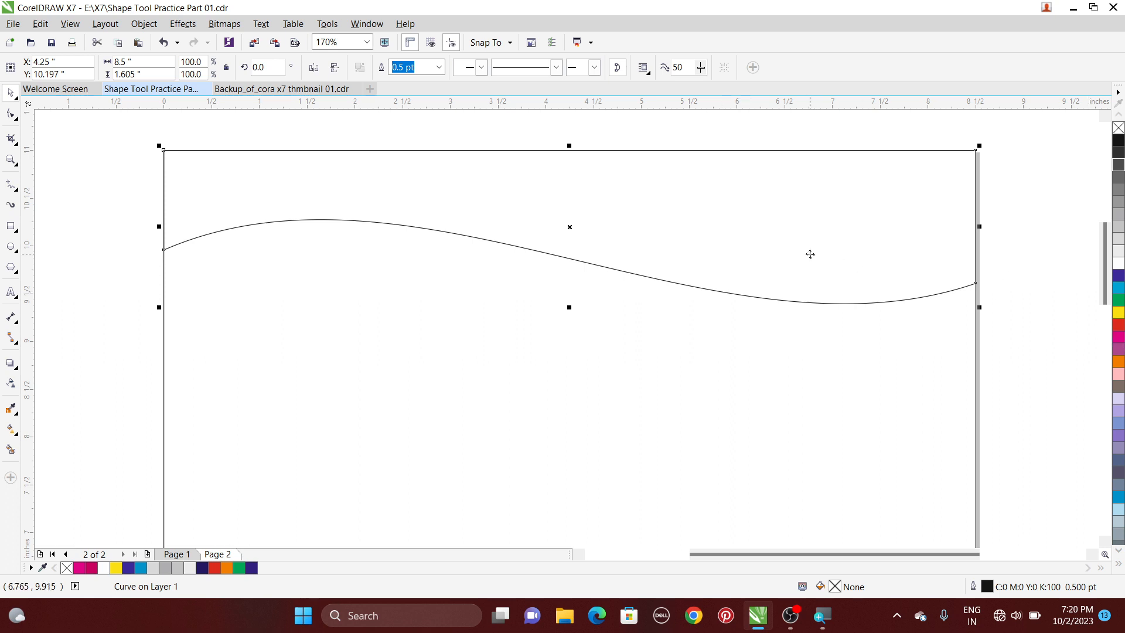
Step: Open the reference image Shape Tool Practice Part 01.jpg from the Pictures folder, examine its header wave, and return to CorelDRAW
left_click(1074, 7)
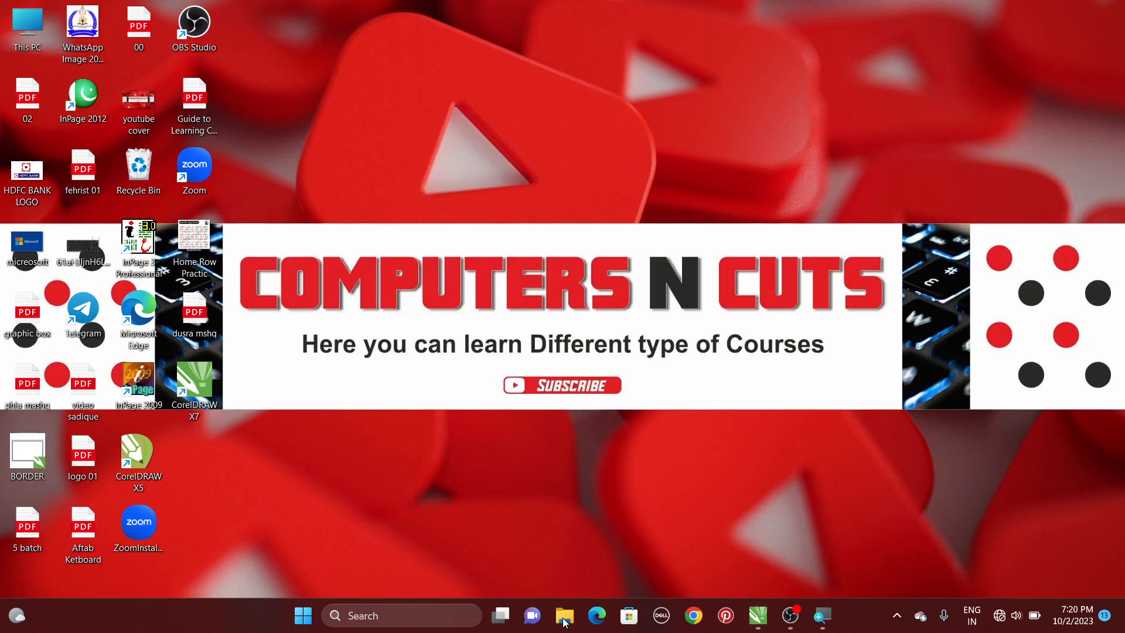
left_click(564, 617)
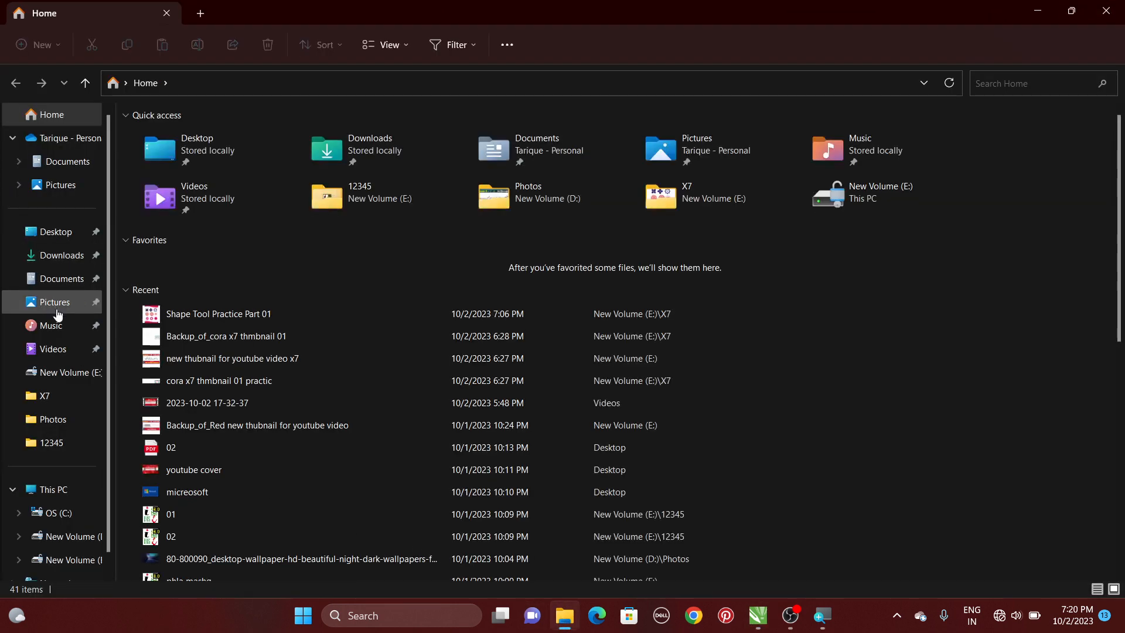
scroll(611, 362, "down", 3)
left_click(809, 419)
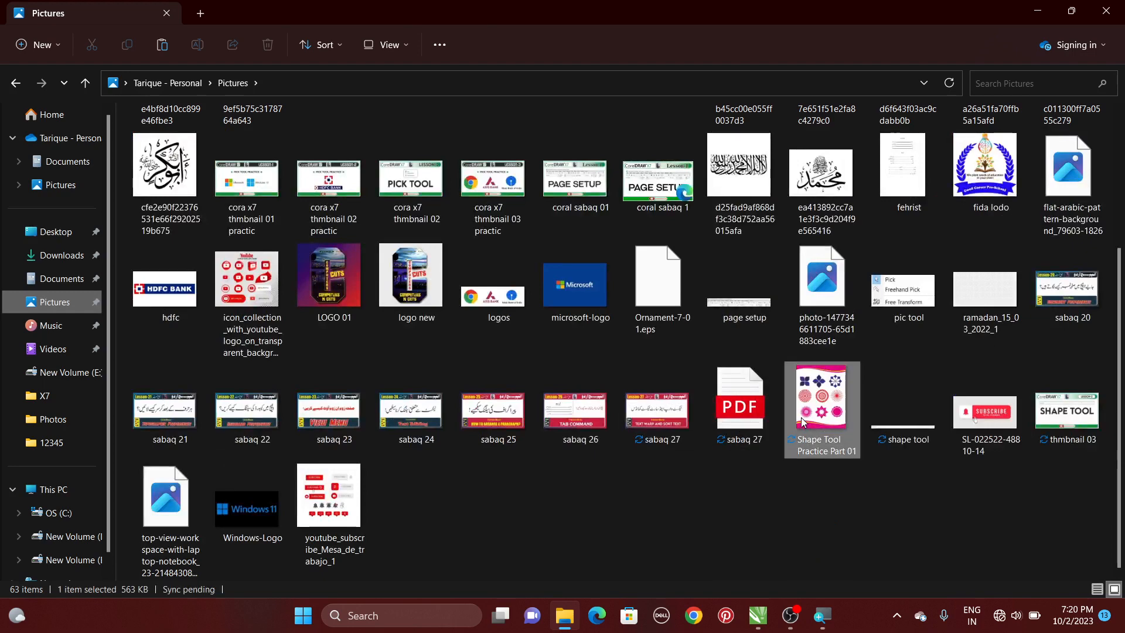
double_click(809, 420)
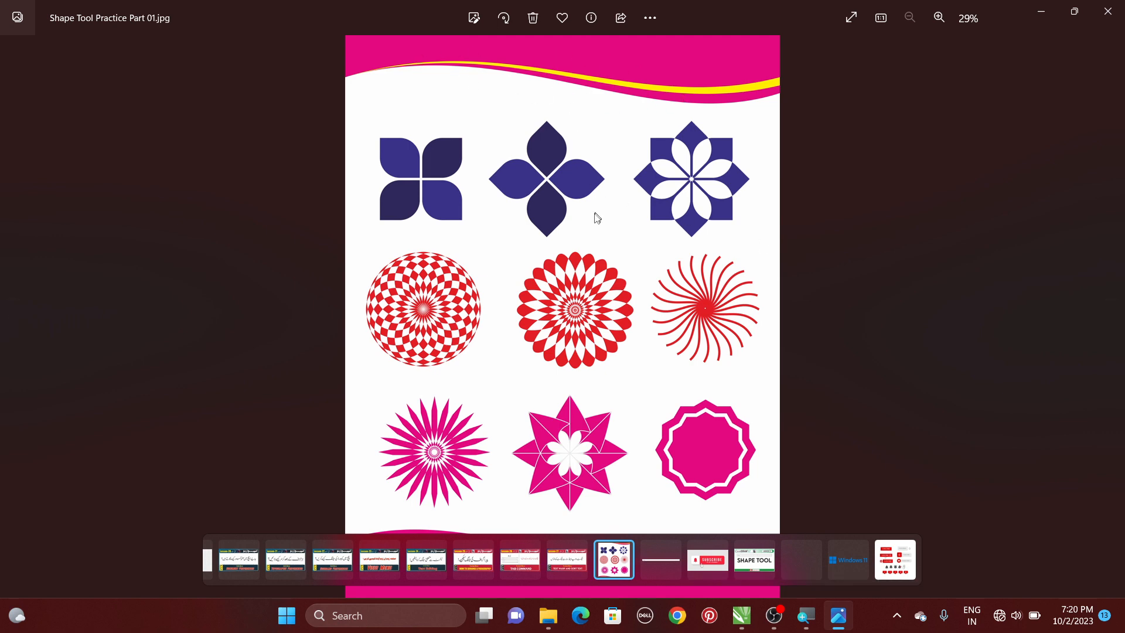
left_click(1043, 13)
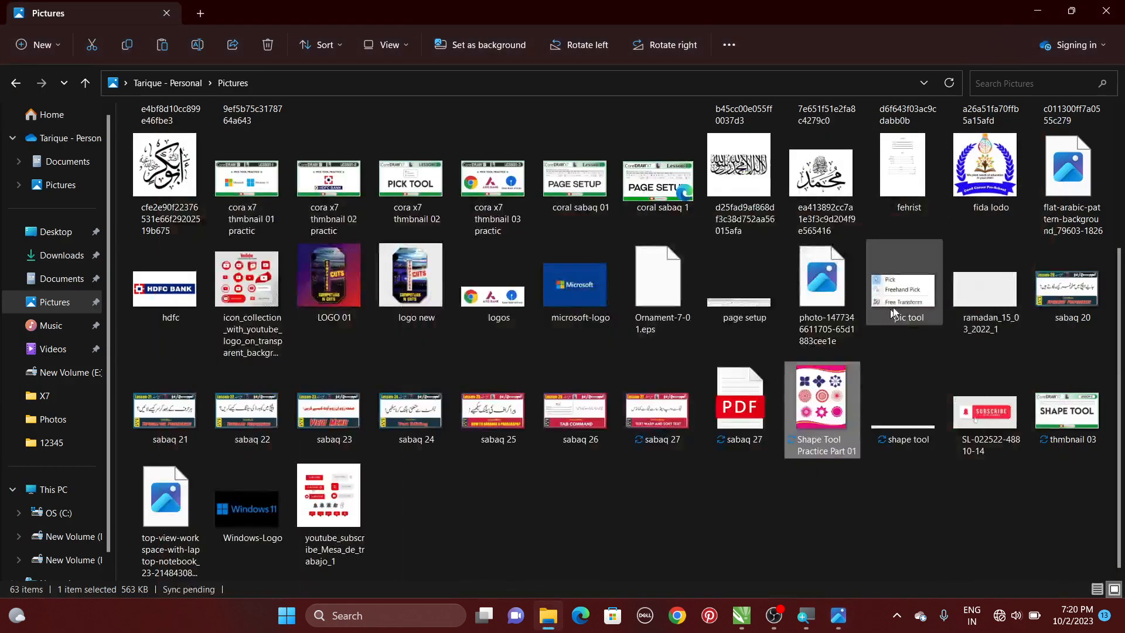
left_click(1039, 13)
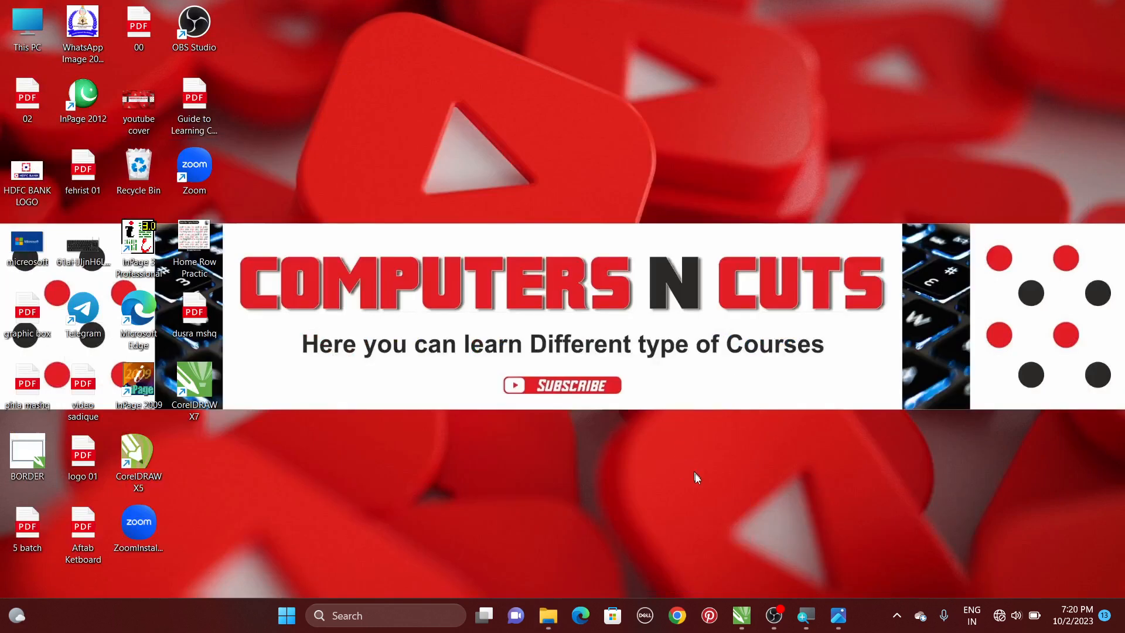
left_click(742, 615)
left_click(655, 516)
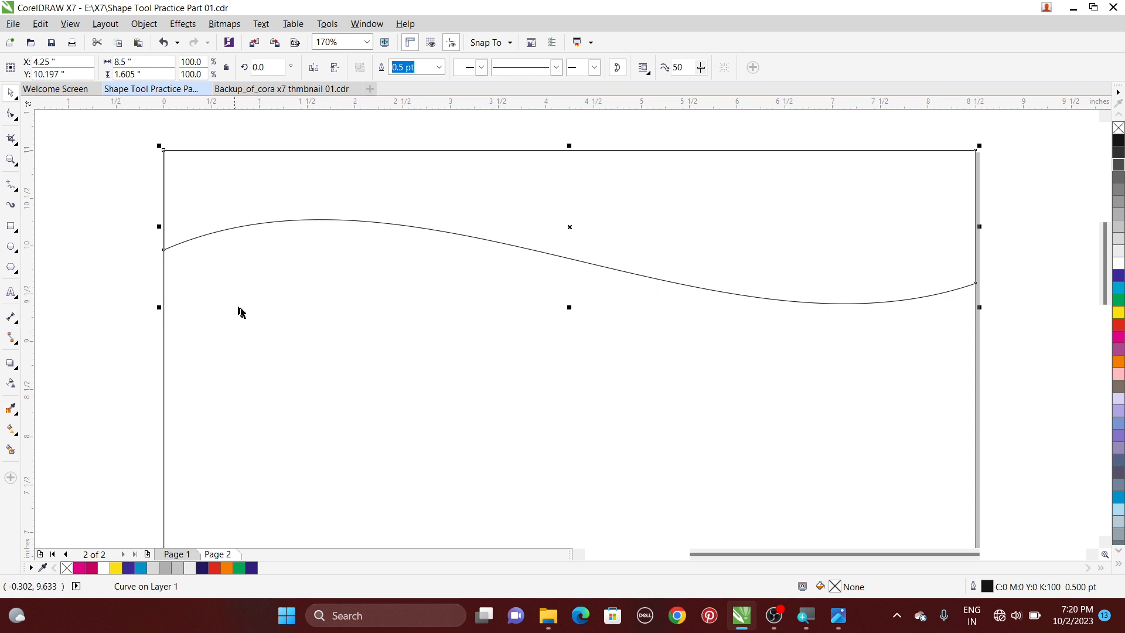
Step: Try moving the wave shape down and past the page's left edge, and undo the move
left_click(10, 94)
left_click(1037, 359)
left_click(885, 225)
left_click_drag(728, 228, 592, 256)
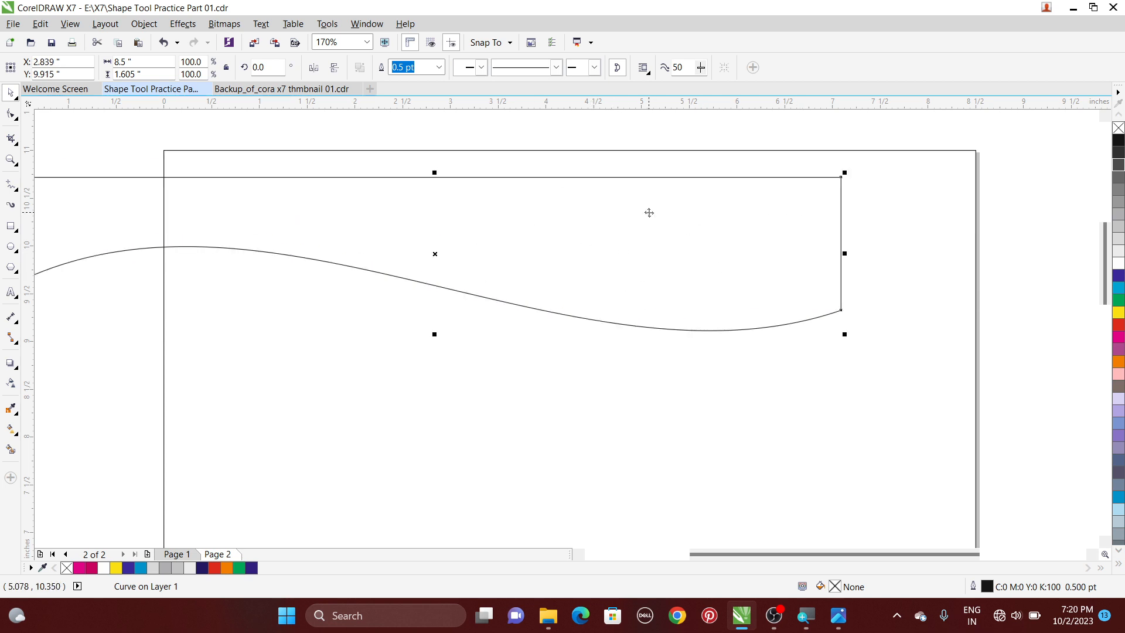
key("t")
key("e")
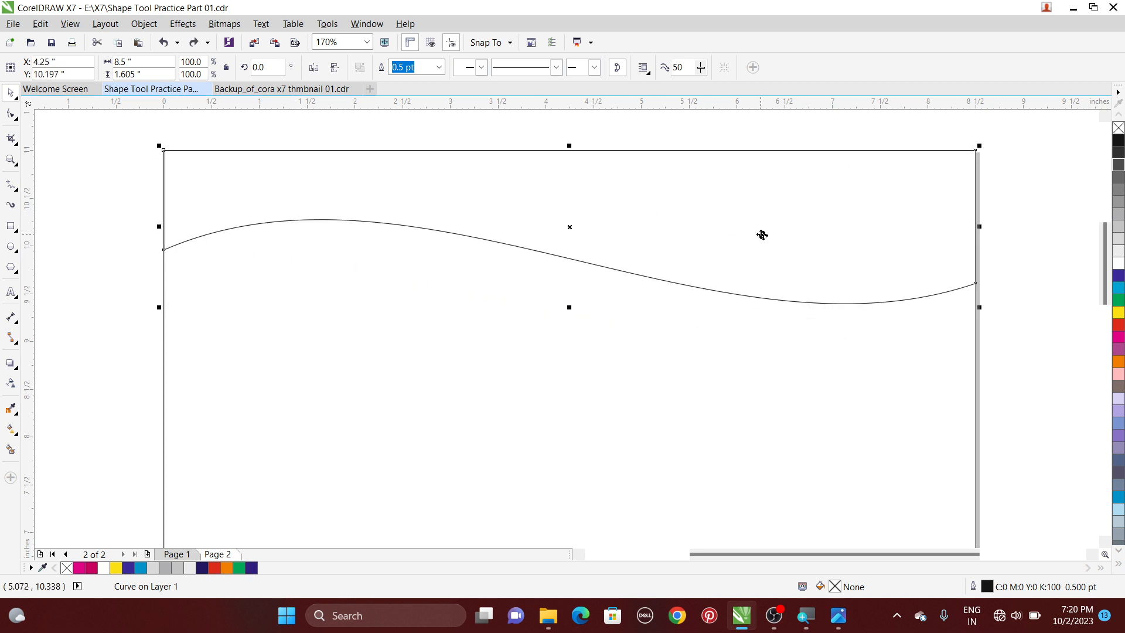
Step: Fill the wave shape with magenta (C:0 M:100 Y:0 K:0) and remove its outline
left_click(1118, 338)
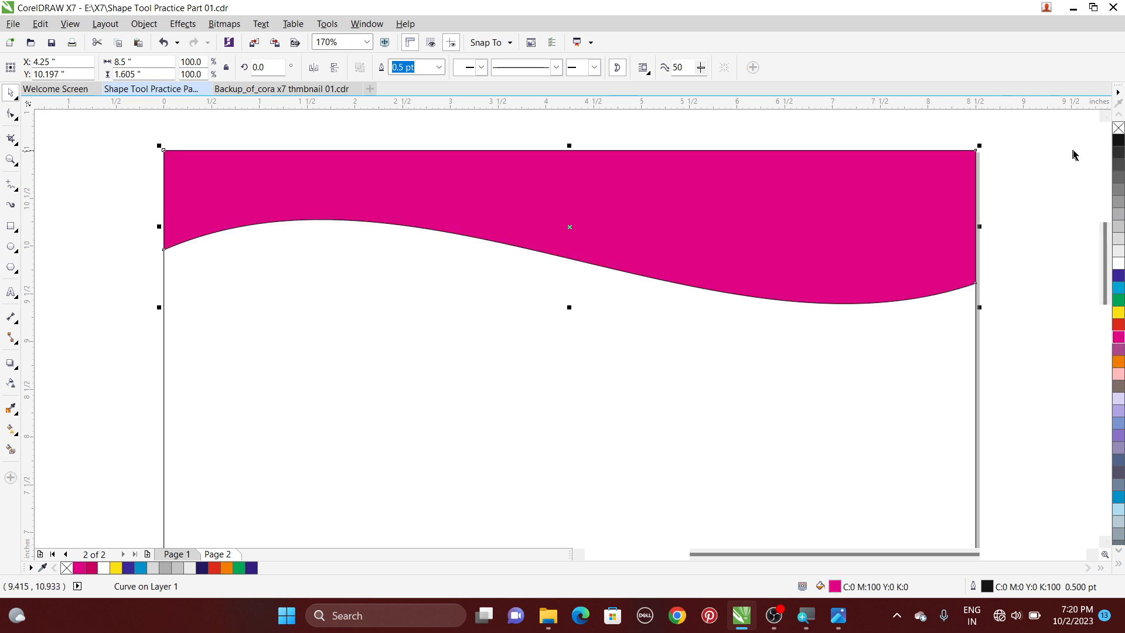
right_click(1119, 127)
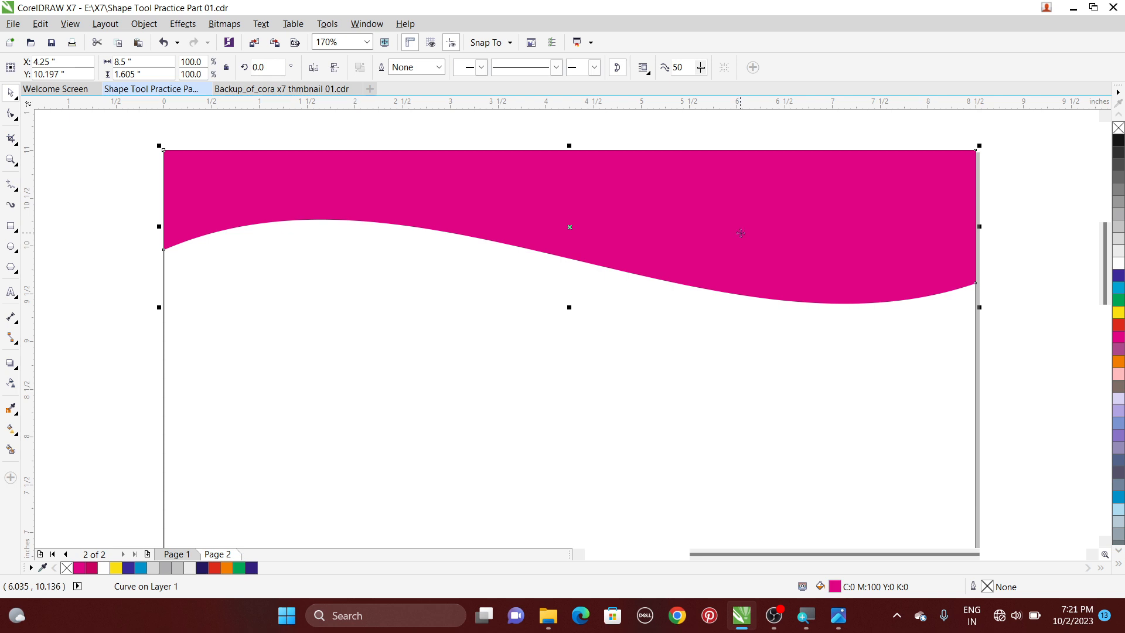
Step: Open the keyboard picture from the desktop, examine its key layout, and switch back to Shape Tool Practice Part 01.cdr in CorelDRAW
left_click(1074, 8)
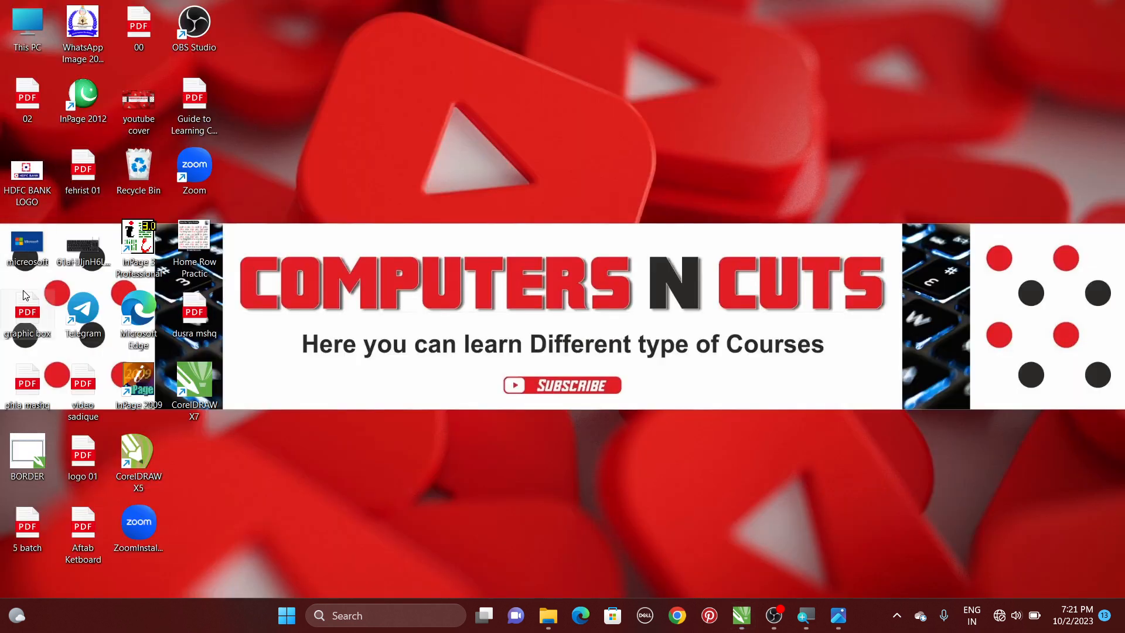
double_click(94, 250)
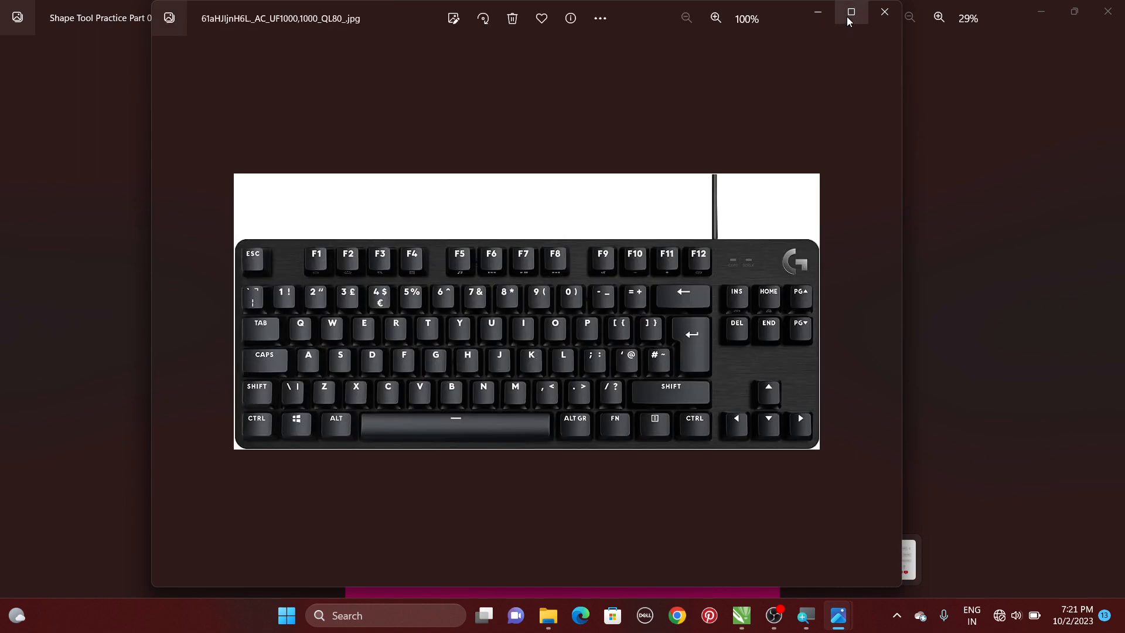
left_click(847, 16)
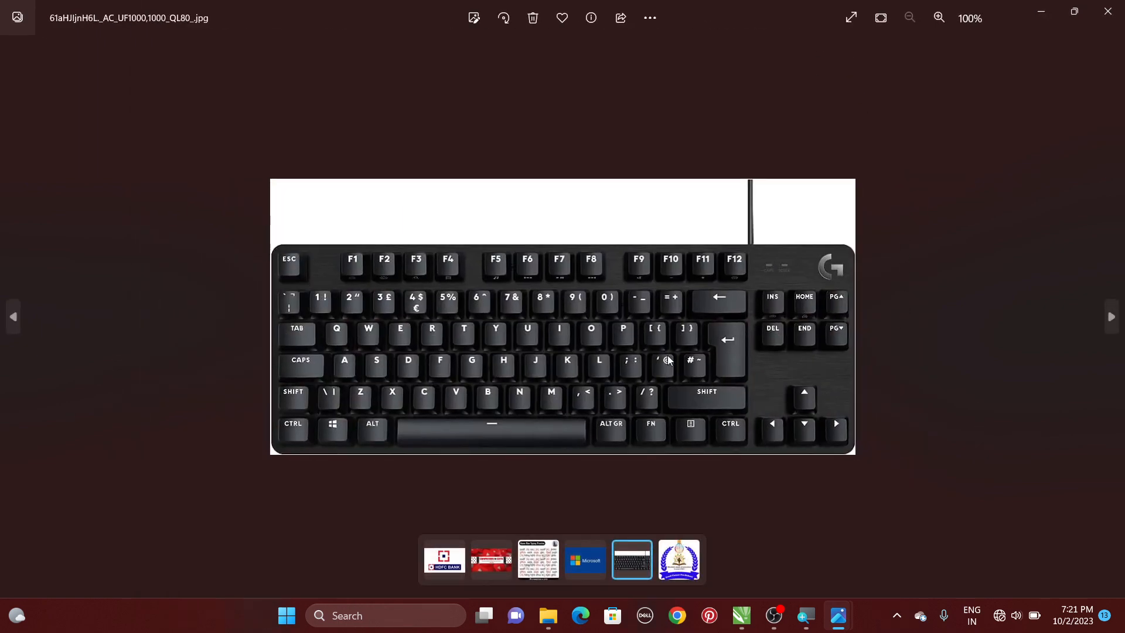
scroll(668, 359, "up", 2)
scroll(667, 355, "down", 2)
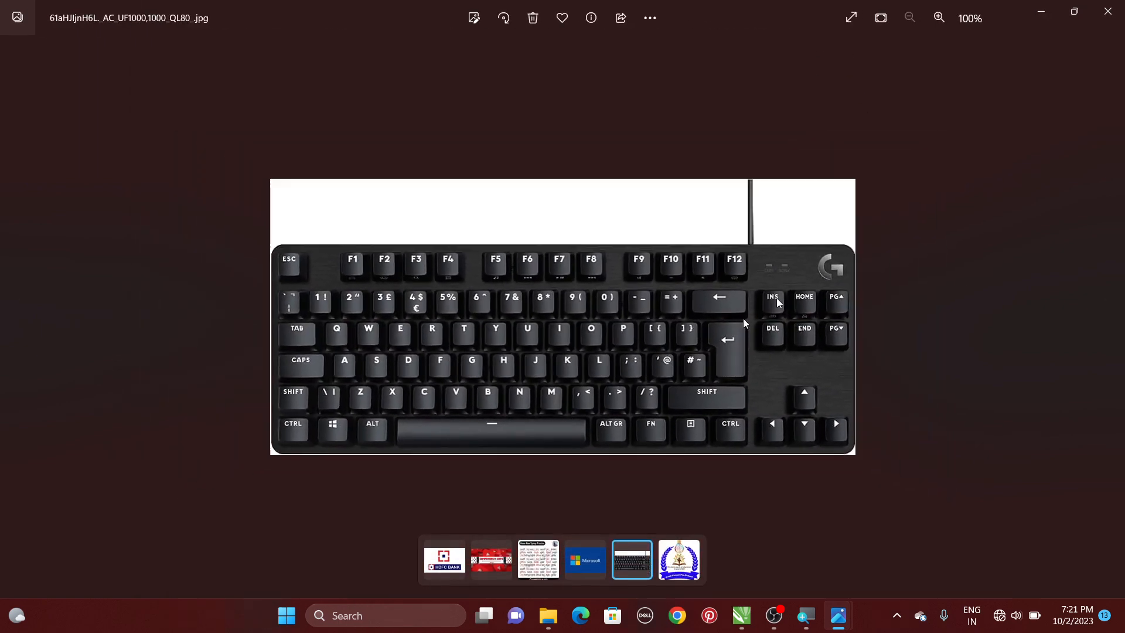
key("Right")
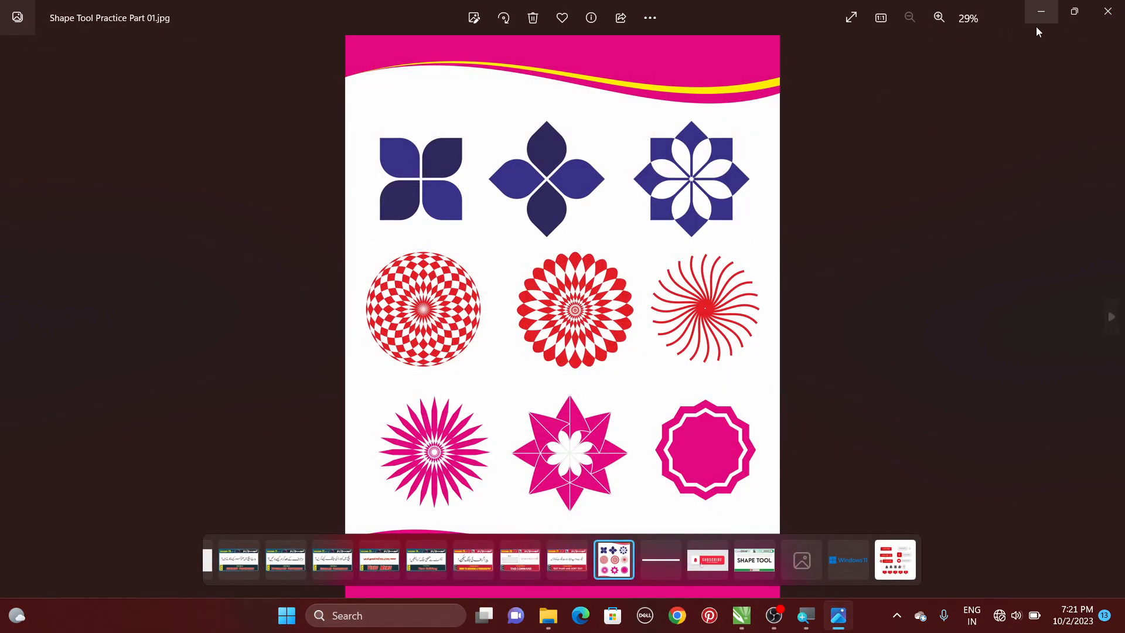
left_click(1041, 12)
mouse_move(743, 614)
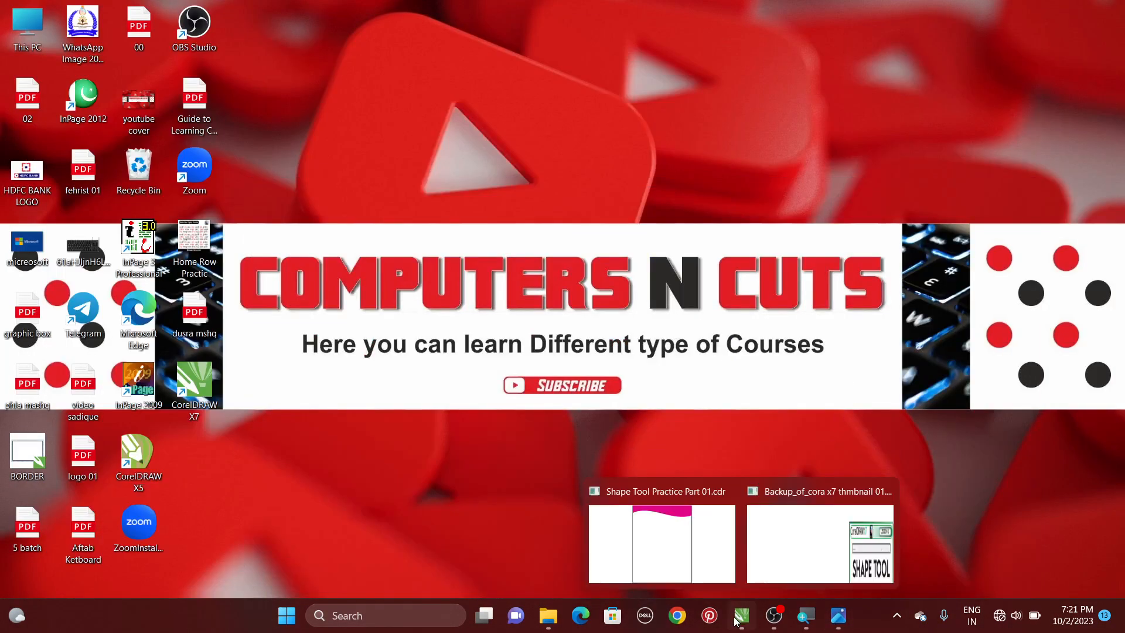
left_click(668, 539)
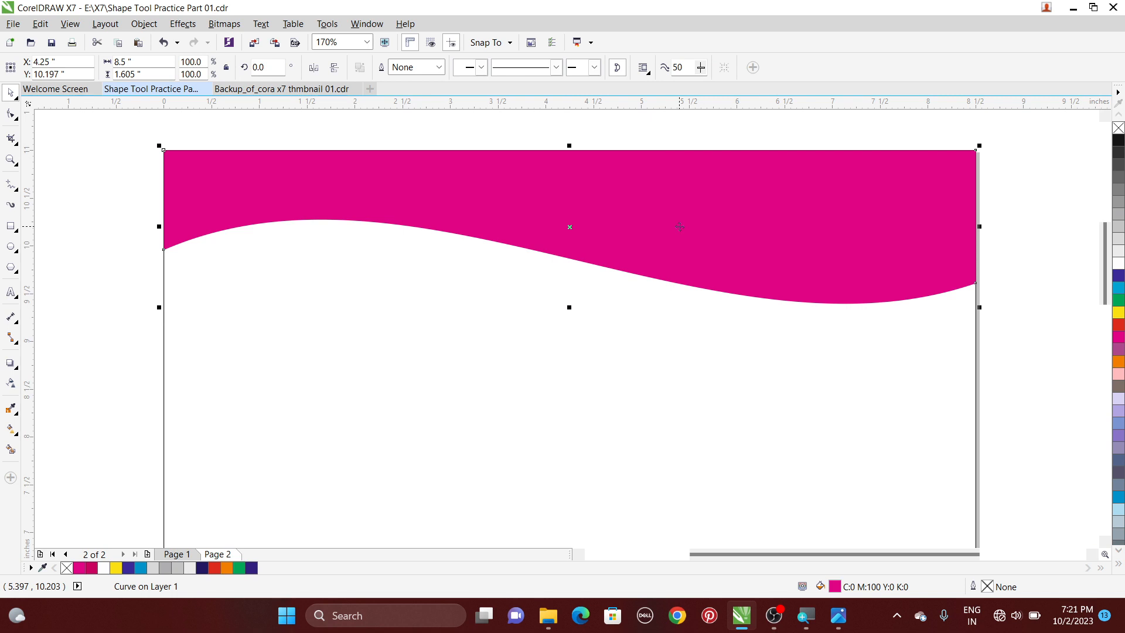
Step: Try moving the magenta wave shape down about 0.7 in on the page, and undo the move
left_click_drag(680, 227, 670, 293)
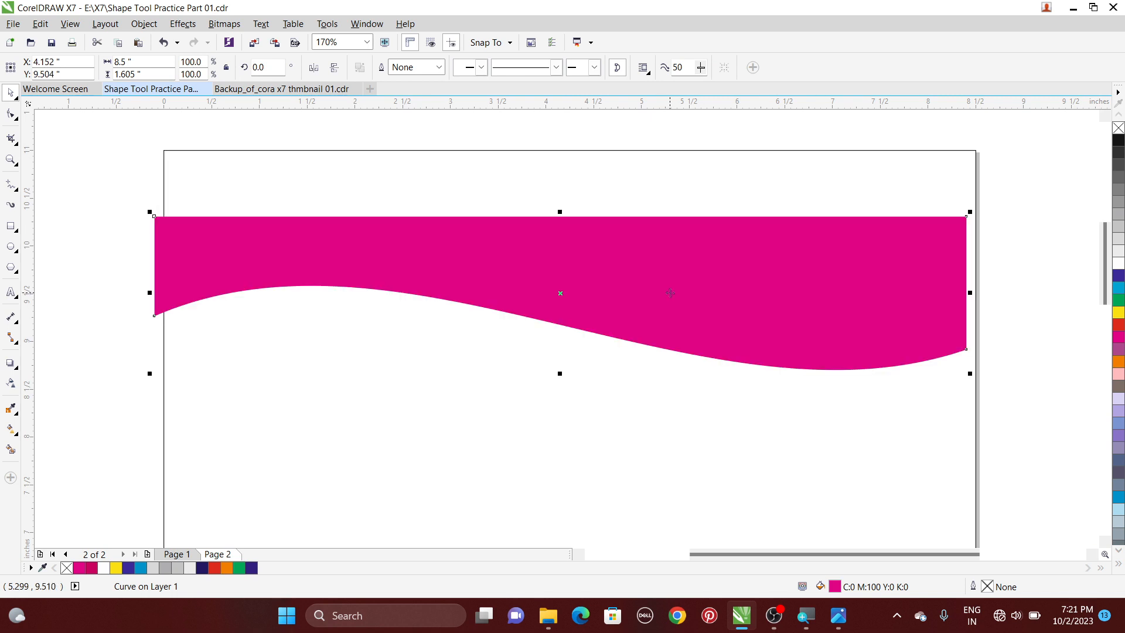
key("ctrl+z")
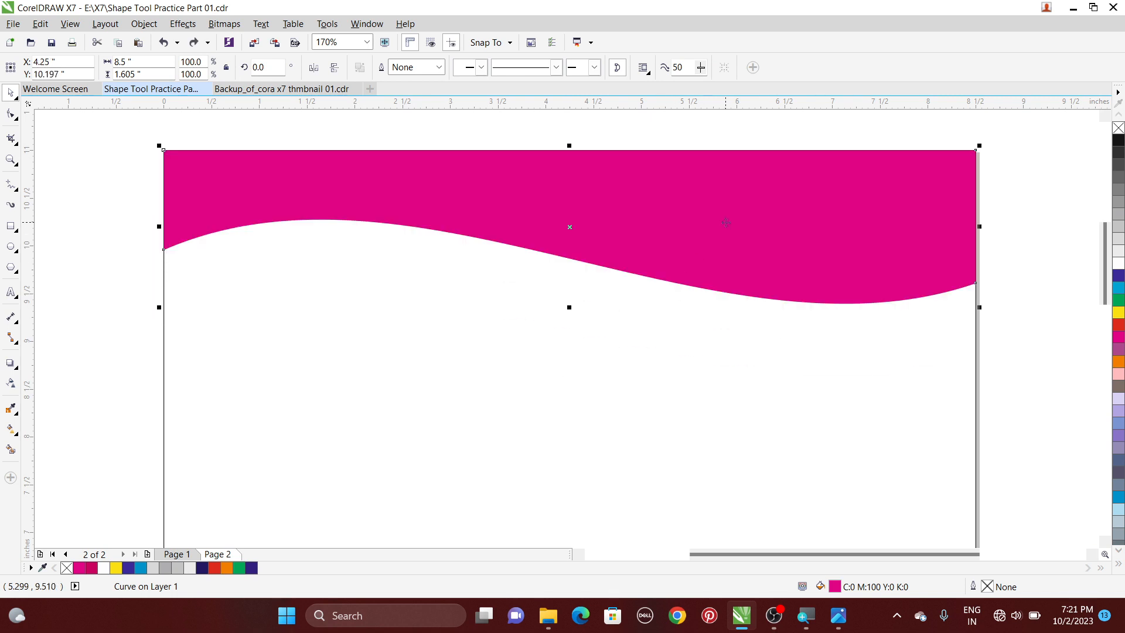
Step: Duplicate the magenta wave in place, check the copy by moving it down off the original, and undo that move
left_click(1073, 296)
left_click(946, 247)
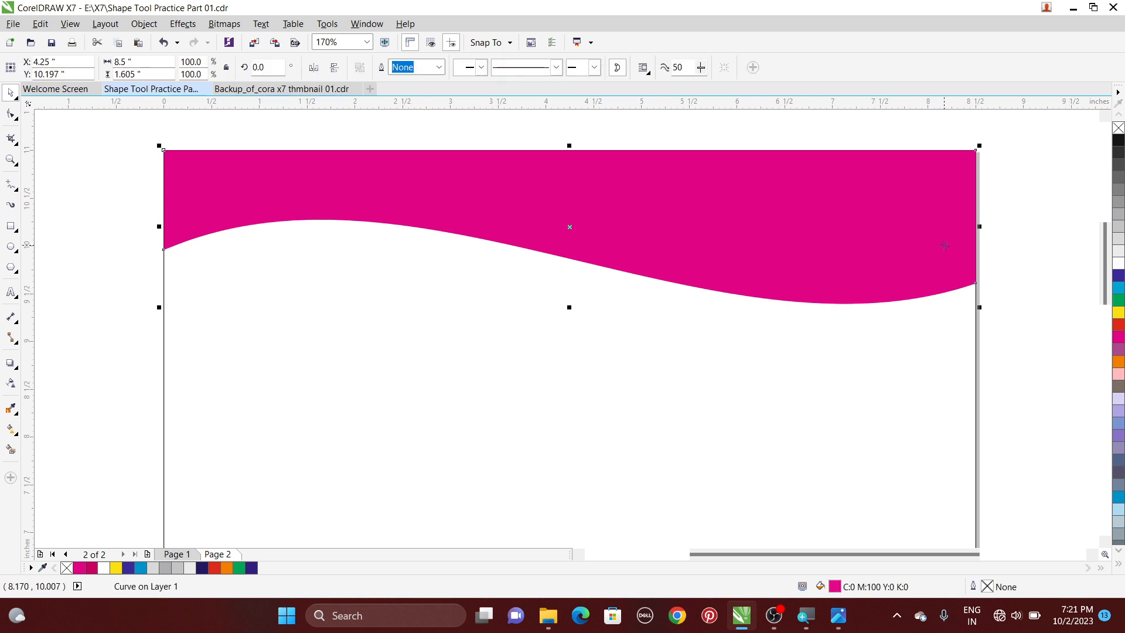
left_click_drag(945, 246, 923, 347)
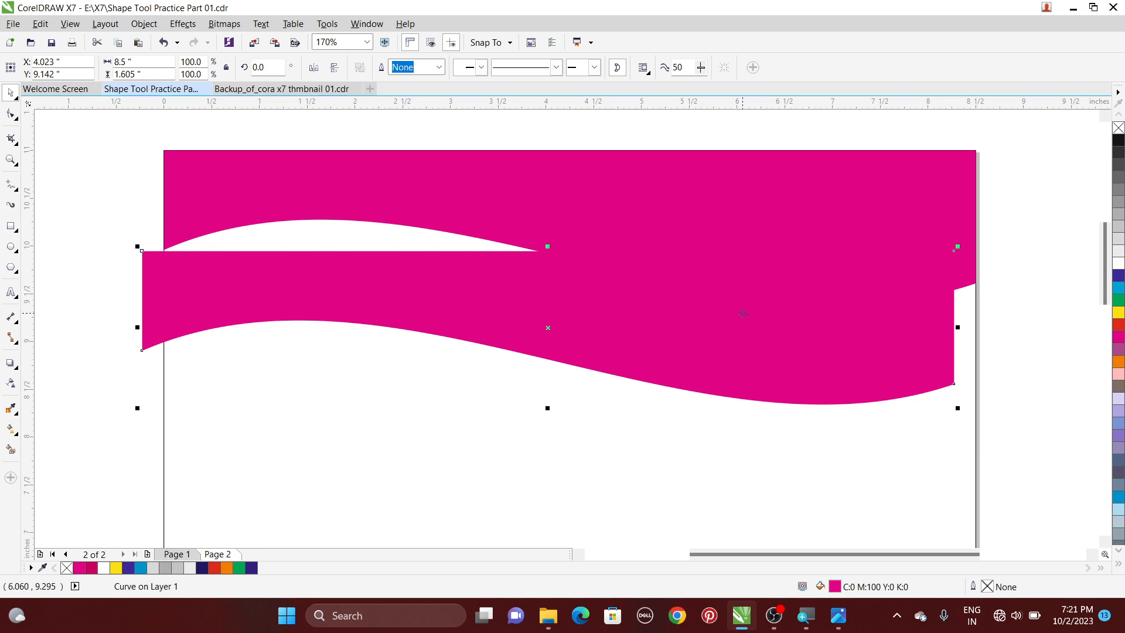
key("ctrl+z")
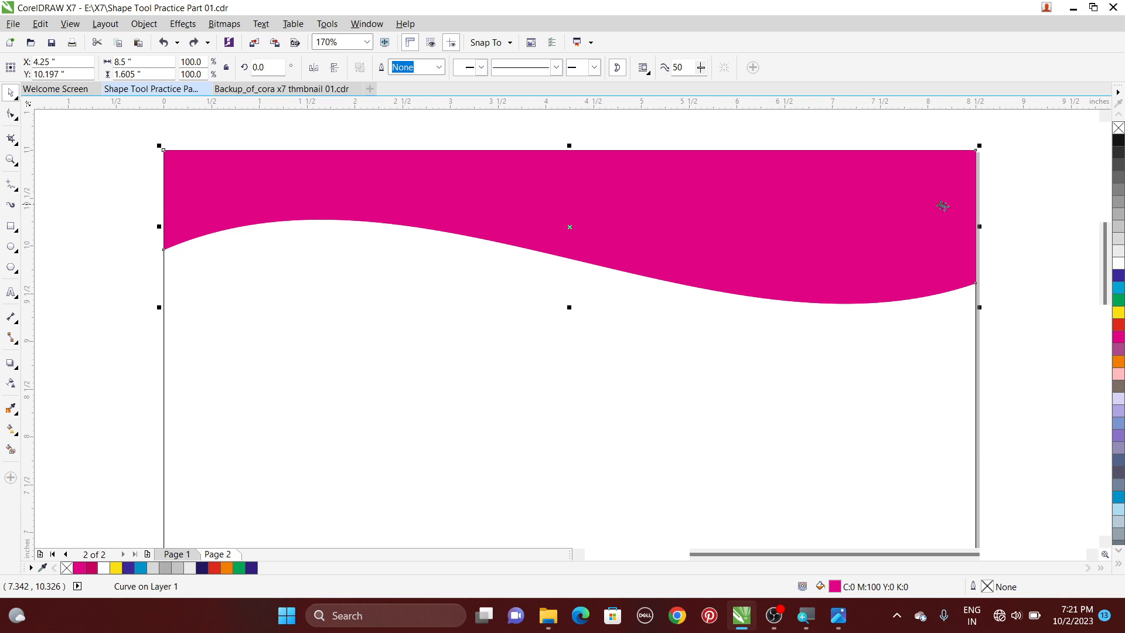
Step: Fill the duplicate wave with yellow (C:0 M:0 Y:100 K:0) and send it one level back, behind the magenta wave
left_click(1118, 316)
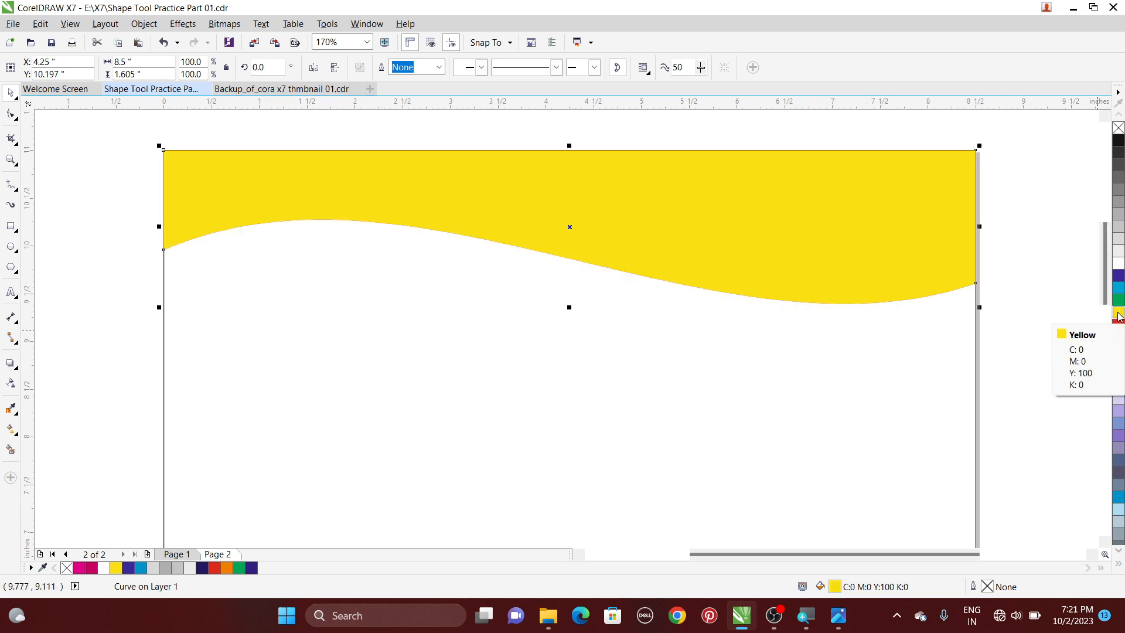
key("ctrl+z")
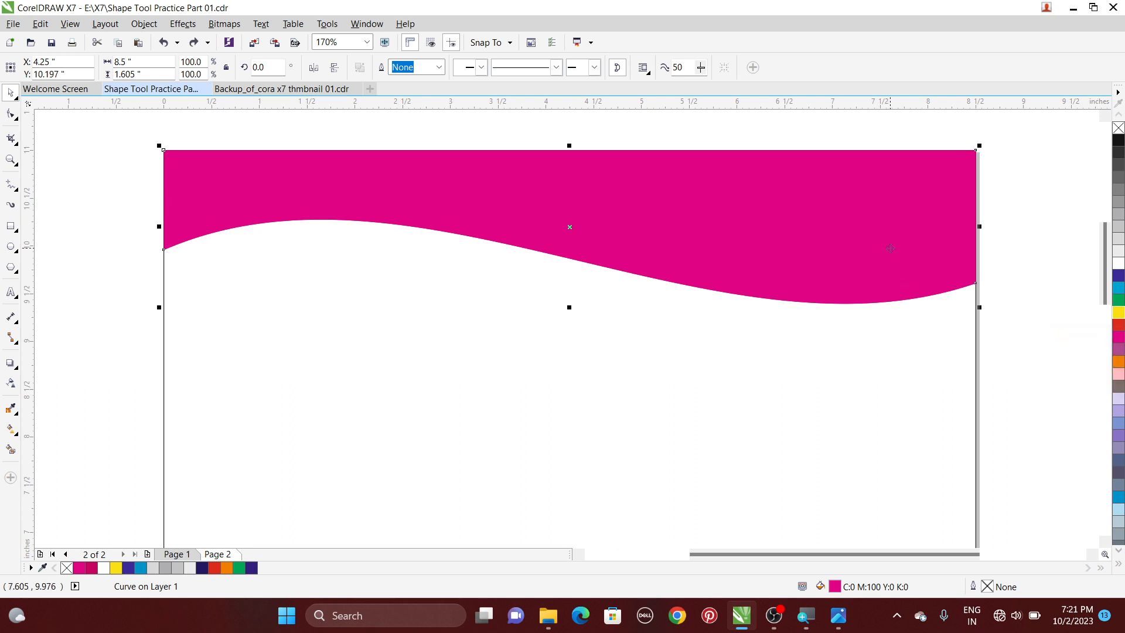
key("ctrl+shift+z")
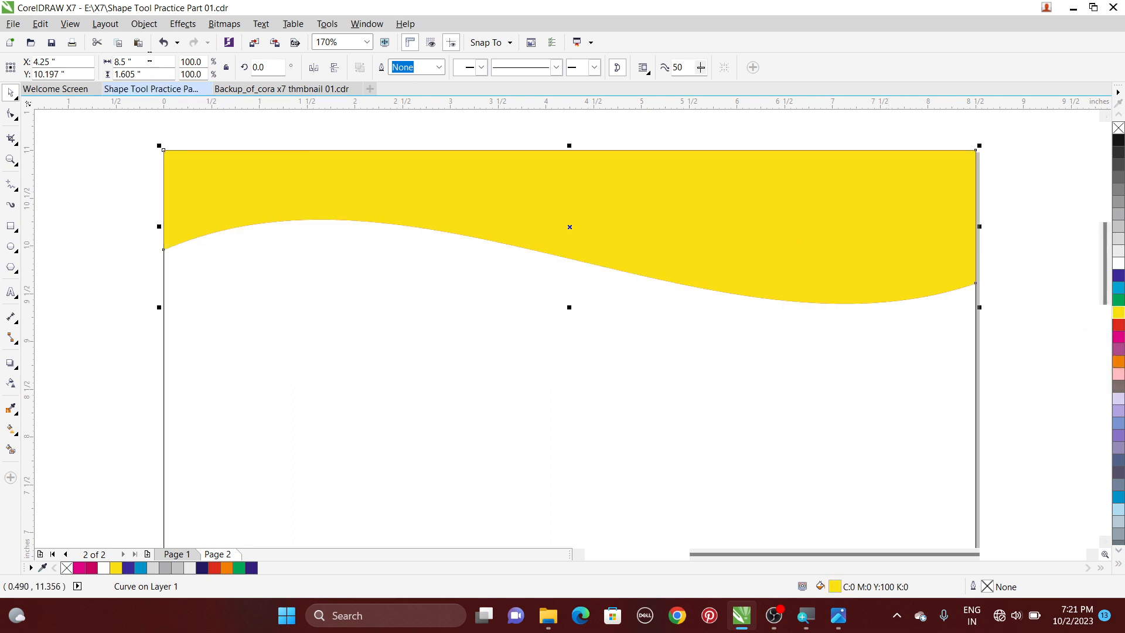
left_click(145, 24)
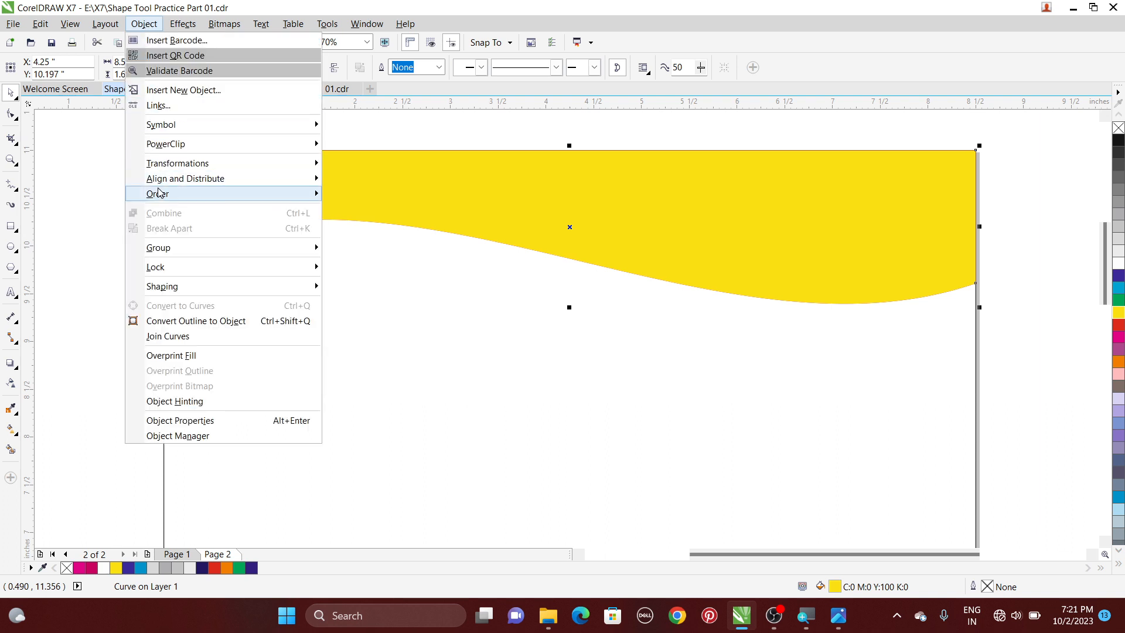
mouse_move(161, 194)
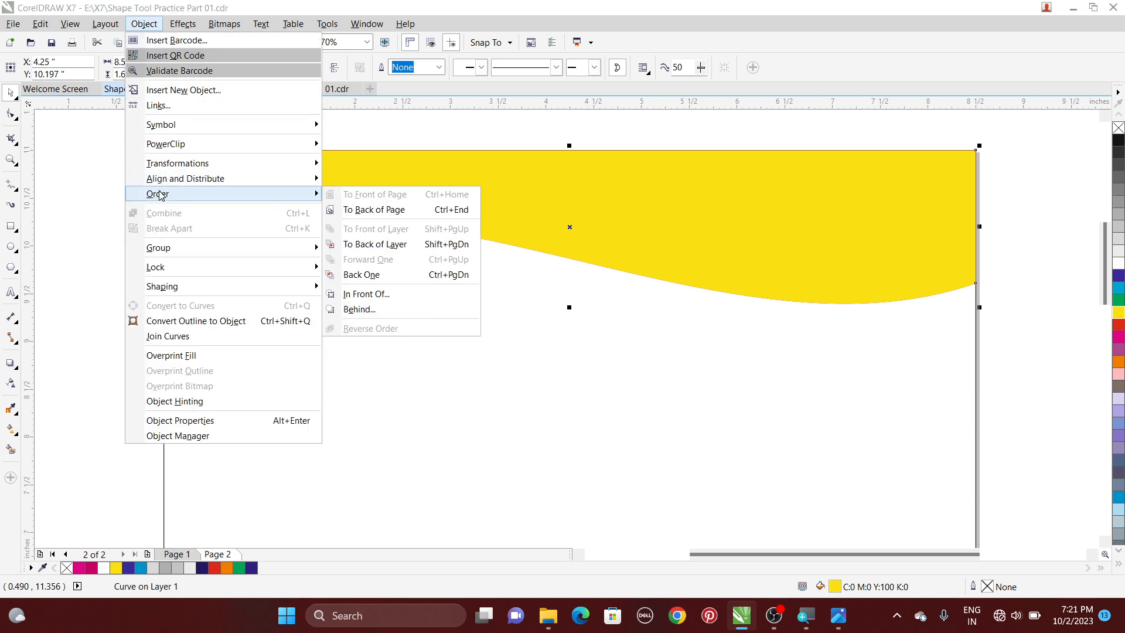
left_click(373, 276)
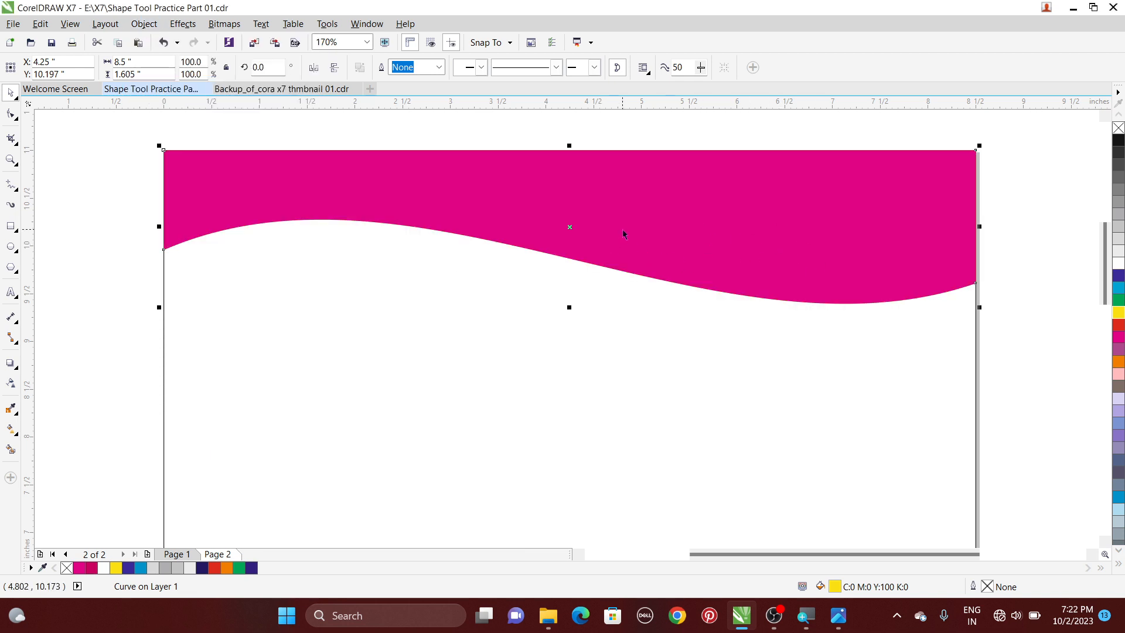
Step: Nudge the yellow wave straight down by 0.14 in to expose a yellow band under the magenta wave
key("Down")
key("Down")
key("Down")
key("Down")
key("Down")
key("Down")
key("Down")
key("Down")
key("Down")
key("Down")
key("Down")
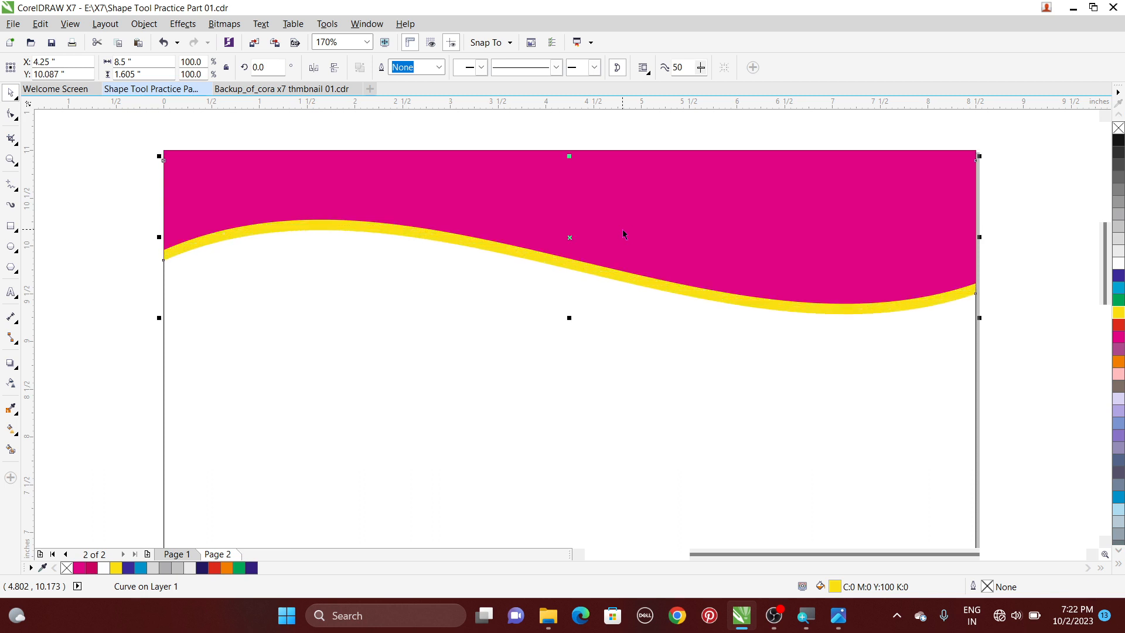
key("Down")
key("Down")
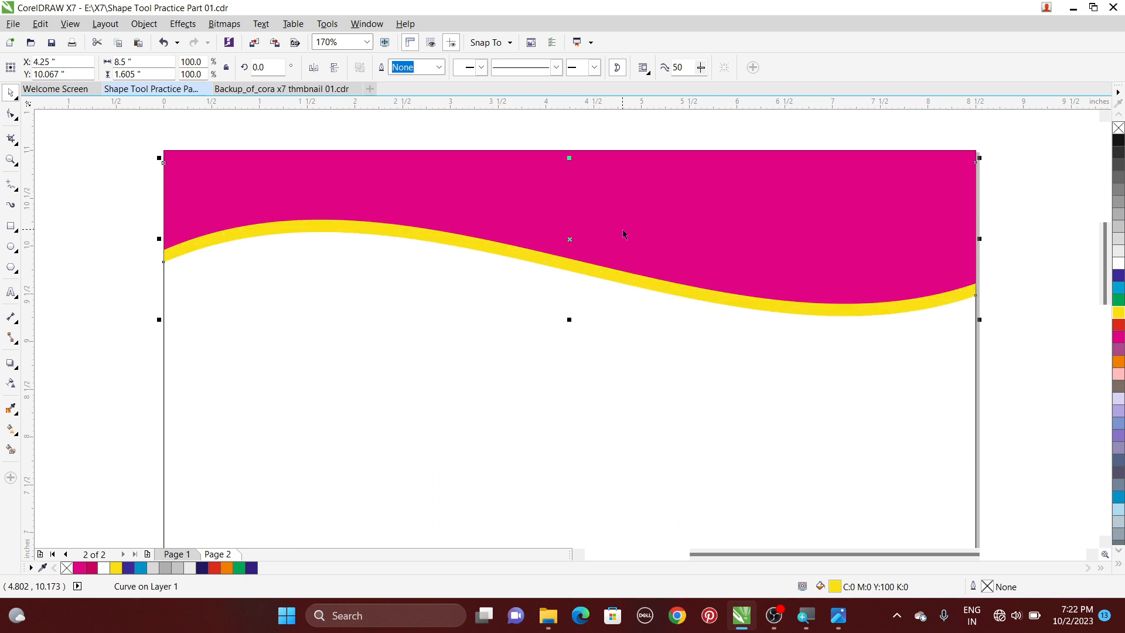
key("Down")
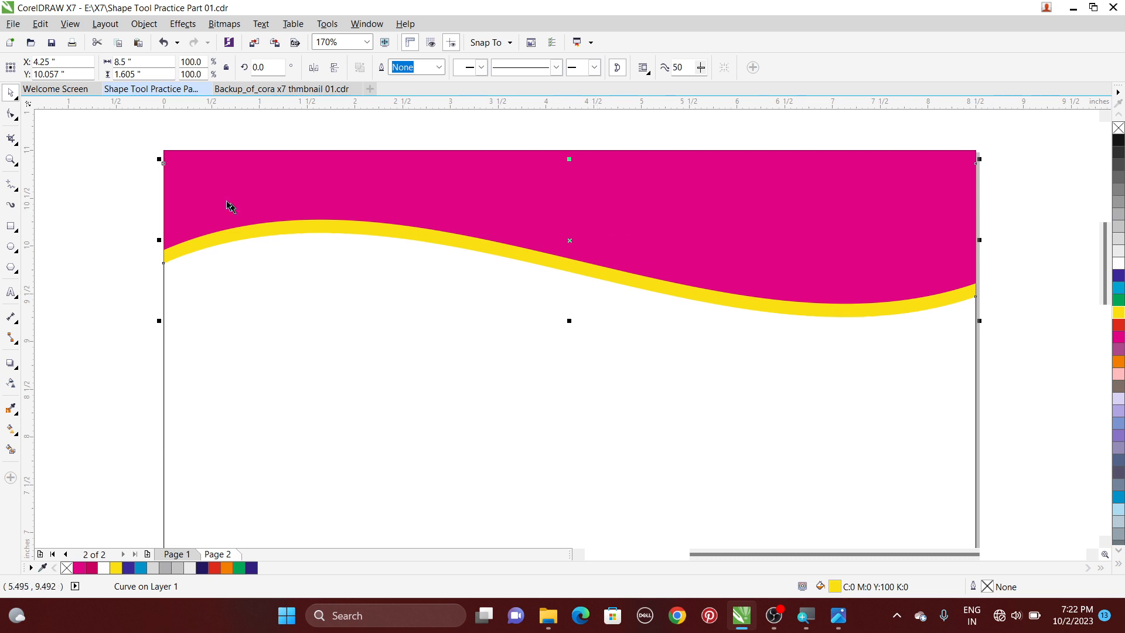
Step: Reshape the yellow wave by moving its lower-left node up to the magenta wave's lower-left corner, tapering the band
left_click(11, 113)
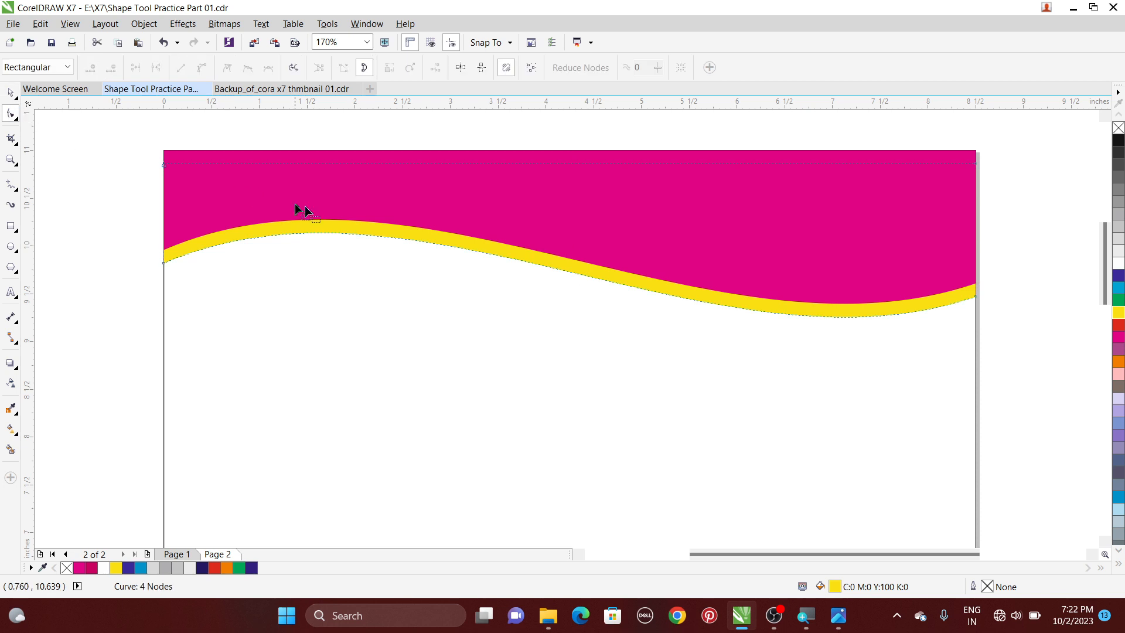
left_click(163, 263)
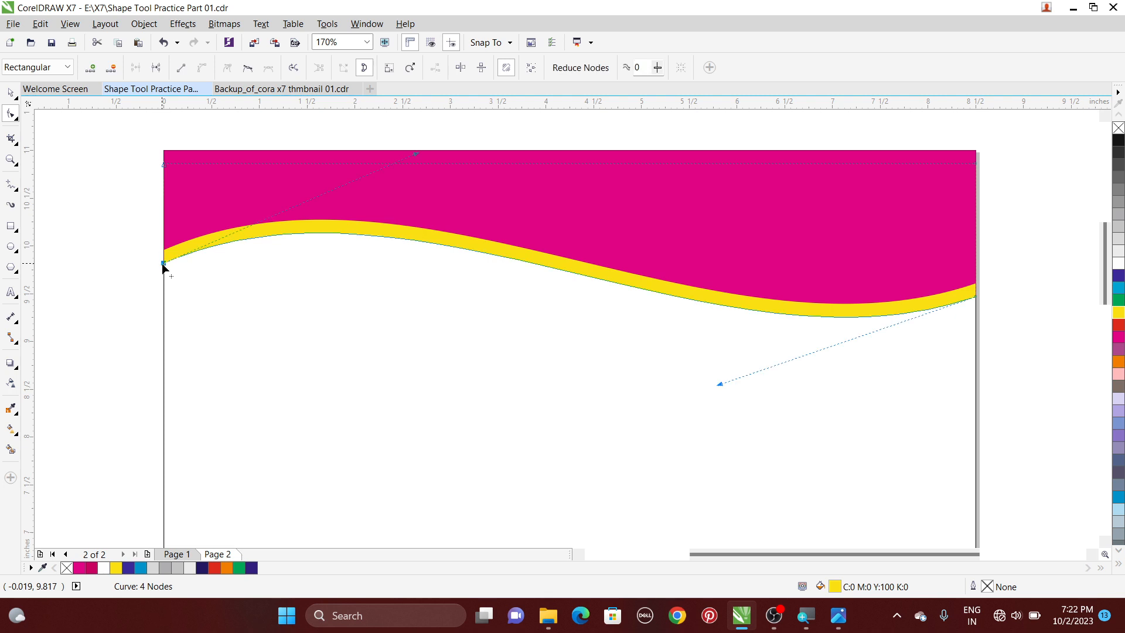
left_click_drag(162, 262, 162, 249)
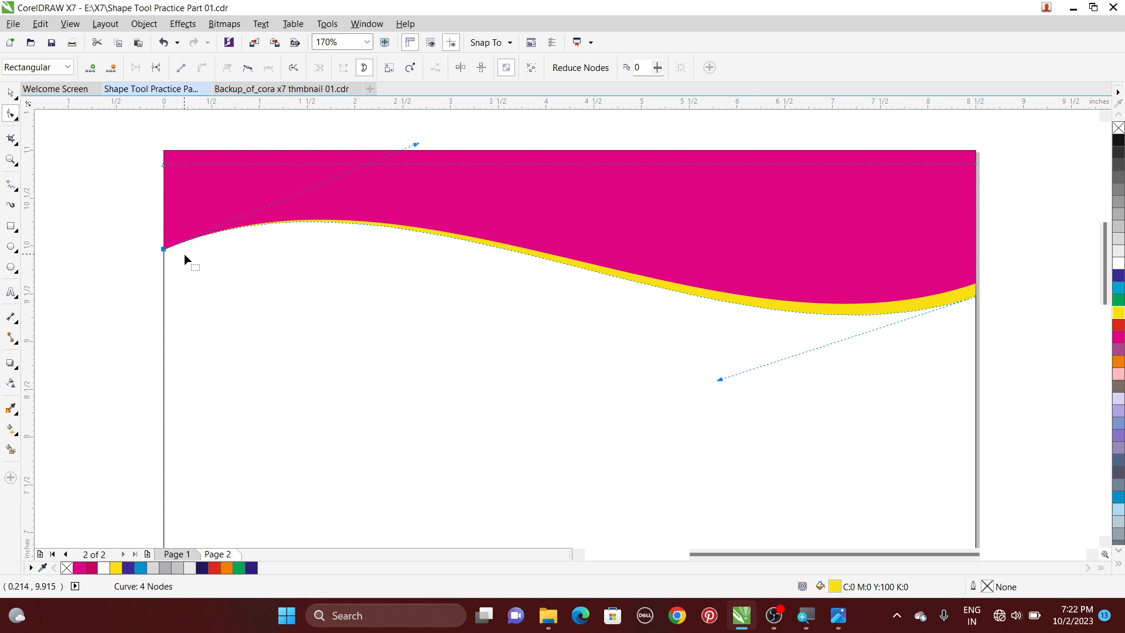
left_click(10, 94)
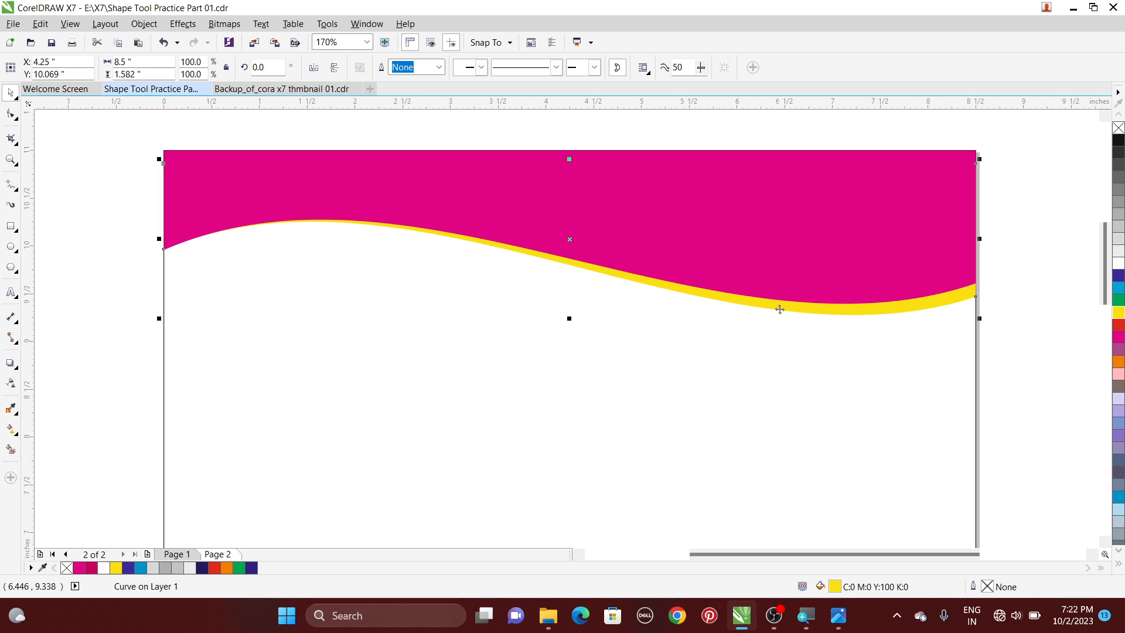
Step: Fill an in-place duplicate of the yellow wave with magenta (C:0 M:100 Y:0 K:0) and send it one level back
left_click(1119, 338)
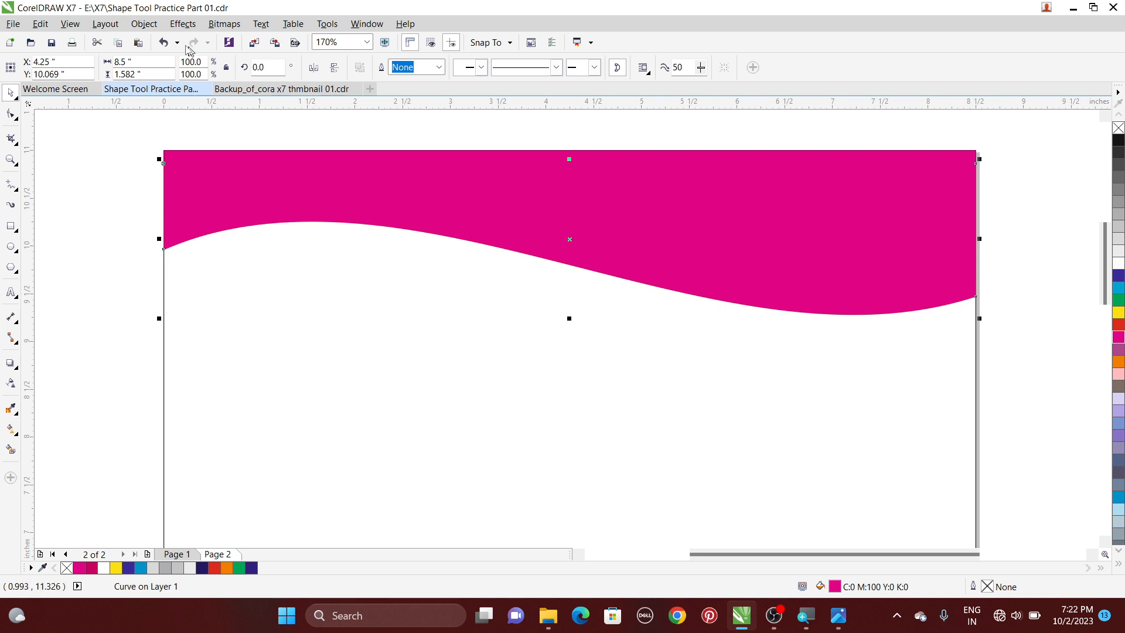
left_click(144, 23)
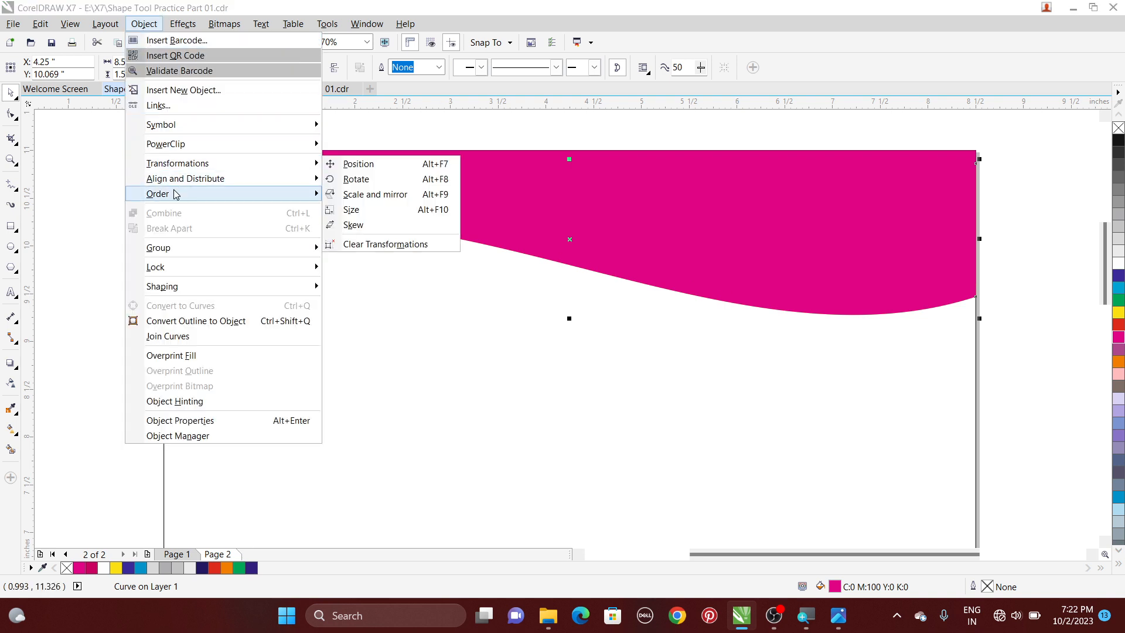
mouse_move(176, 195)
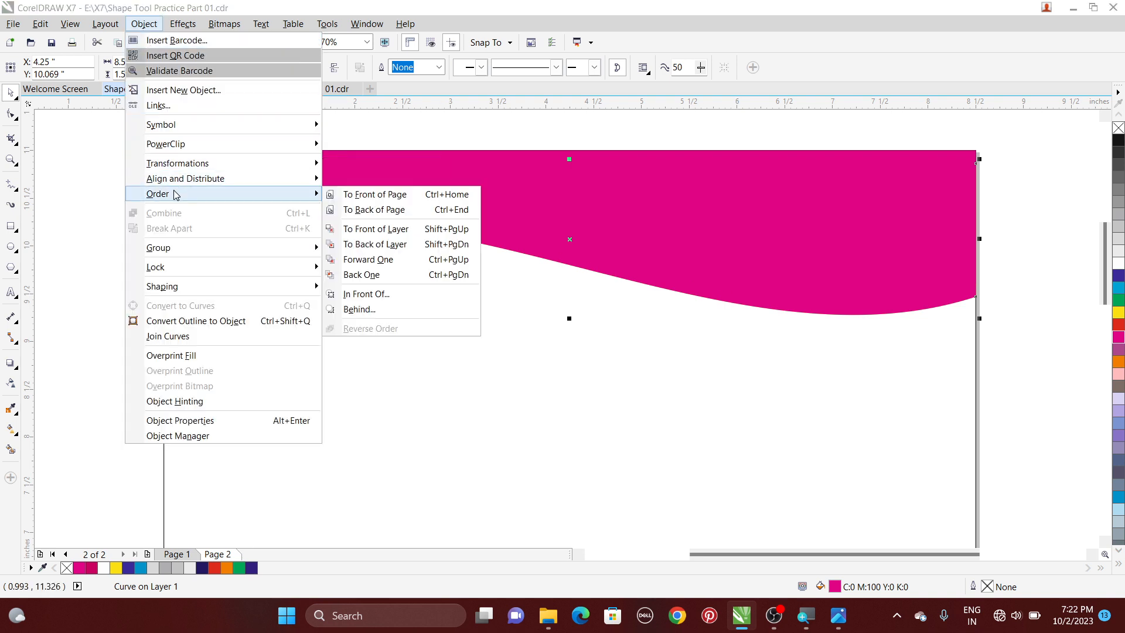
left_click(361, 275)
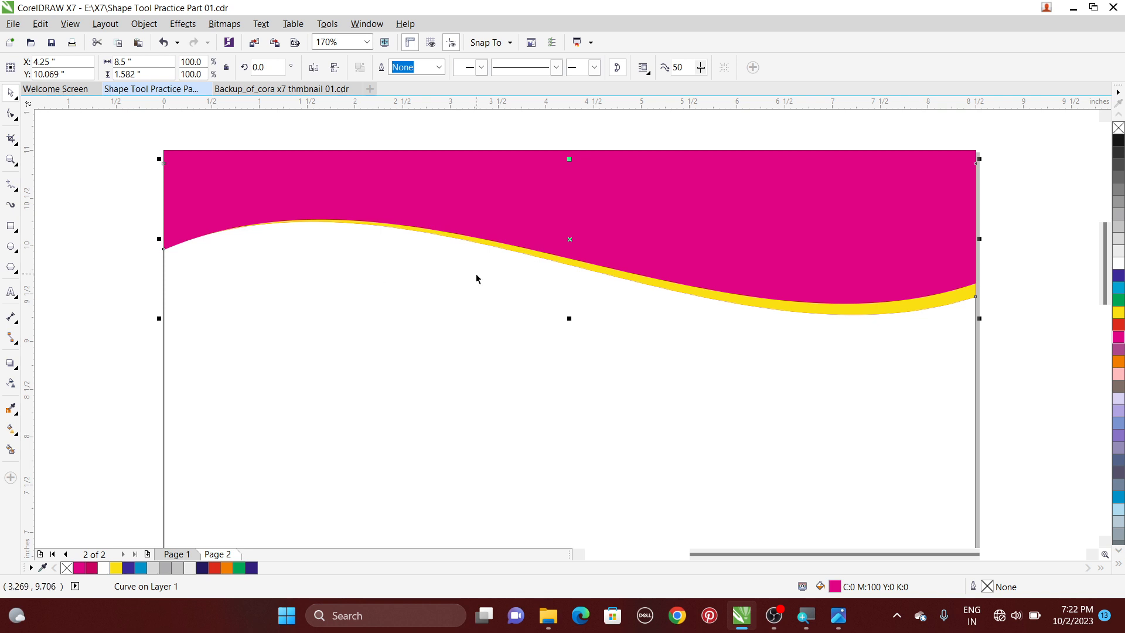
Step: Nudge the rear magenta wave straight down by 0.13 in to form a magenta band below the yellow one
key("Down")
key("Down")
key("Down")
key("Down")
key("Down")
key("Down")
key("Down")
key("Down")
key("Down")
key("Down")
key("Down")
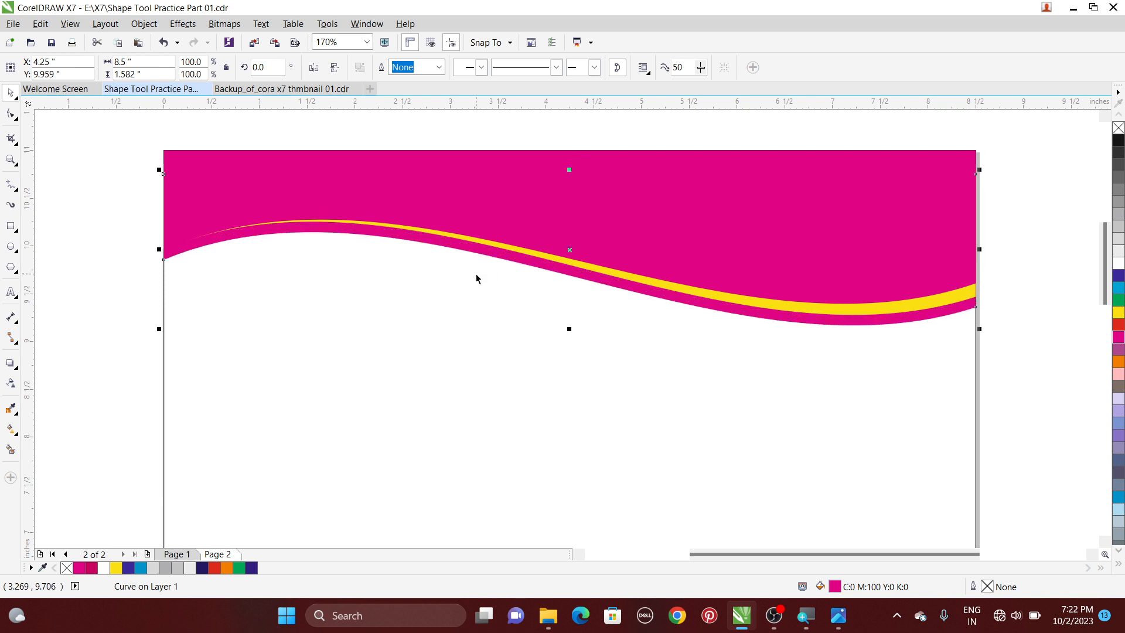
key("Down")
key("Down")
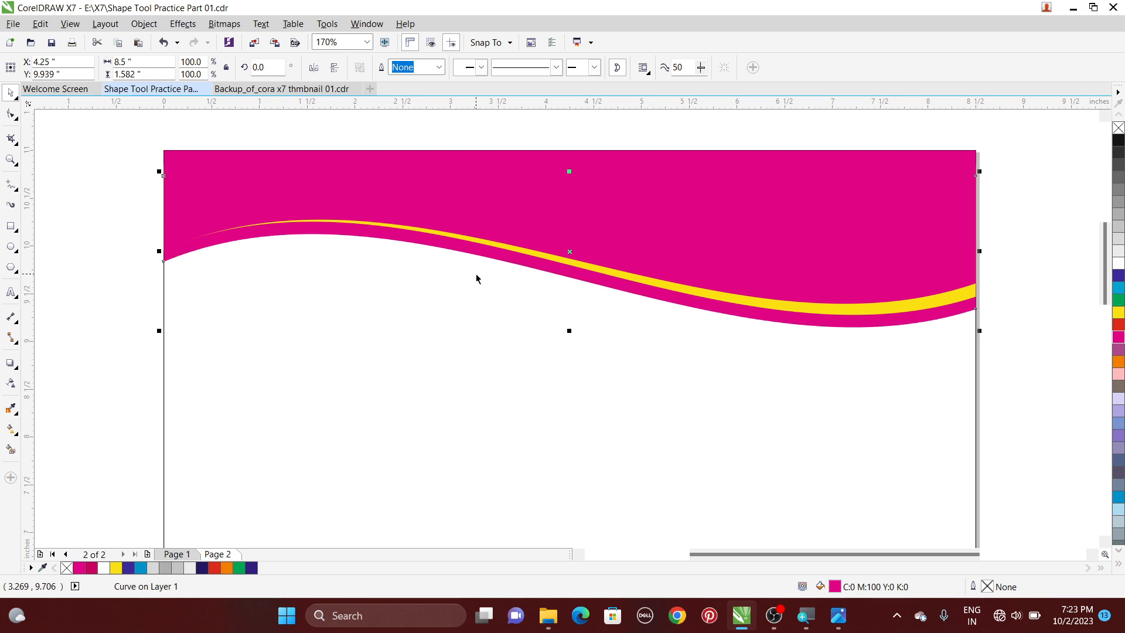
Step: Move the rear magenta wave's lower-left node up to just below the front wave's corner, and deselect the shape
left_click(11, 111)
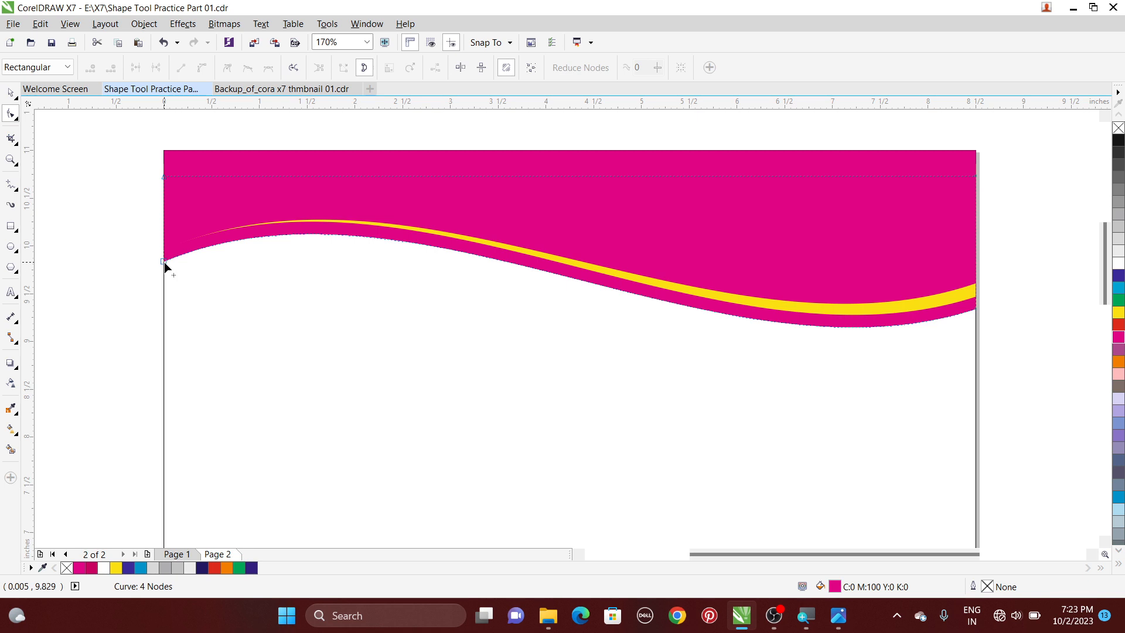
left_click_drag(164, 262, 164, 250)
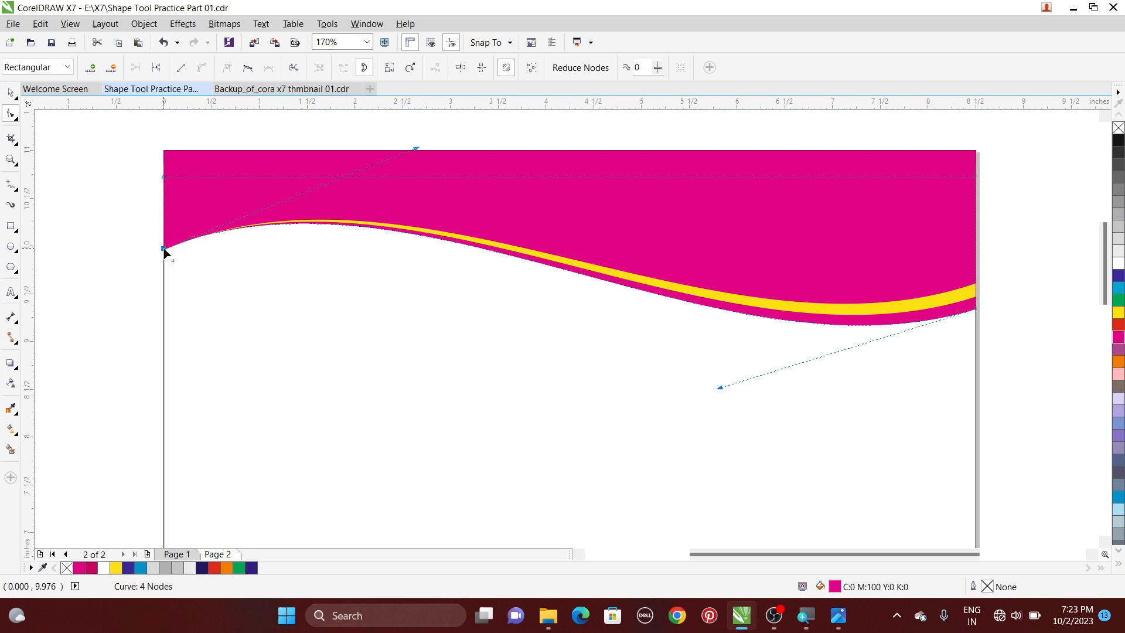
left_click_drag(165, 249, 164, 252)
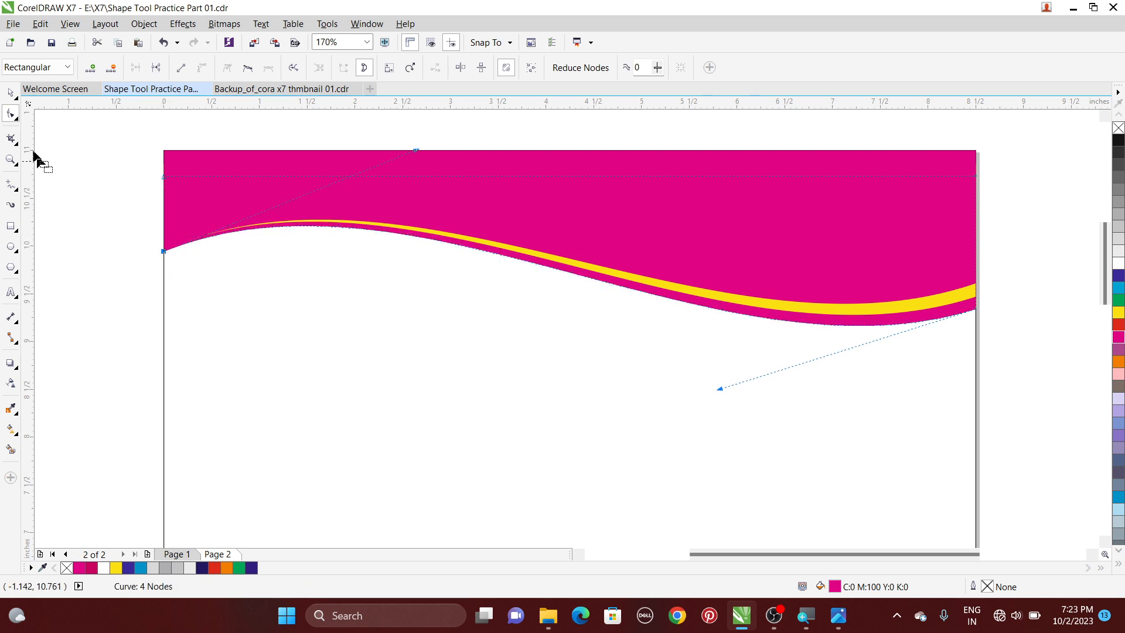
left_click(12, 94)
left_click(540, 309)
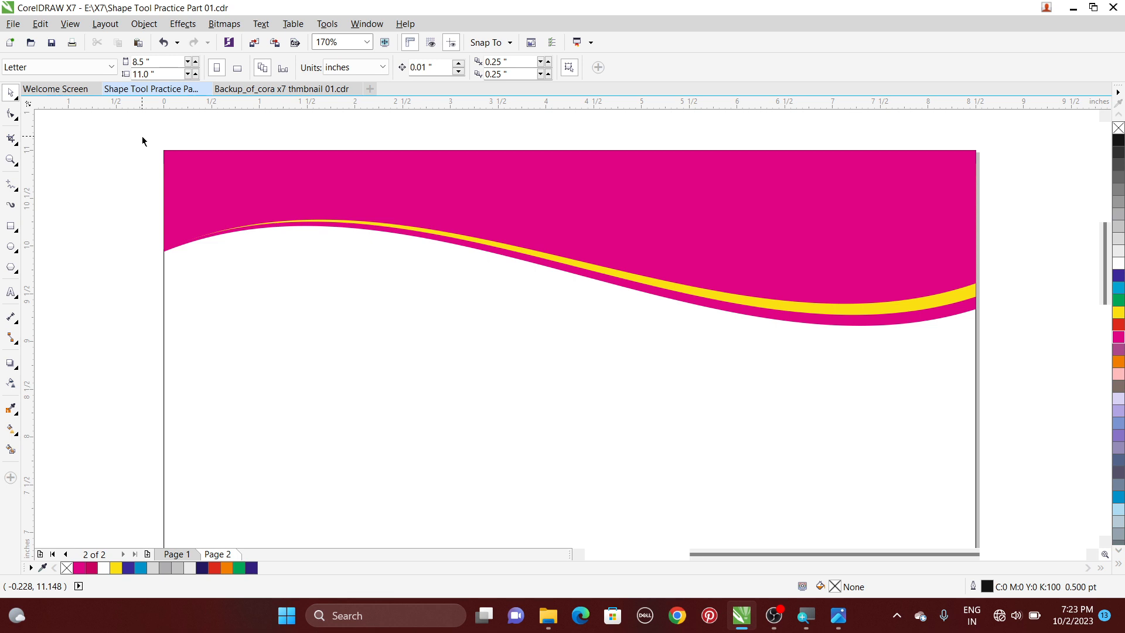
Step: Group the three header wave shapes and create a vertically mirrored copy of the group directly below it
key("shift+F4")
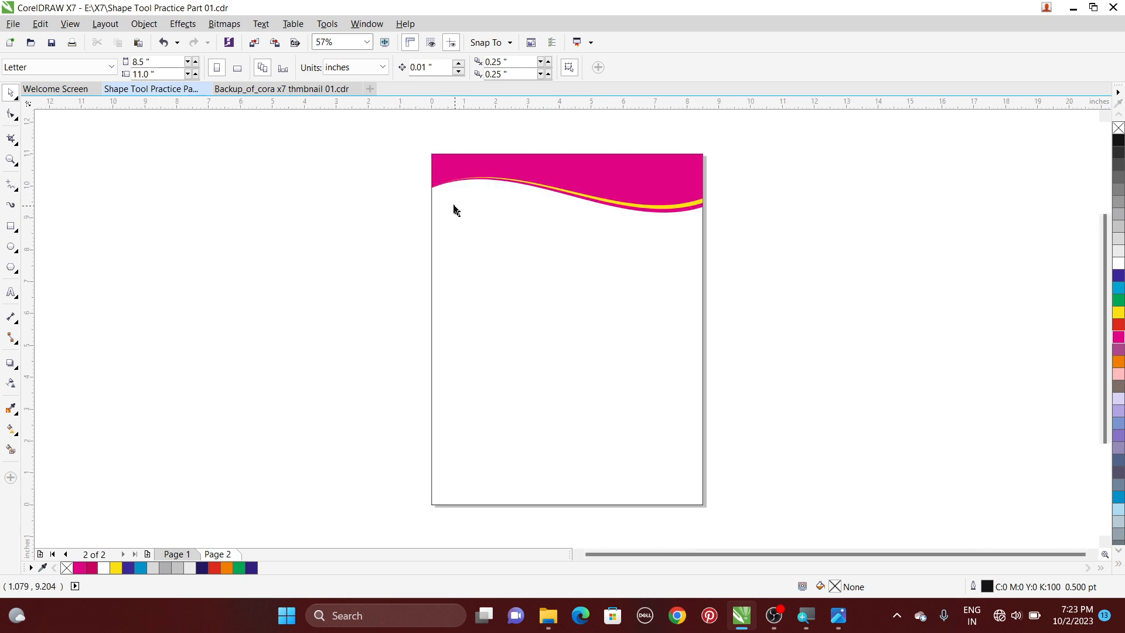
left_click_drag(396, 141, 704, 226)
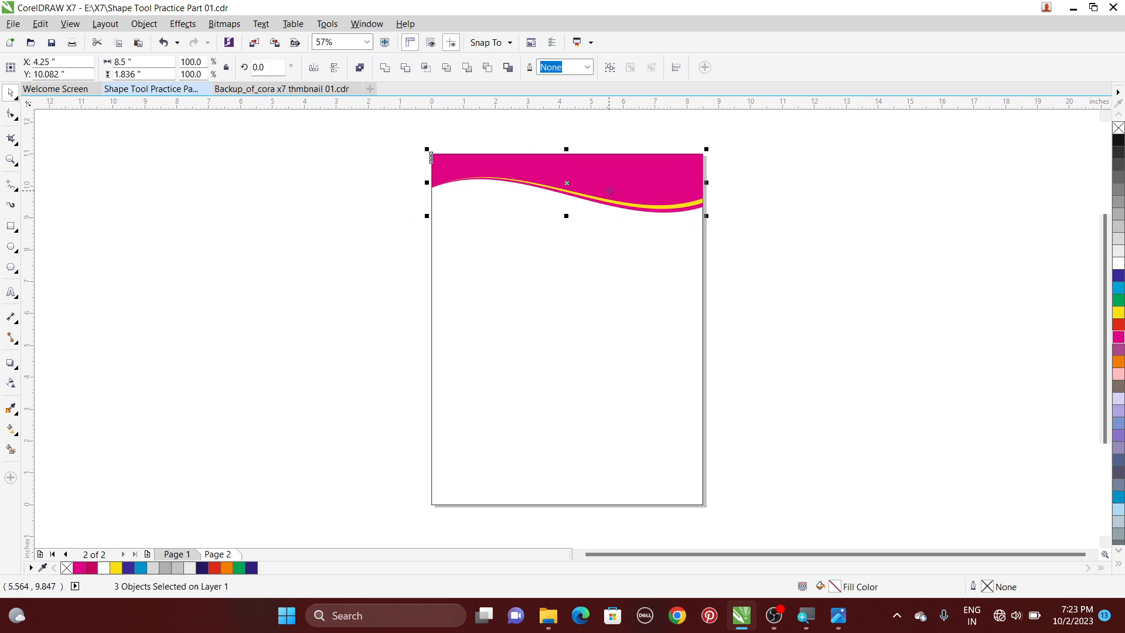
key("ctrl+g")
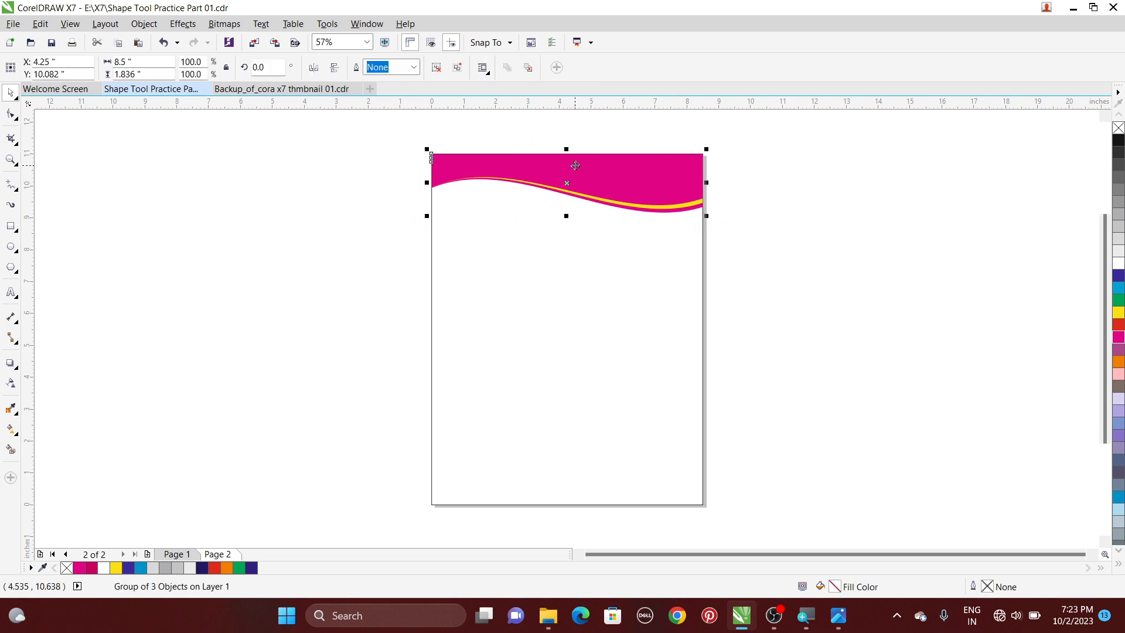
left_click_drag(566, 148, 563, 227)
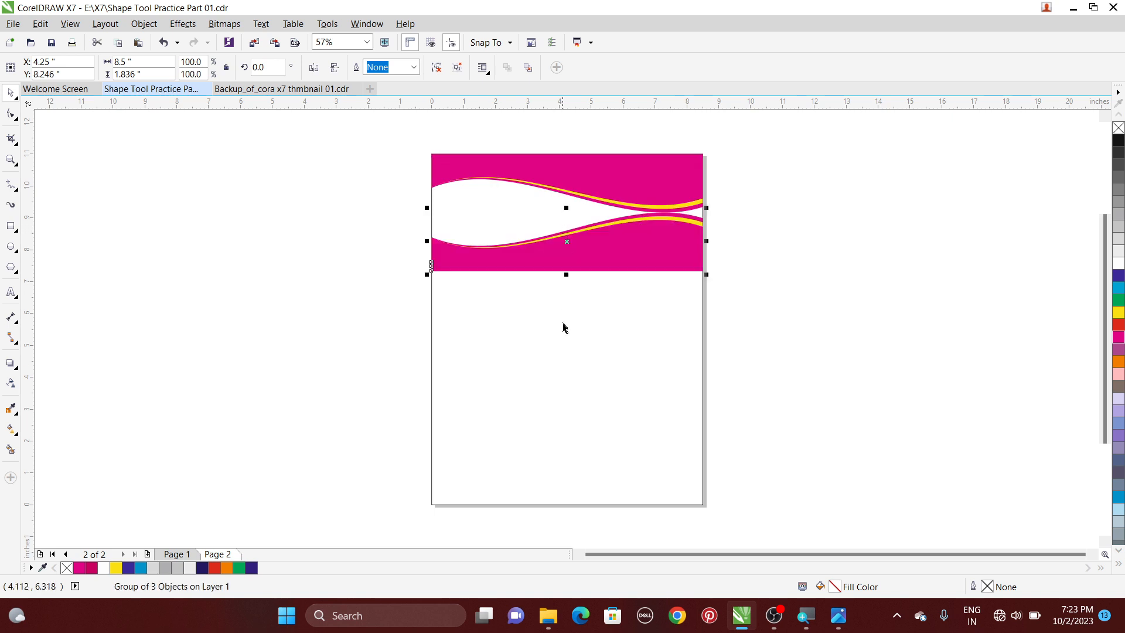
Step: Align the mirrored wave group to the bottom edge of the page-sized rectangle and mirror it horizontally
left_click(578, 388, "shift")
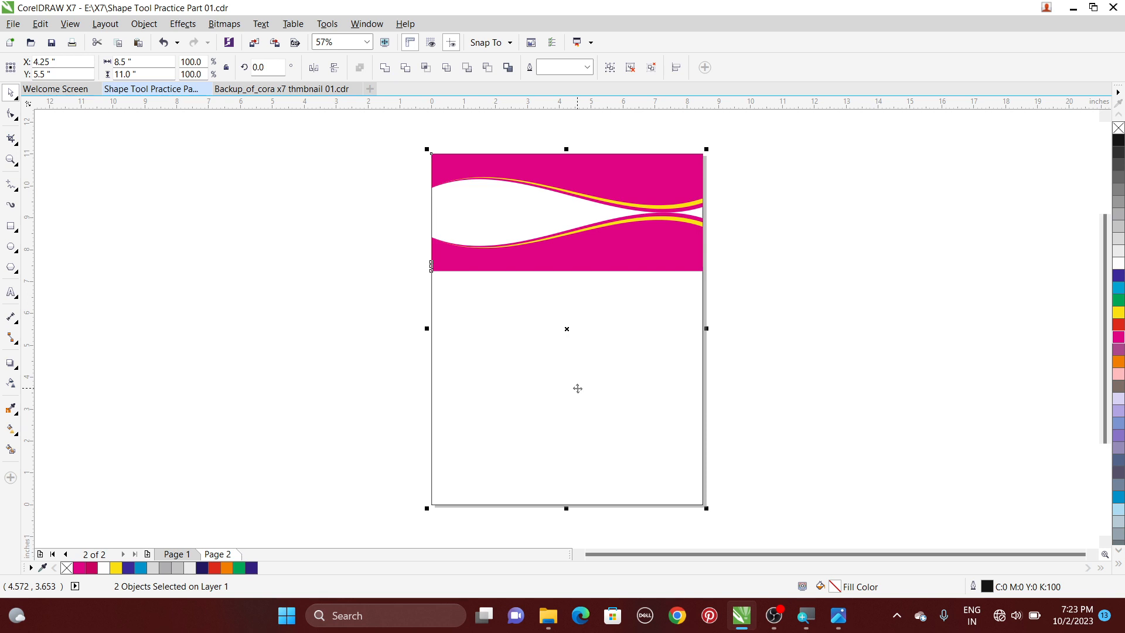
key("b")
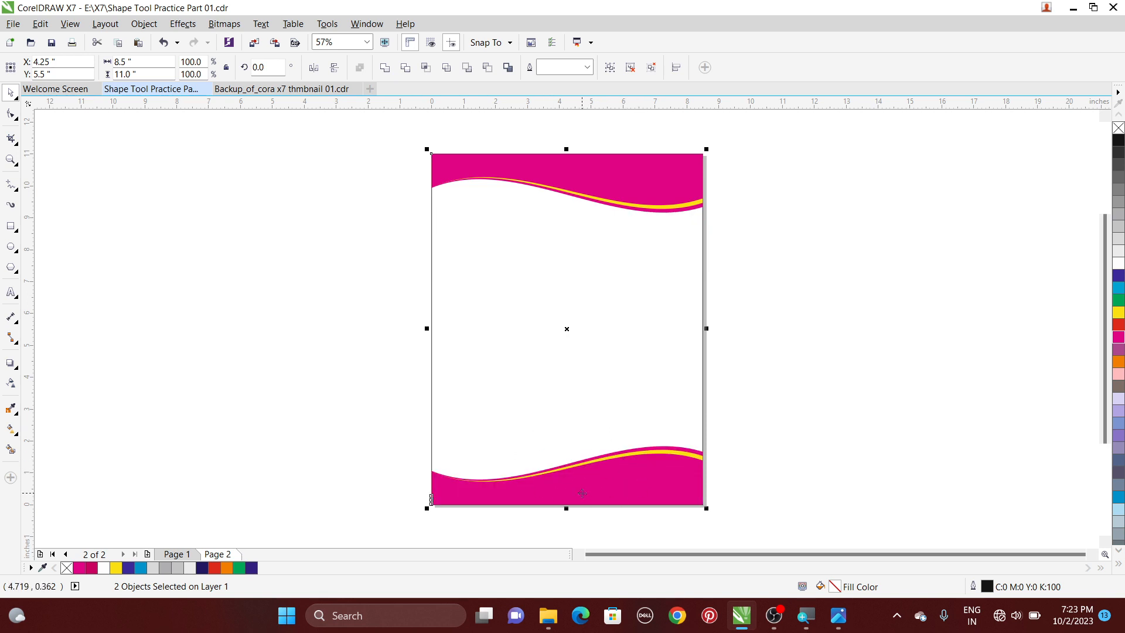
left_click(314, 69)
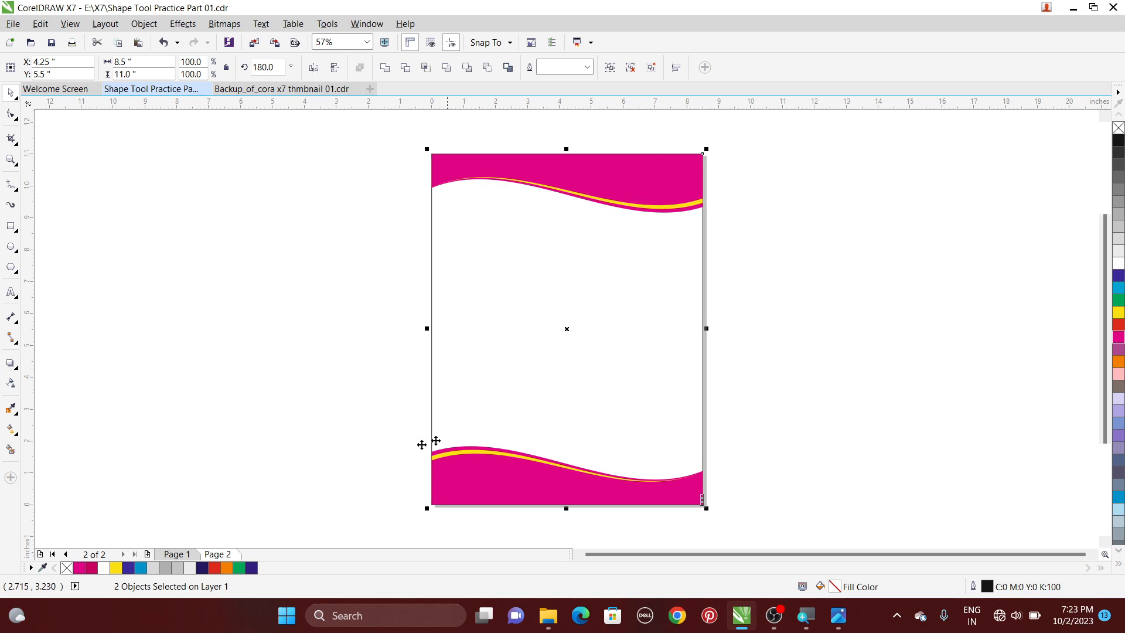
Step: Deselect the footer, view the reference image Shape Tool Practice Part 01.jpg, and return to the drawing
left_click(337, 332)
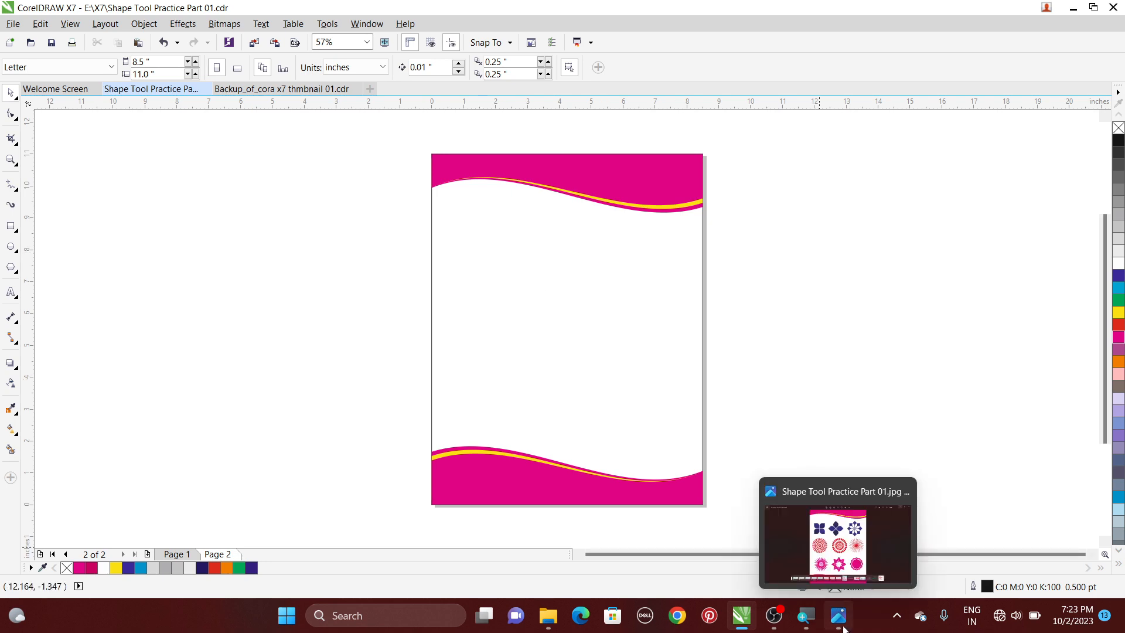
left_click(842, 551)
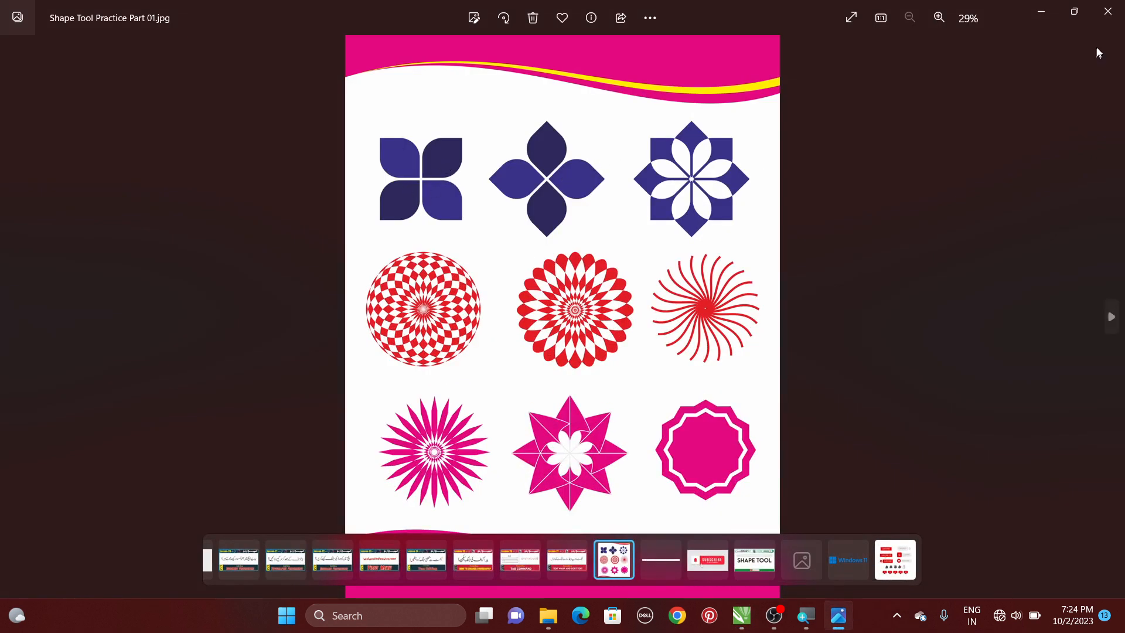
left_click(1047, 10)
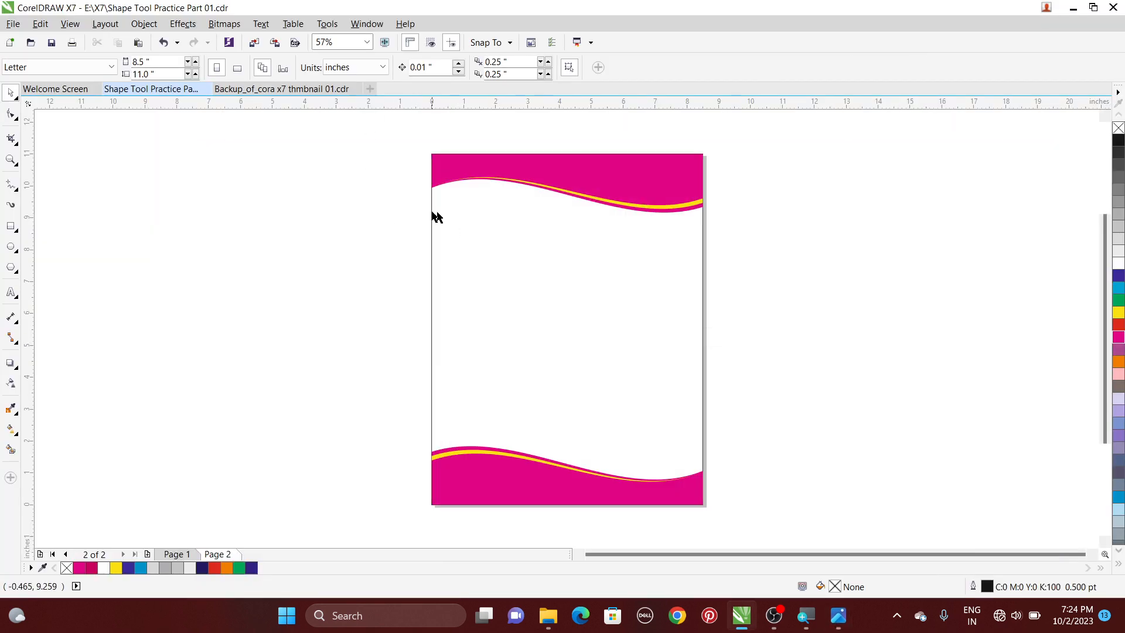
Step: Draw a square about 0.886 in wide just below the left end of the wave header
left_click(11, 160)
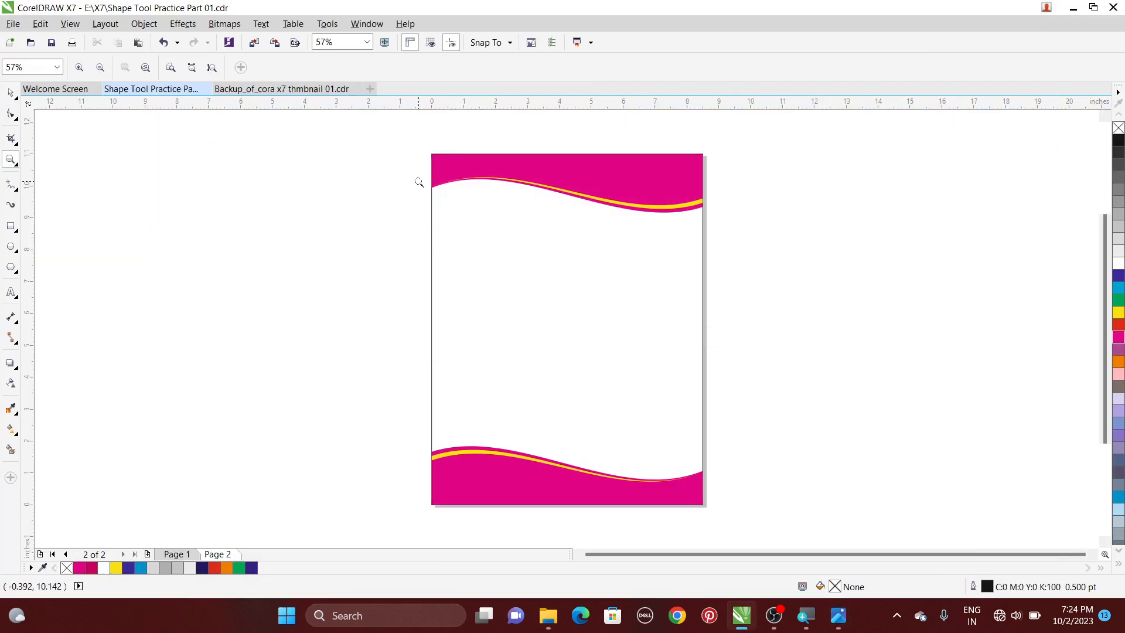
left_click_drag(412, 177, 738, 315)
left_click_drag(743, 320, 743, 320)
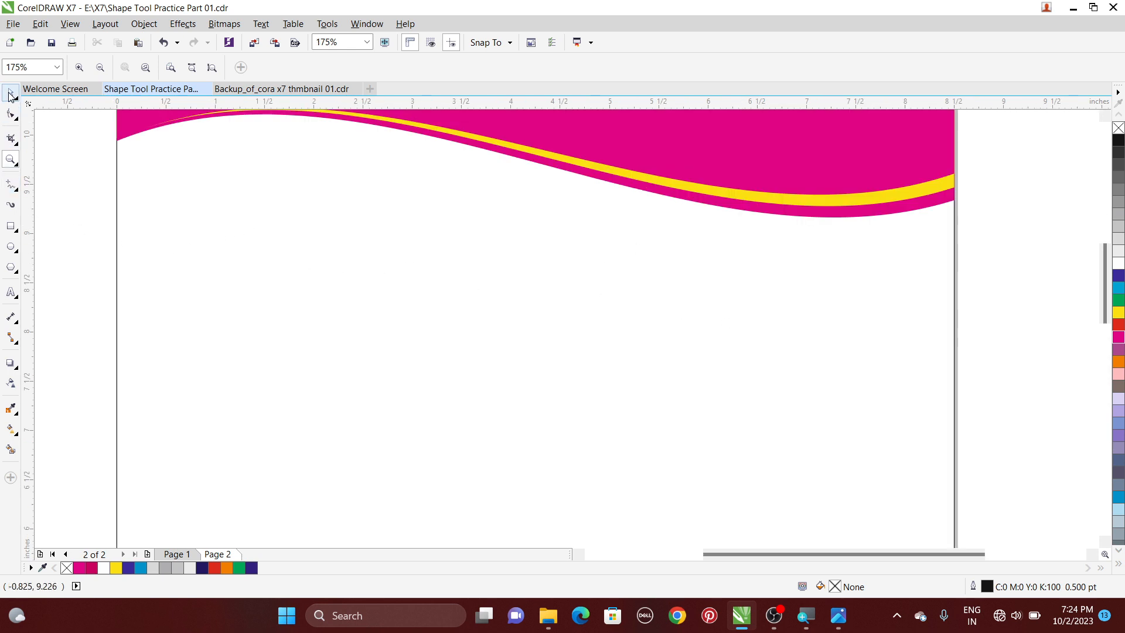
left_click(9, 226)
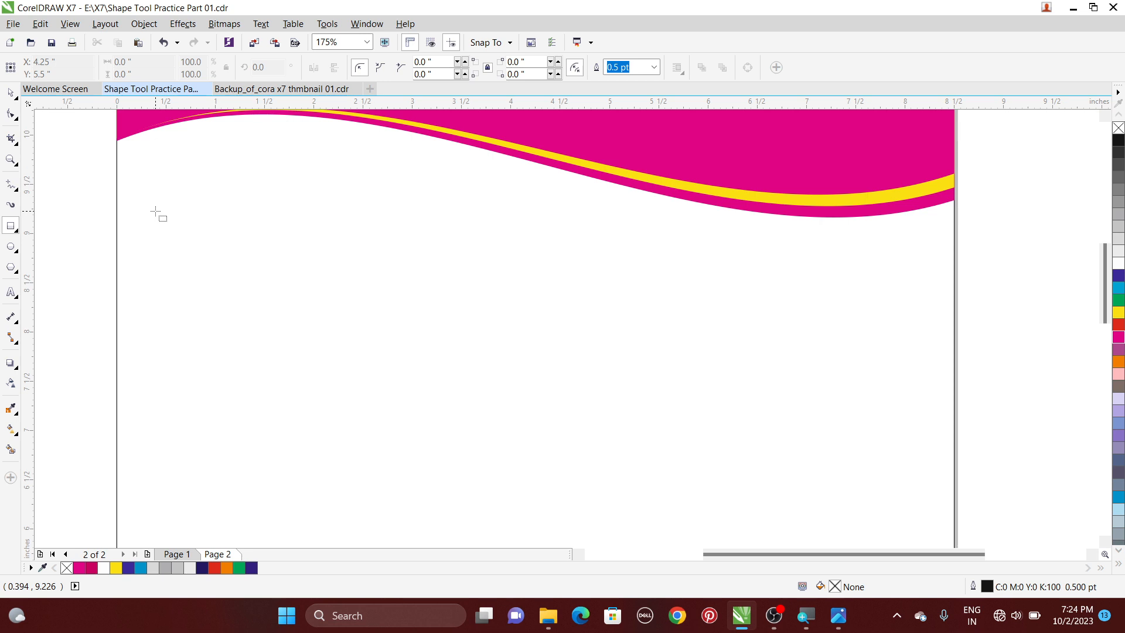
left_click_drag(156, 211, 243, 299)
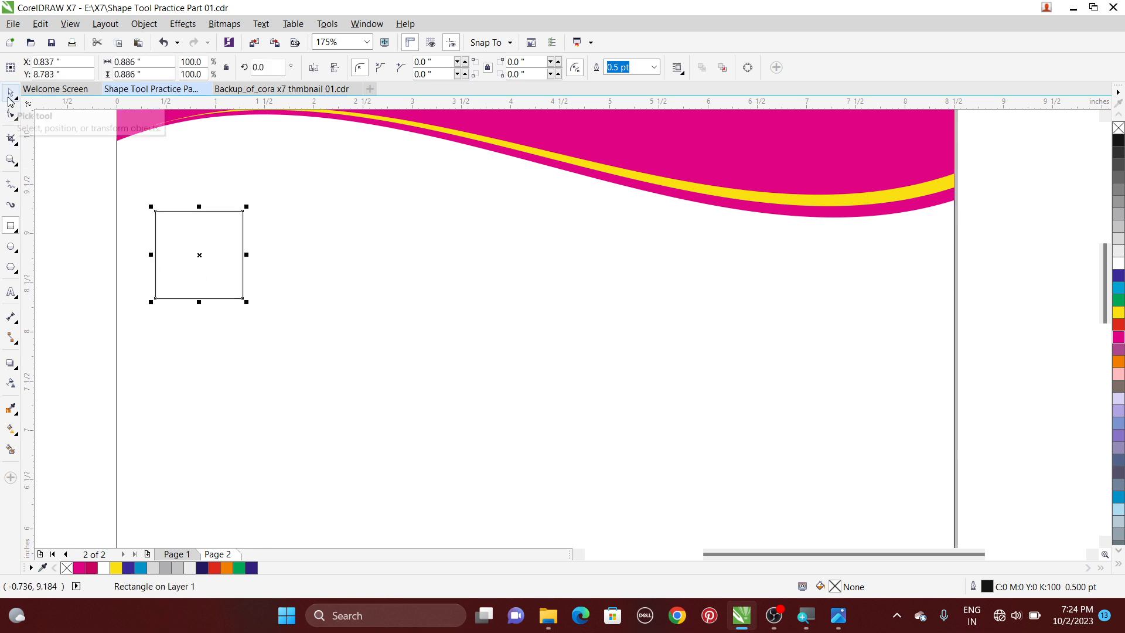
Step: Round the square's upper-left and lower-right corners to a 0.443 in radius to form a leaf-shaped petal
left_click(16, 116)
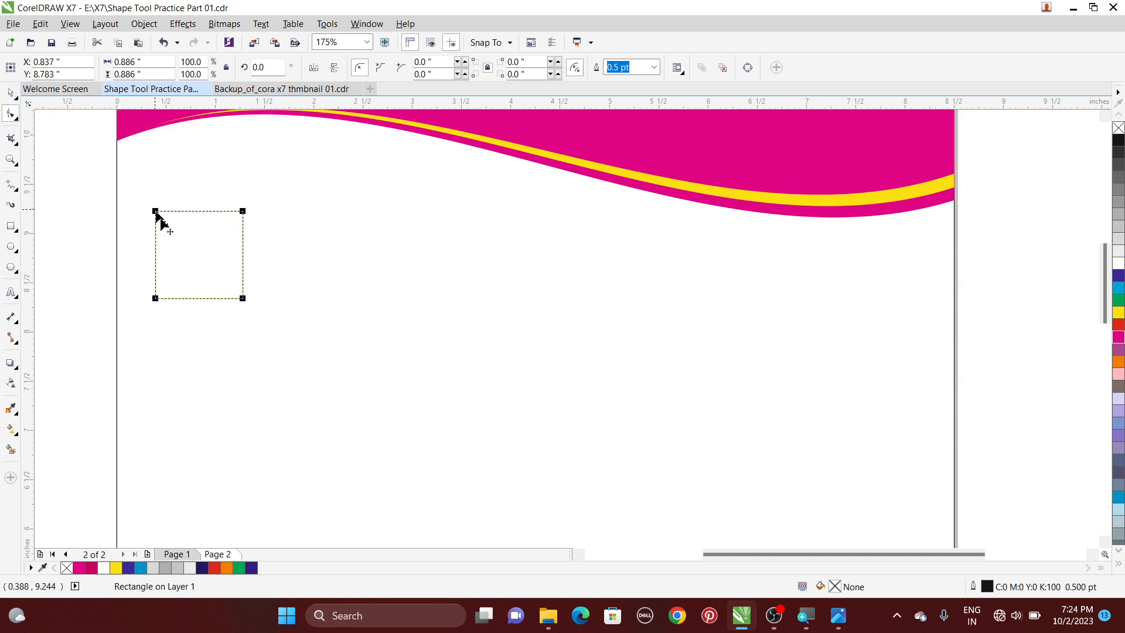
left_click_drag(156, 214, 168, 245)
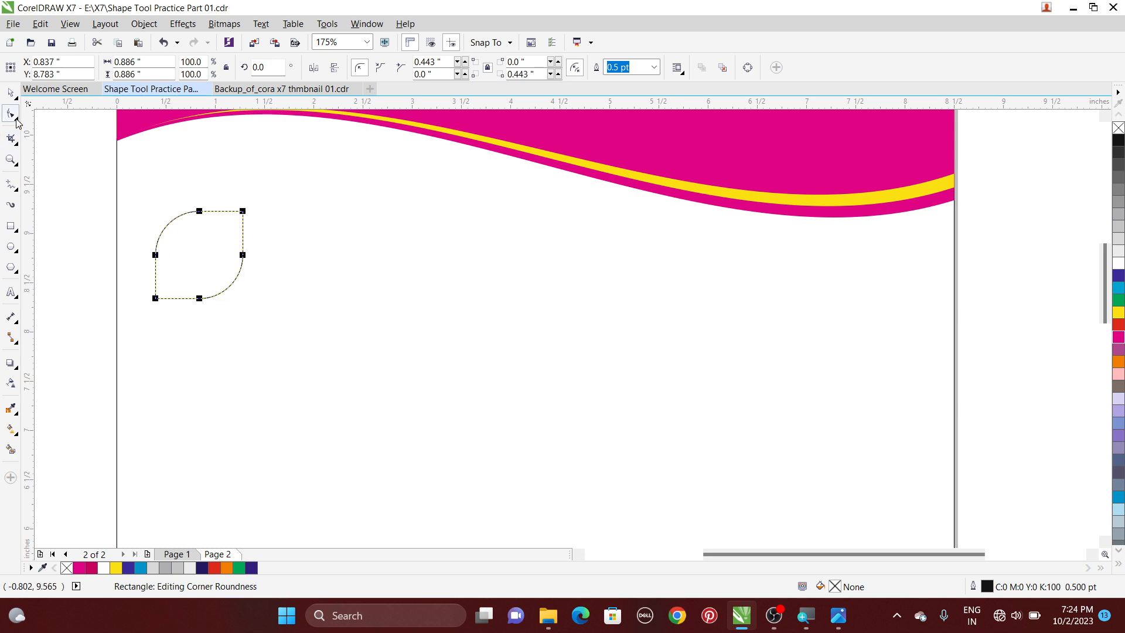
key("space")
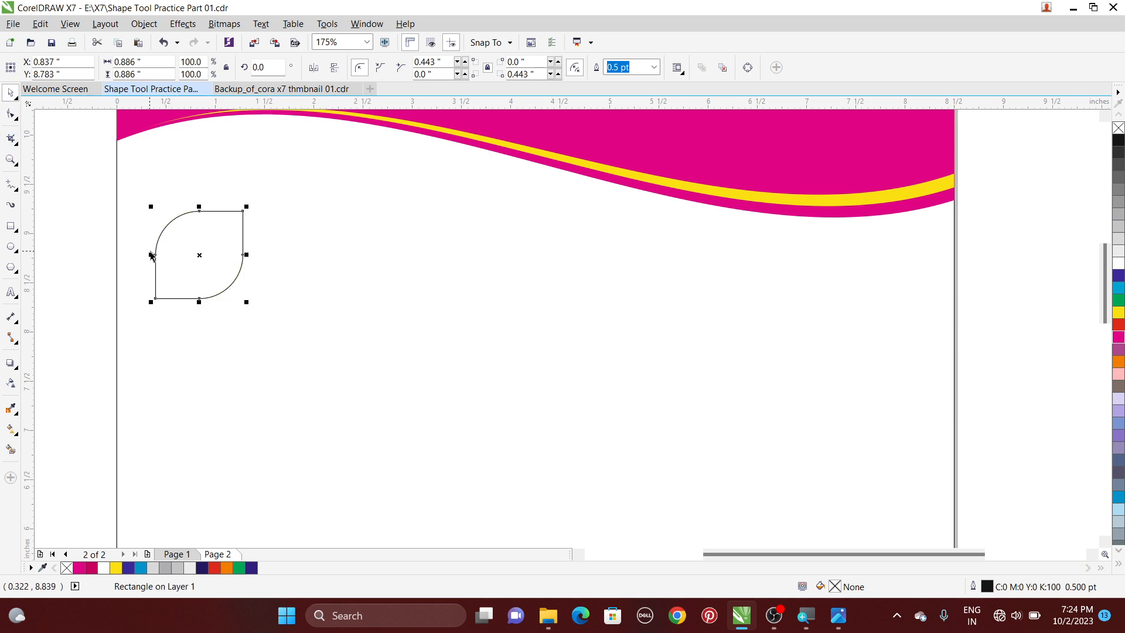
Step: Create a horizontally mirrored copy of the petal on its right side and nudge it 0.06 in to the right
left_click_drag(151, 254, 287, 255)
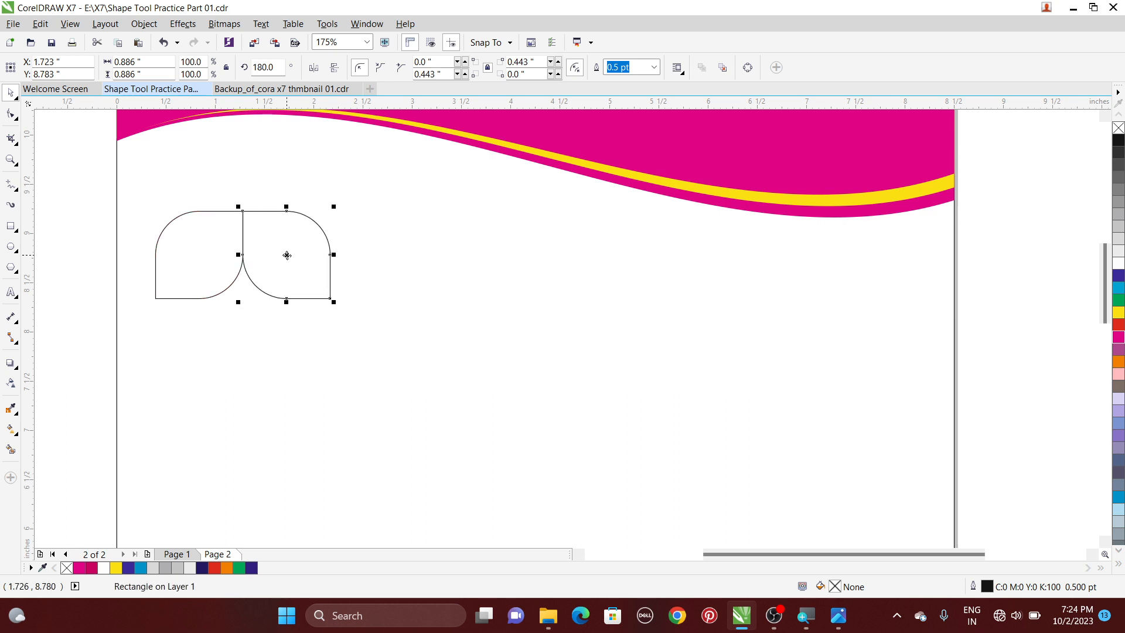
key("Right")
key("Right")
key("Right")
key("Right")
key("Right")
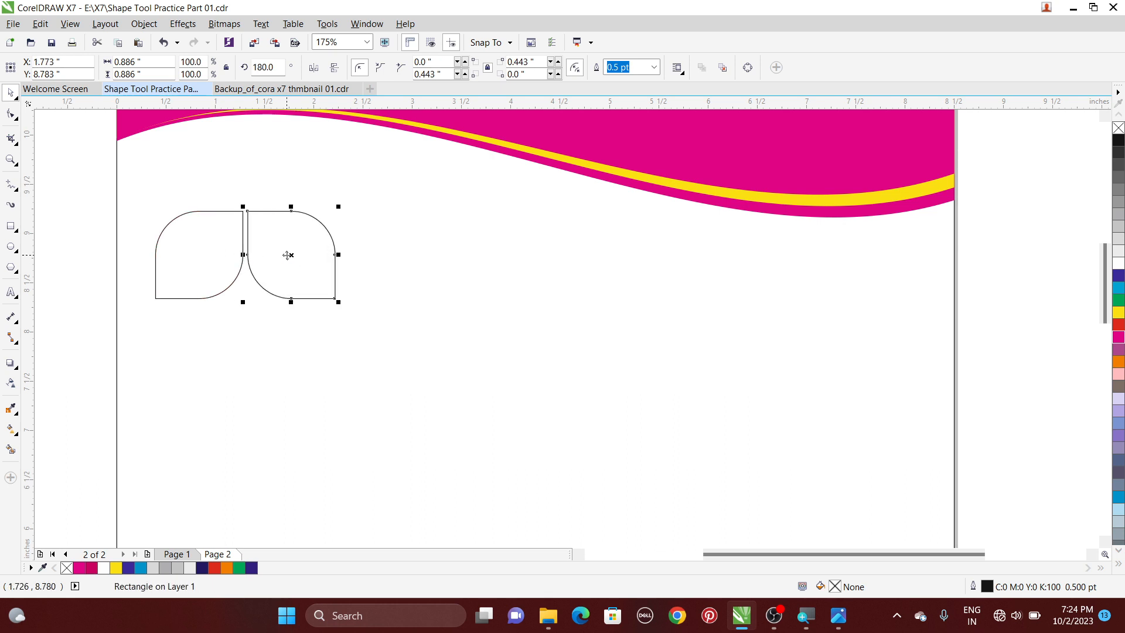
key("Right")
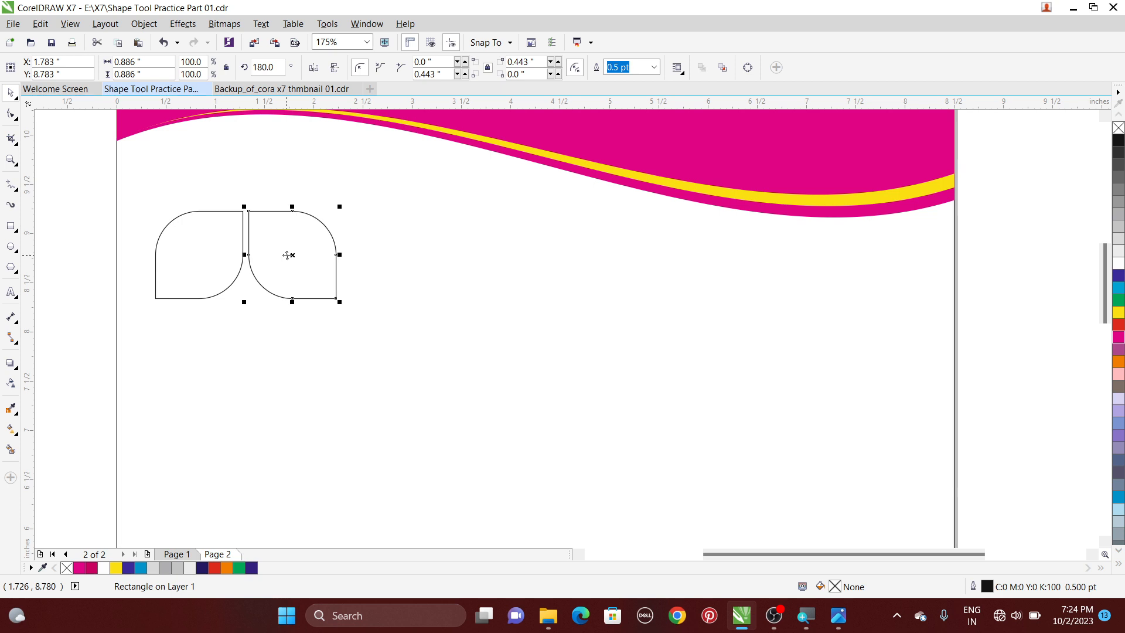
Step: Create a vertically mirrored copy of both petals directly above them, nudge it up 0.06 in, and deselect
left_click(204, 243, "shift")
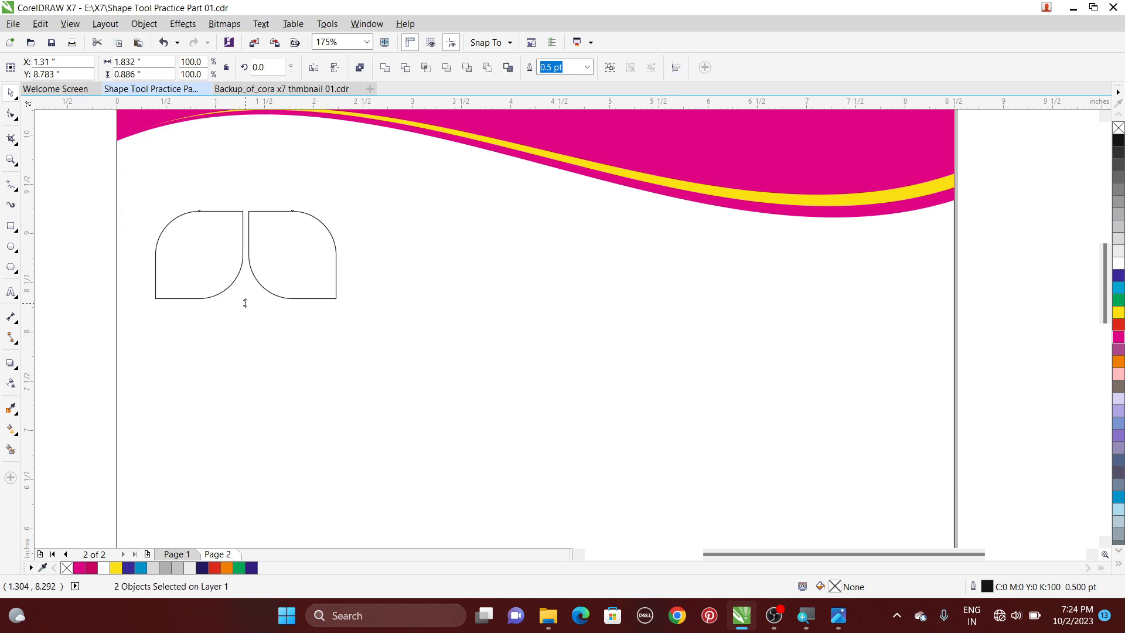
left_click_drag(245, 303, 249, 200)
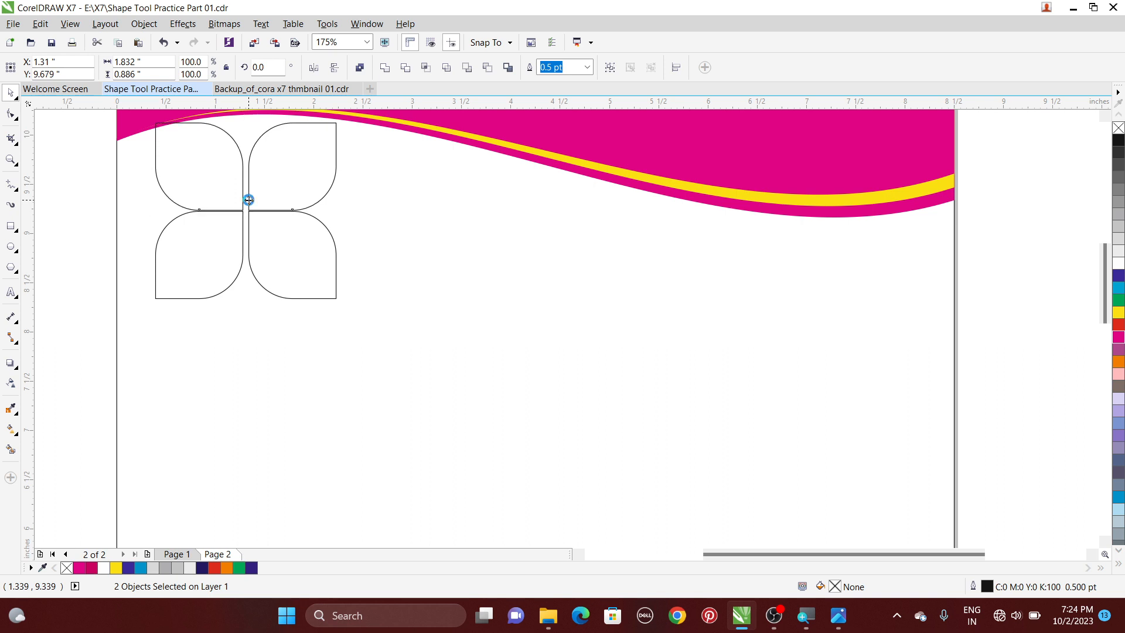
key("Up")
key("Up")
key("Up")
key("Up")
key("Up")
key("Up")
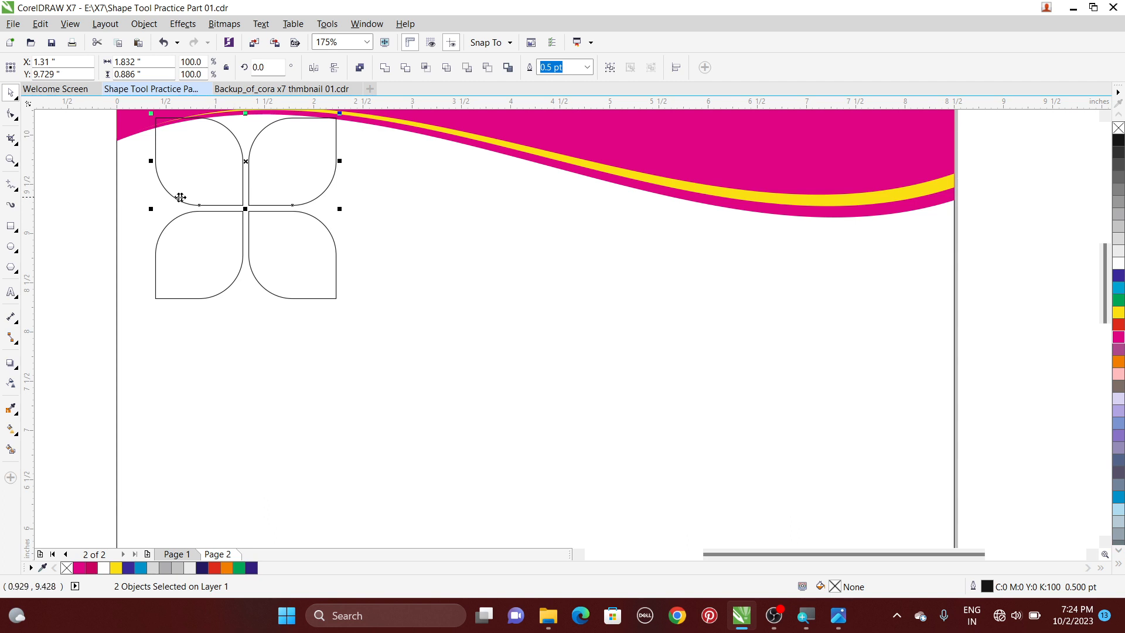
left_click(88, 171)
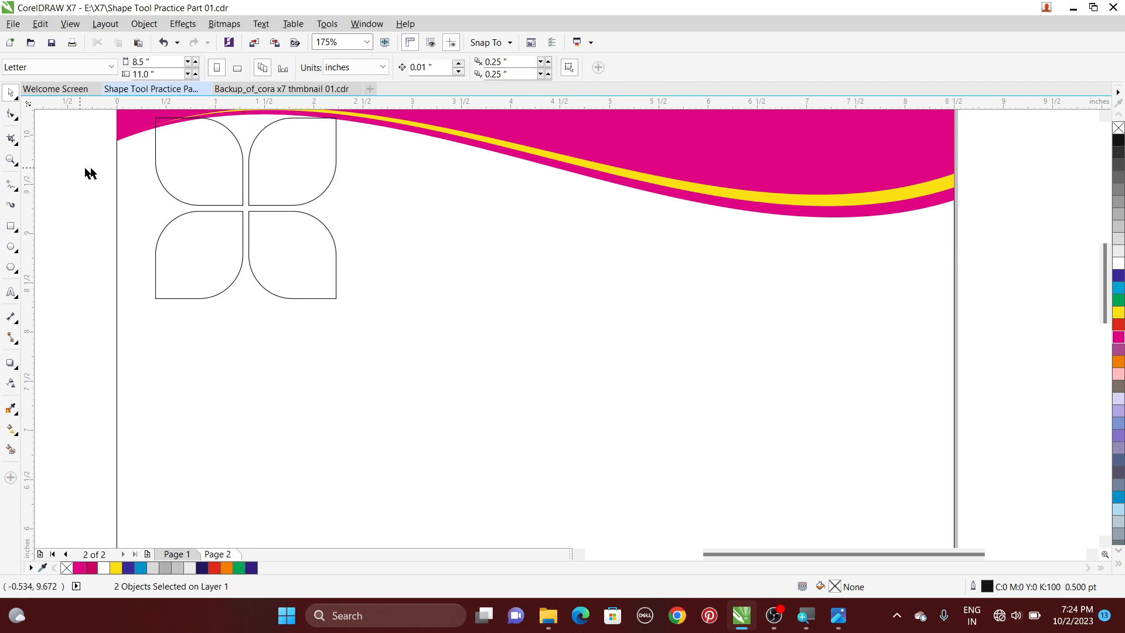
Step: Select all four petals and move them straight down about 1.52 in, clear of the wave header
left_click(206, 171)
left_click(280, 185, "shift")
left_click(234, 244, "shift")
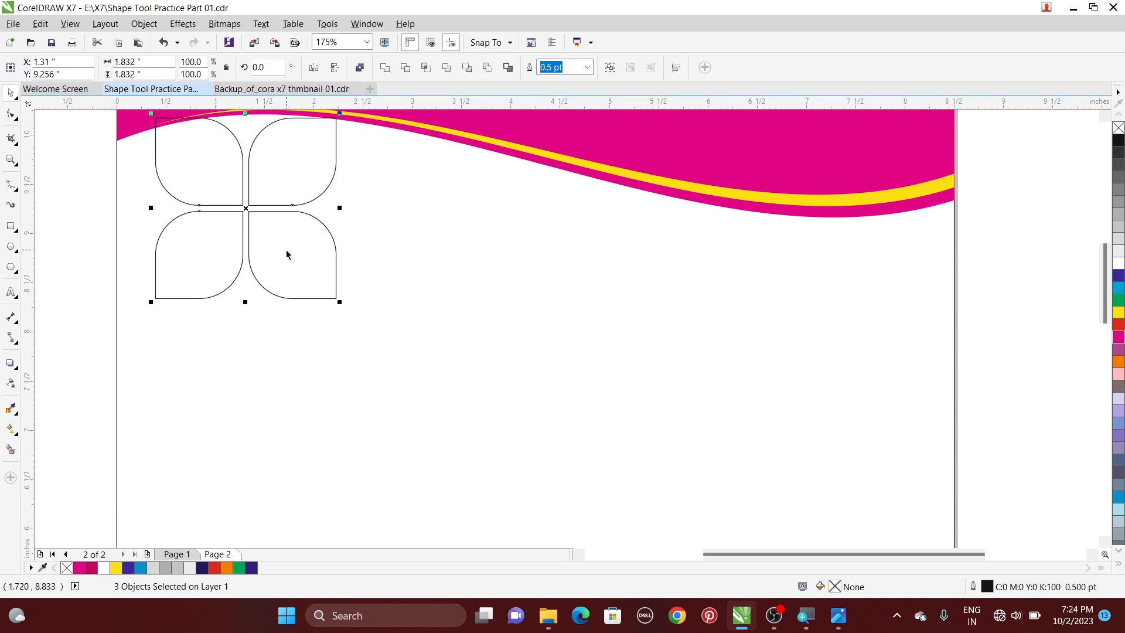
left_click(289, 253, "shift")
left_click_drag(246, 206, 238, 355)
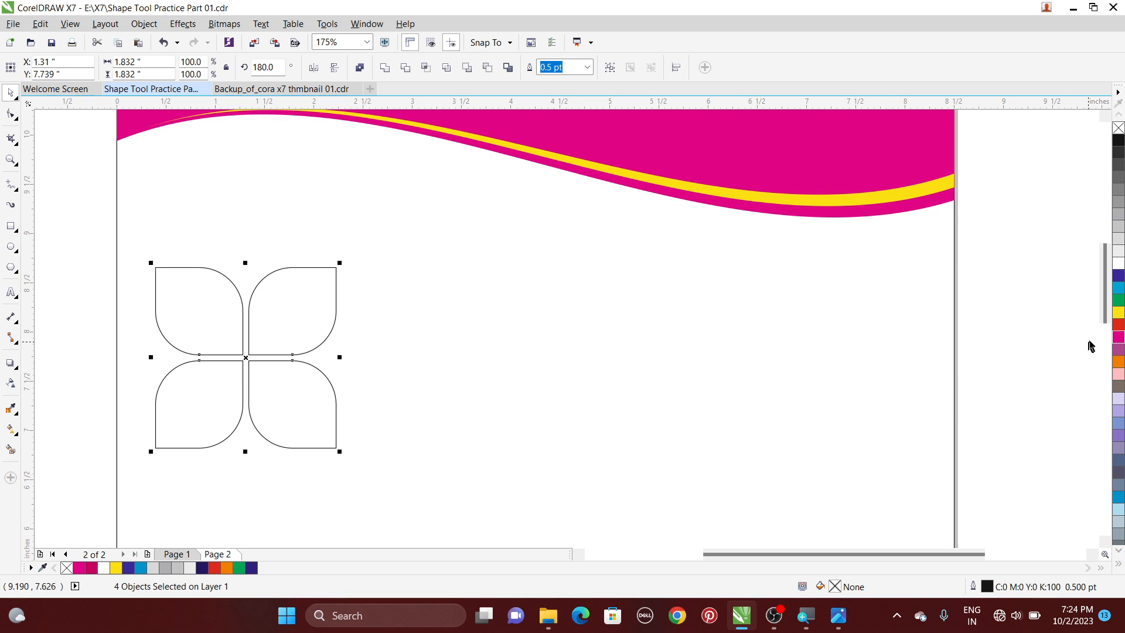
Step: Fill the four petals with blue (C:100 M:100 Y:0 K:0), remove their outlines, and deselect them
left_click(1119, 276)
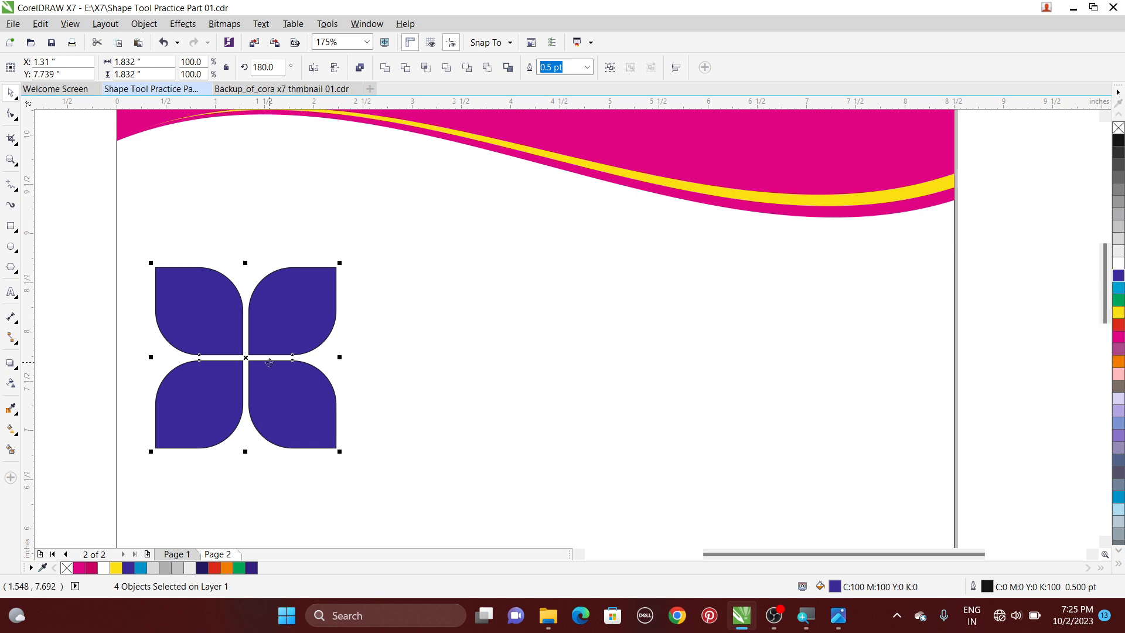
right_click(1119, 129)
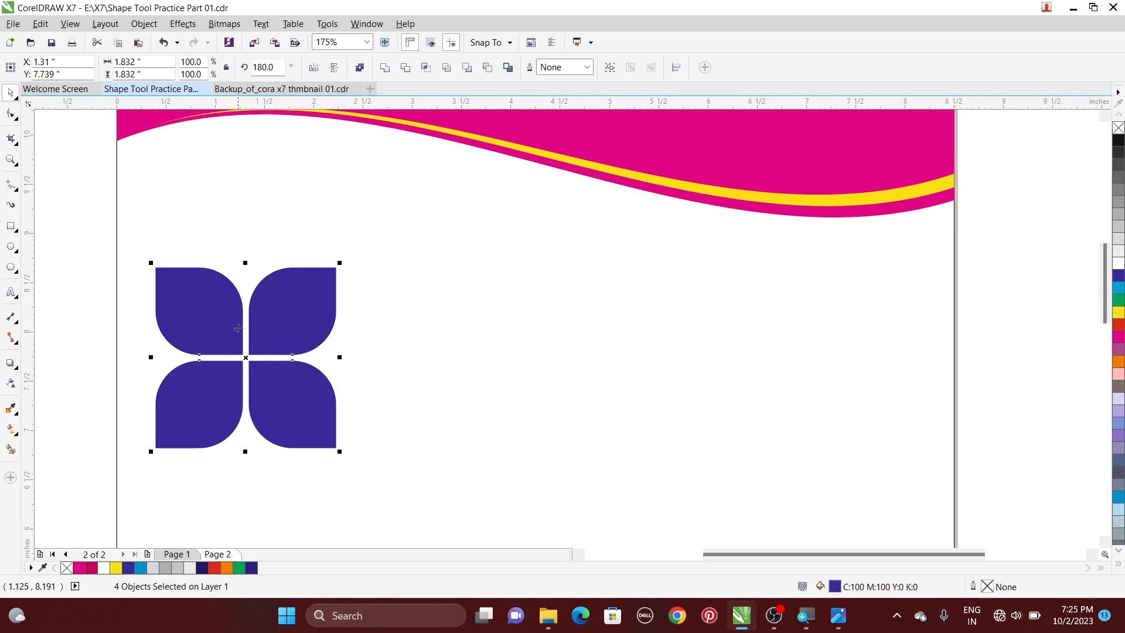
left_click(58, 299)
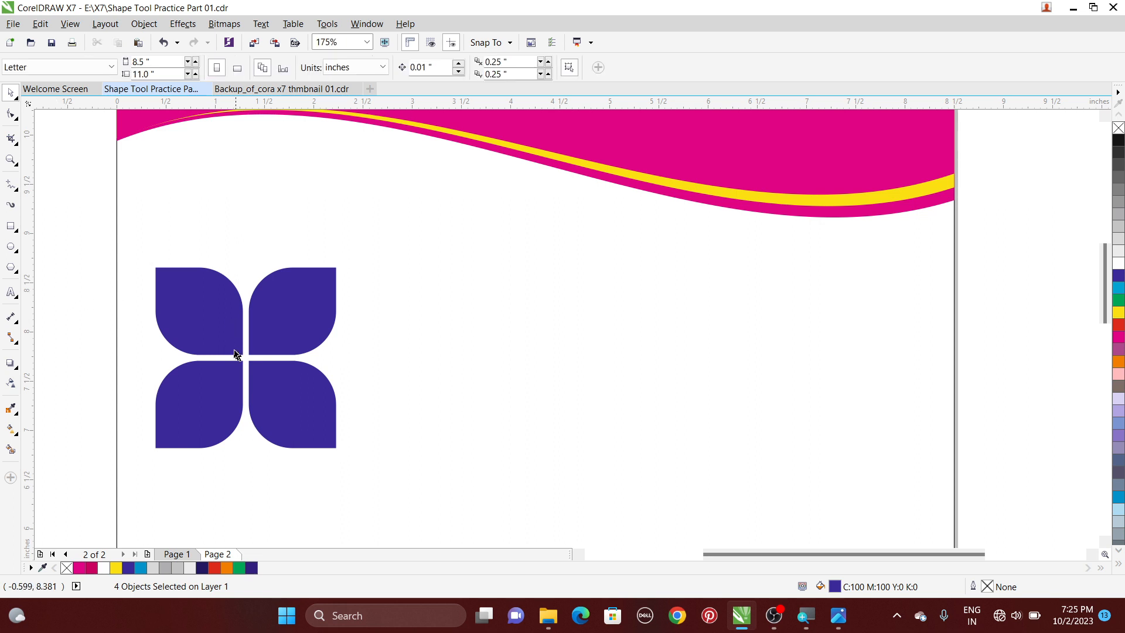
Step: Recolour the lower-left and upper-right petals together with a dark navy shade of the blue, and deselect them
left_click(295, 318)
left_click(205, 403)
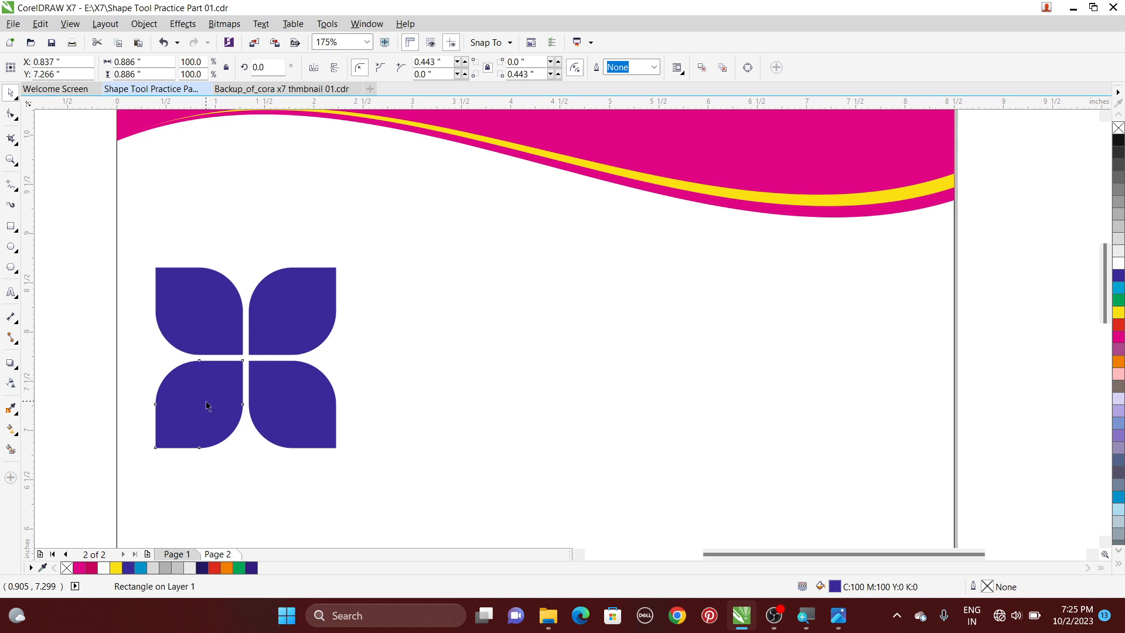
left_click(1121, 279)
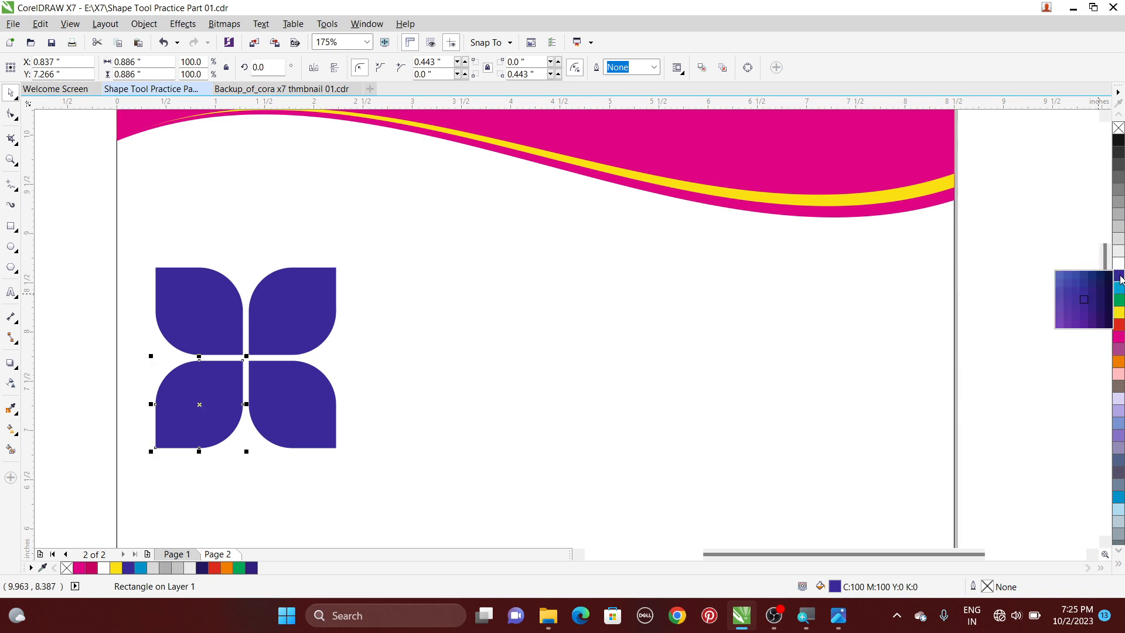
left_click(1104, 312)
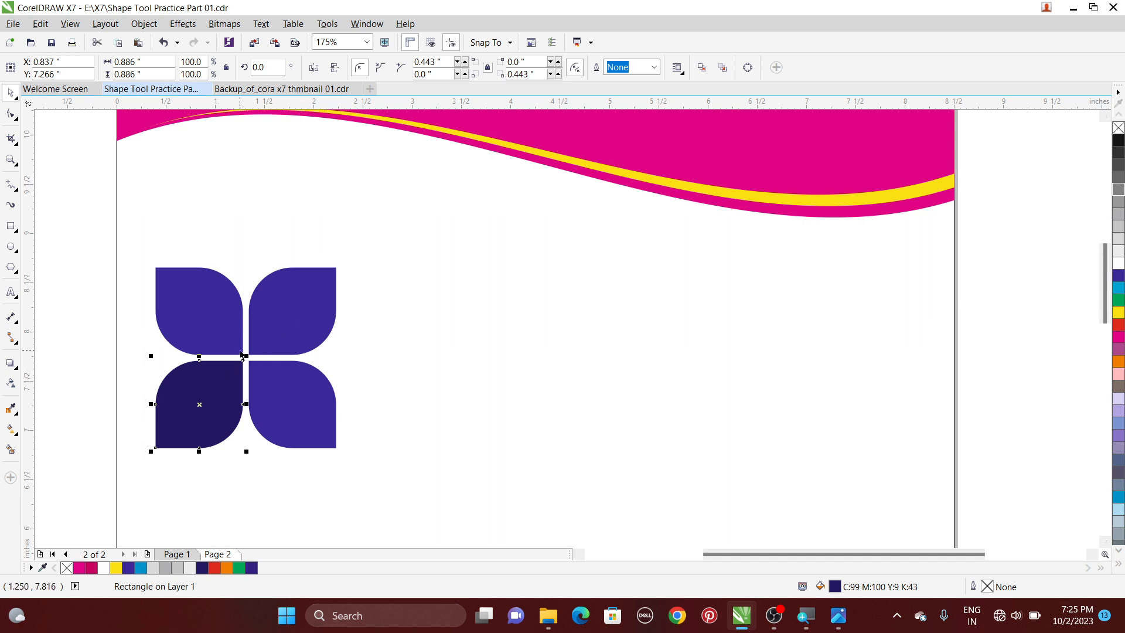
key("ctrl+z")
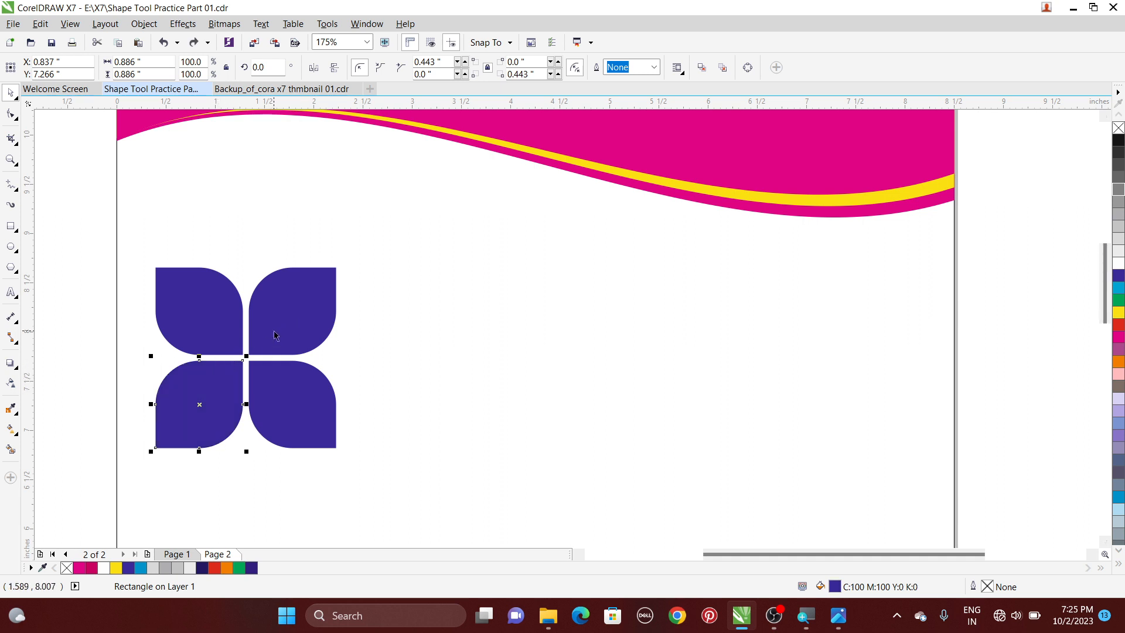
left_click(296, 331, "shift")
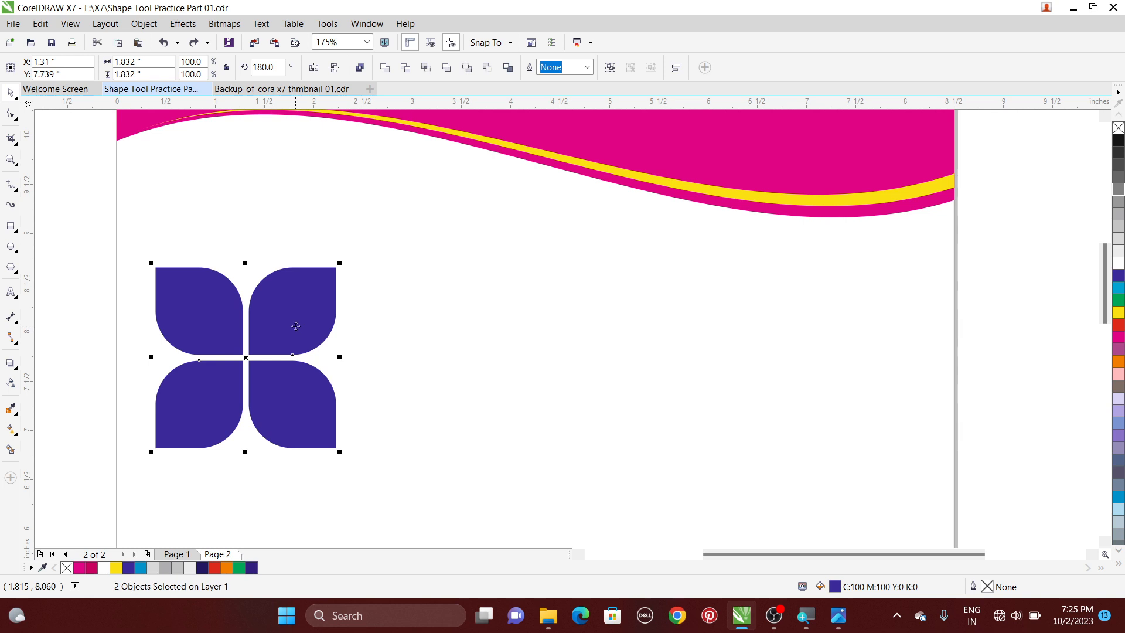
left_click(1118, 279)
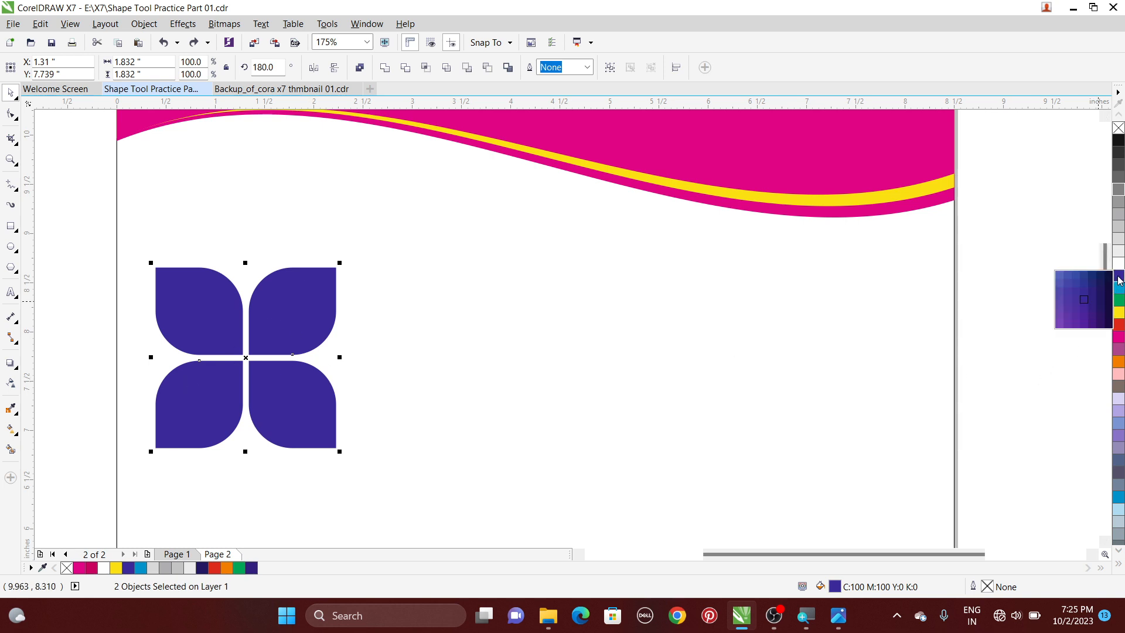
left_click(1100, 317)
key("Escape")
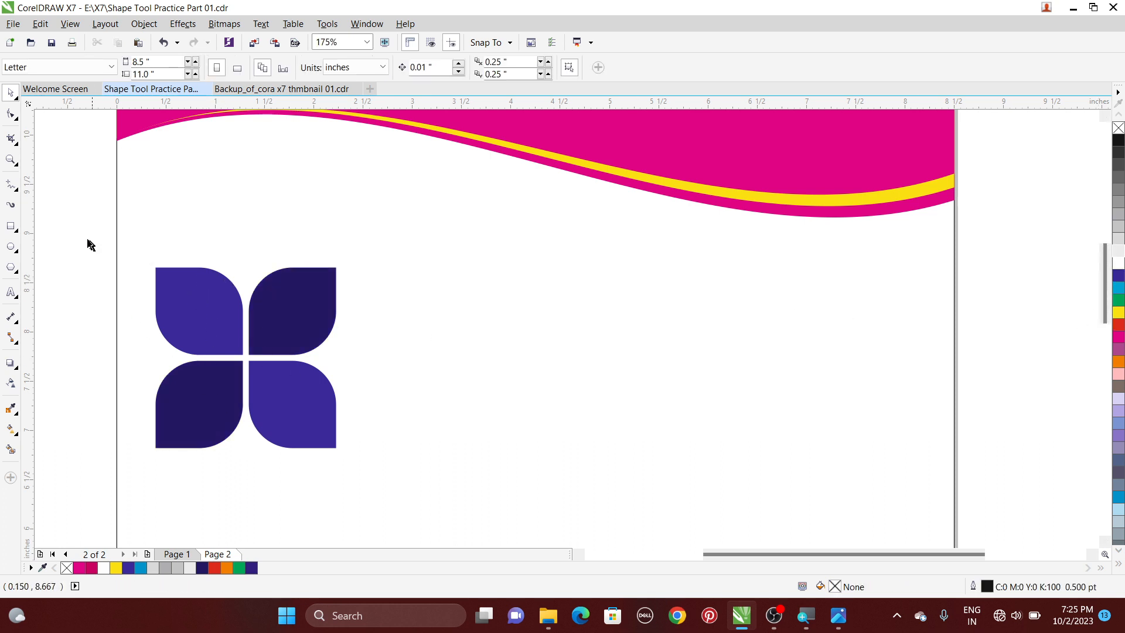
Step: Group the four petals and place a copy of the group about 2.82 in to the right at the same height
left_click_drag(80, 256, 388, 471)
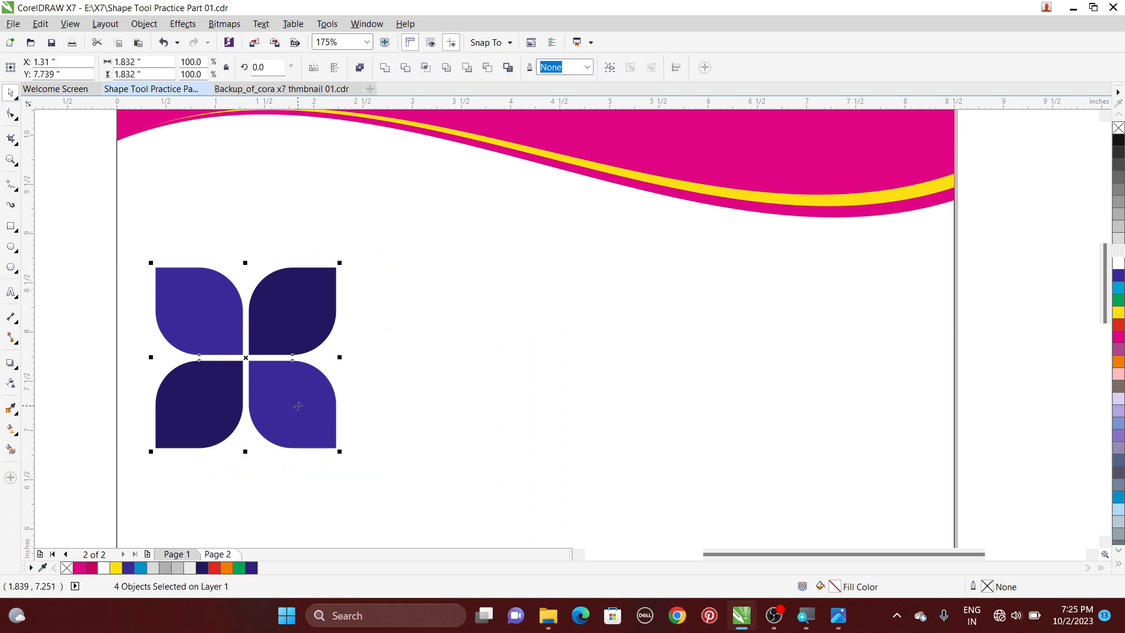
key("ctrl+g")
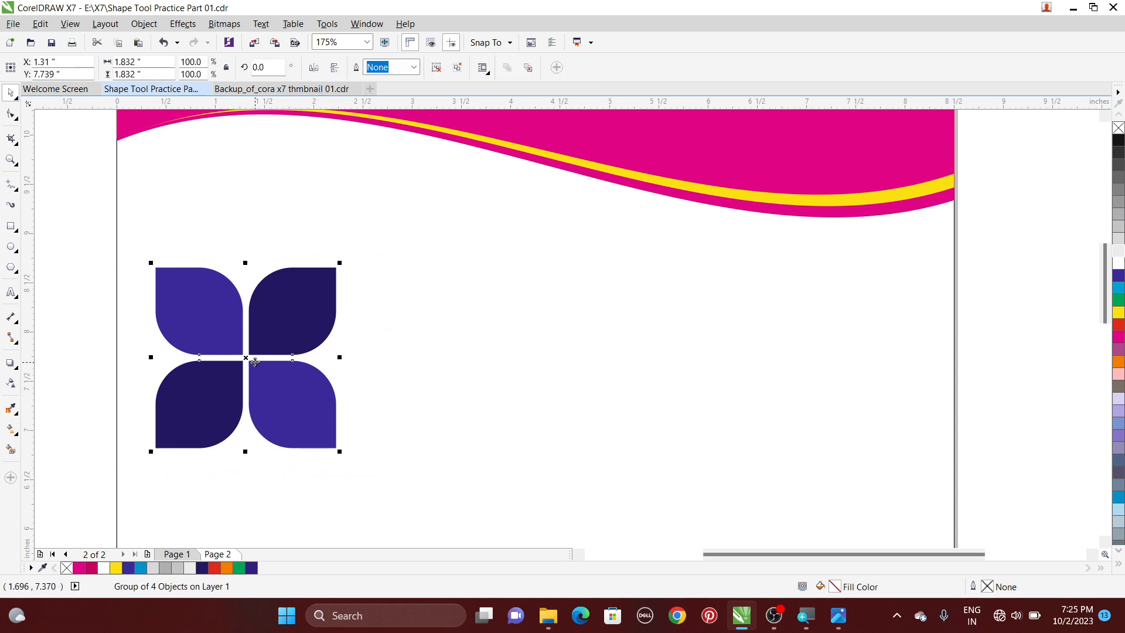
left_click_drag(254, 356, 527, 367)
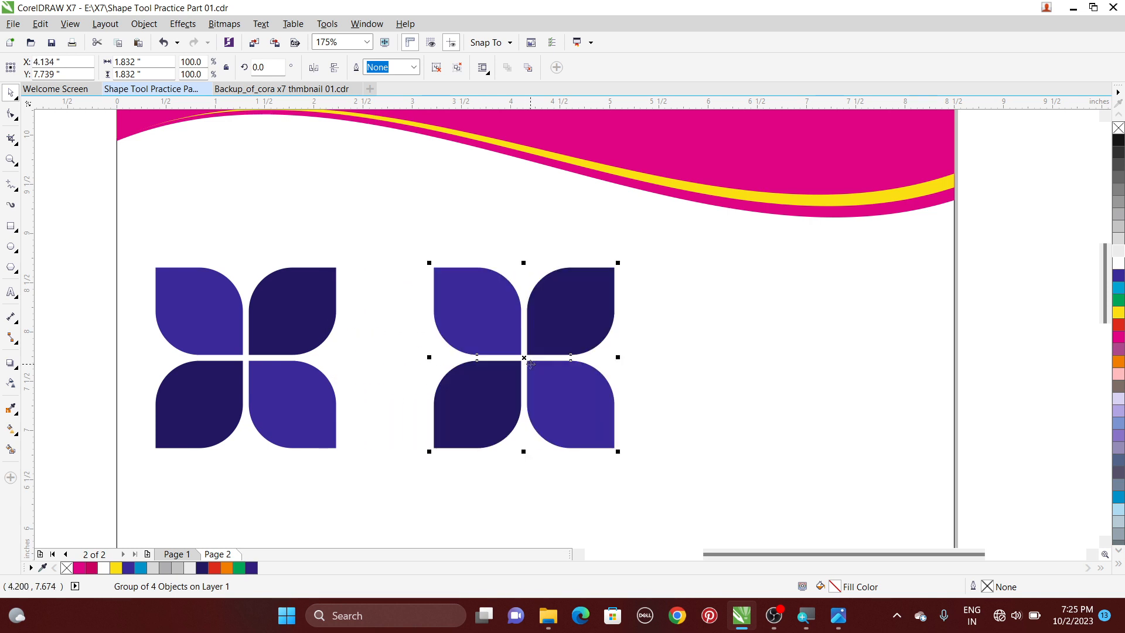
Step: Rotate the copied flower 45° clockwise, duplicate it about 2.84 in to the right, and shift the middle flower about 0.19 in left
left_click(547, 343)
left_click_drag(619, 263, 872, 352)
right_click(872, 352)
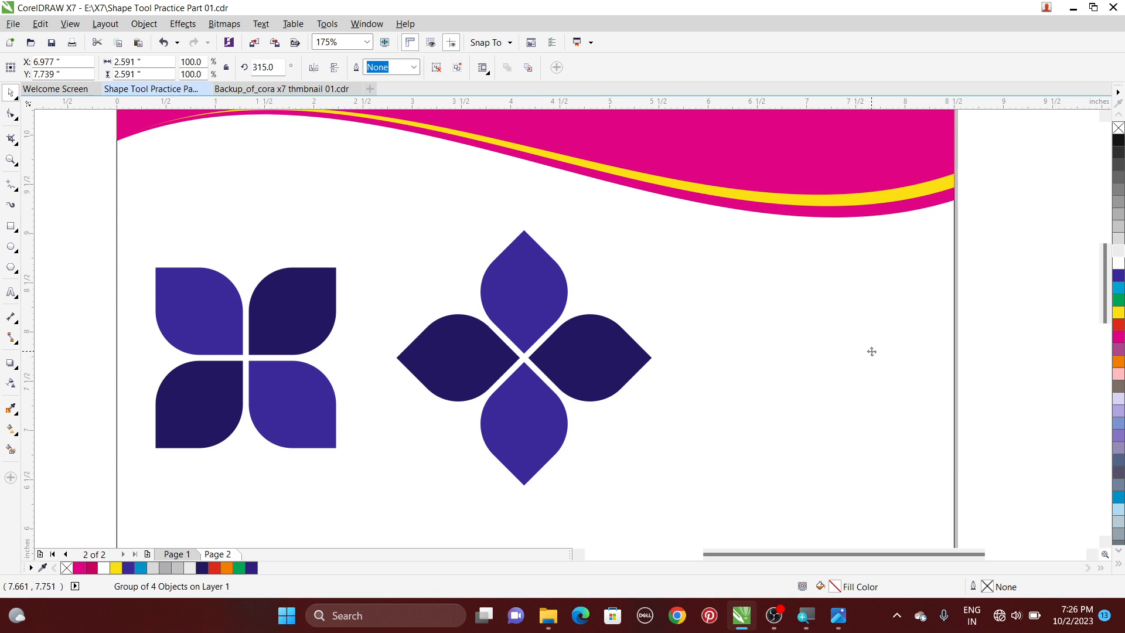
left_click_drag(557, 370, 539, 370)
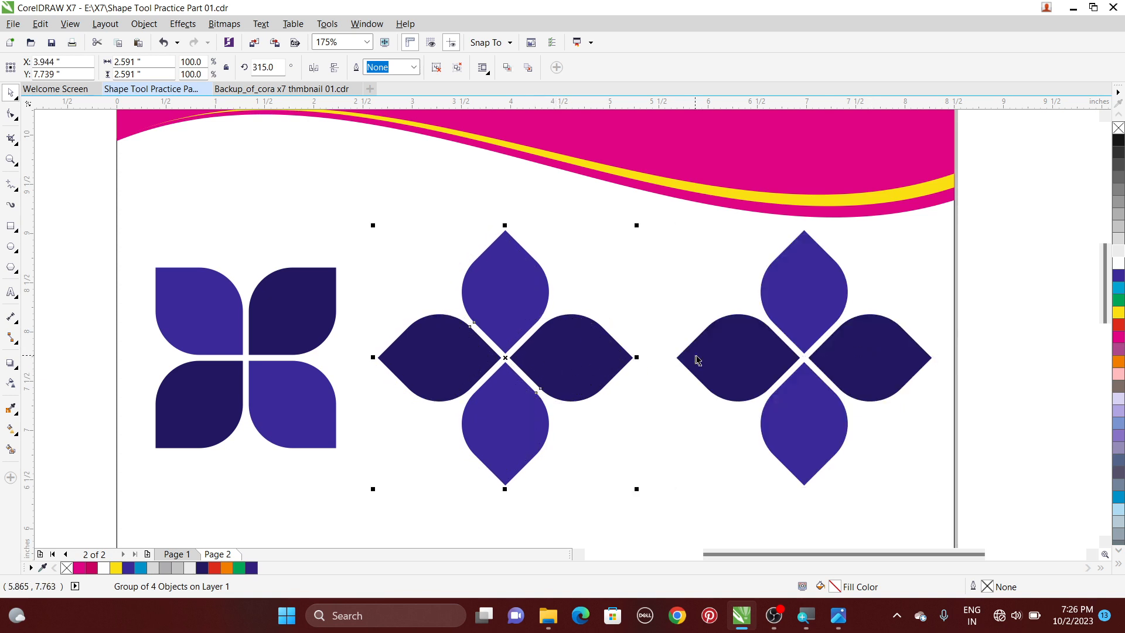
Step: Overlay a copy of the rightmost flower rotated 45° clockwise about its centre, and deselect it
left_click(820, 322)
left_click_drag(937, 225, 975, 347)
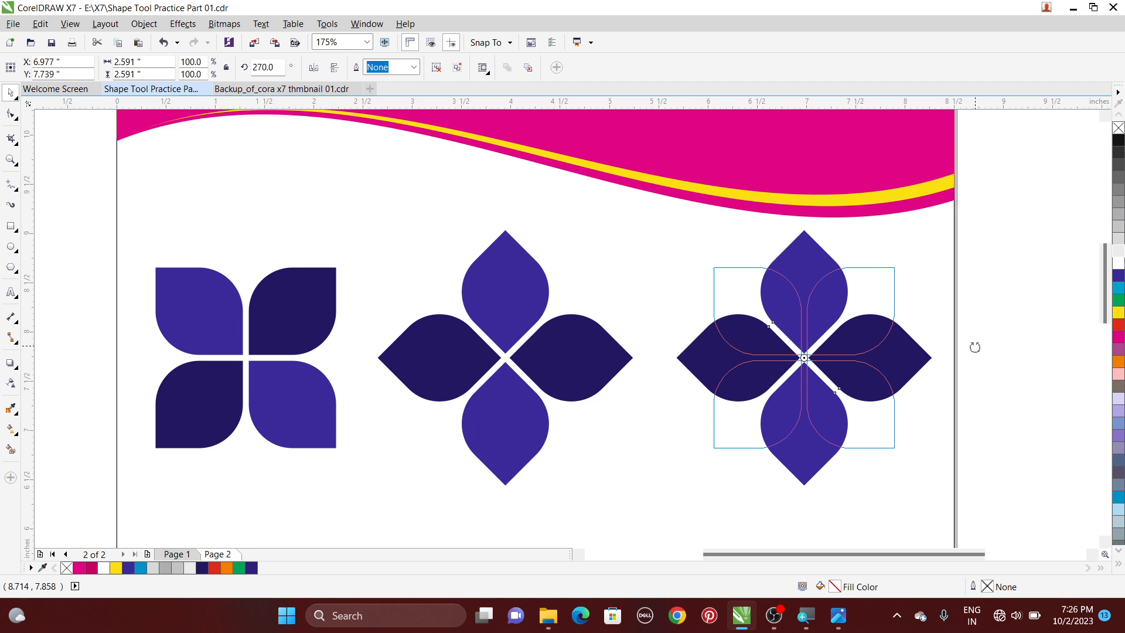
left_click_drag(975, 348, 976, 351)
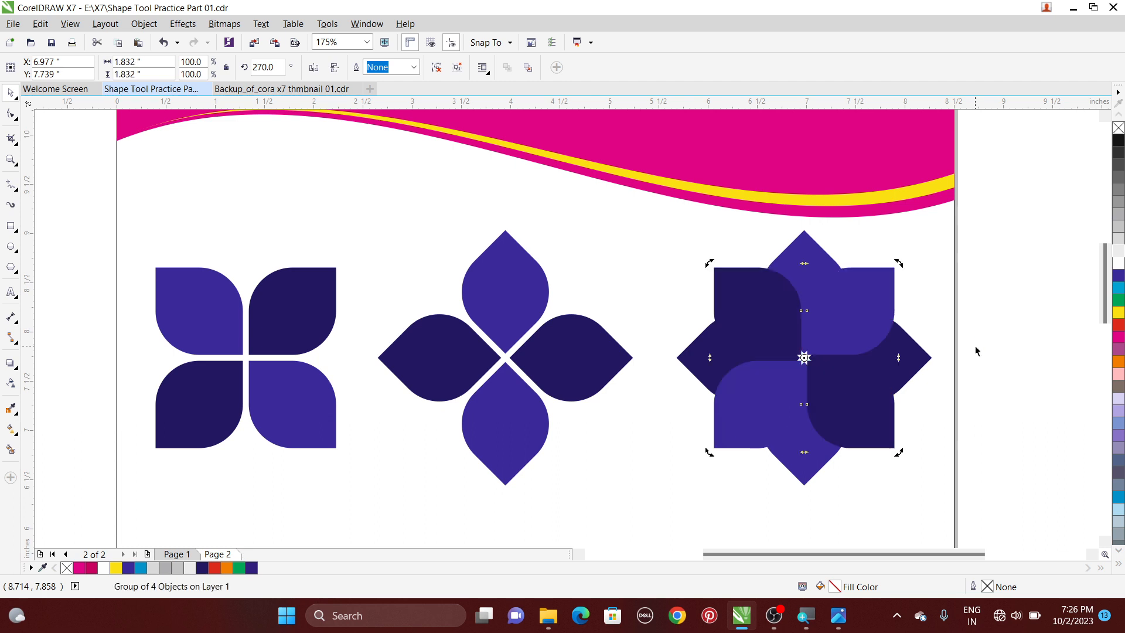
left_click(984, 266)
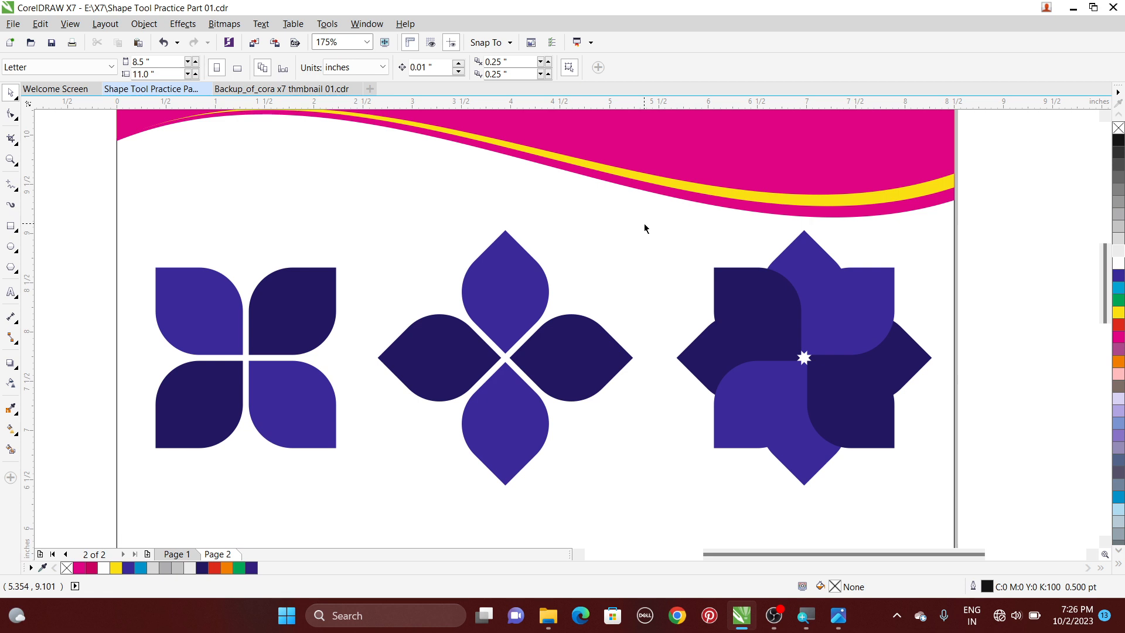
Step: Undo the accidental shift of the page-sized rectangle and lock the rectangle in place
left_click_drag(645, 223, 668, 275)
key("ctrl+z")
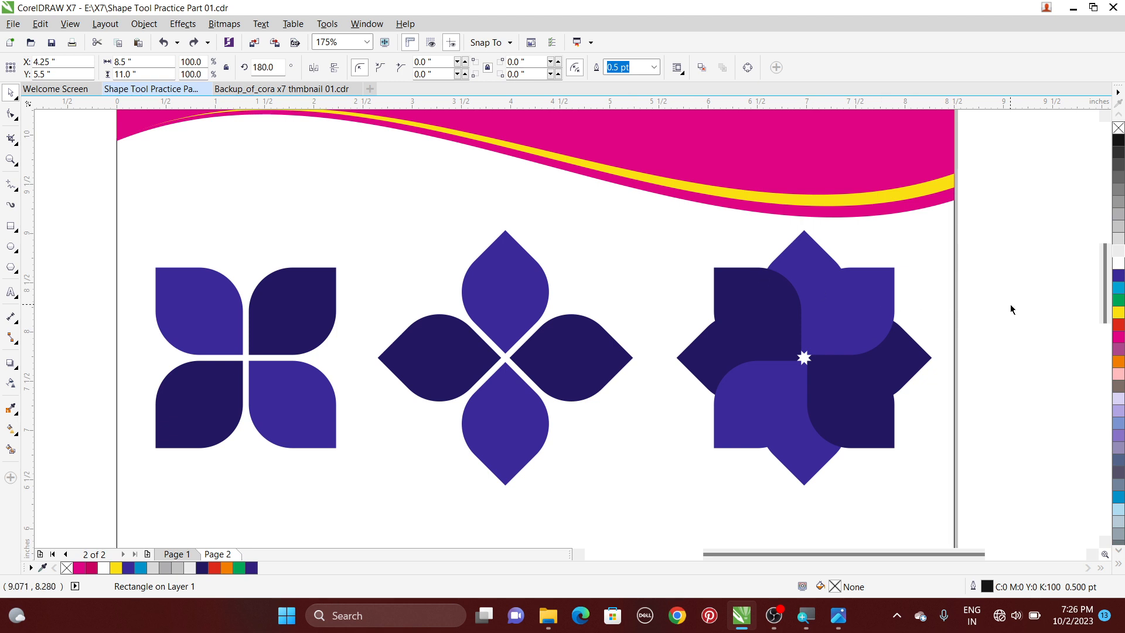
key("Escape")
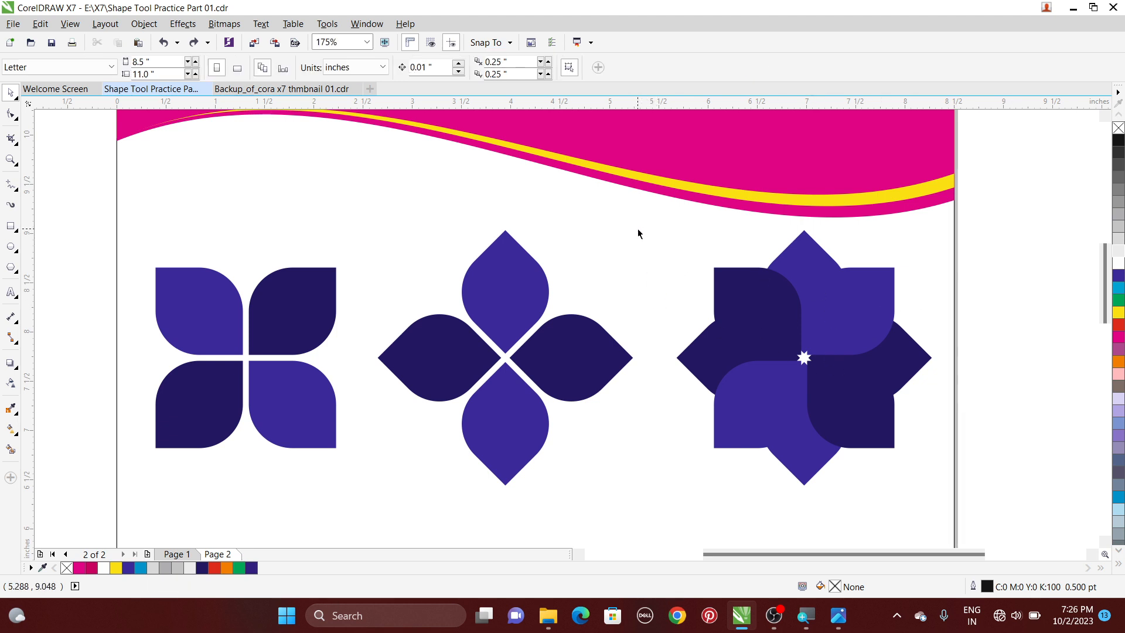
key("ctrl+shift+z")
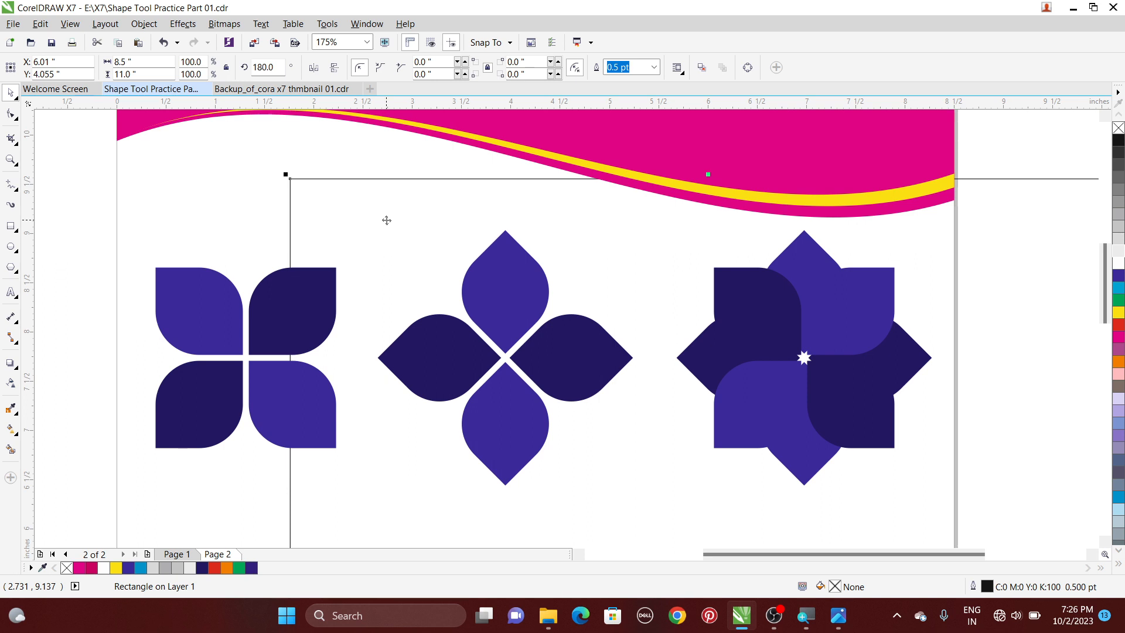
key("ctrl+z")
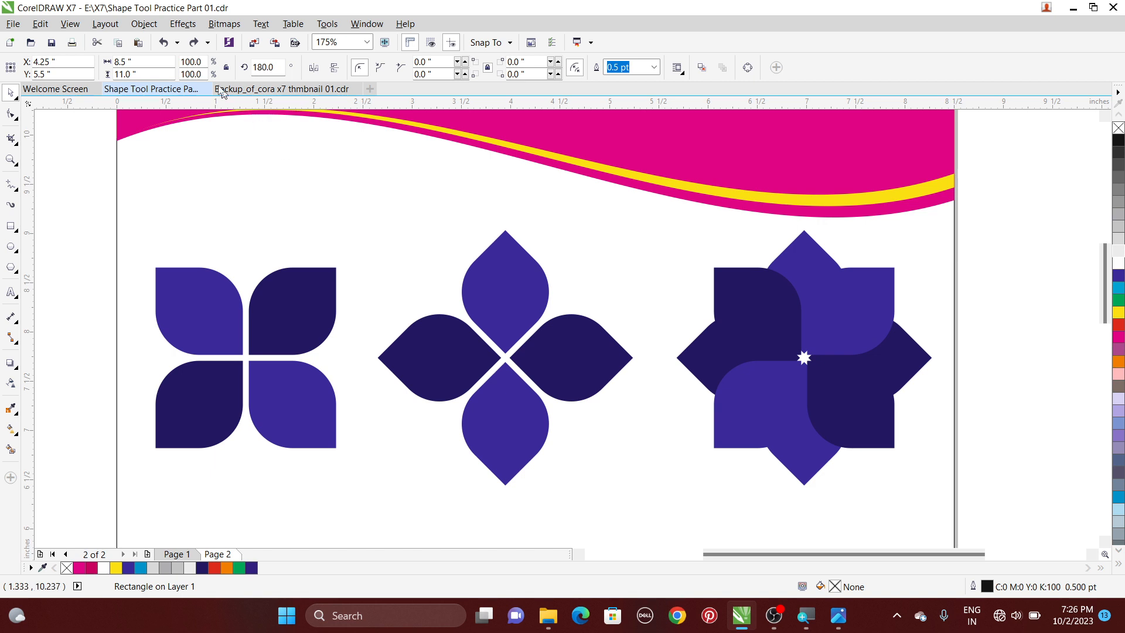
left_click(143, 28)
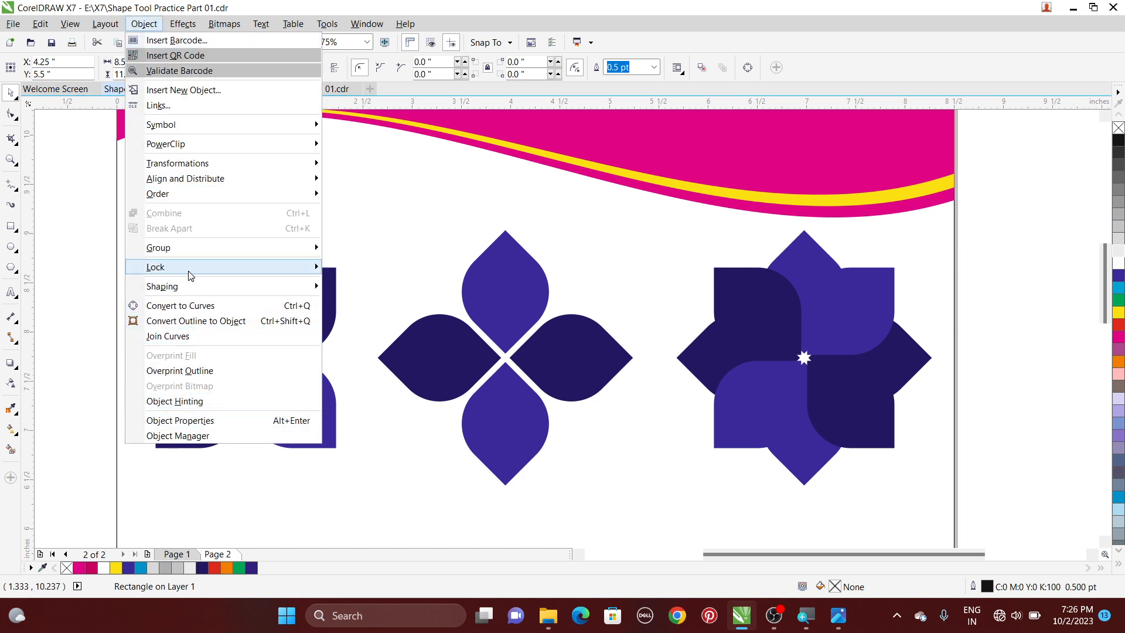
mouse_move(188, 268)
left_click(349, 269)
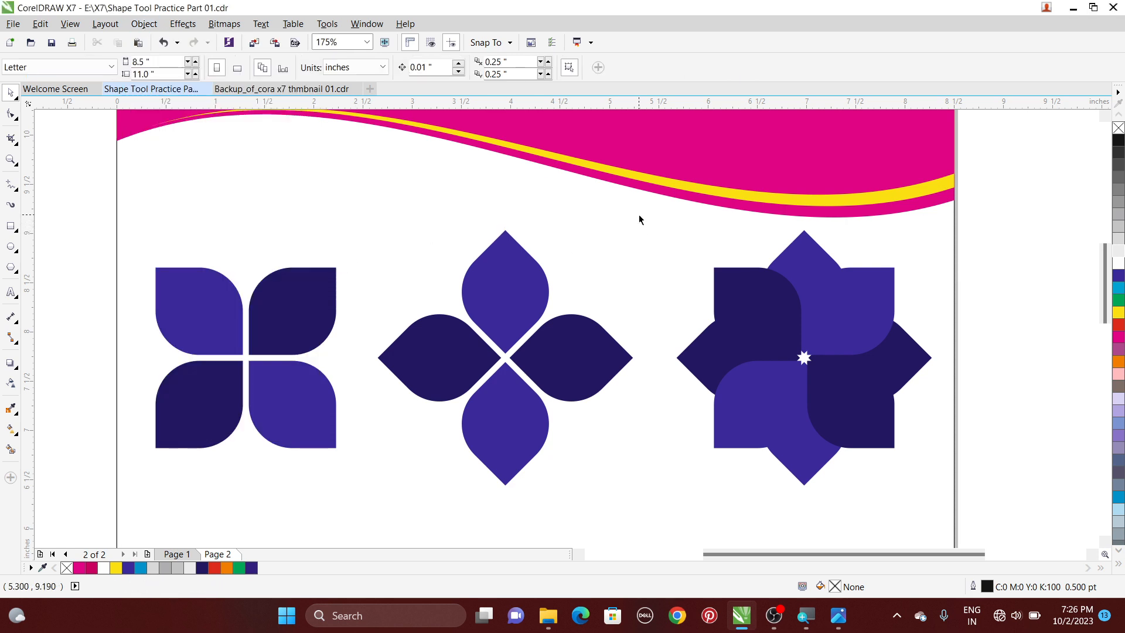
Step: Group the two overlapping flowers and fill the group with magenta (C:0 M:100 Y:0 K:0)
left_click_drag(640, 219, 946, 497)
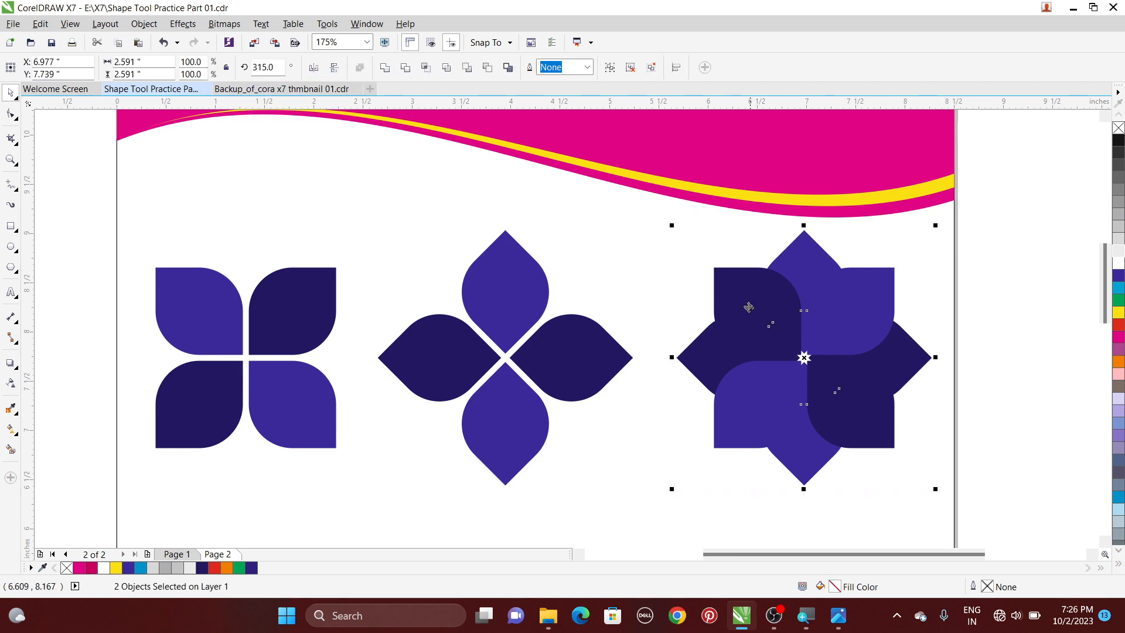
key("ctrl+g")
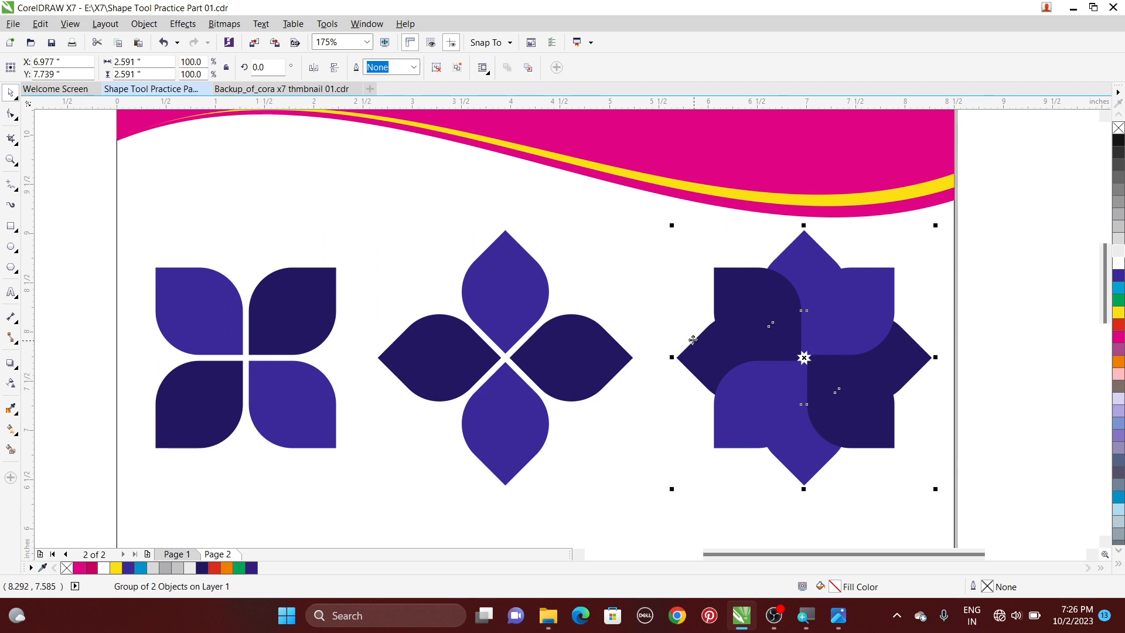
left_click(1118, 337)
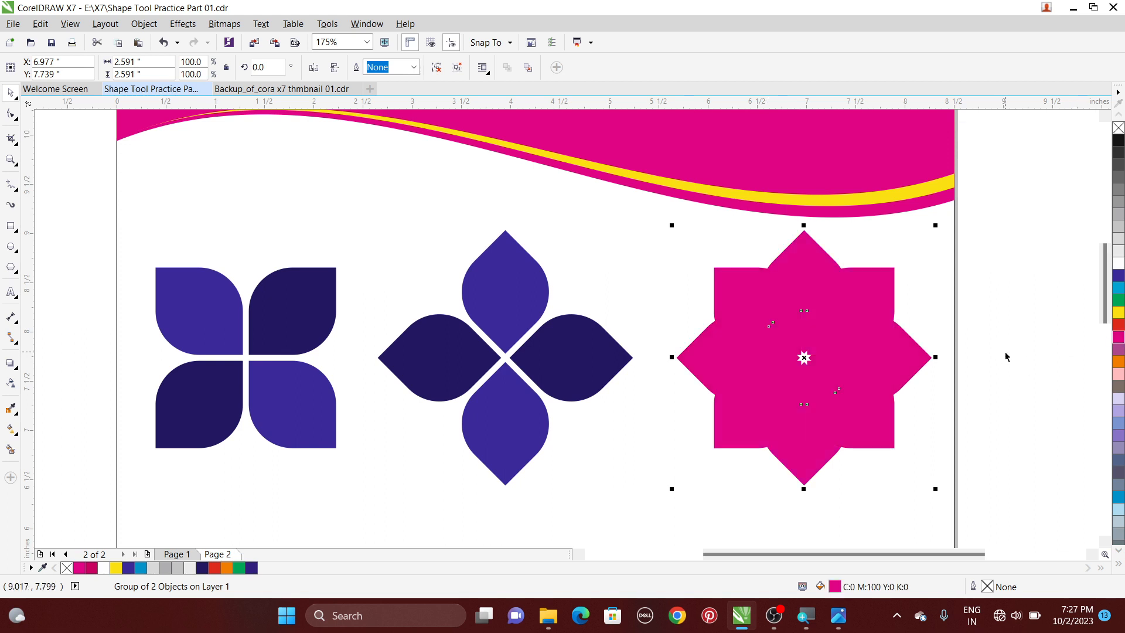
Step: Undo the magenta fill, the grouping, the rectangle lock and the rotated flower copy
key("ctrl+z")
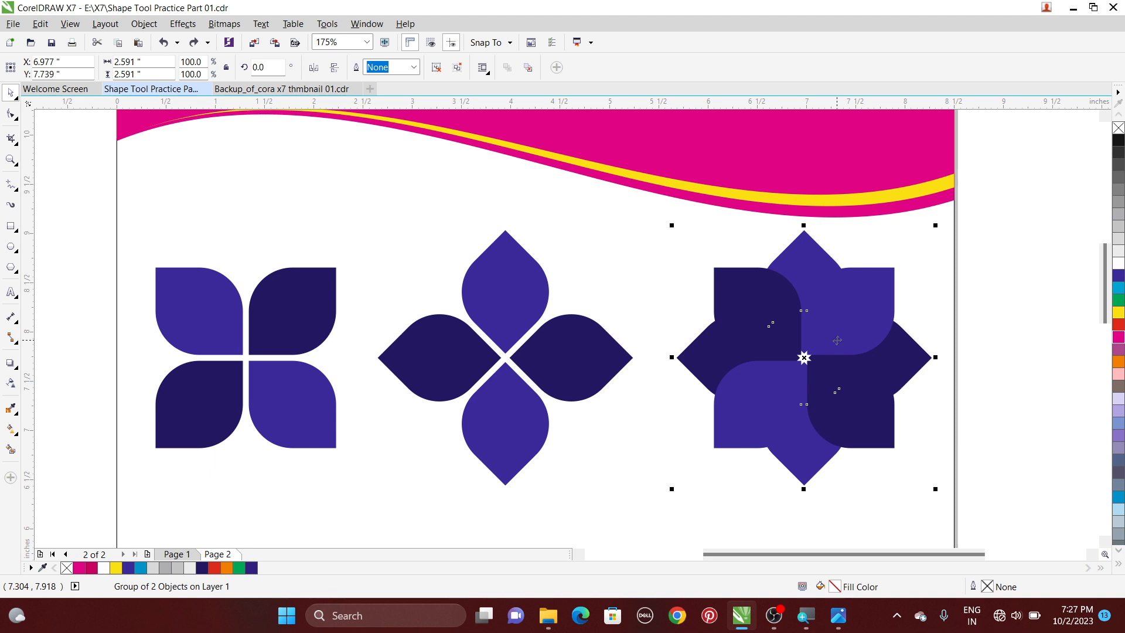
key("ctrl+z")
key("ctrl+z")
key("ctrl+z")
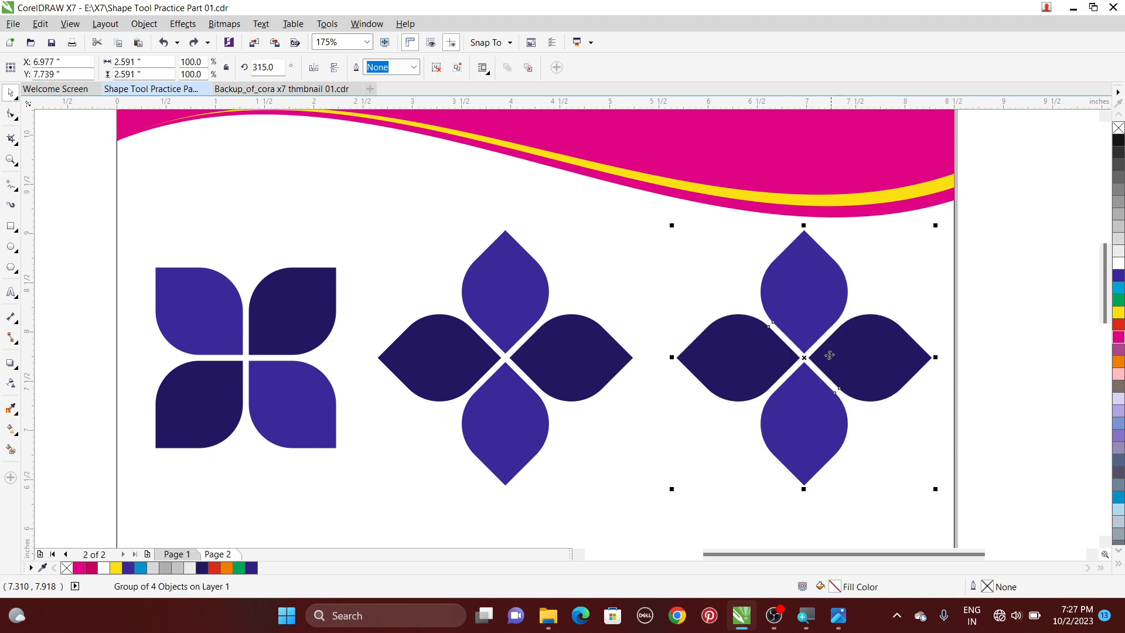
Step: Rotate the rightmost flower 45° clockwise as a copy over the original, and deselect the copy
left_click(812, 303)
left_click_drag(940, 228, 981, 342)
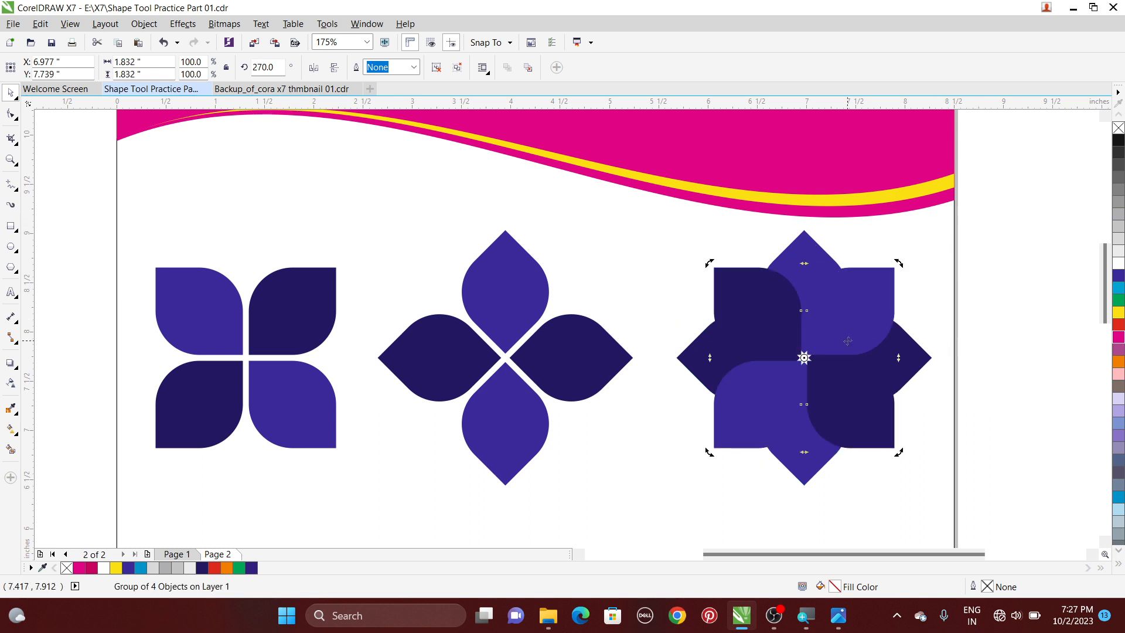
left_click(976, 303)
Step: Return the accidentally moved page-sized rectangle to its place, lock it and deselect it
left_click(620, 208)
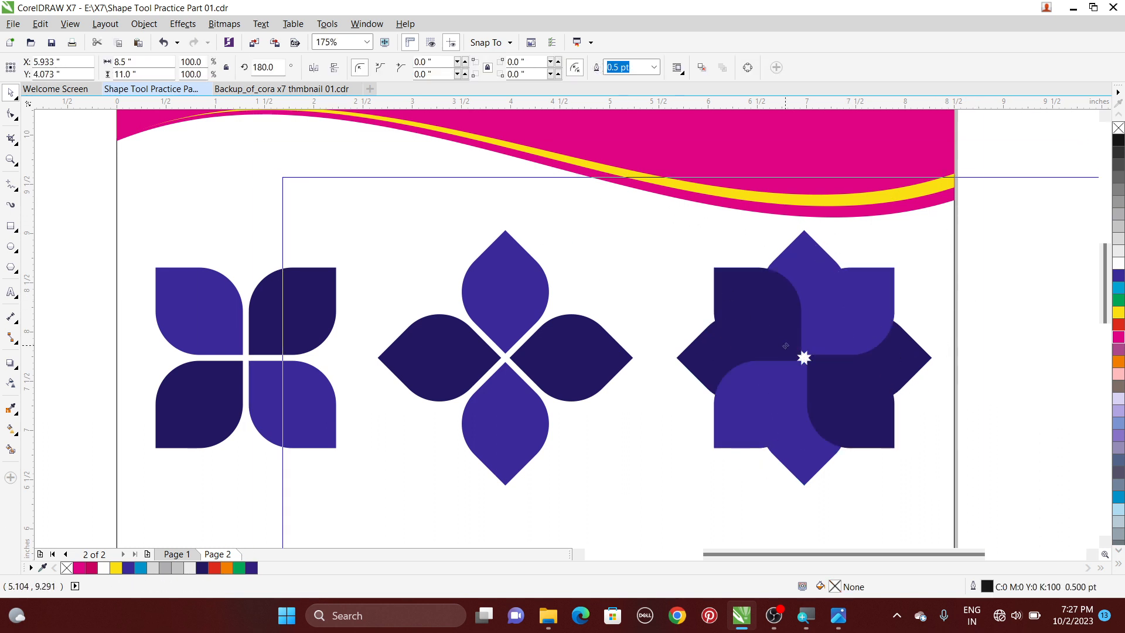
key("ctrl+z")
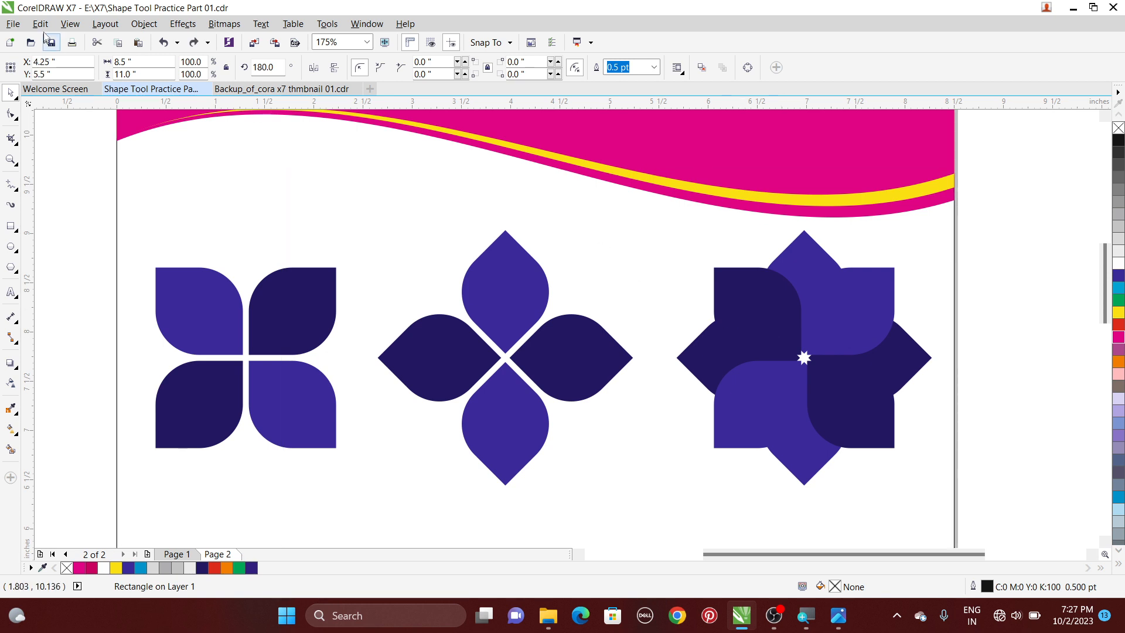
left_click(131, 22)
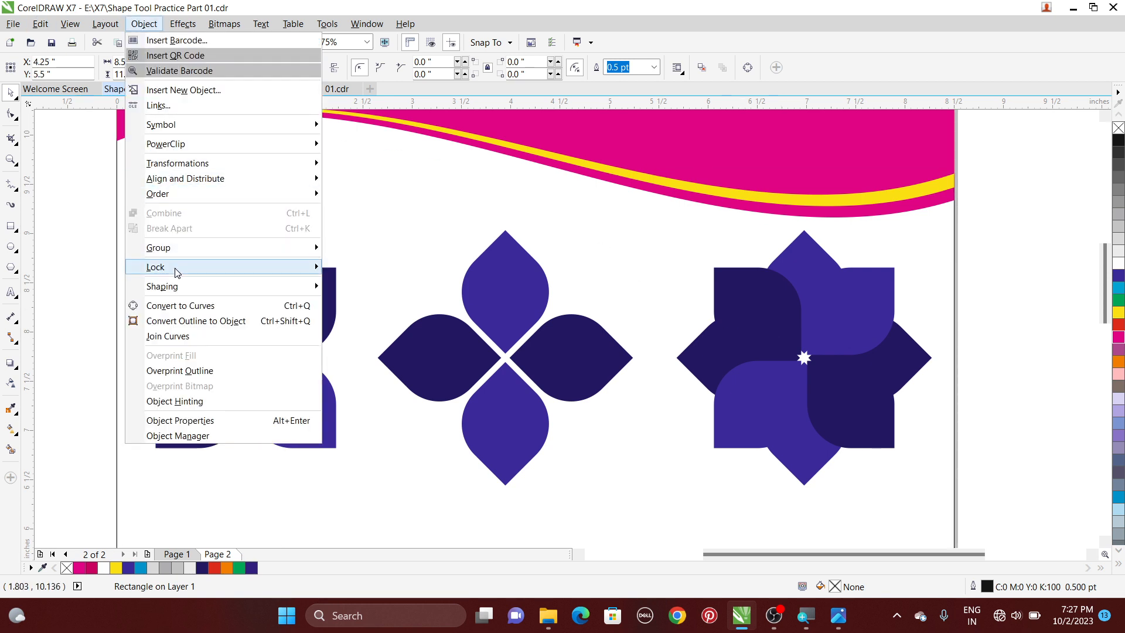
mouse_move(178, 269)
left_click(366, 268)
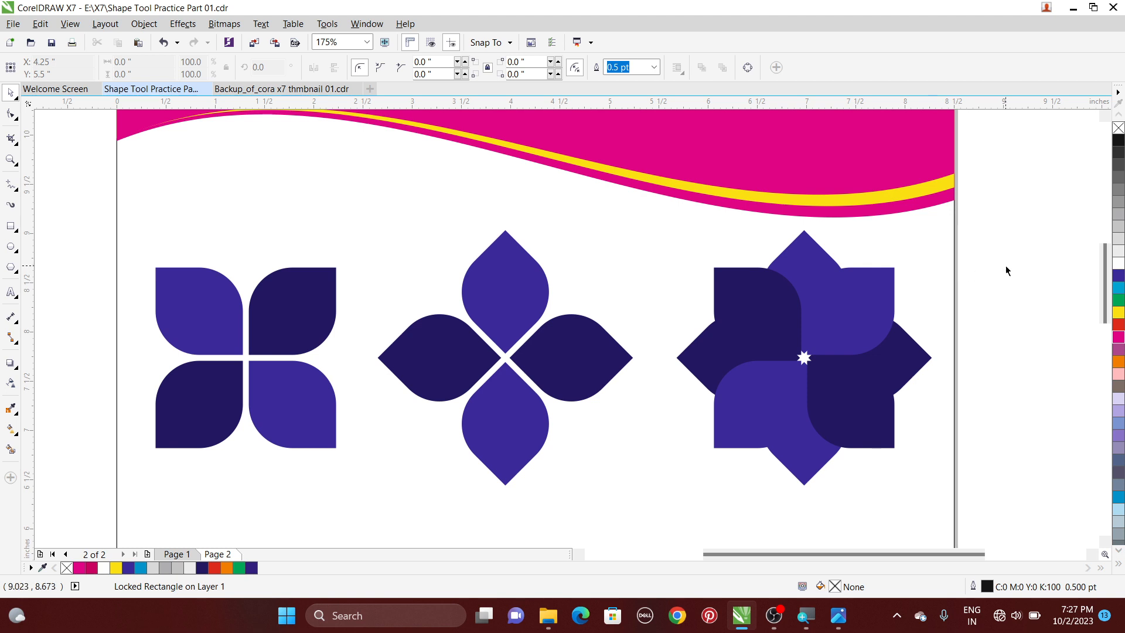
left_click(690, 256)
Step: Weld the two overlapping flowers into a single shape
left_click_drag(644, 217, 944, 494)
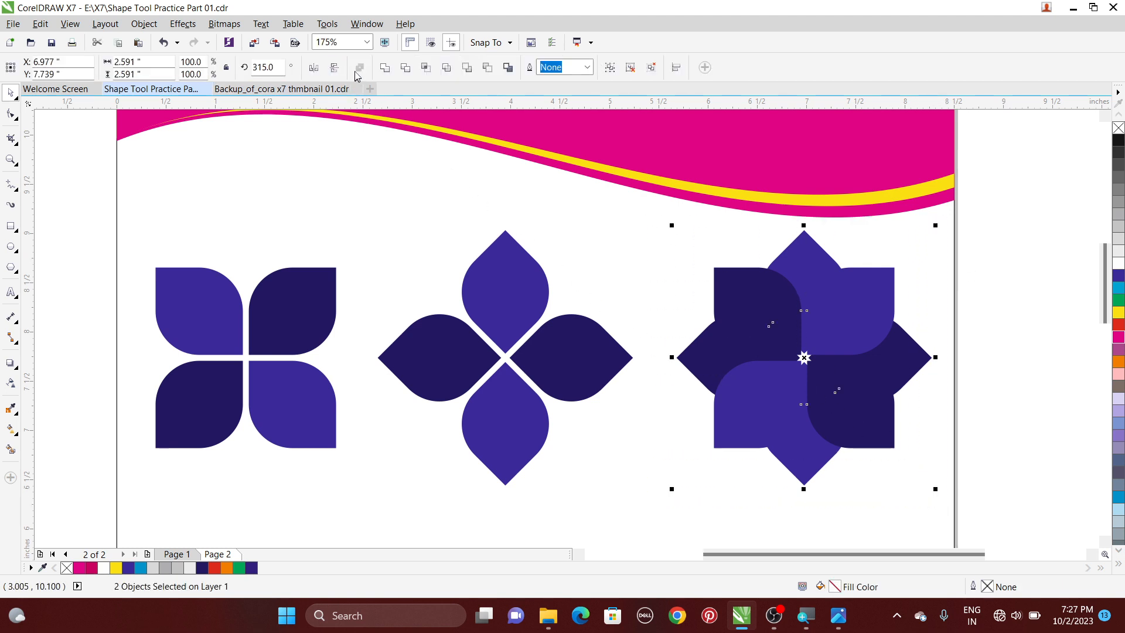
left_click(383, 68)
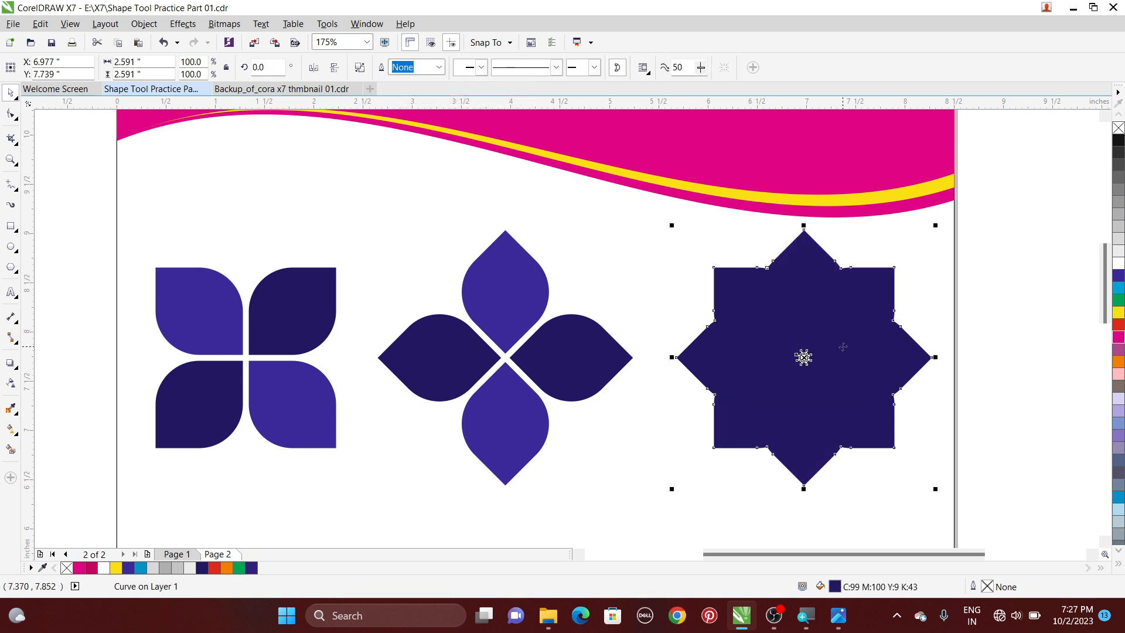
Step: Undo back through the weld, rectangle lock, rotated copy and middle flower's shift, and delete the rightmost flower
key("ctrl+z")
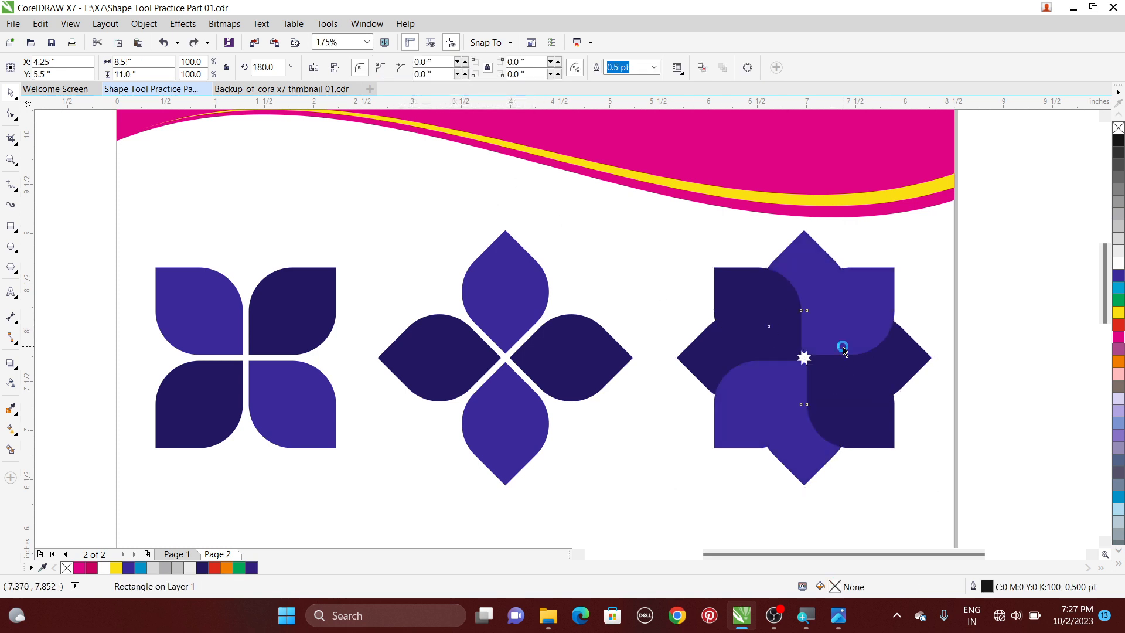
key("ctrl+z")
key("ctrl+z")
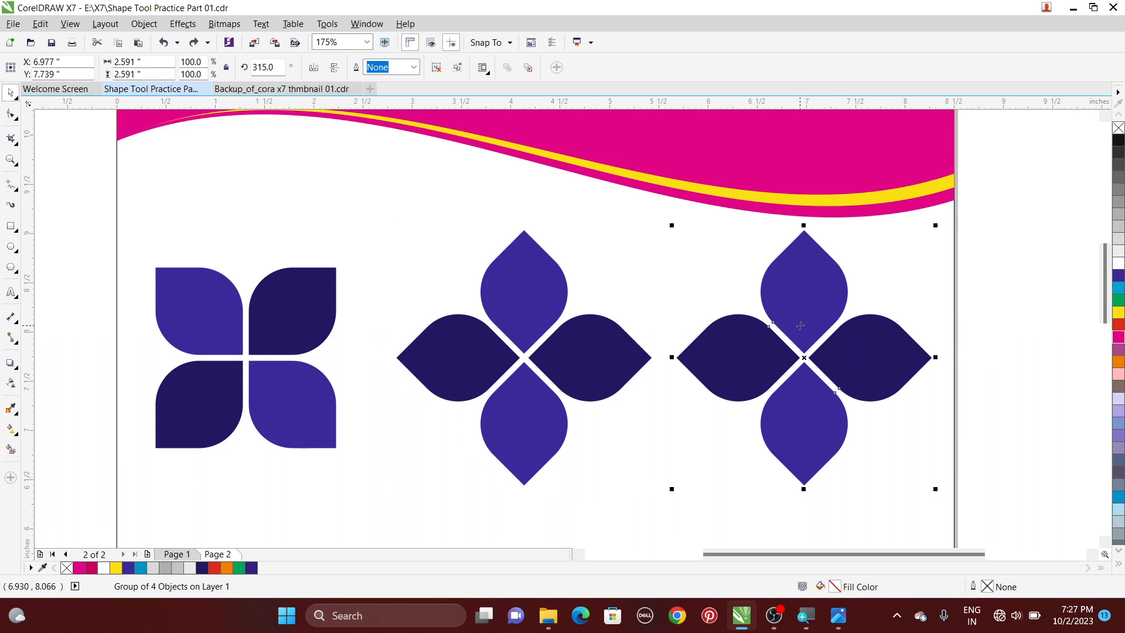
key("Delete")
Step: Ungroup the leftmost flower into its individual petals
left_click(533, 300)
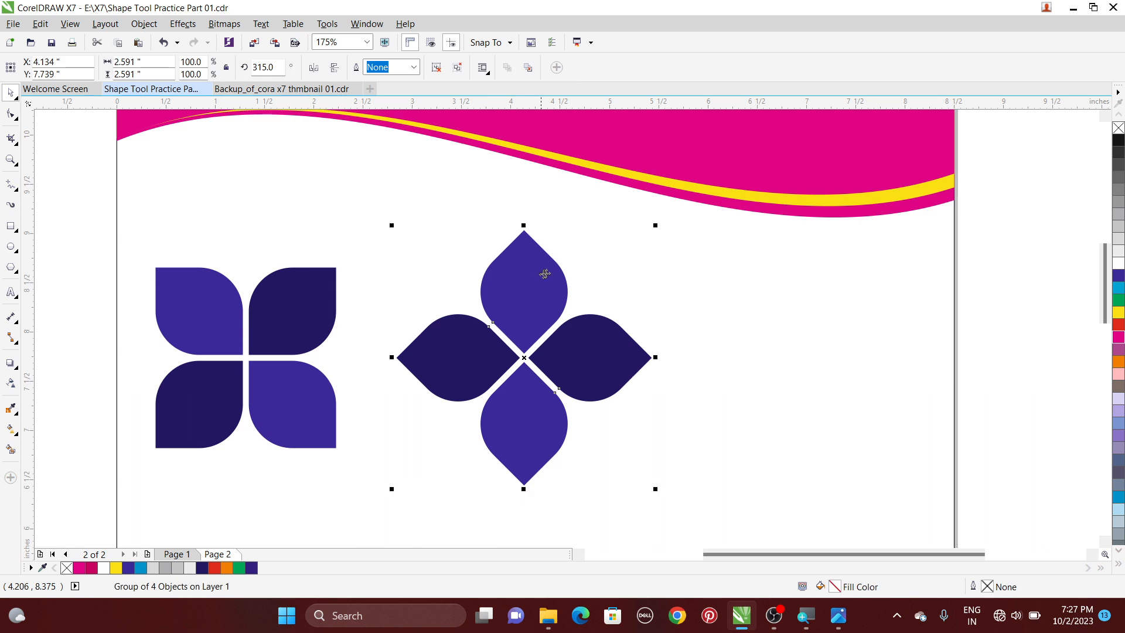
left_click(289, 292)
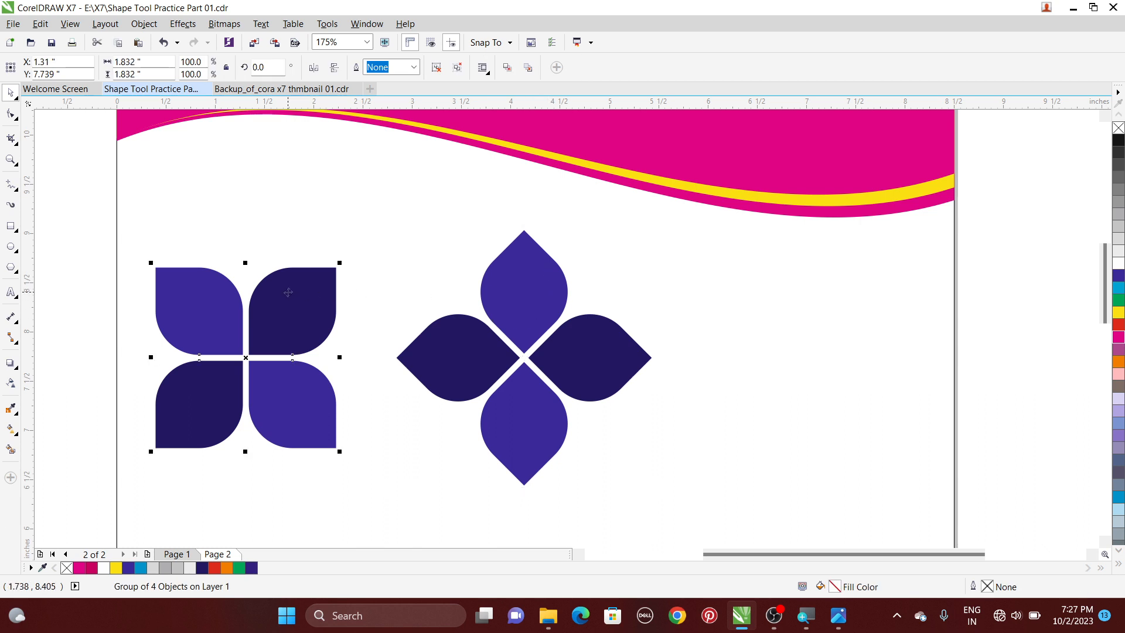
left_click(437, 67)
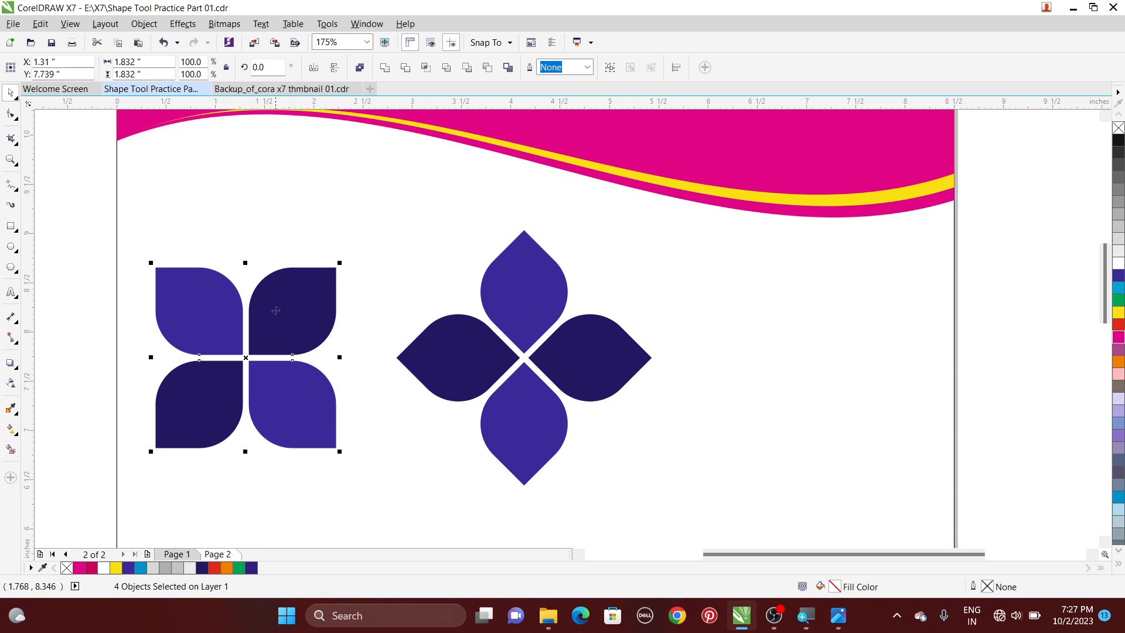
left_click(92, 270)
left_click(199, 305)
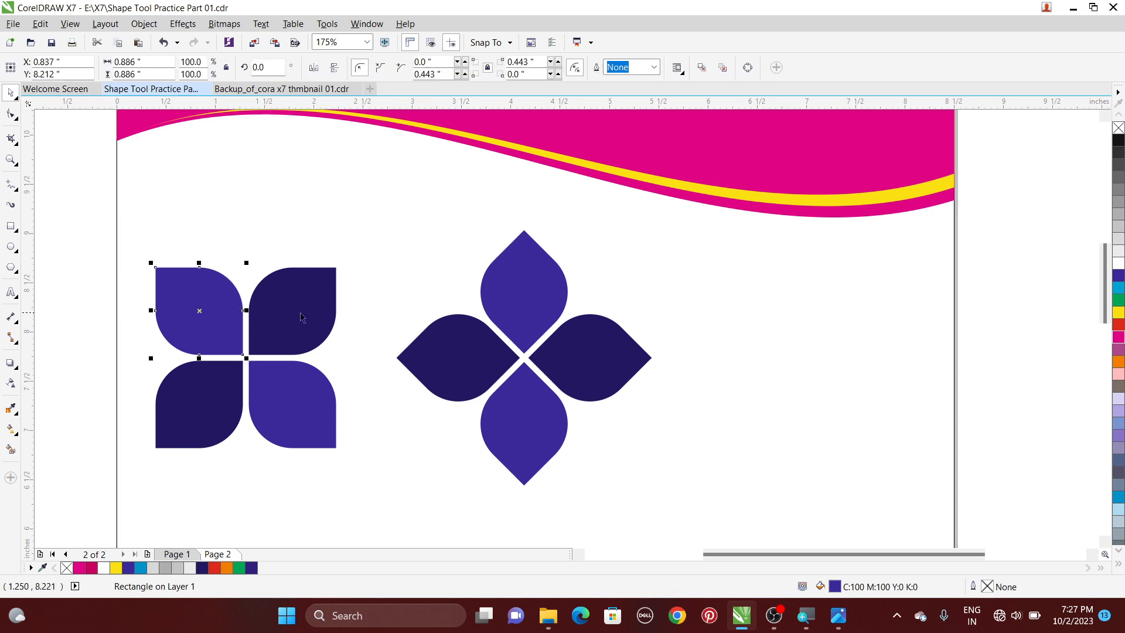
Step: Copy the leftmost flower's four petals about 5.65 in to the right, and overlay a copy rotated 45° clockwise on them
left_click_drag(89, 254, 354, 482)
left_click_drag(236, 380, 790, 385)
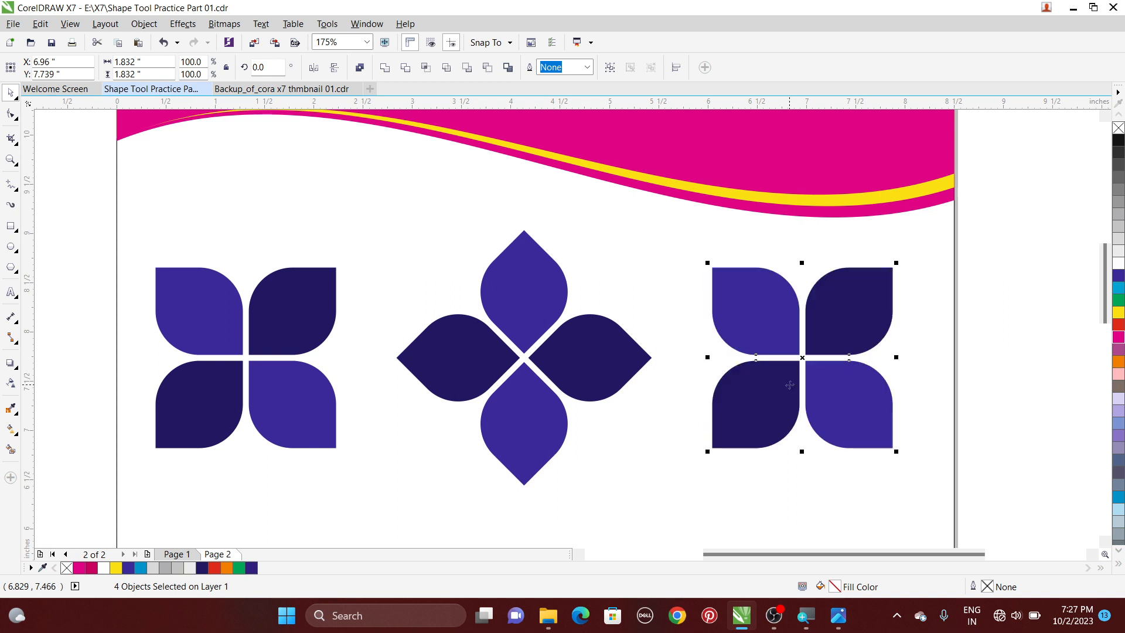
left_click(867, 295)
left_click_drag(894, 269, 927, 366)
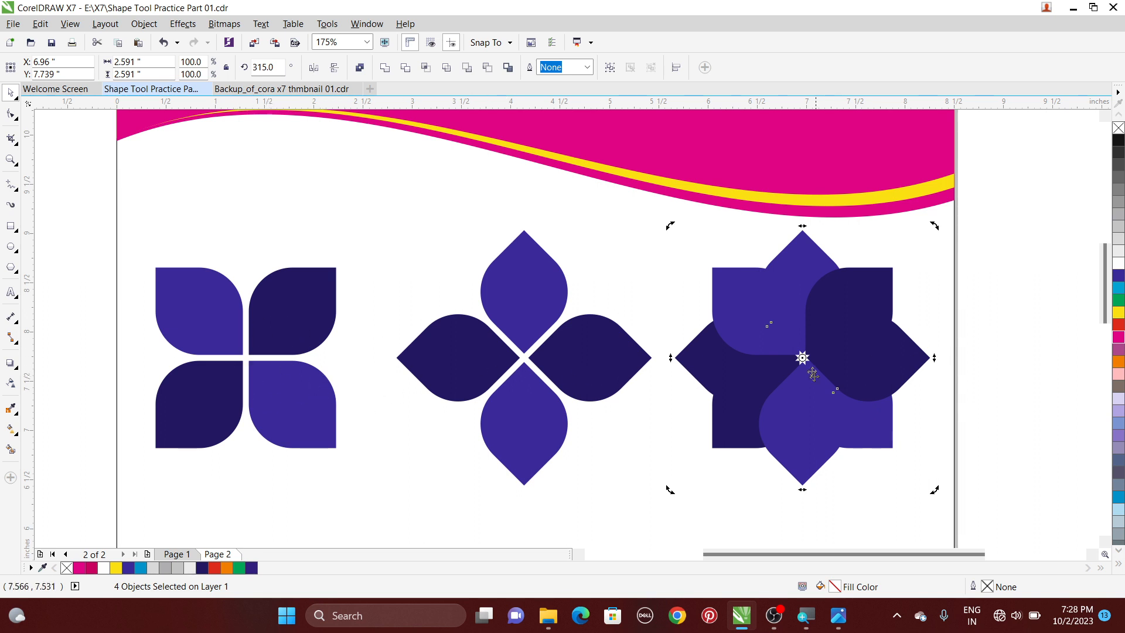
left_click(1049, 296)
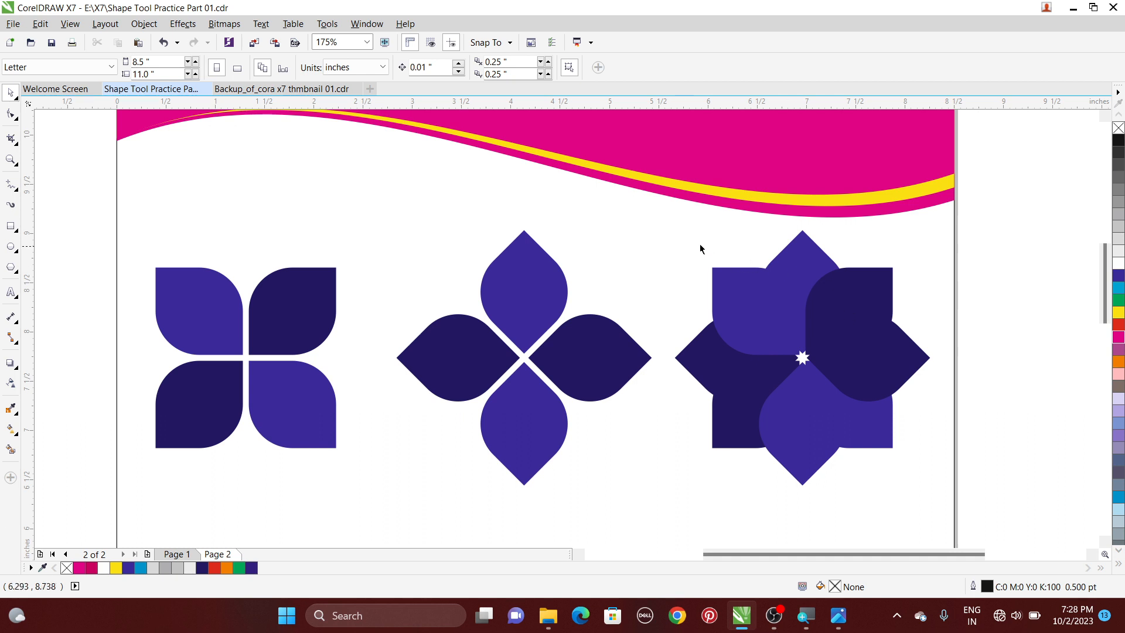
Step: Cancel the accidental shift of the page-sized rectangle, lock the rectangle in place and deselect it
left_click(654, 233)
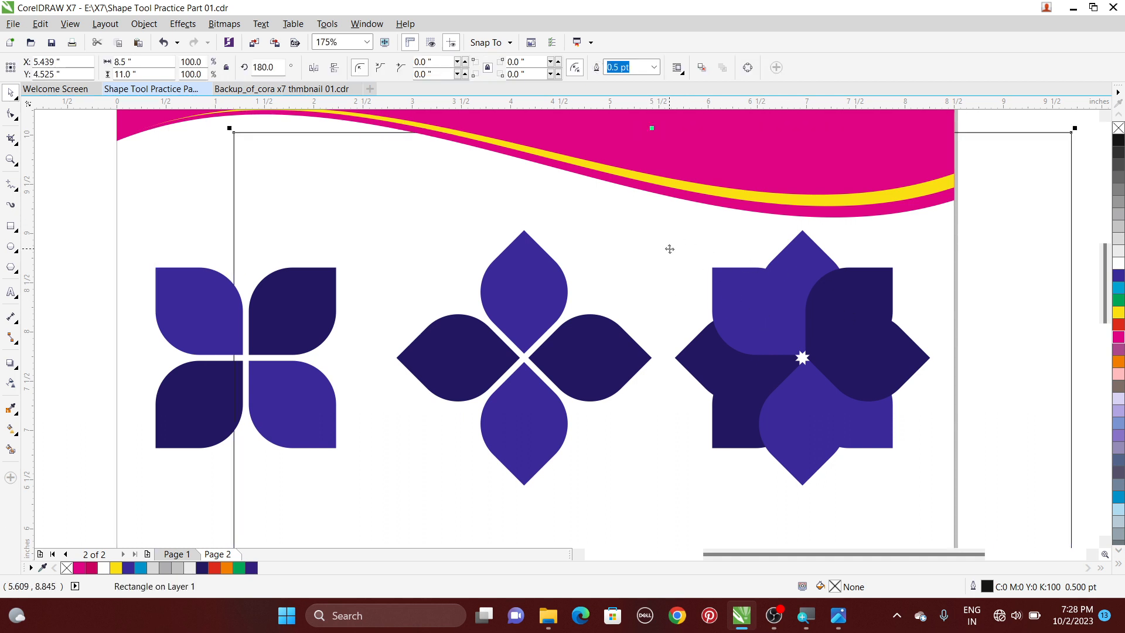
key("Escape")
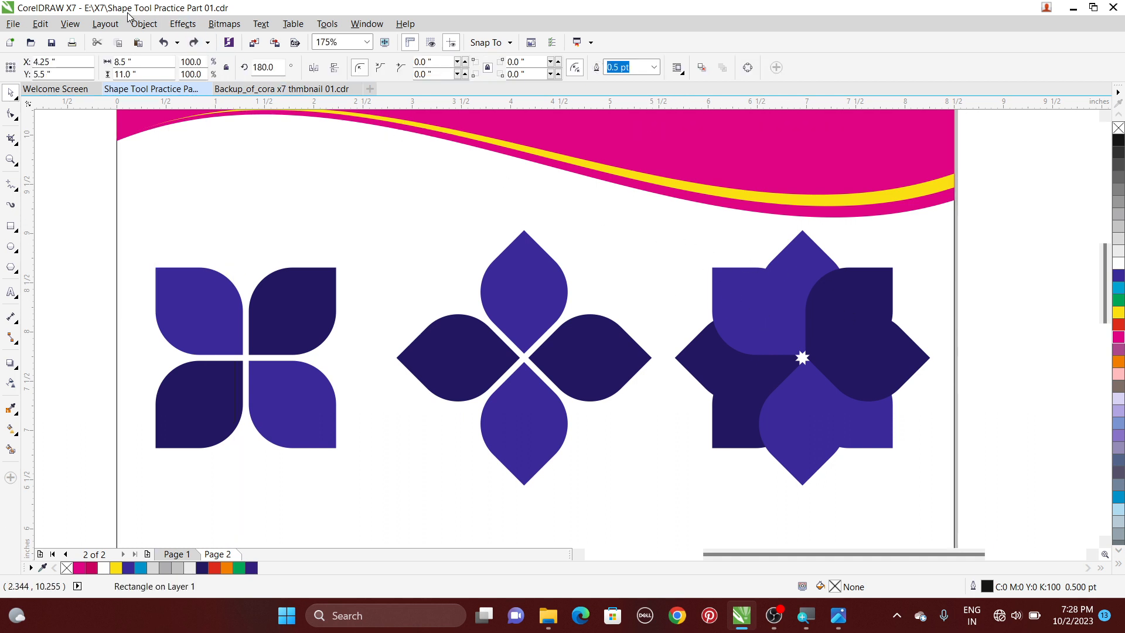
left_click(143, 24)
mouse_move(258, 268)
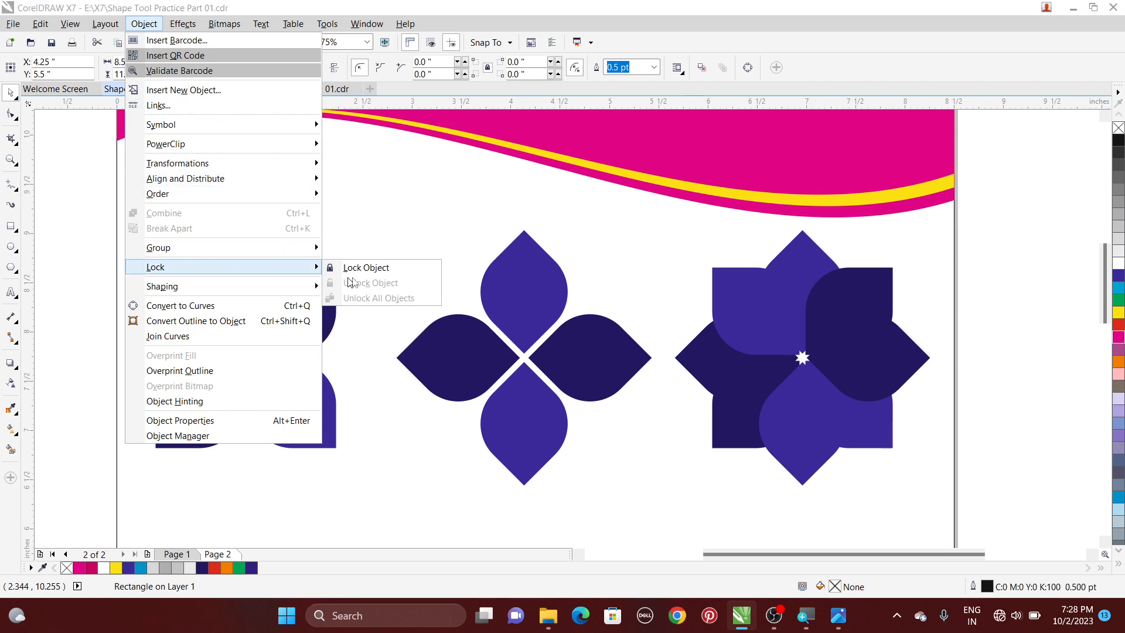
left_click(351, 268)
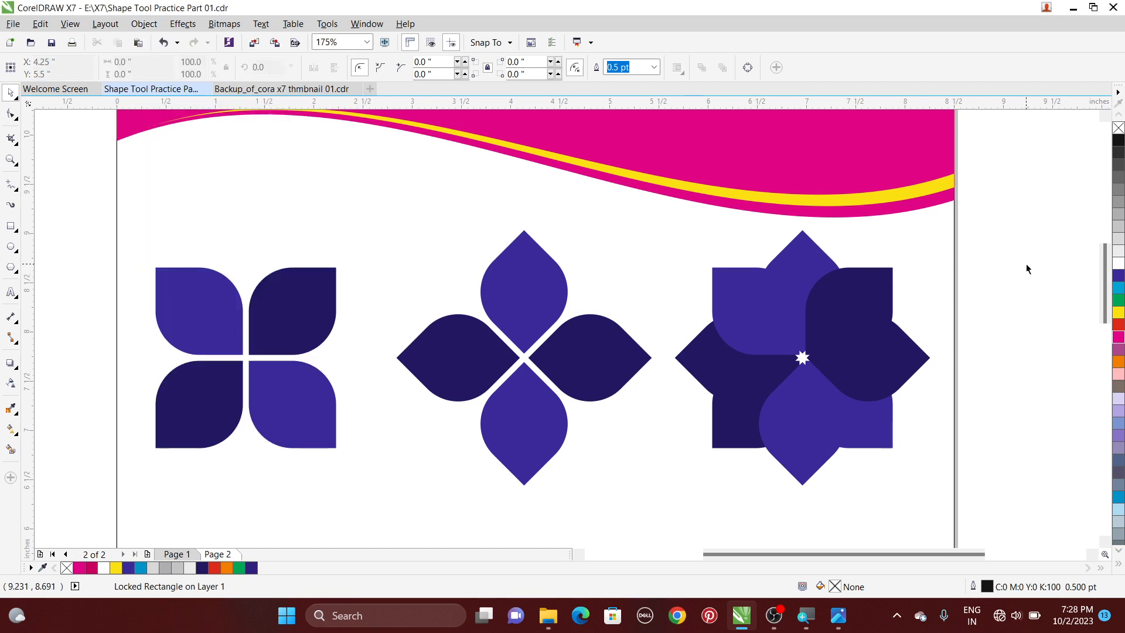
left_click(976, 246)
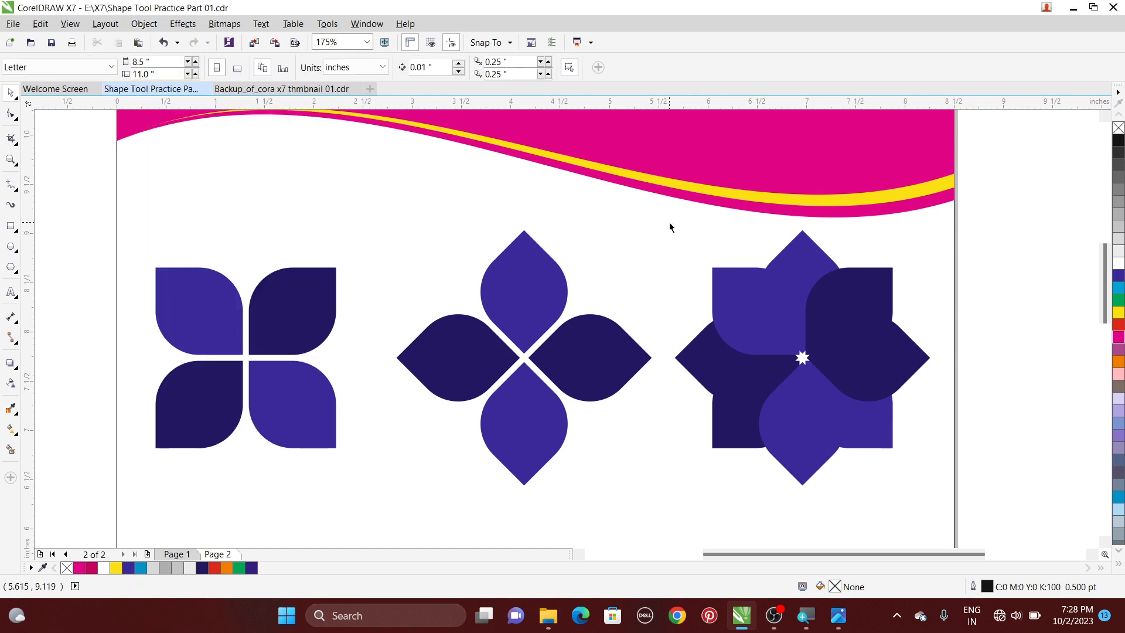
Step: Combine the eight overlapping petals of the rightmost flower into a single curve and deselect it
left_click_drag(710, 271, 945, 500)
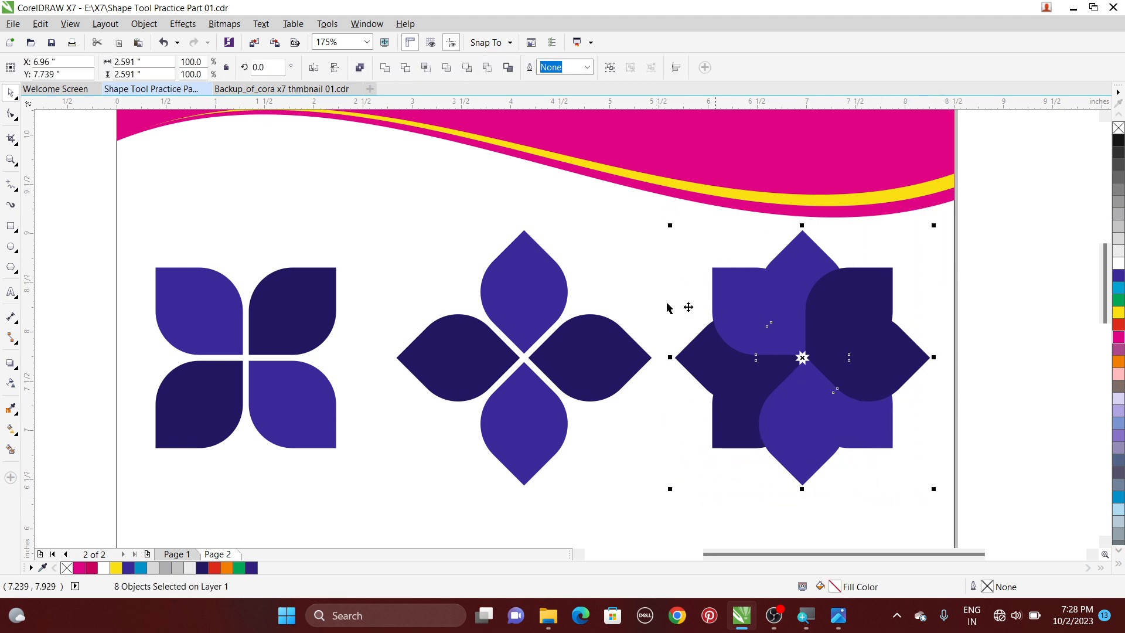
left_click(360, 69)
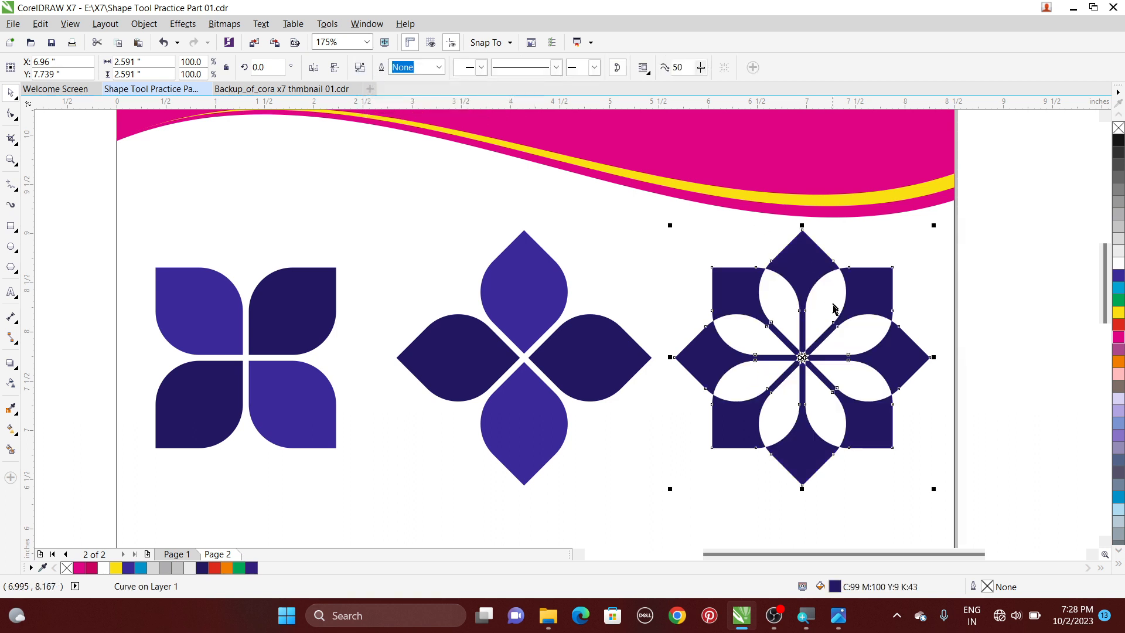
left_click(1022, 287)
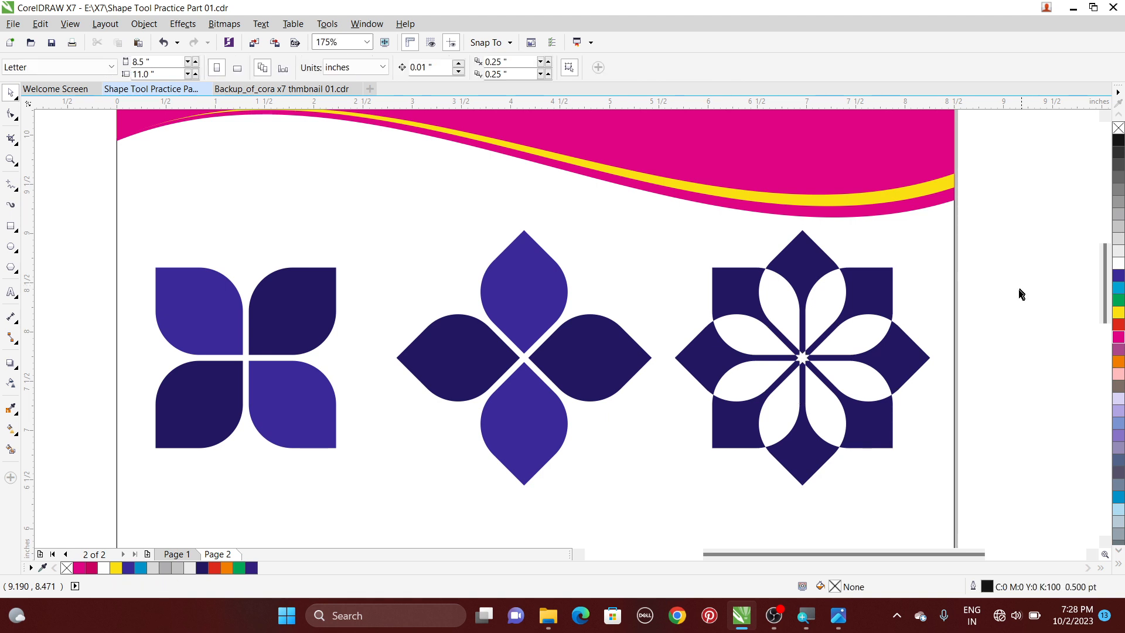
Step: Move the middle flower about 0.18 in to the left, keeping it level with the other two
left_click(598, 350)
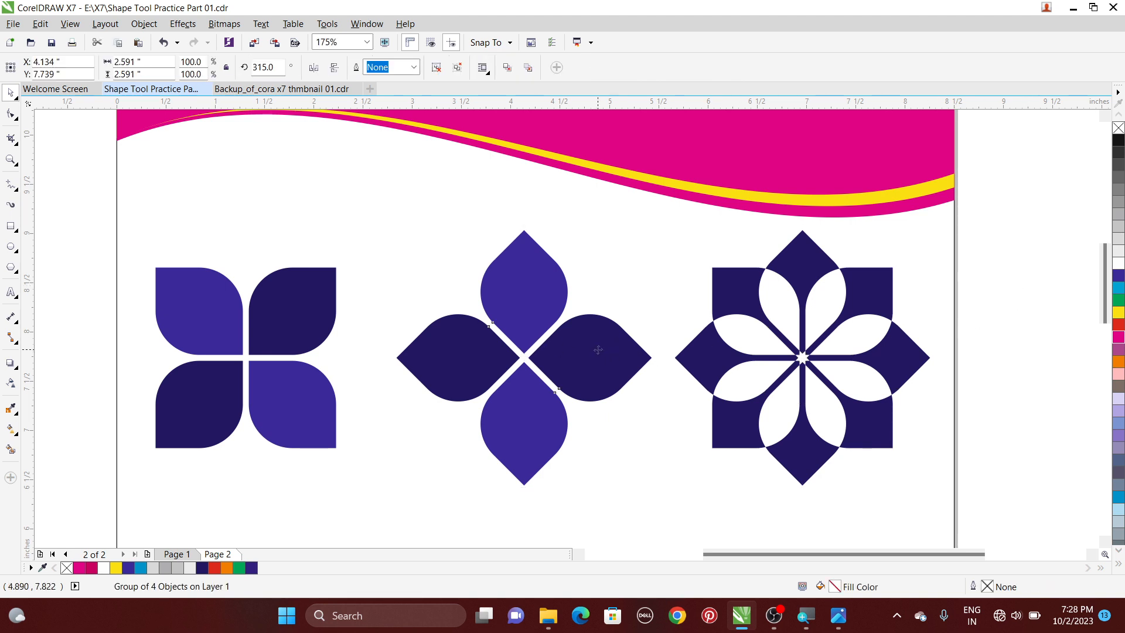
left_click_drag(598, 350, 581, 346)
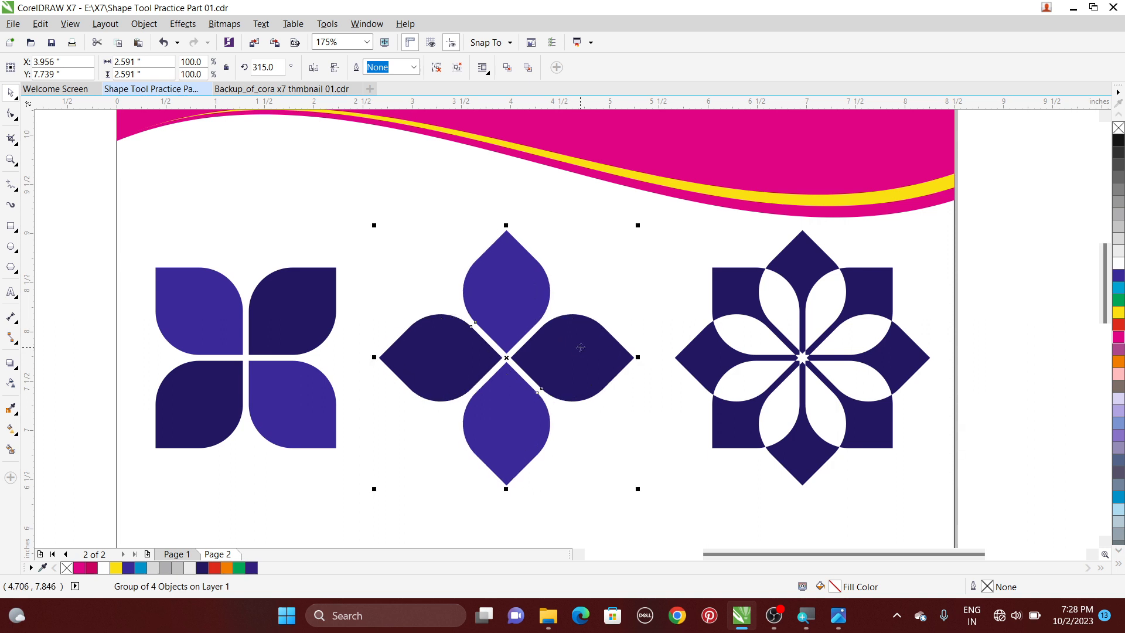
left_click(580, 346, "ctrl")
Step: Group the three flowers of the row together and deselect the group
left_click_drag(67, 228, 939, 521)
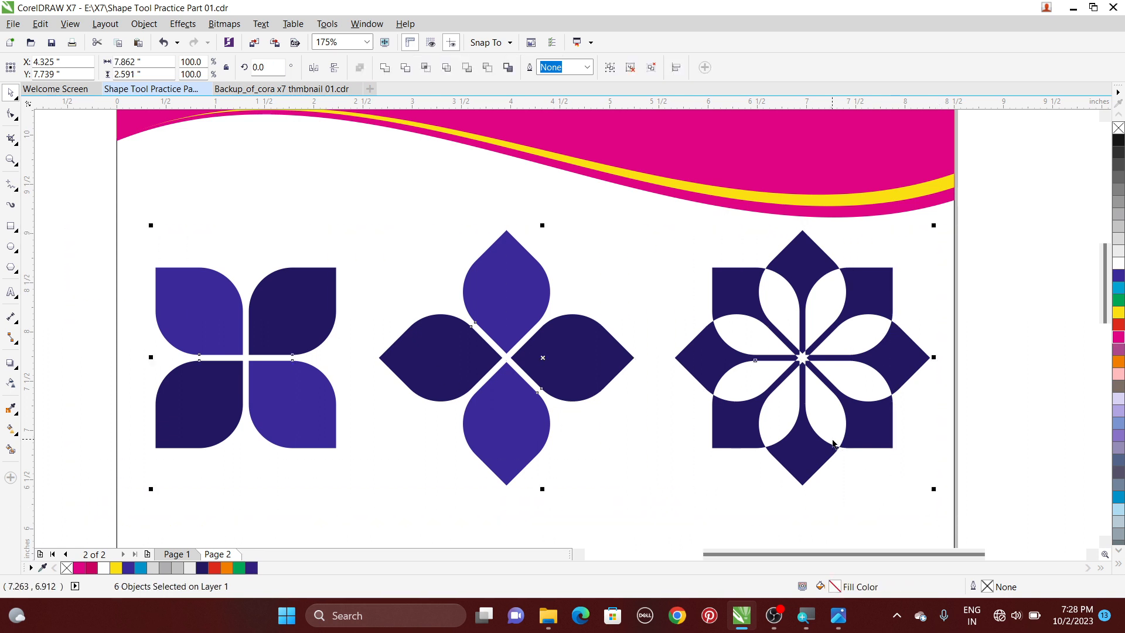
key("ctrl+g")
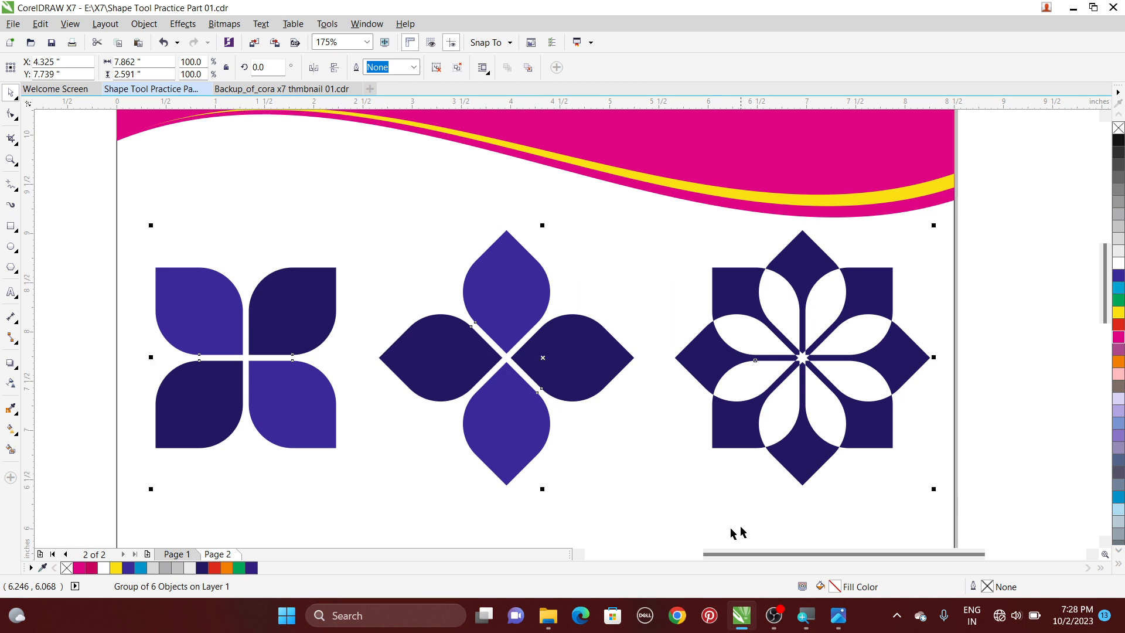
left_click(388, 182)
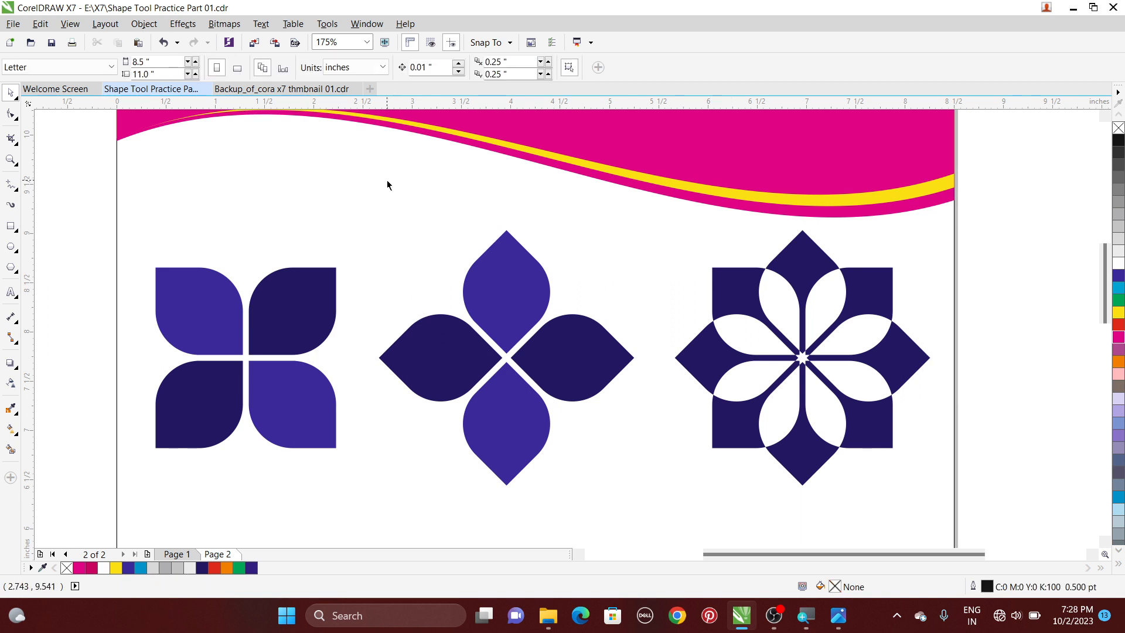
Step: Unlock the page-sized rectangle and centre the grouped flower row on it horizontally
left_click(144, 24)
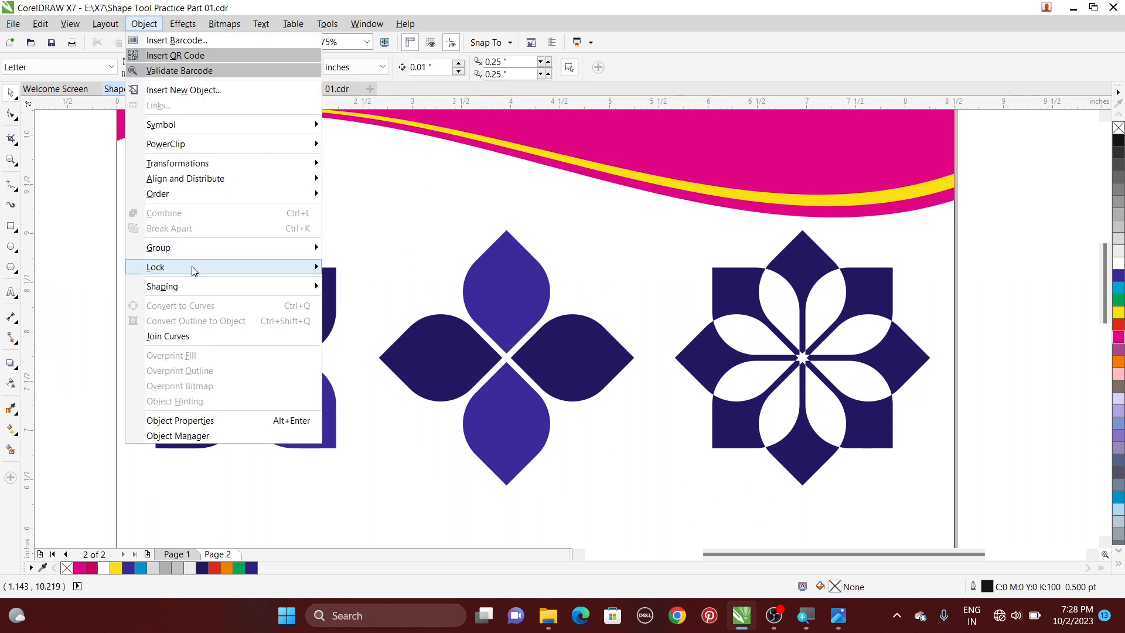
mouse_move(194, 270)
left_click(369, 299)
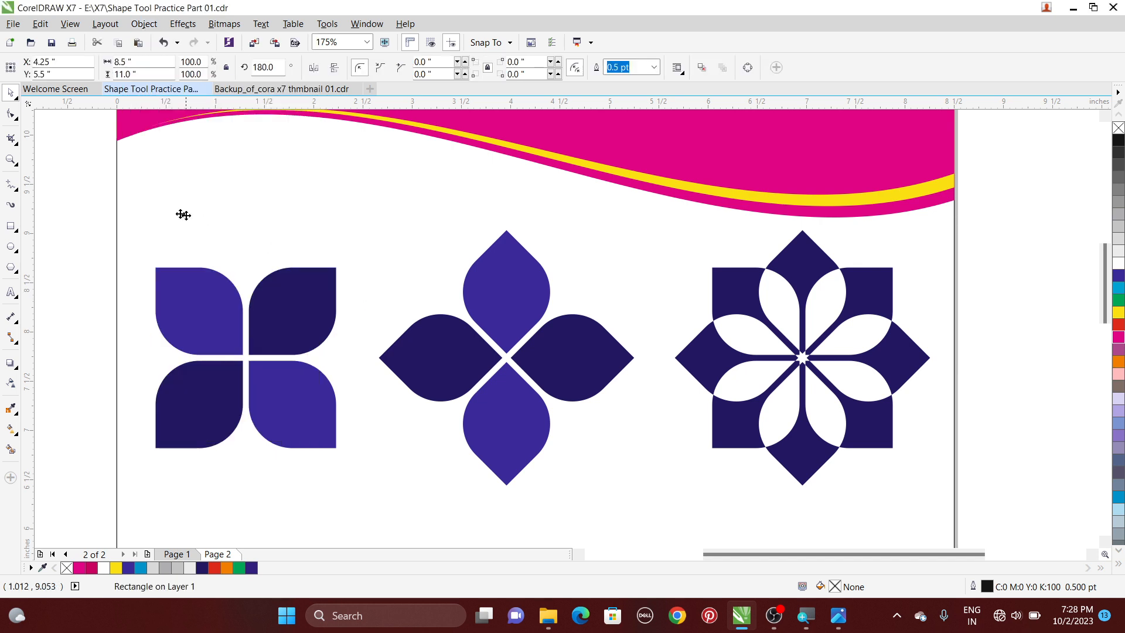
left_click_drag(75, 212, 1032, 439)
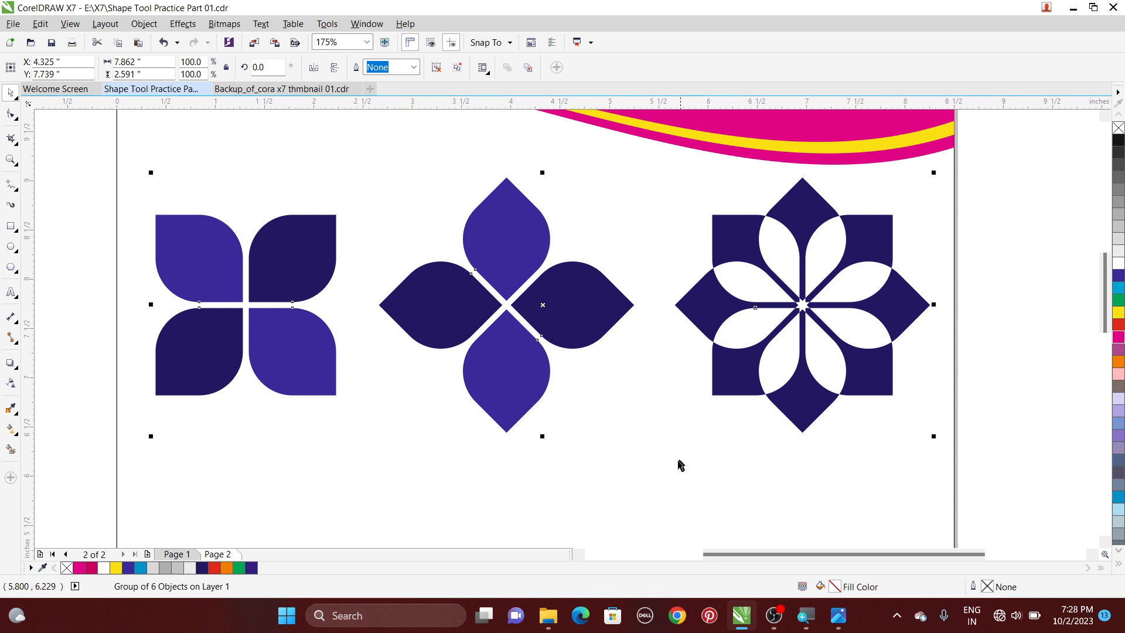
left_click(681, 481, "shift")
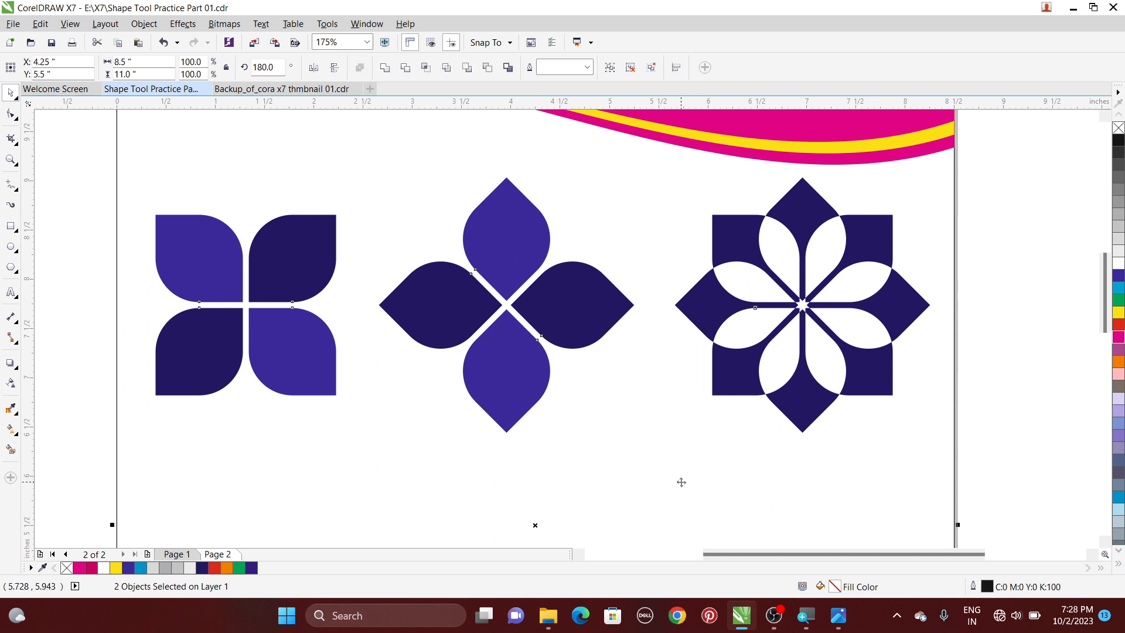
key("c")
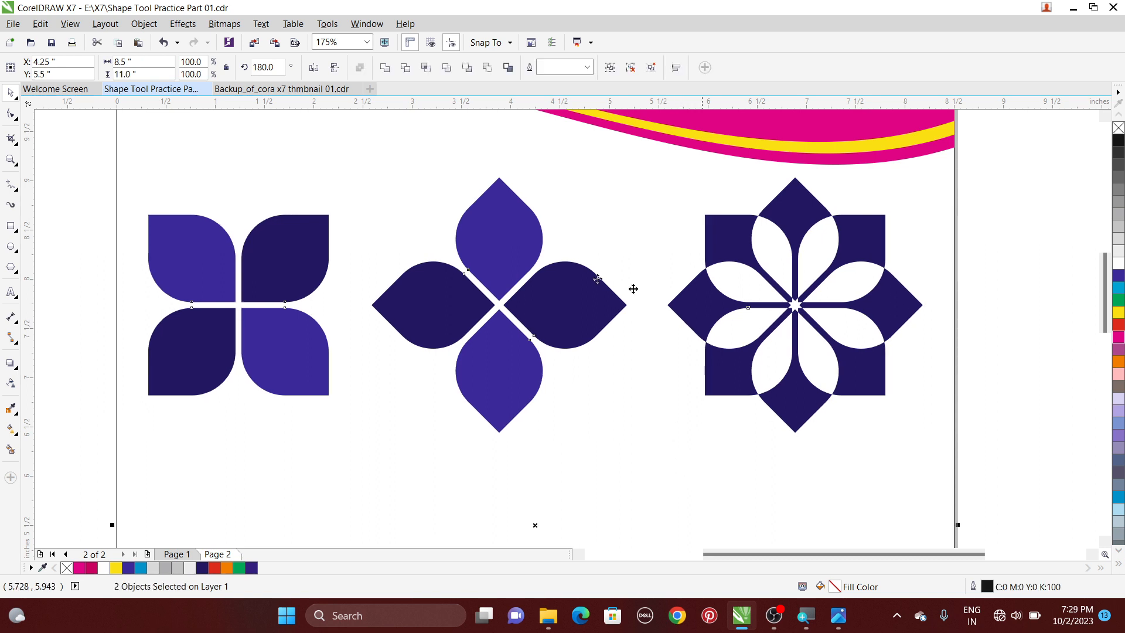
left_click(996, 281)
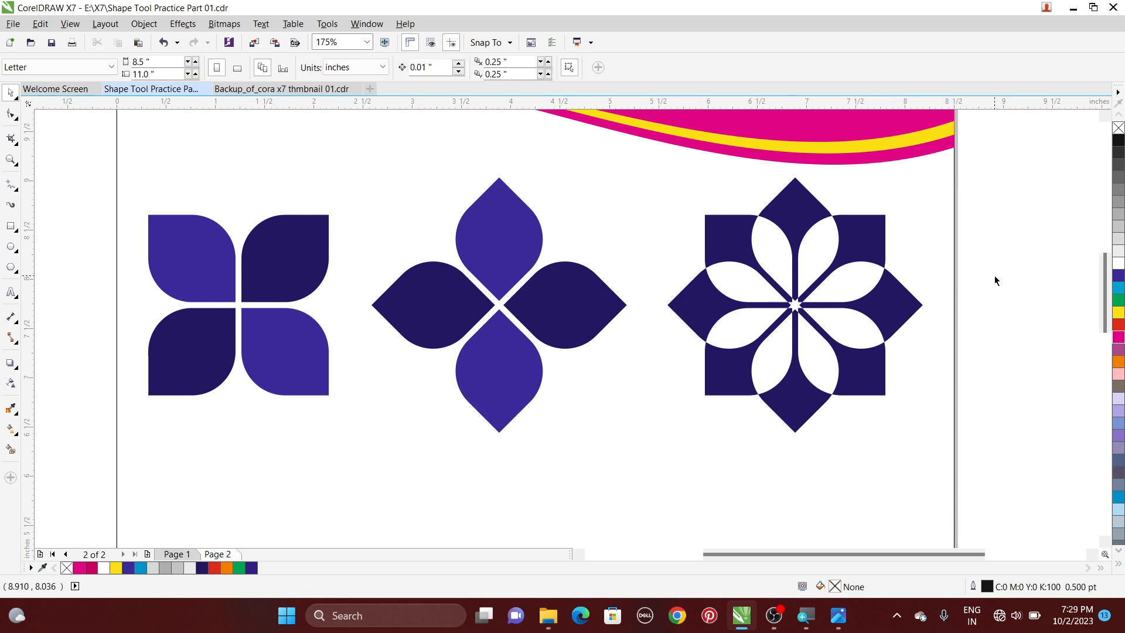
Step: Check the reference practice page image, and scale the grouped flower row down proportionally about its centre to about 80%
scroll(993, 274, "down", 4)
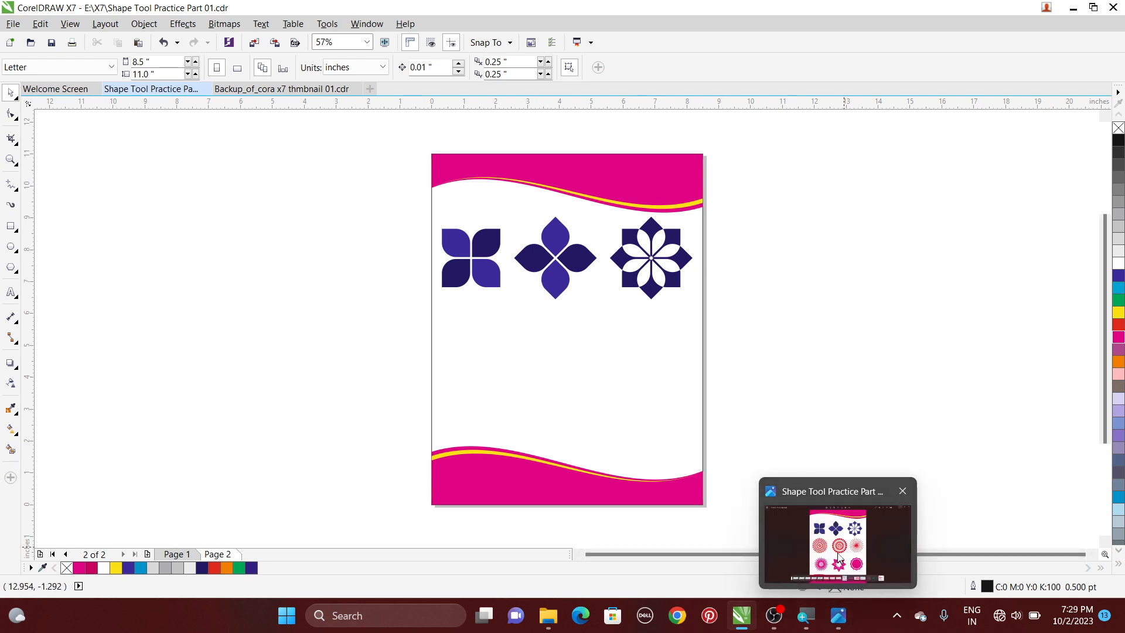
left_click(838, 614)
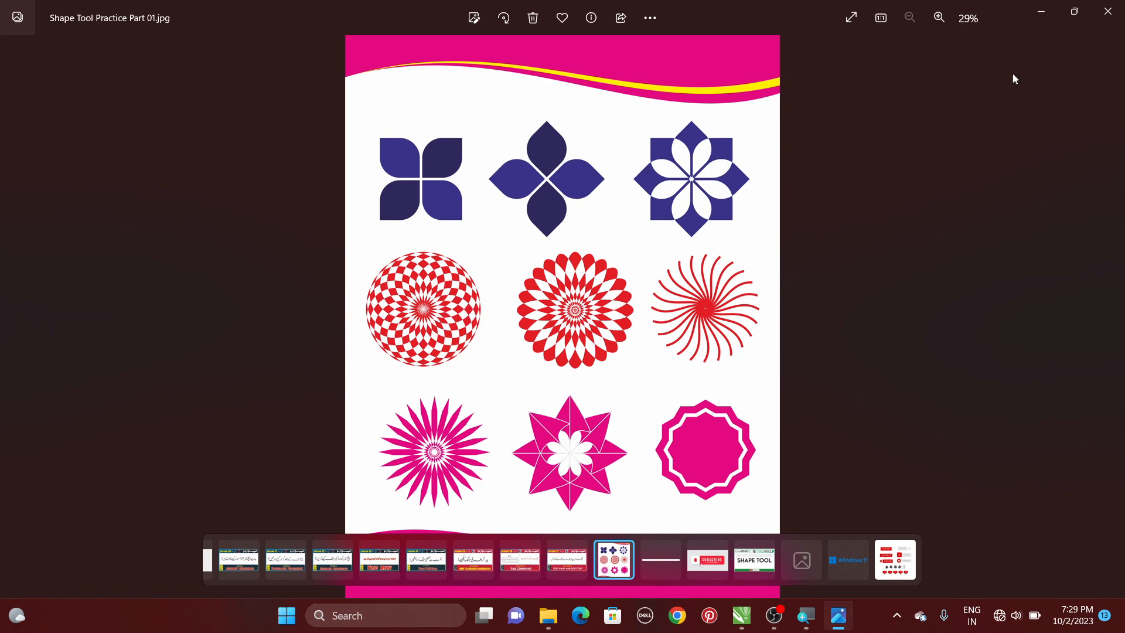
left_click(1048, 13)
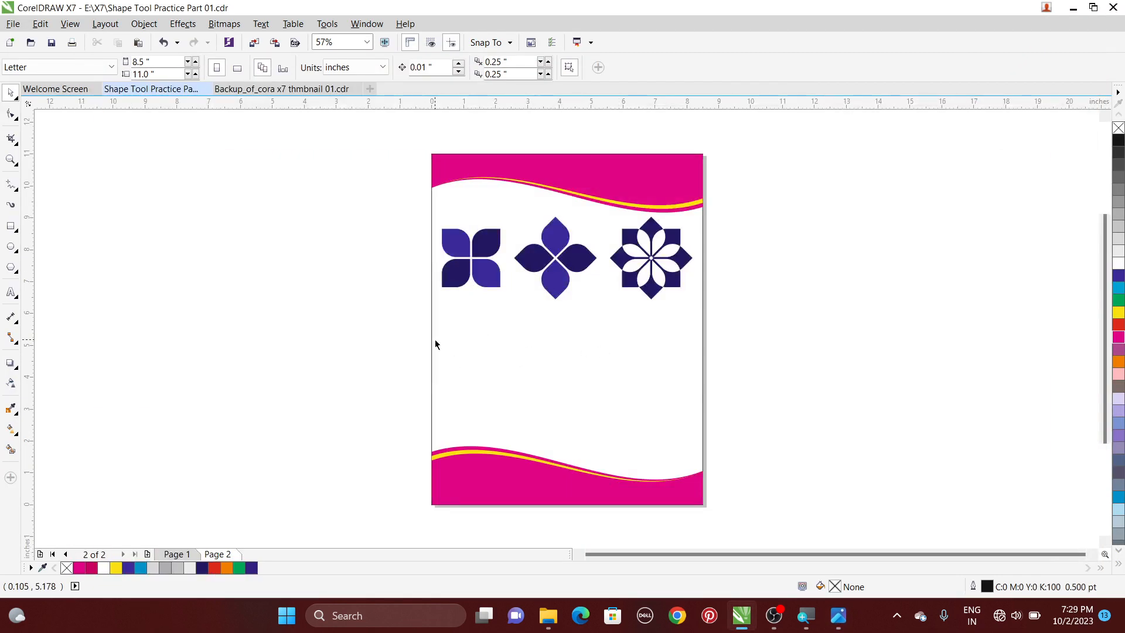
left_click_drag(408, 210, 761, 354)
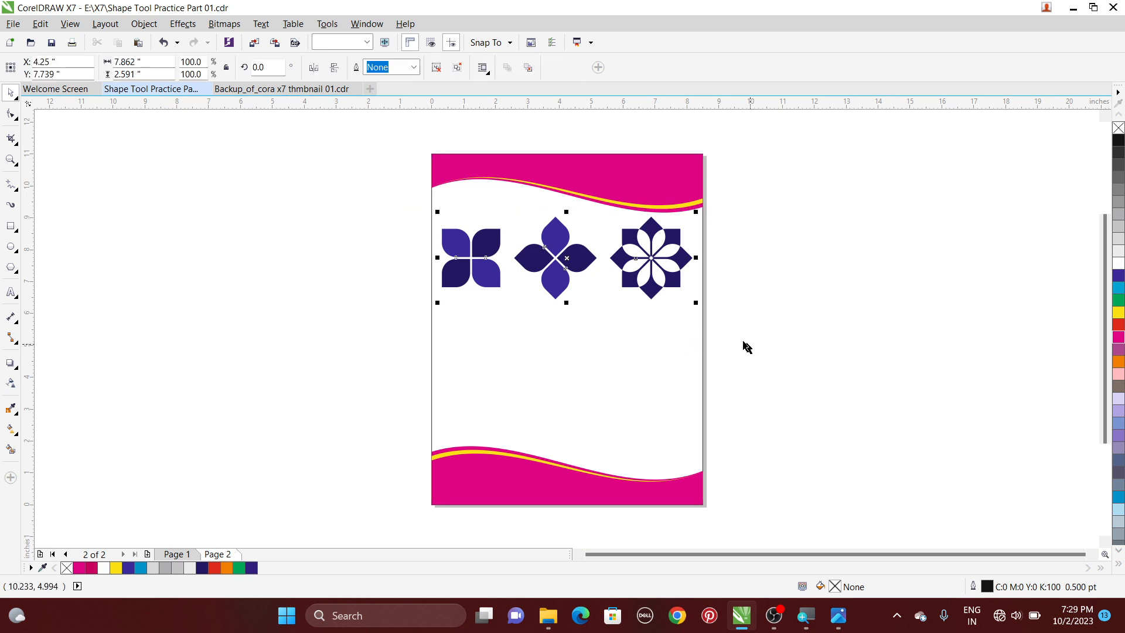
left_click_drag(696, 302, 679, 296)
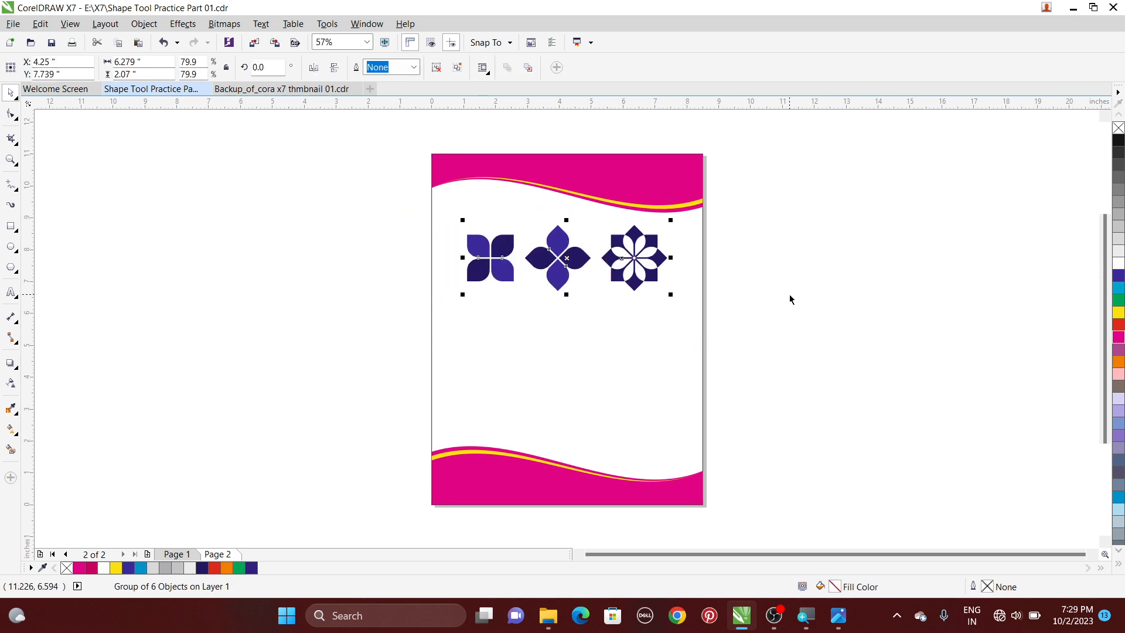
left_click(508, 332)
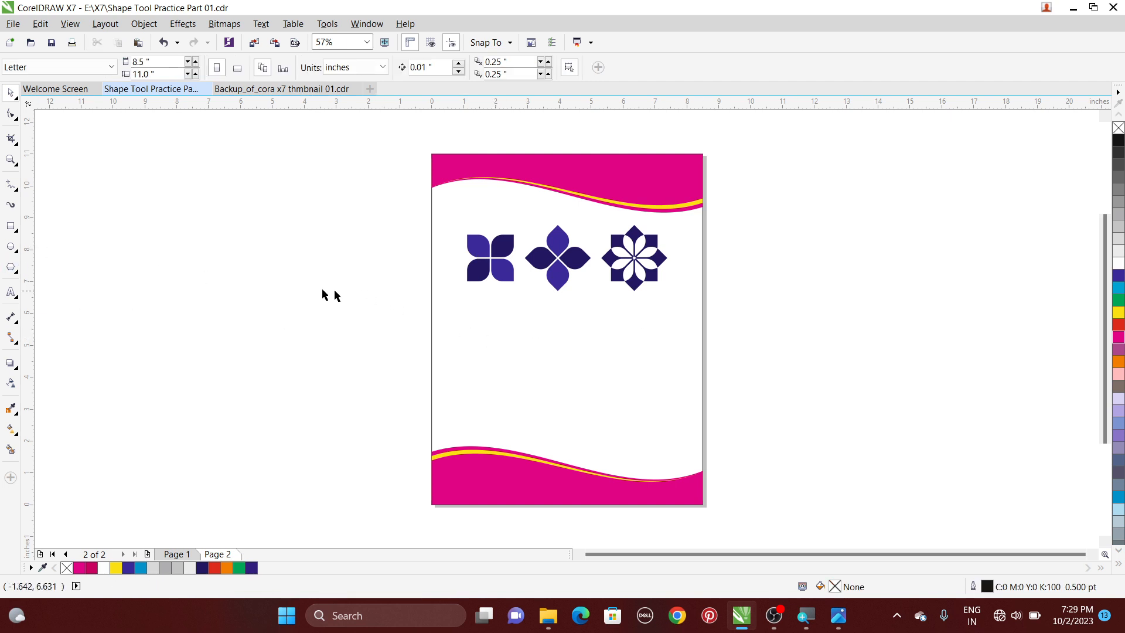
Step: Draw a circle about 0.81 in across below the leftmost flower
left_click(10, 159)
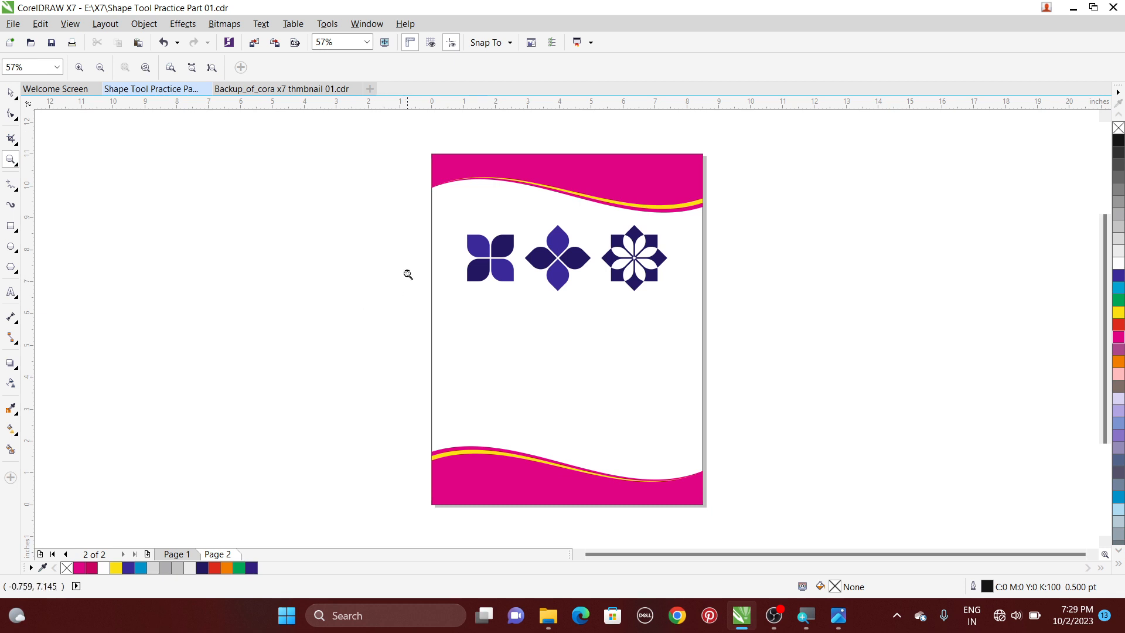
left_click_drag(407, 273, 739, 388)
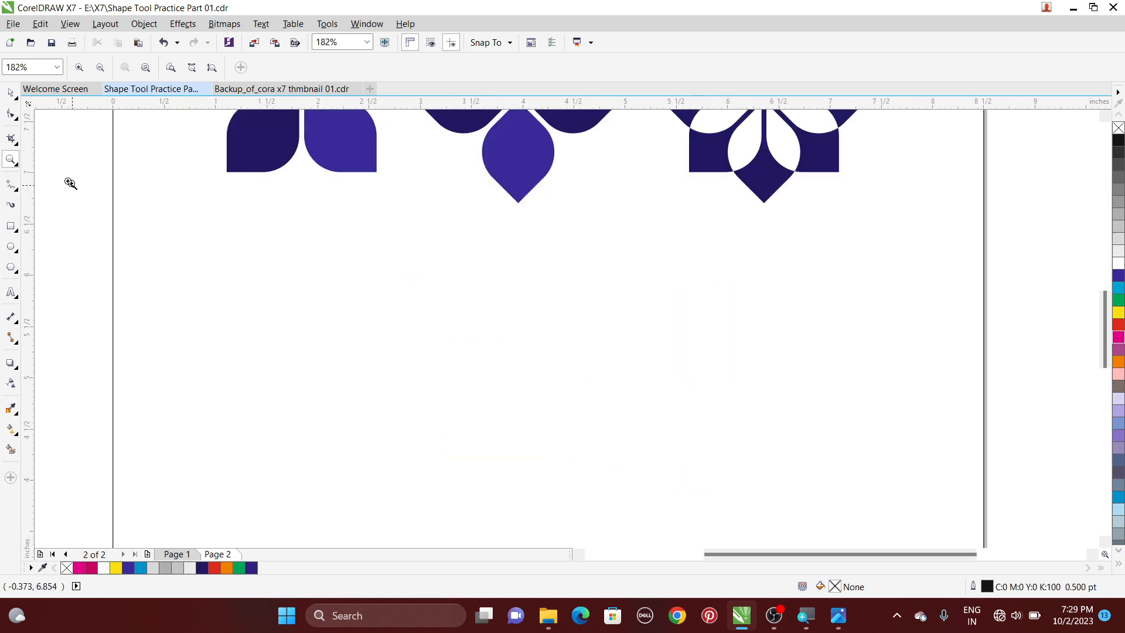
left_click(12, 96)
left_click(12, 247)
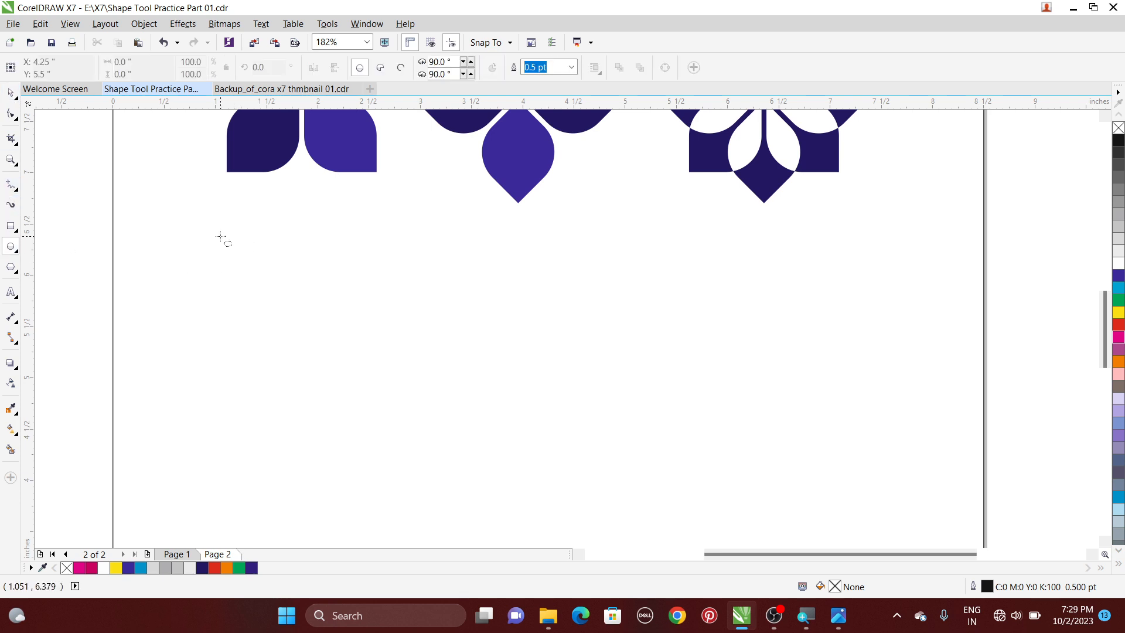
left_click_drag(221, 237, 290, 319)
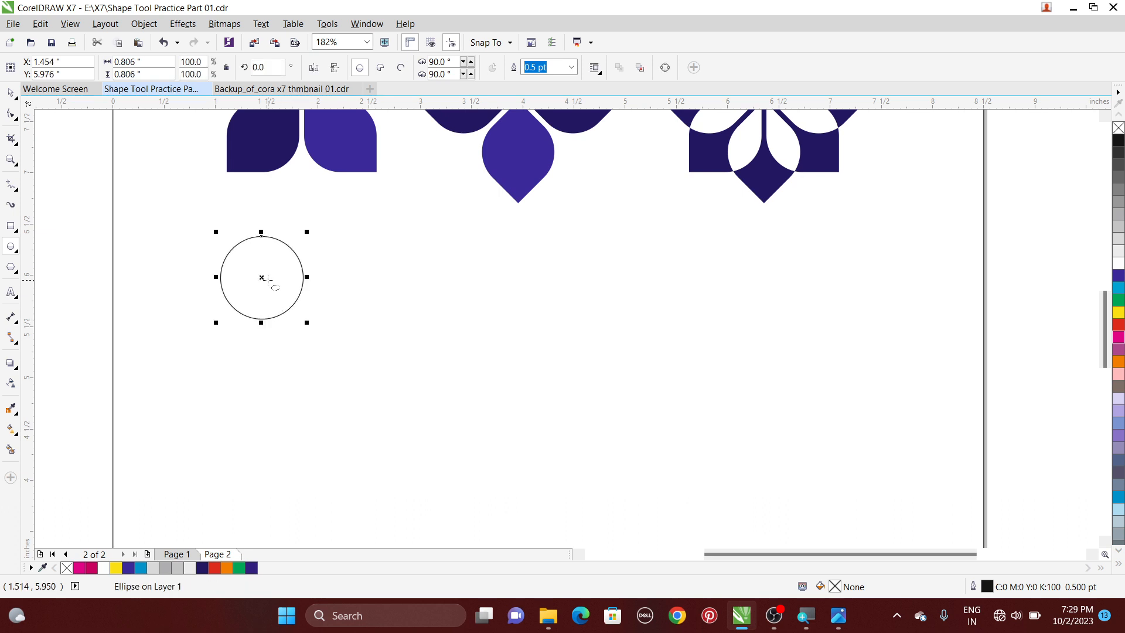
left_click(10, 92)
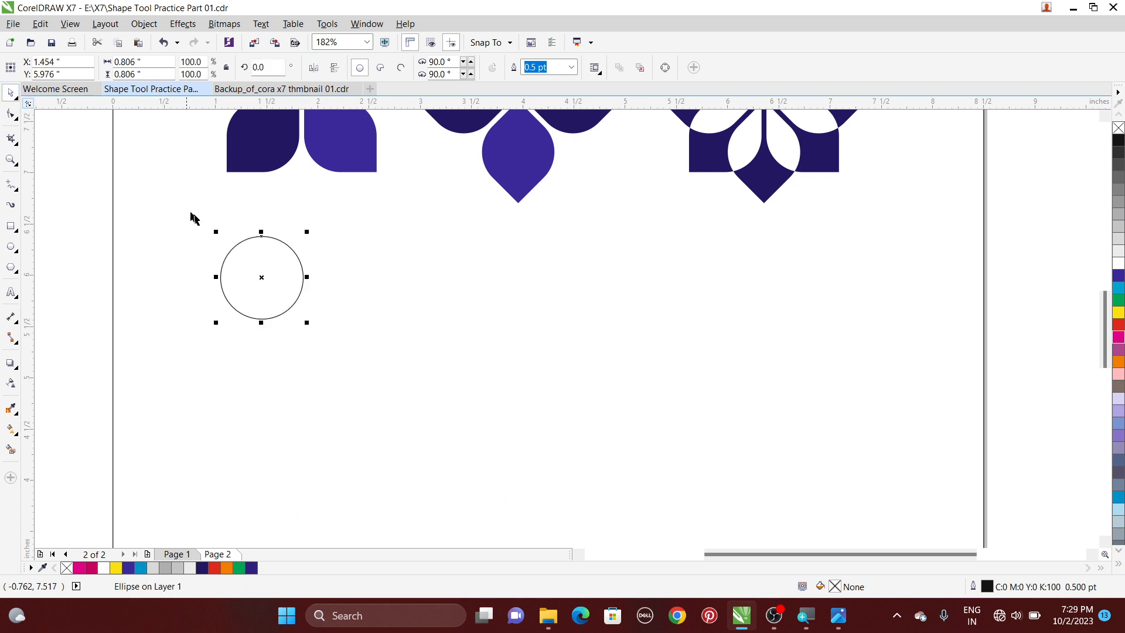
Step: Move the circle's rotation centre to its bottom edge and create a copy rotated 15° clockwise around that point
left_click(268, 281)
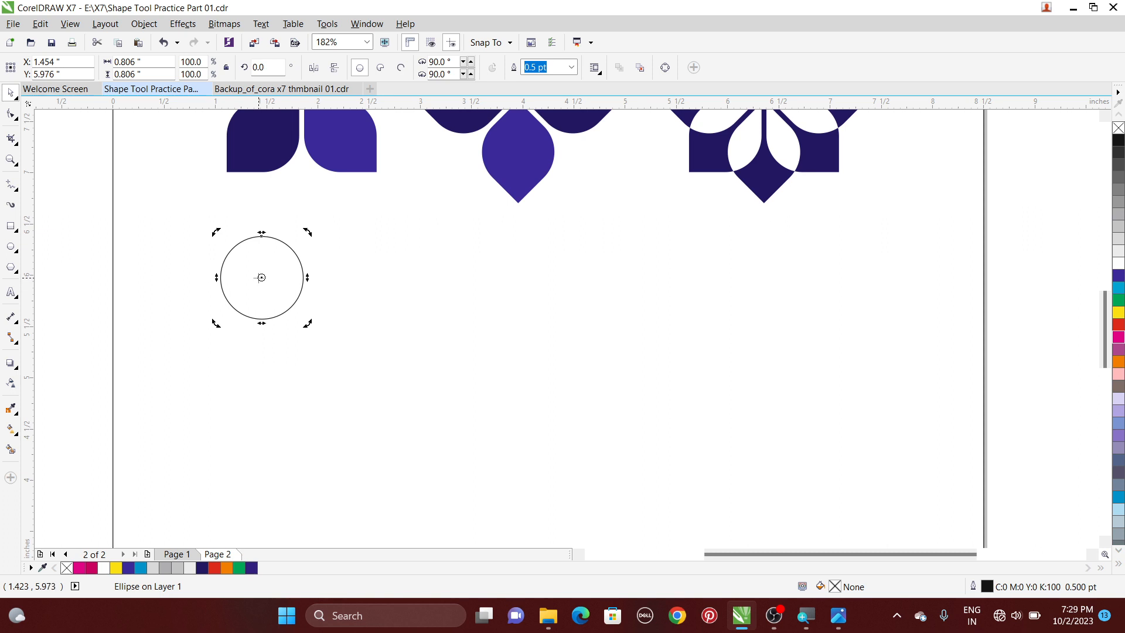
left_click_drag(261, 278, 262, 320)
left_click_drag(305, 230, 323, 248)
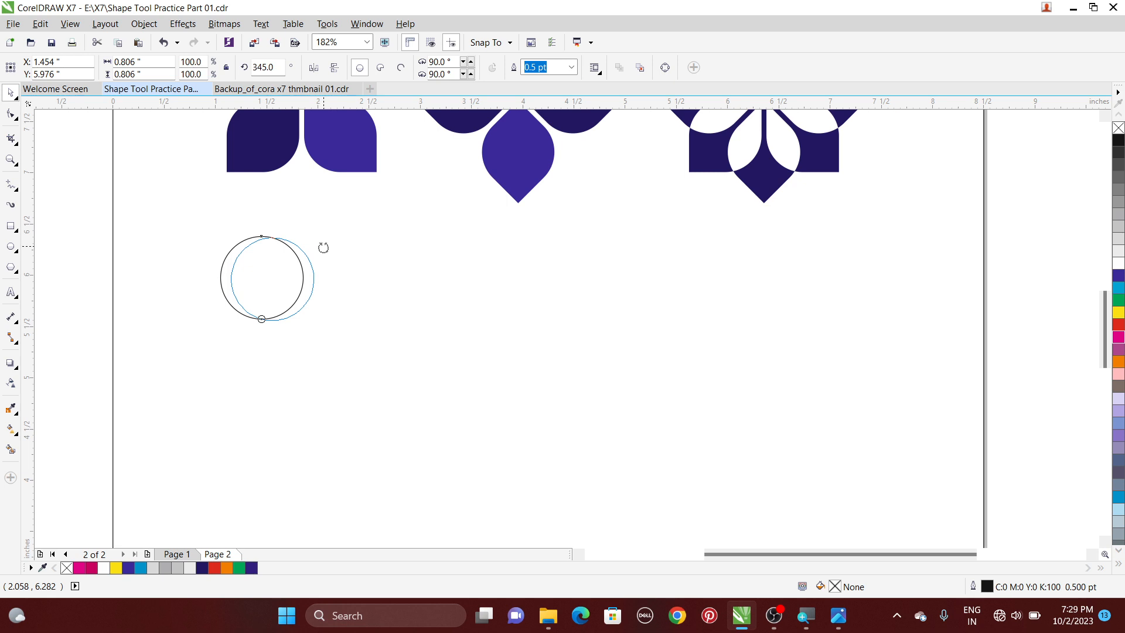
left_click_drag(323, 247, 324, 247)
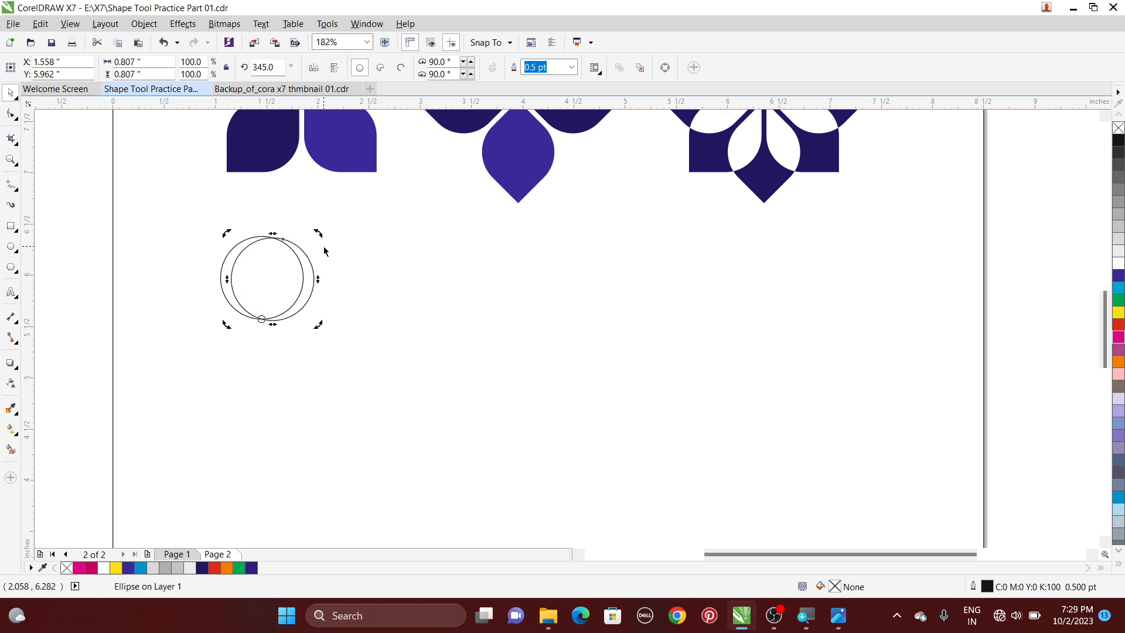
Step: Repeat the 15° rotated copy until 24 overlapping circles complete the full ring
key("ctrl+r")
key("ctrl+r")
key("ctrl+r")
key("ctrl+r")
key("ctrl+r")
key("ctrl+r")
key("ctrl+r")
key("ctrl+r")
key("ctrl+r")
key("ctrl+r")
key("ctrl+r")
key("ctrl+r")
key("ctrl+r")
key("ctrl+r")
key("ctrl+r")
key("ctrl+r")
key("ctrl+r")
key("ctrl+r")
key("ctrl+r")
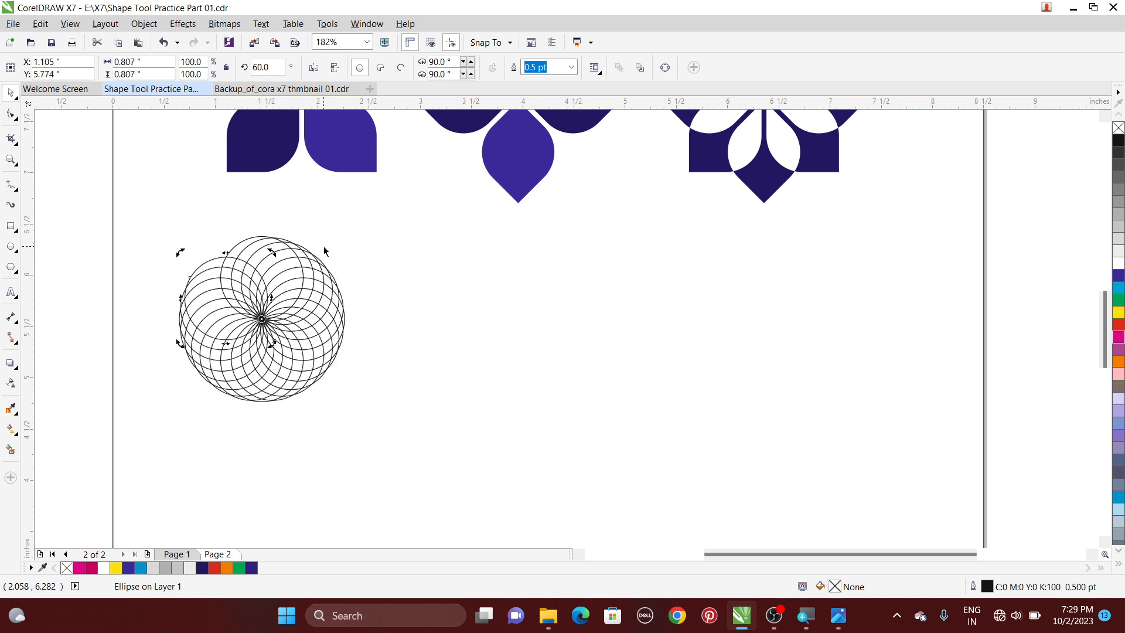
key("ctrl+r")
key("ctrl+r")
key("ctrl+r")
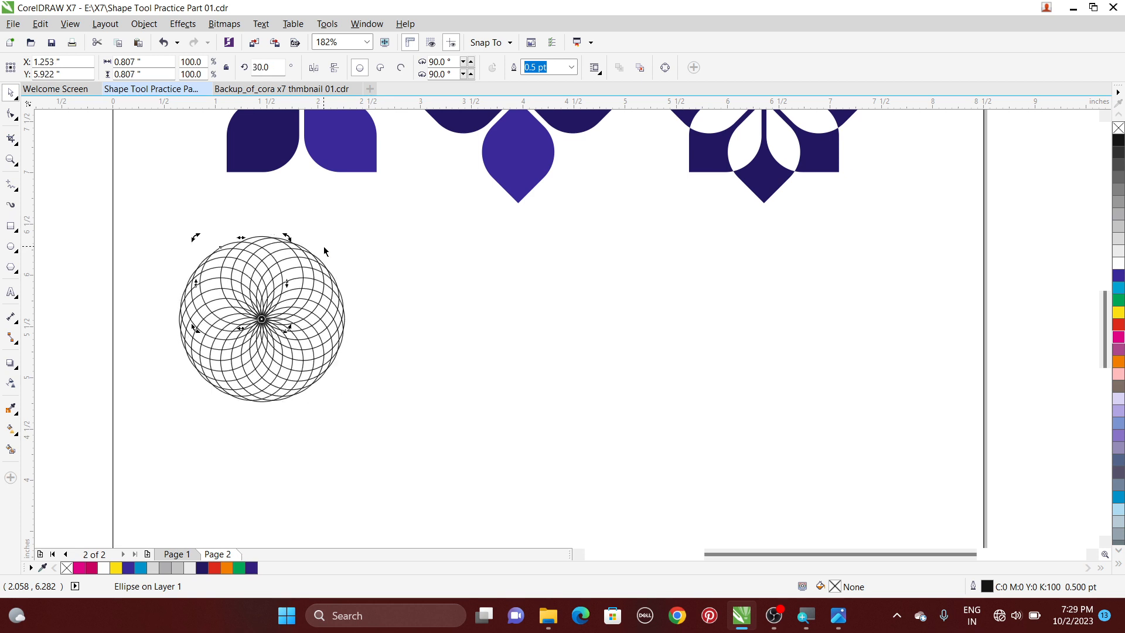
Step: Lock the page-sized rectangle in place
left_click(109, 222)
left_click(149, 225)
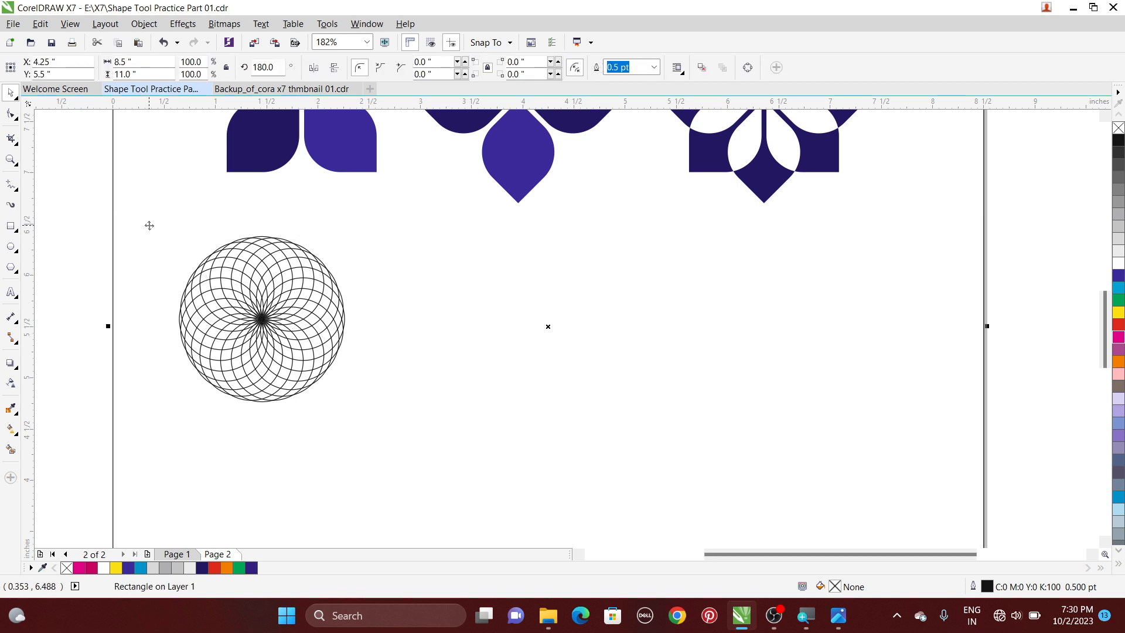
left_click(143, 23)
mouse_move(165, 273)
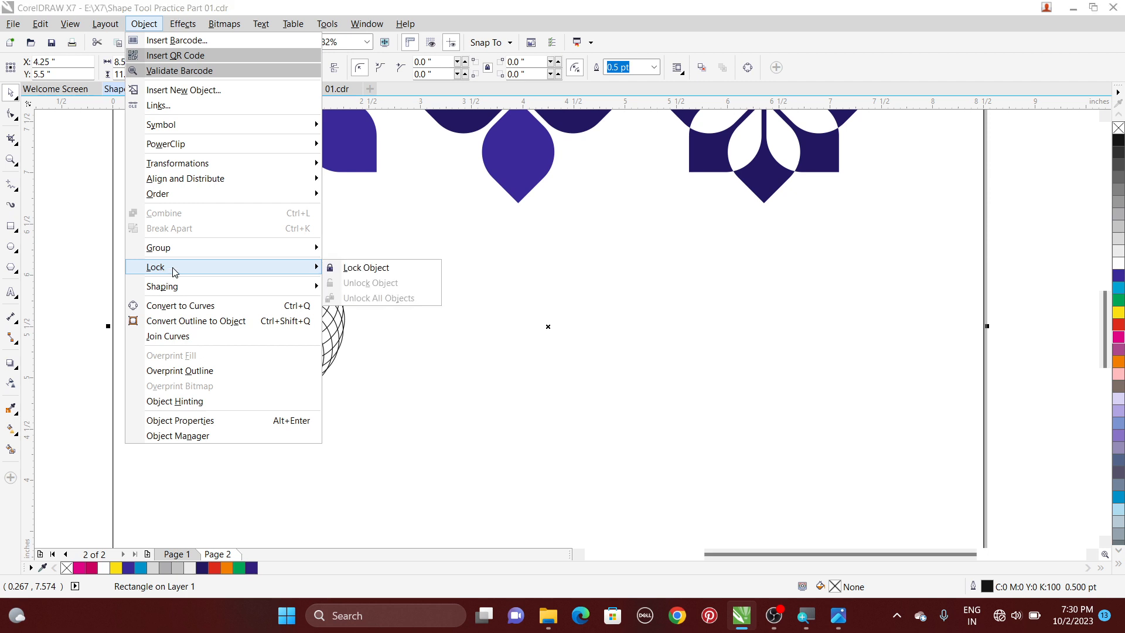
left_click(389, 265)
Step: Fill all the circles of the ring with magenta and combine them into one checkered rosette
left_click_drag(96, 226, 432, 432)
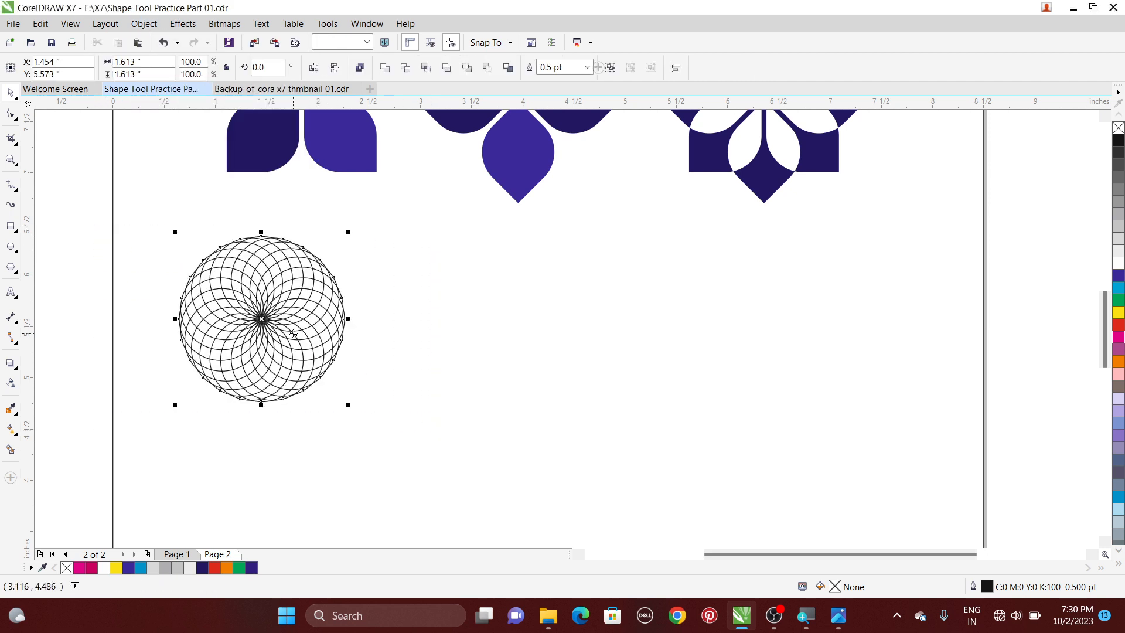
left_click(1119, 338)
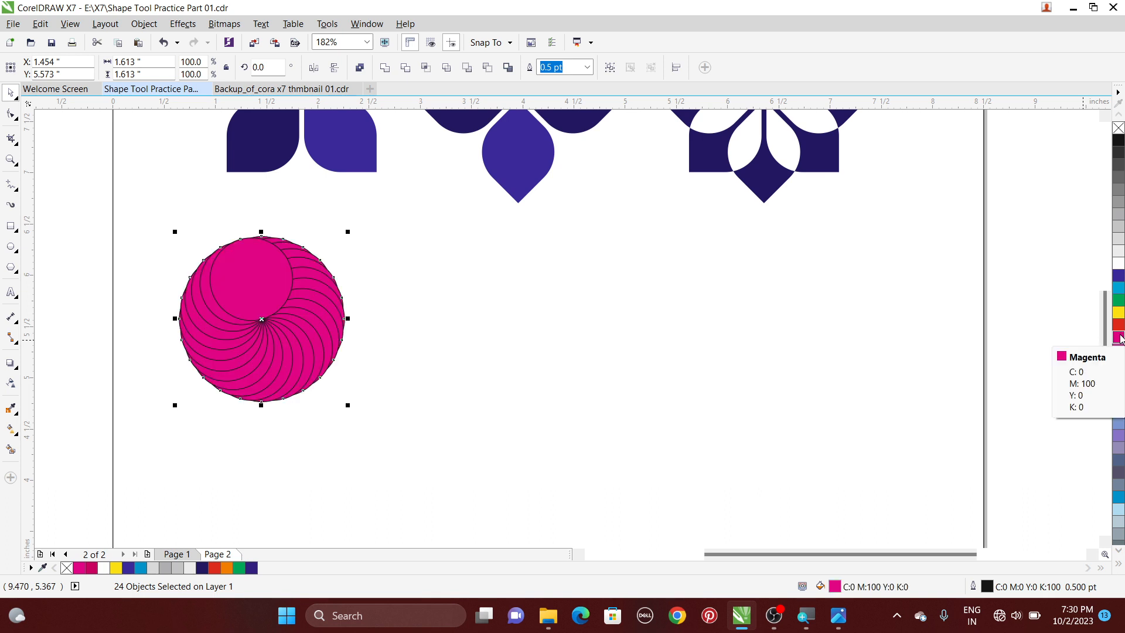
left_click(360, 68)
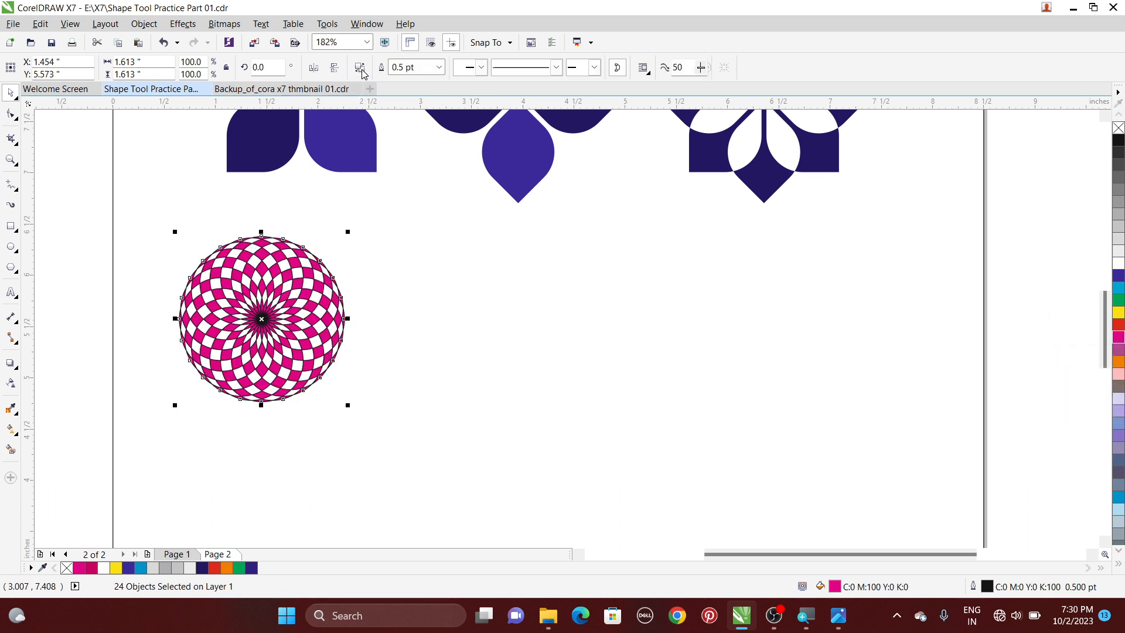
Step: Remove the outline from the magenta rosette and reposition it lower, beneath the first blue flower
right_click(1120, 129)
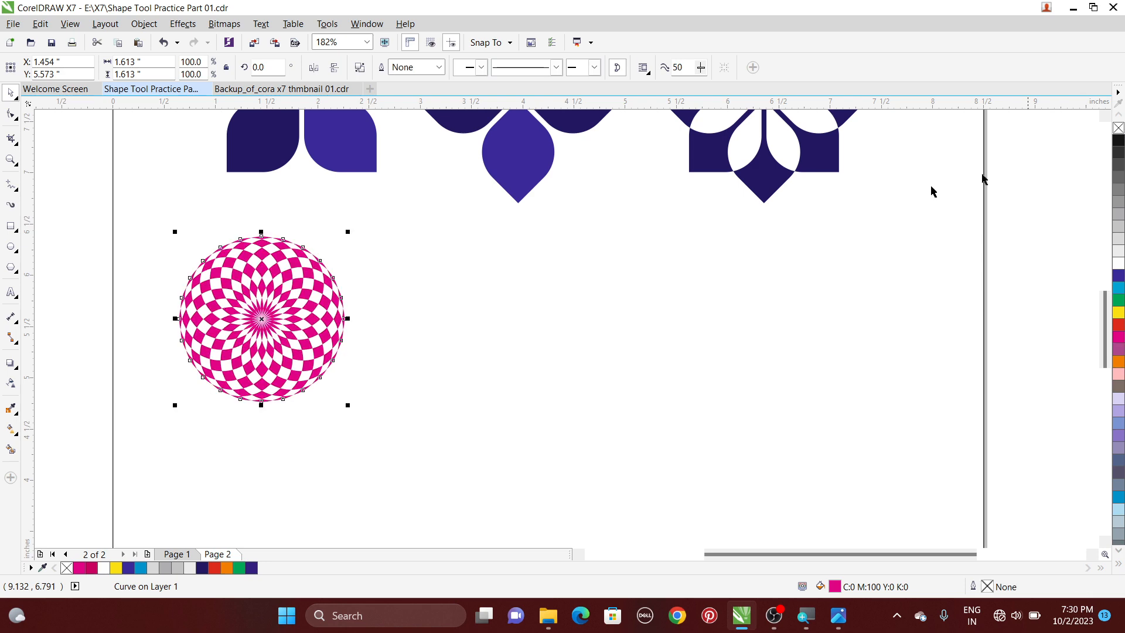
left_click_drag(269, 296, 310, 334)
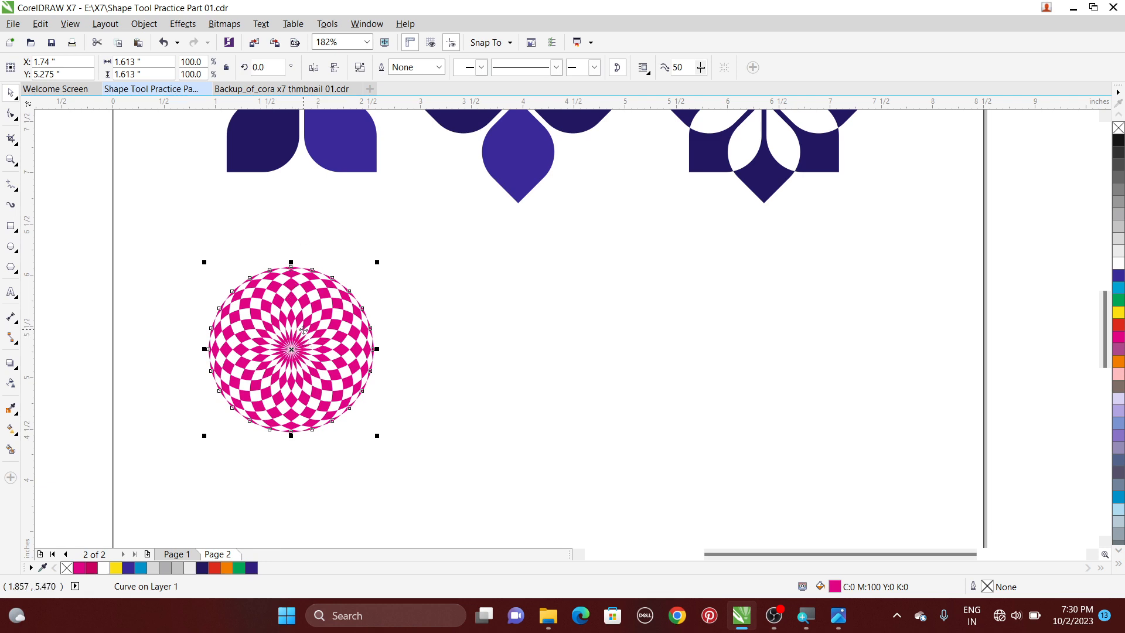
left_click_drag(304, 331, 306, 348)
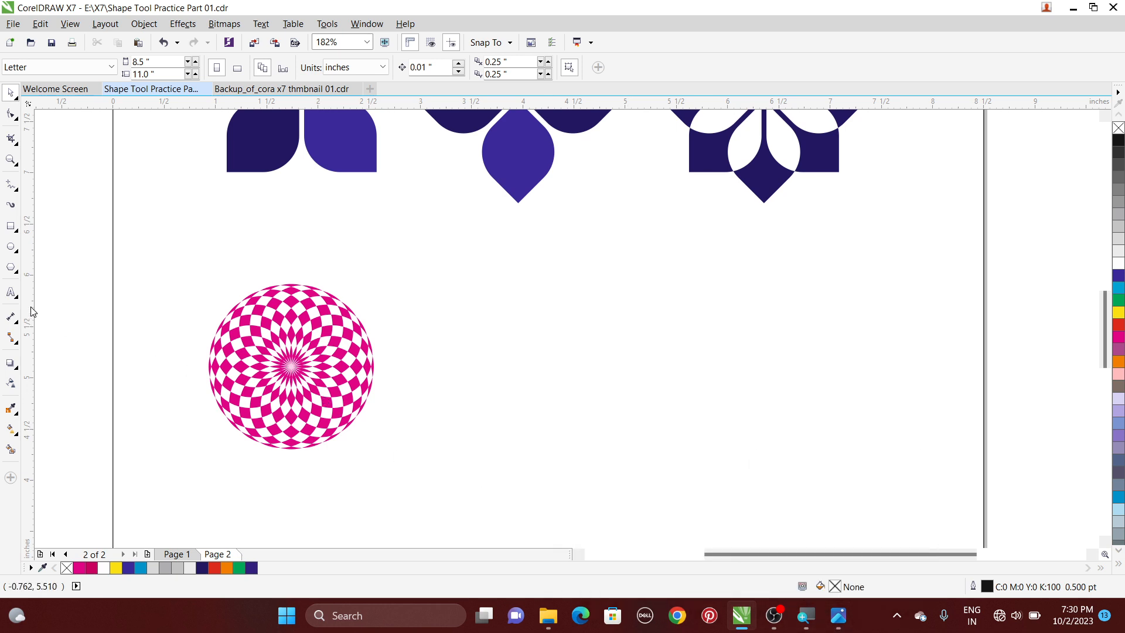
Step: Draw a narrow upright ellipse about 0.24 by 0.75 inches to the right of the magenta rosette
left_click(11, 246)
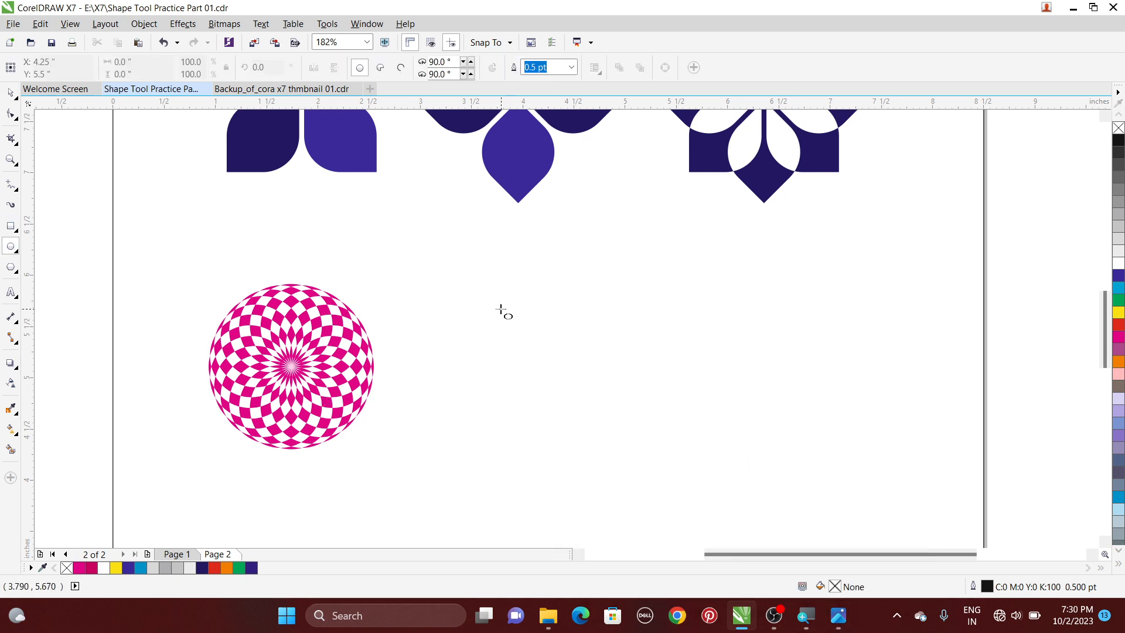
left_click_drag(502, 292, 520, 358)
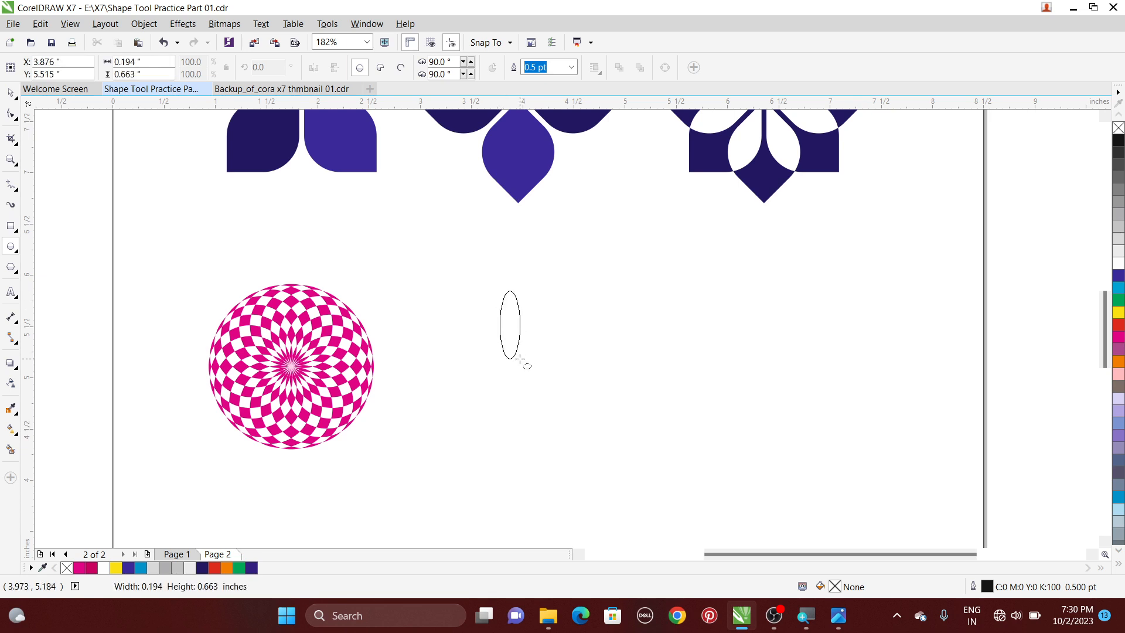
mouse_move(516, 359)
left_mouse_down()
mouse_move(498, 334)
mouse_move(527, 334)
mouse_move(517, 355)
mouse_move(526, 368)
left_mouse_up()
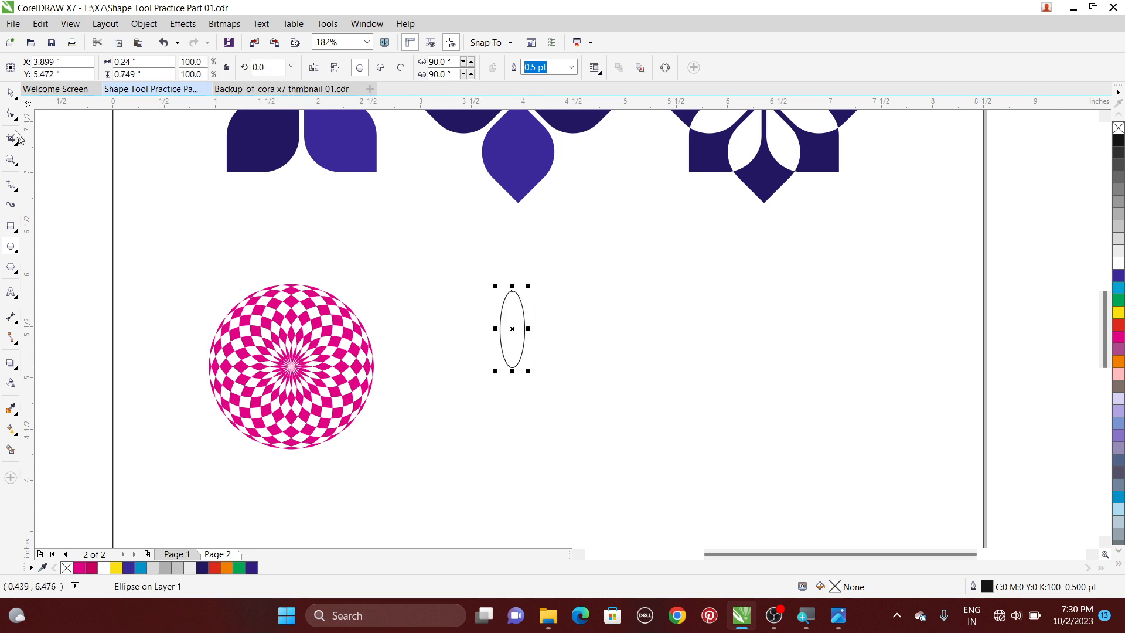
Step: Move the ellipse's rotation centre to its bottom end and create a copy rotated 15° clockwise around that point
left_click(10, 92)
left_click(515, 324)
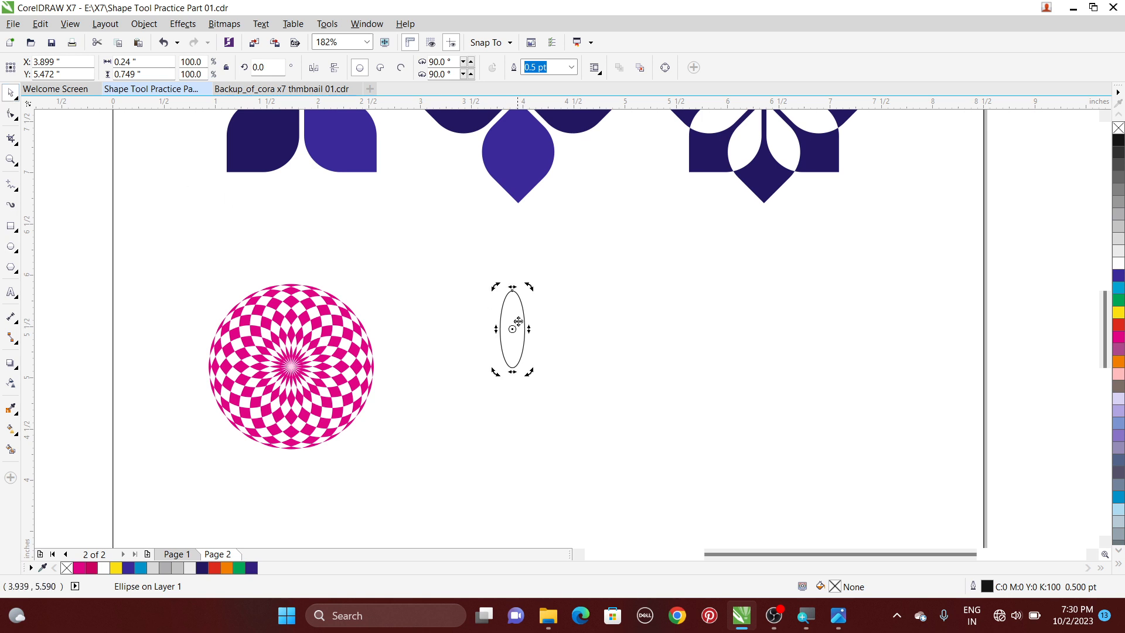
left_click_drag(513, 330, 513, 361)
left_click_drag(530, 287, 548, 298)
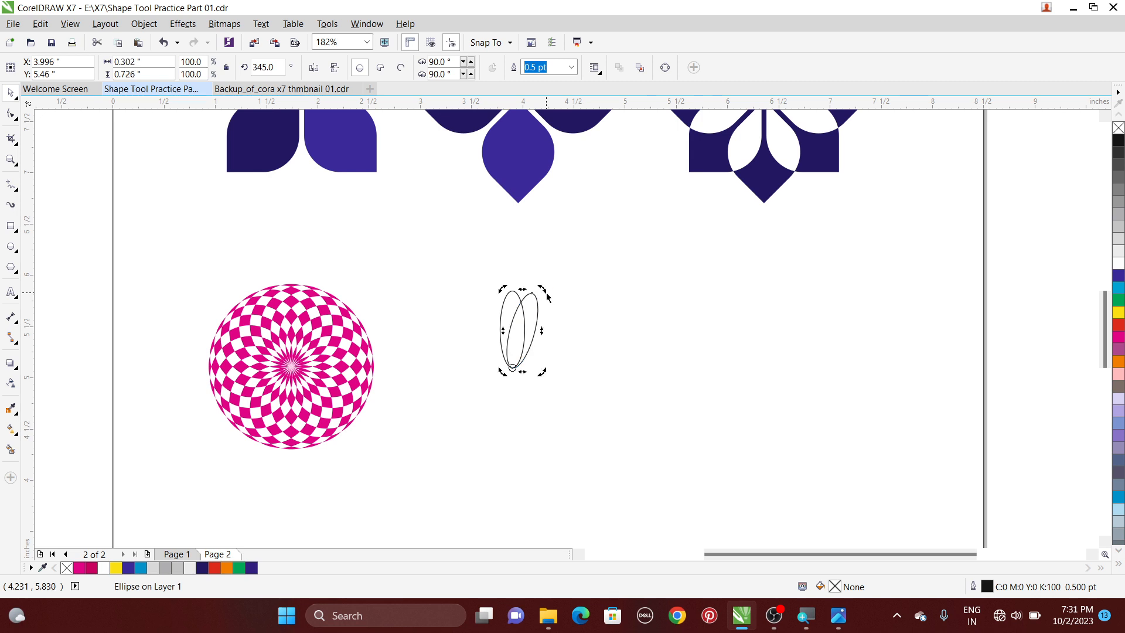
Step: Repeat the 15° rotated ellipse copy until 24 petals complete the full ring
key("ctrl+r")
key("ctrl+r")
key("ctrl+r")
key("ctrl+r")
key("ctrl+r")
key("ctrl+r")
key("ctrl+r")
key("ctrl+r")
key("ctrl+r")
key("ctrl+r")
key("ctrl+r")
key("ctrl+r")
key("ctrl+r")
key("ctrl+r")
key("ctrl+r")
key("ctrl+r")
key("ctrl+r")
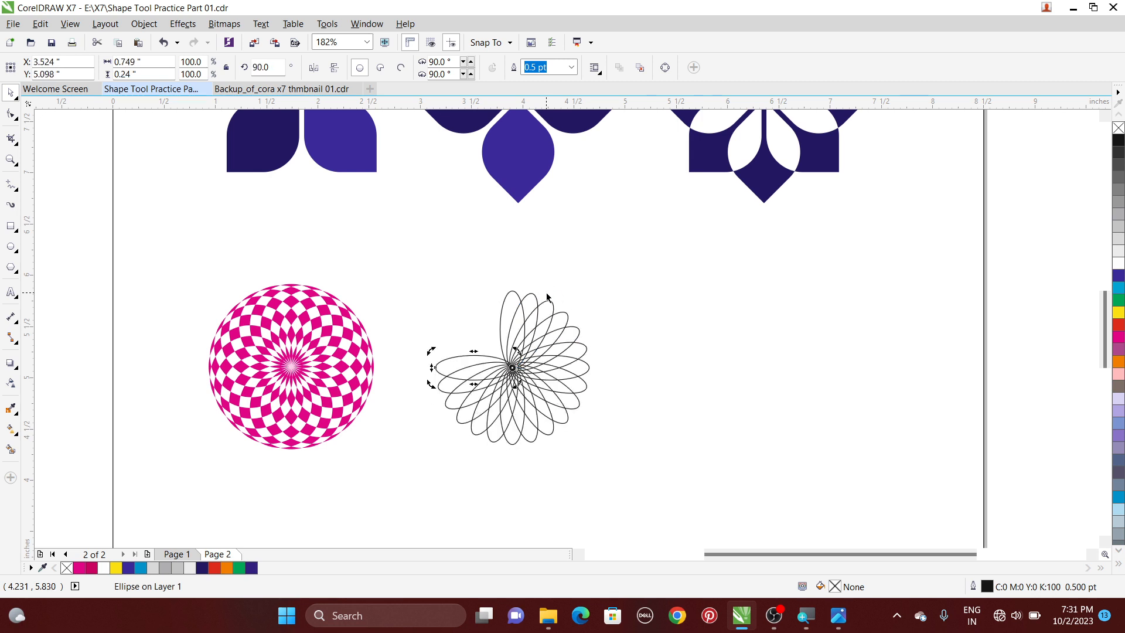
key("ctrl+r")
key("ctrl+r")
key("ctrl+r")
key("ctrl+r")
key("ctrl+r")
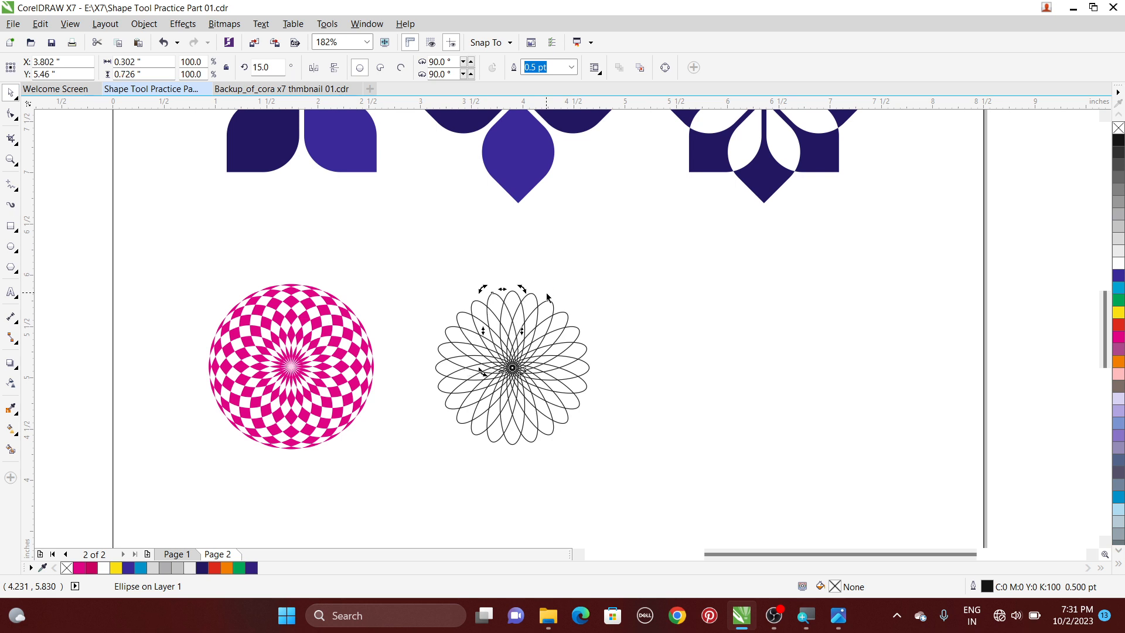
Step: Fill all the ellipses of the ring with red, combine them into one curve and remove its outline
left_click_drag(414, 270, 642, 463)
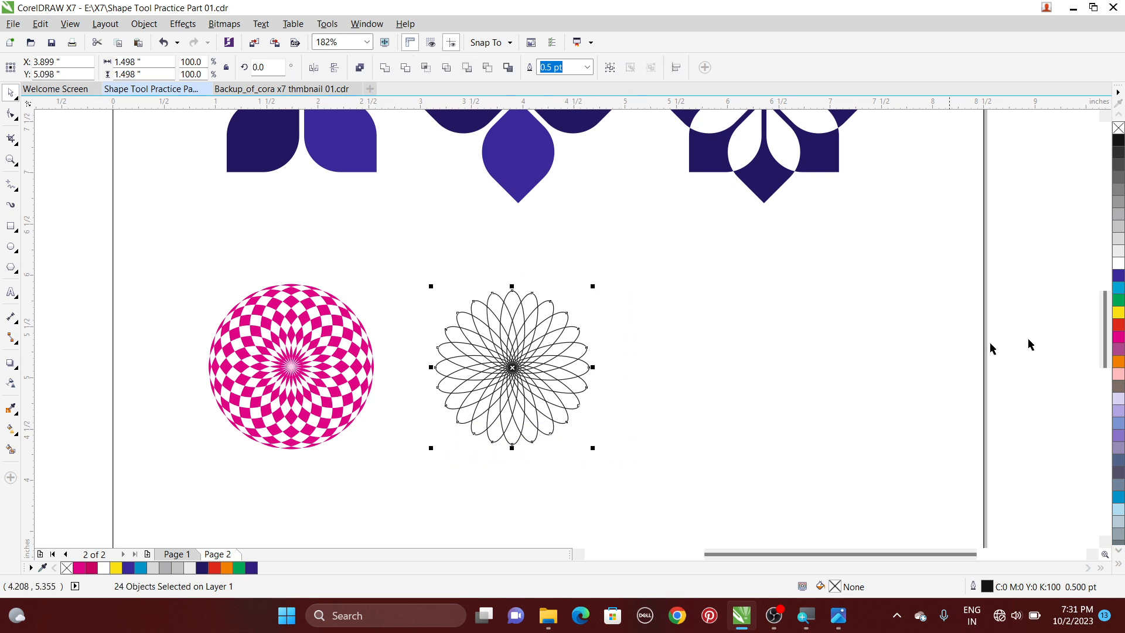
left_click(1118, 325)
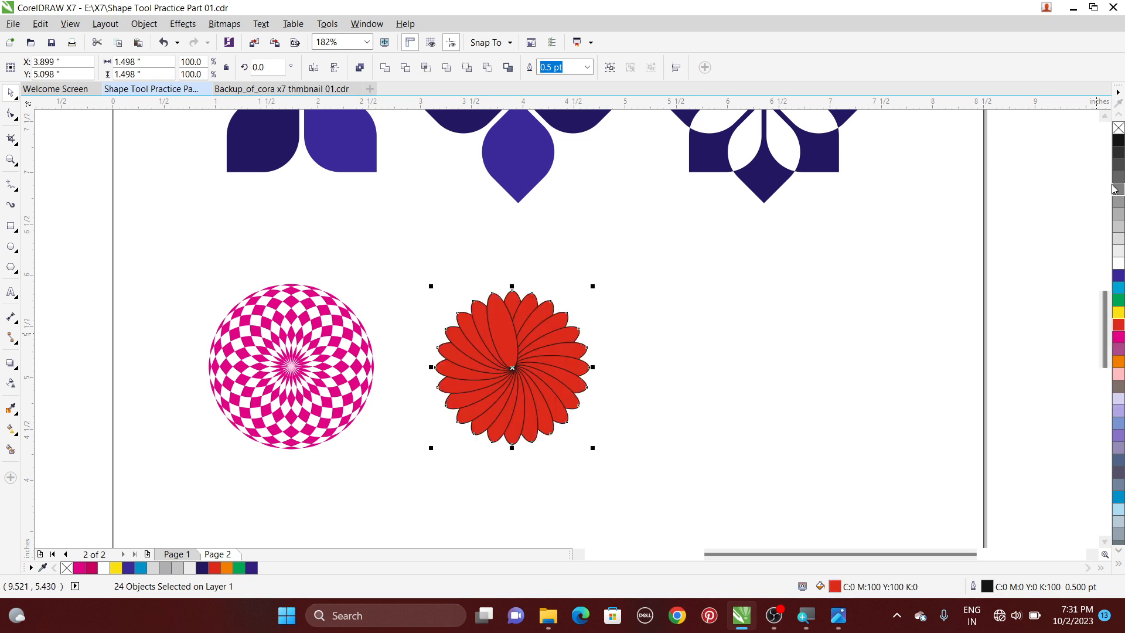
left_click(358, 68)
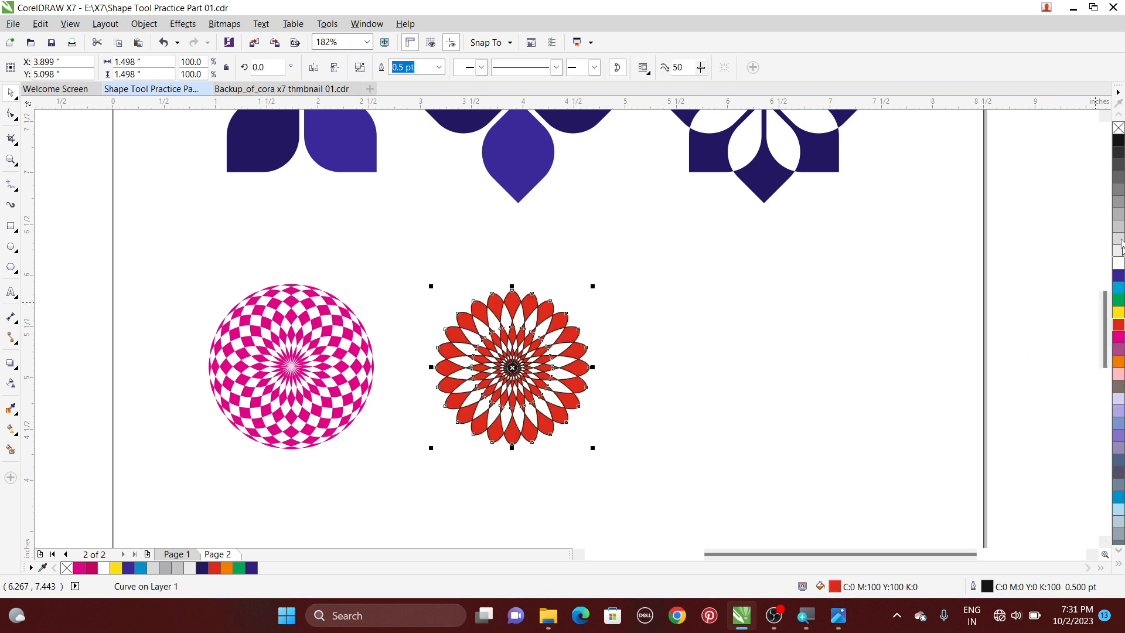
right_click(1118, 127)
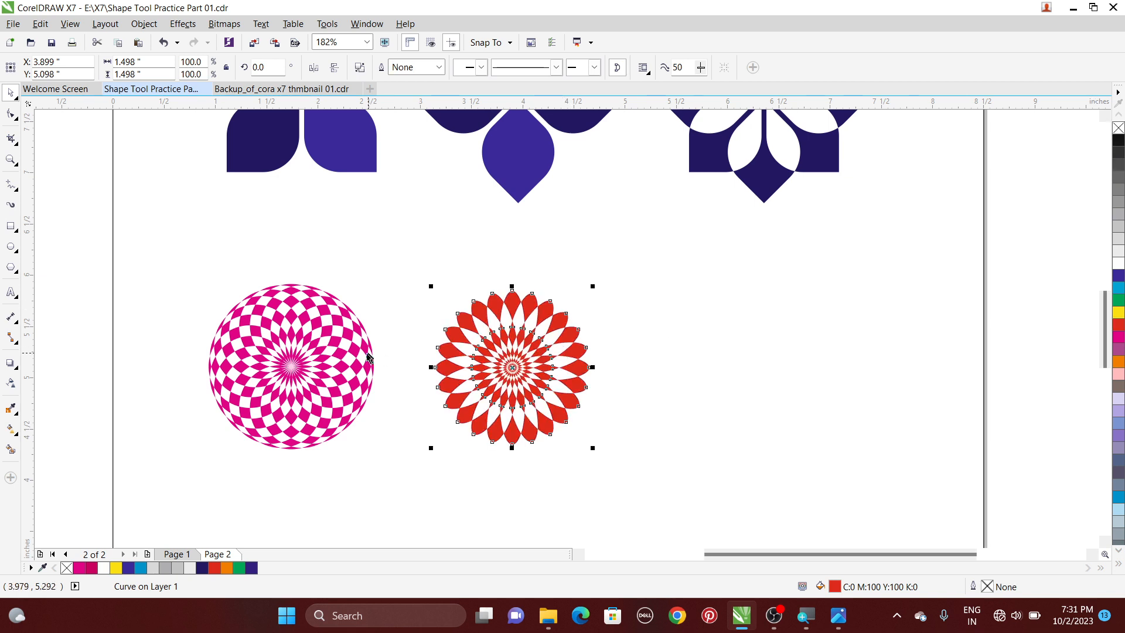
Step: Change the fill of the magenta checkered rosette to red and deselect it
left_click(310, 367)
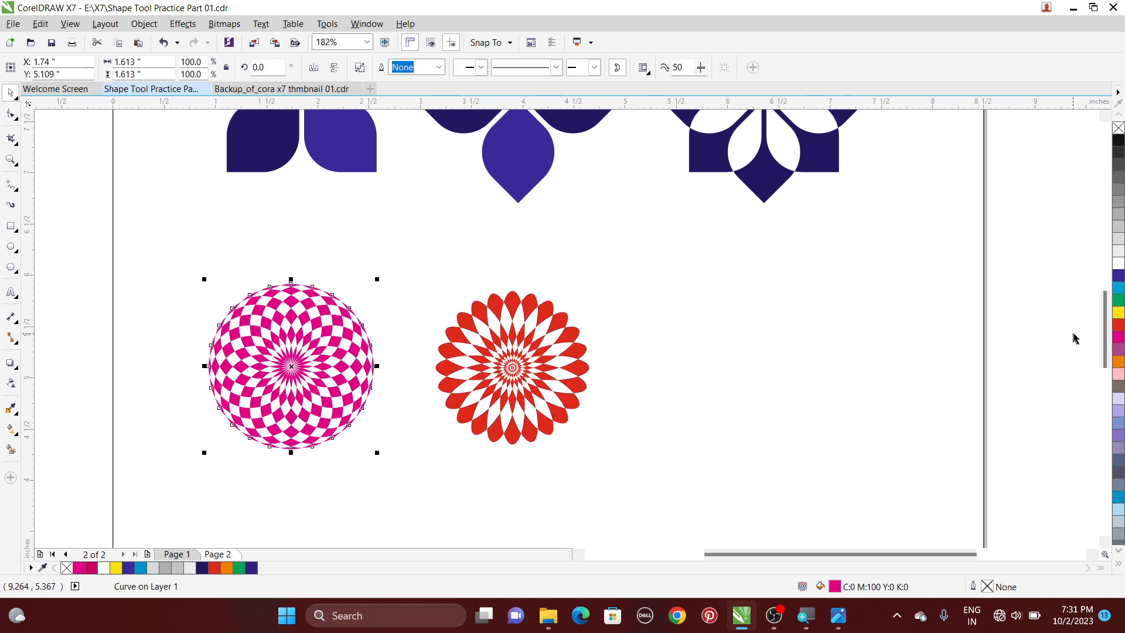
left_click(1118, 325)
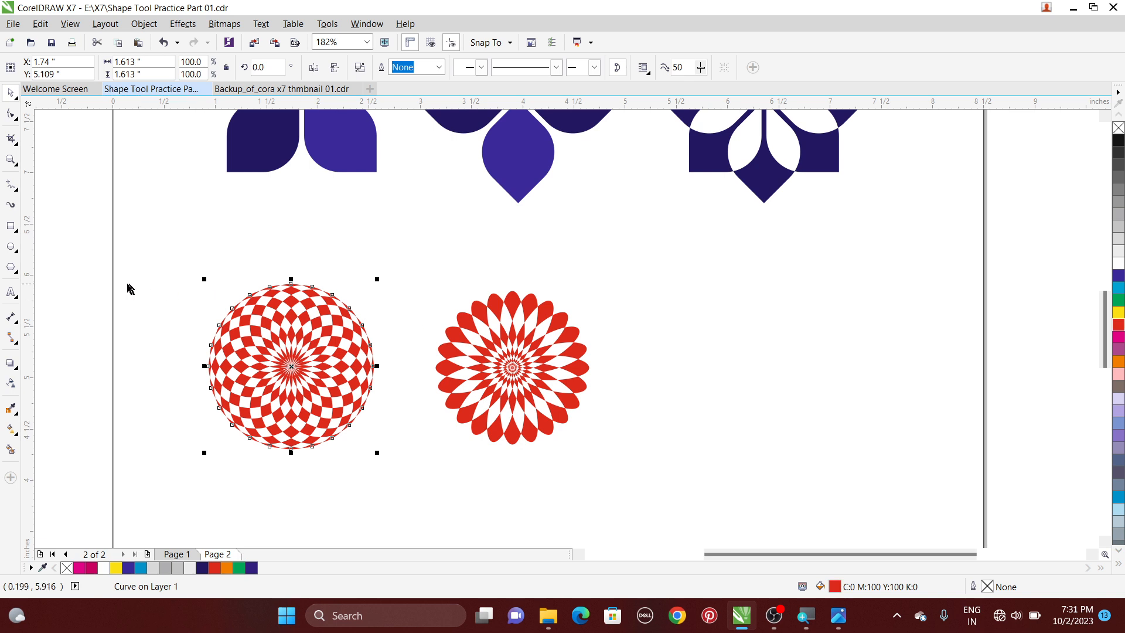
left_click(78, 283)
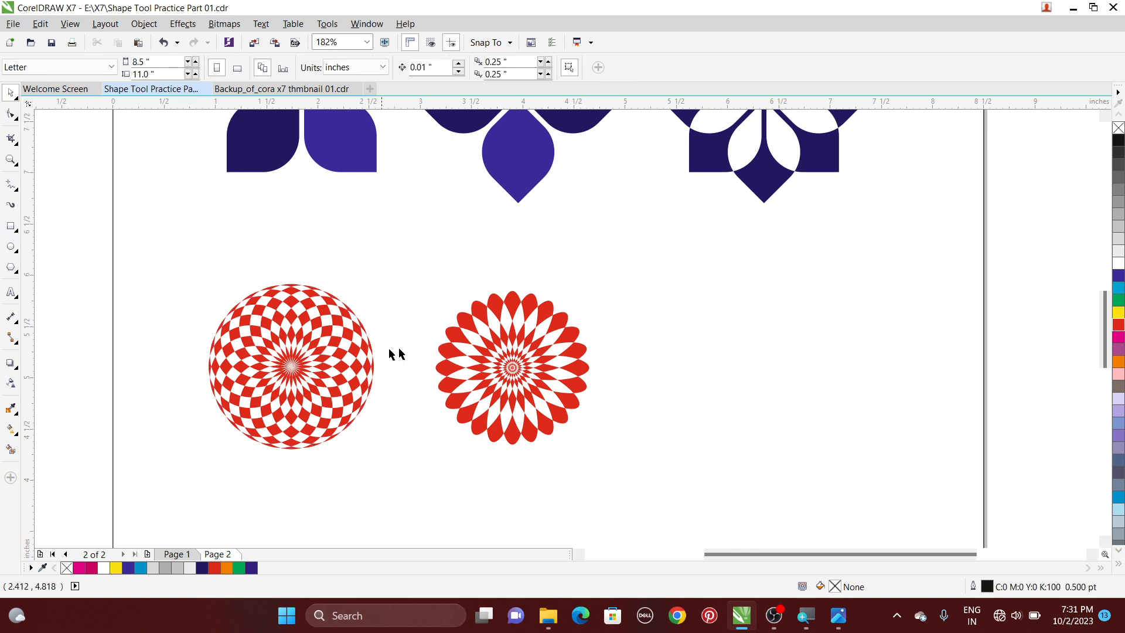
Step: Enlarge the red petal rosette proportionally to about 1.67 inches wide and realign it beside the checkered rosette
left_click(572, 413)
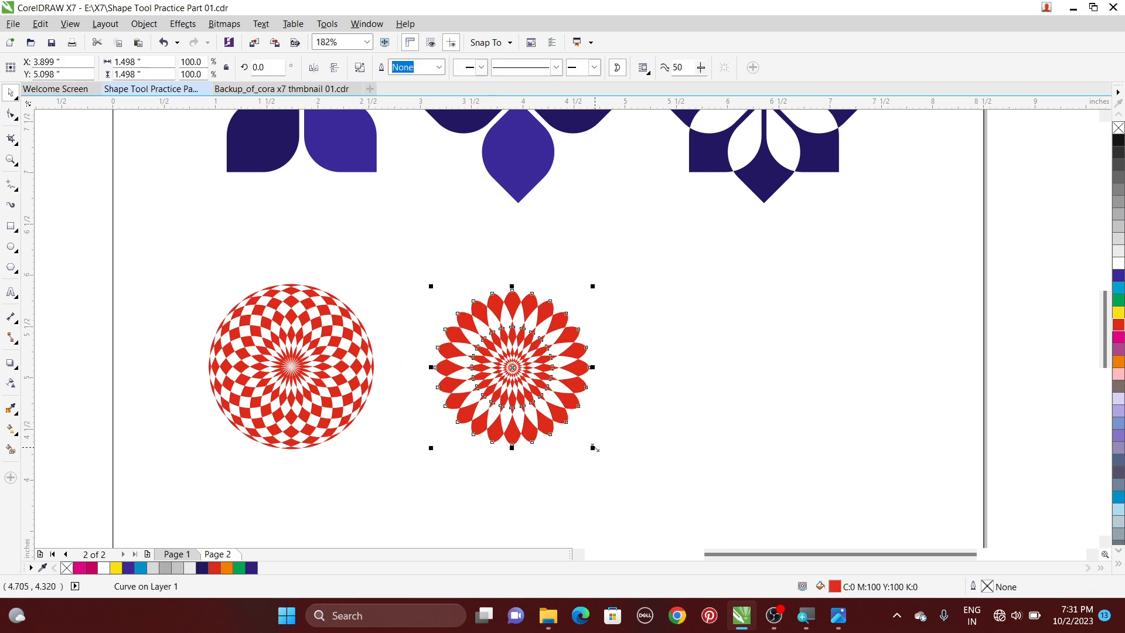
left_click_drag(593, 449, 612, 462)
left_click(560, 394)
left_click(561, 397)
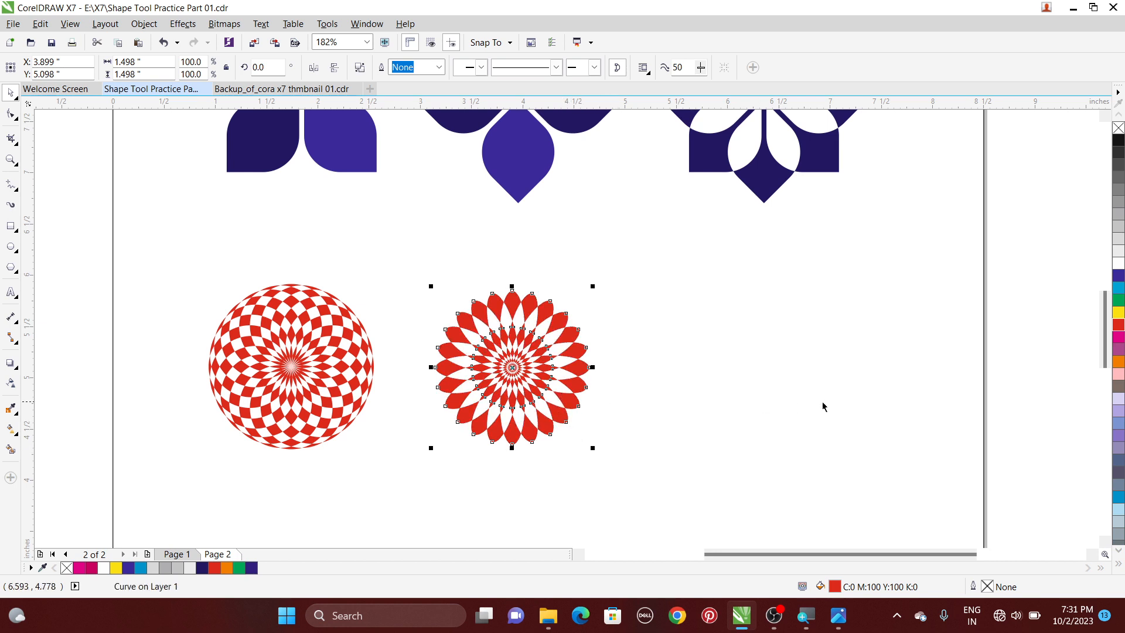
left_click(1038, 378)
left_click(514, 352)
left_click_drag(593, 447, 611, 462)
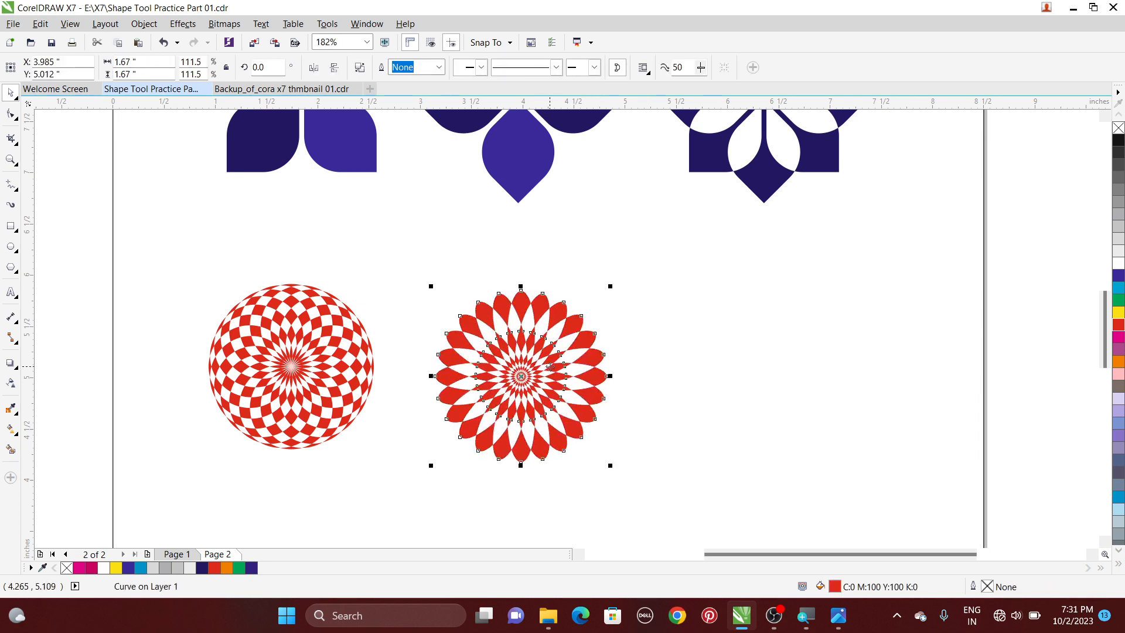
left_click_drag(550, 366, 542, 361)
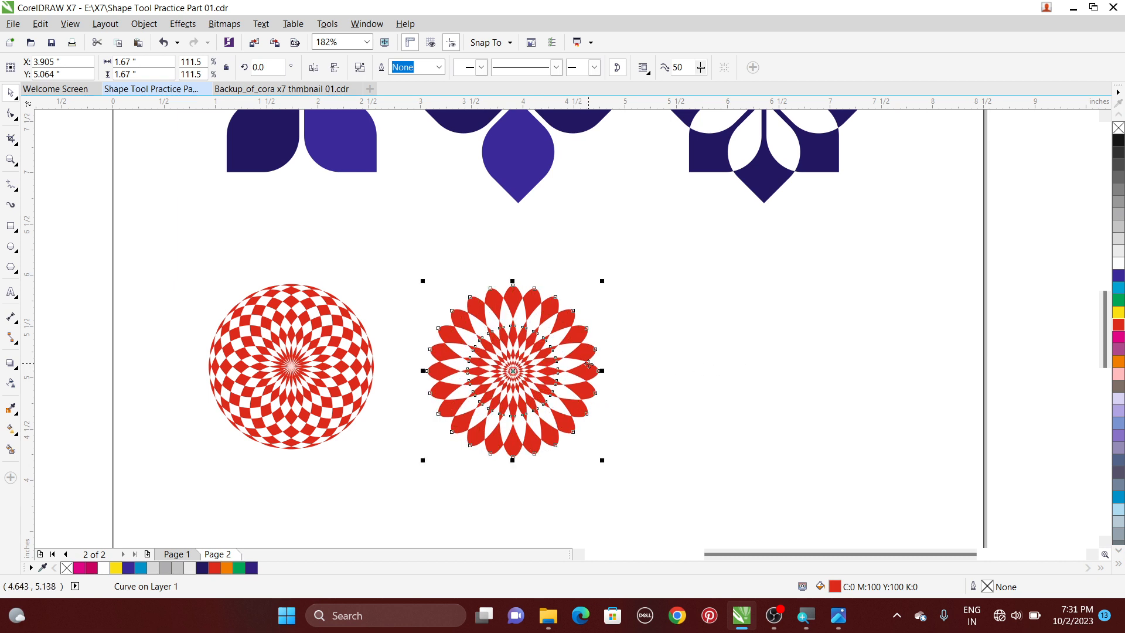
key("Escape")
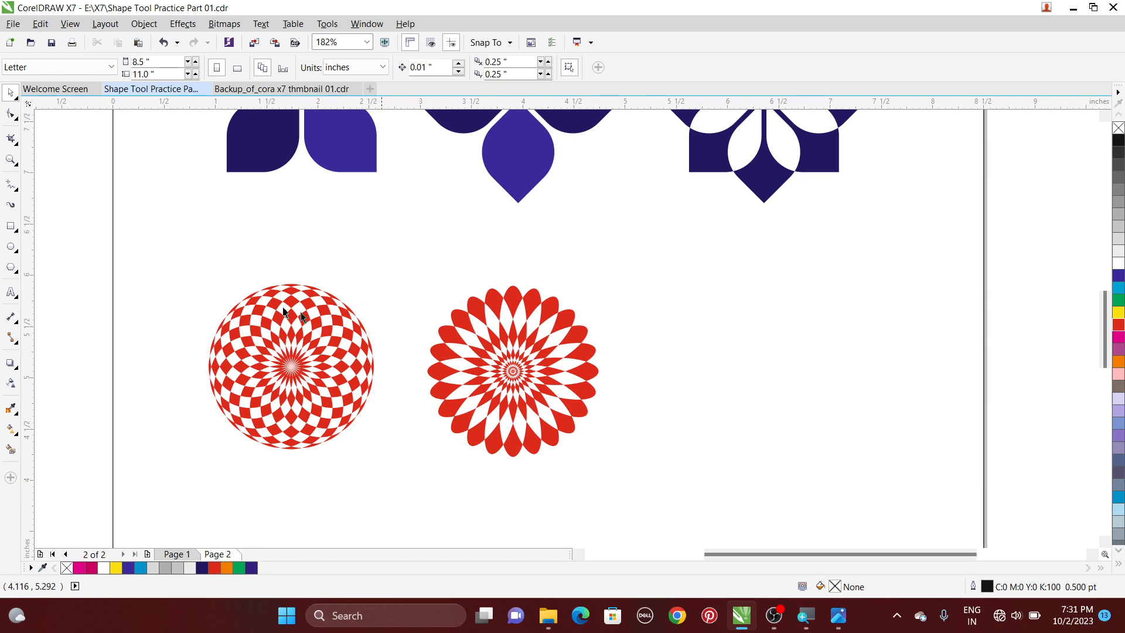
Step: Draw a straight vertical line about 0.6 inches long to the right of the petal rosette and set its outline width to 1.5 pt
left_click(10, 184)
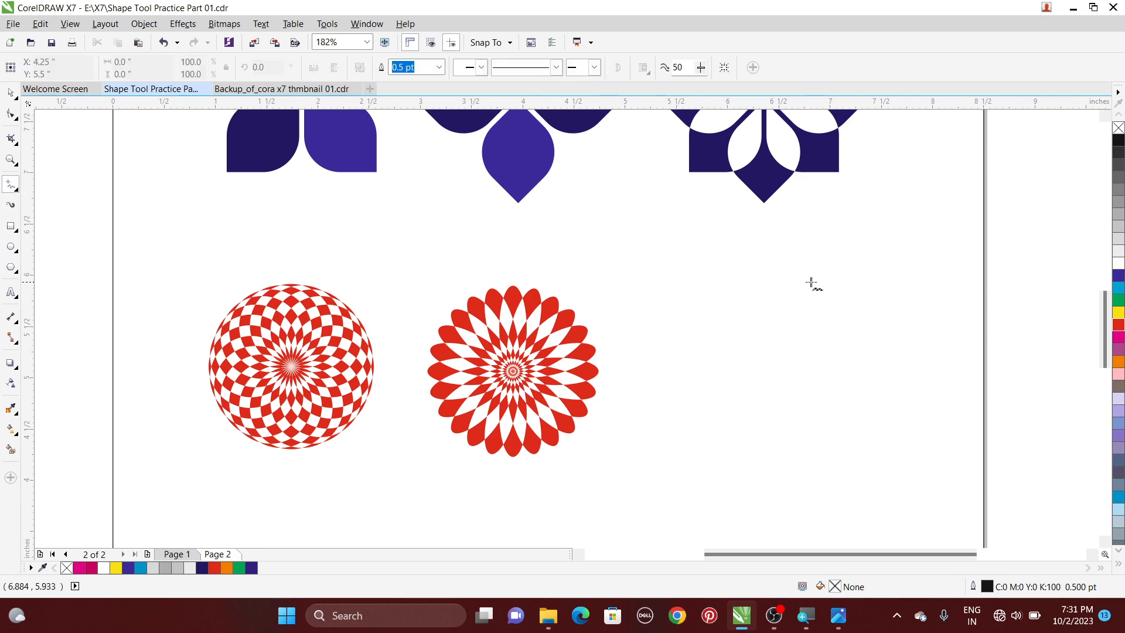
left_click(839, 616)
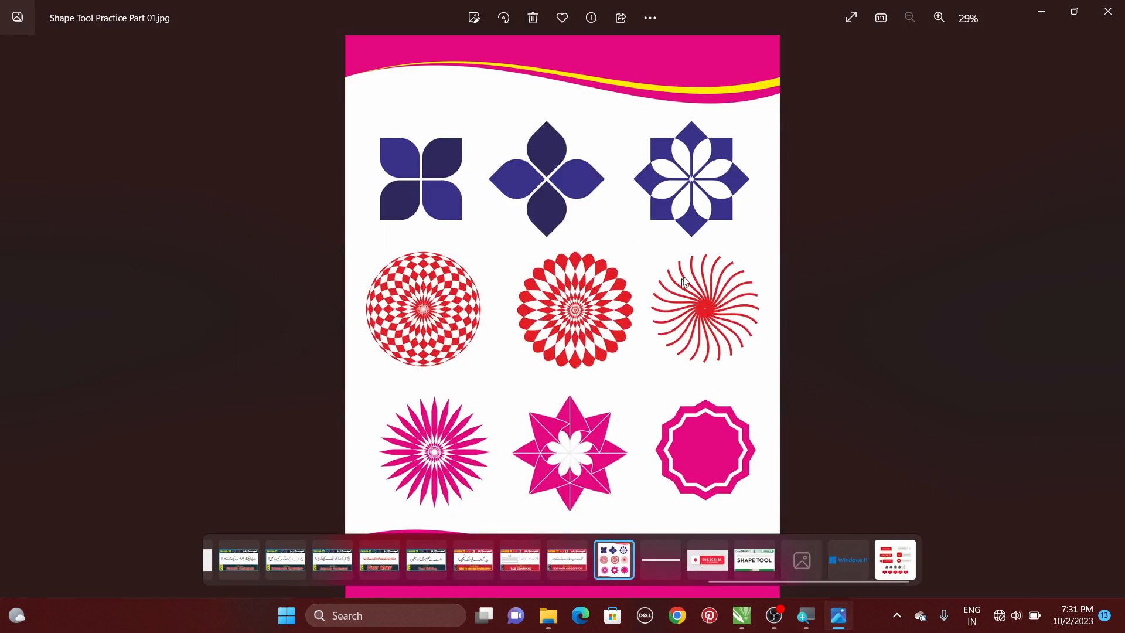
left_click(1049, 13)
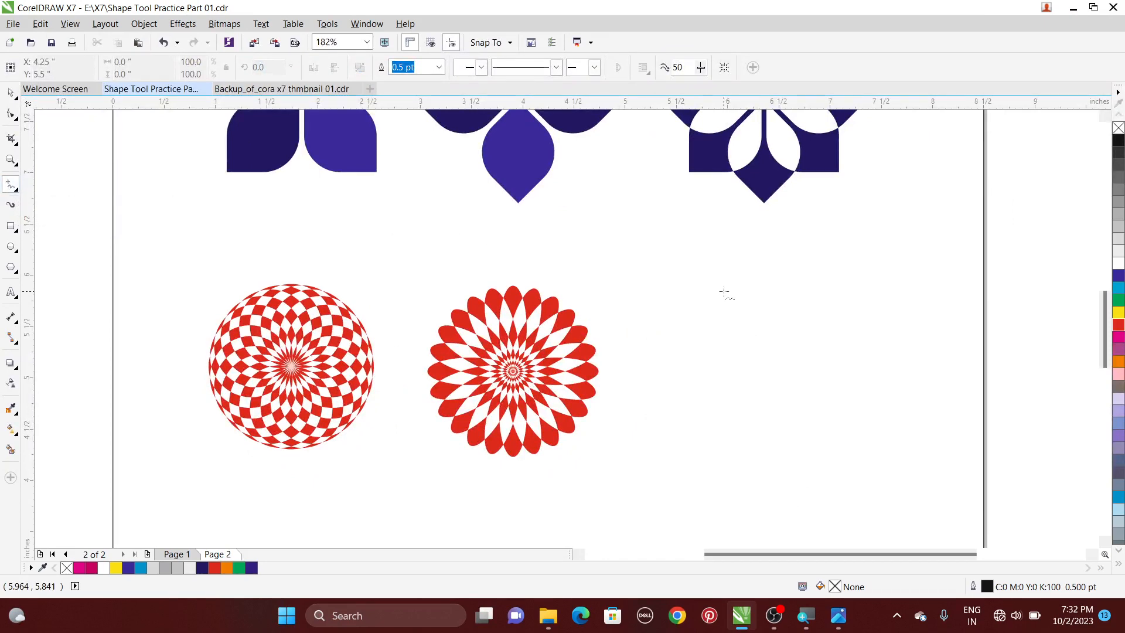
left_click(724, 293)
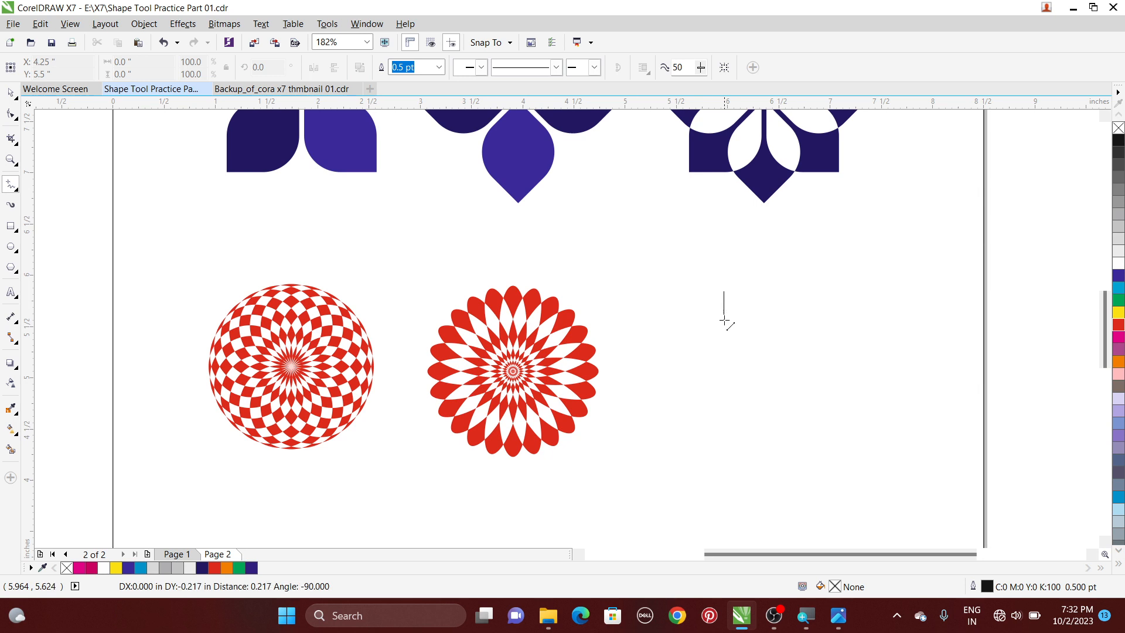
left_click(725, 356)
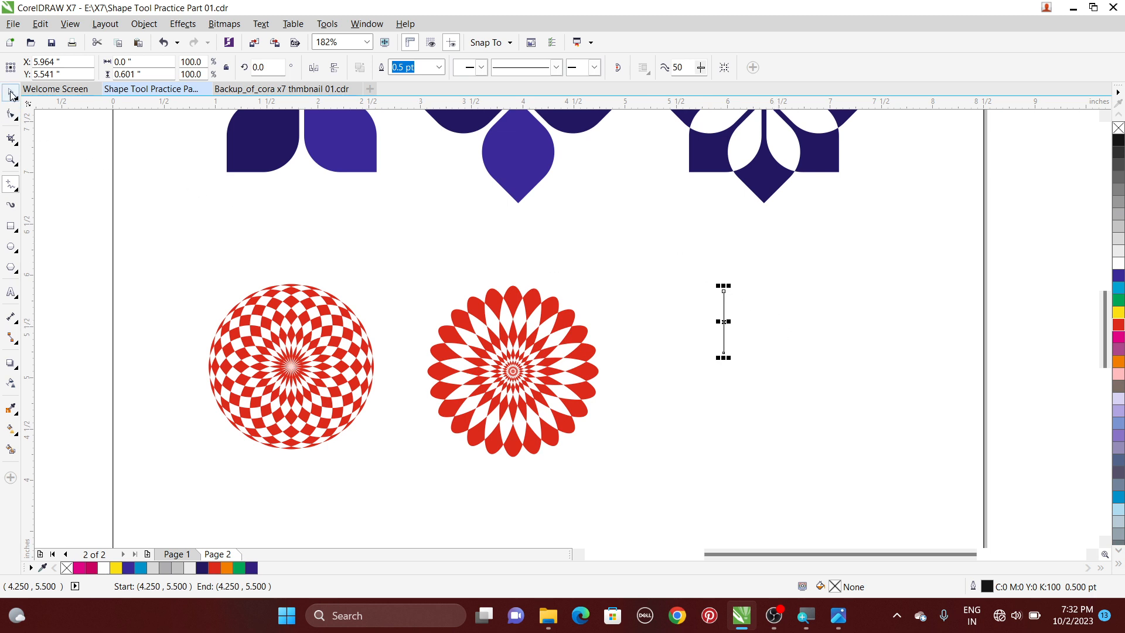
key("space")
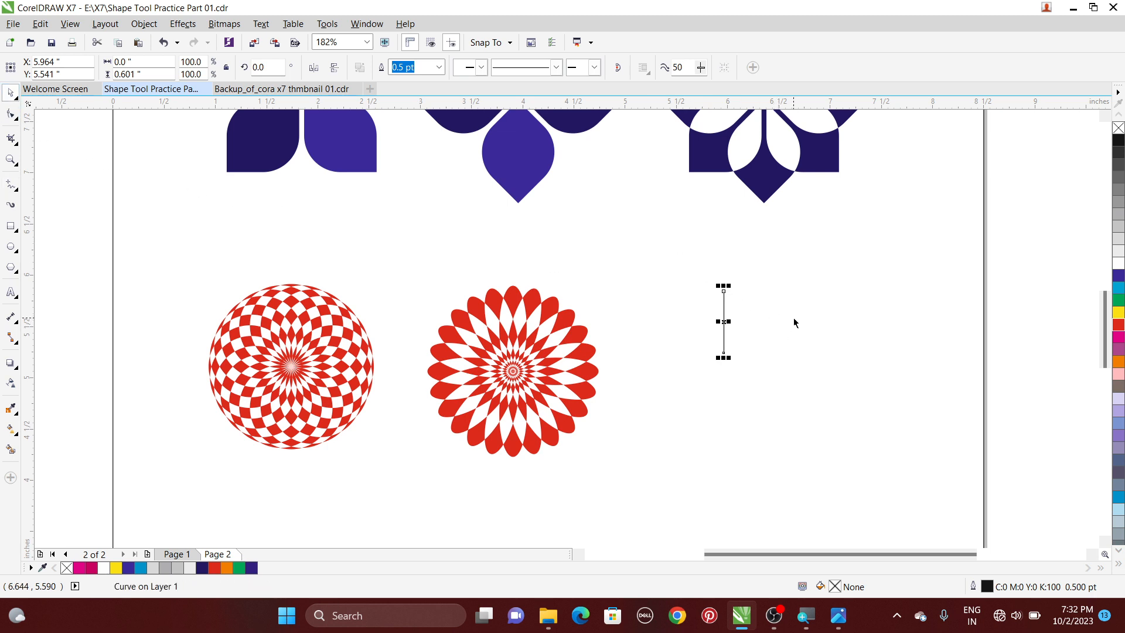
left_click(438, 68)
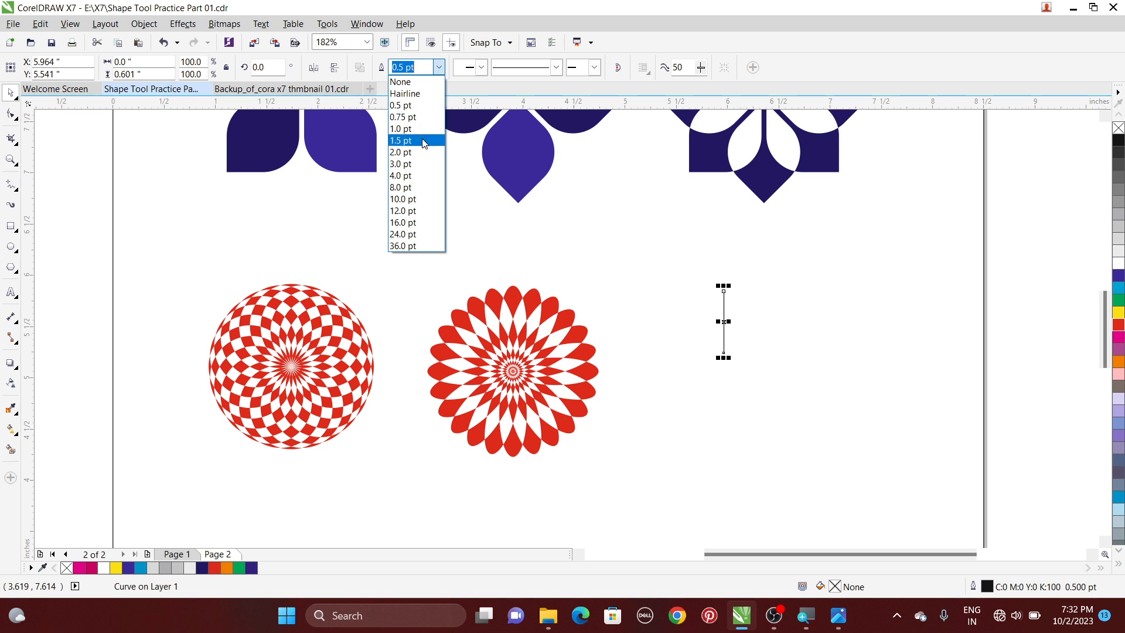
left_click(423, 141)
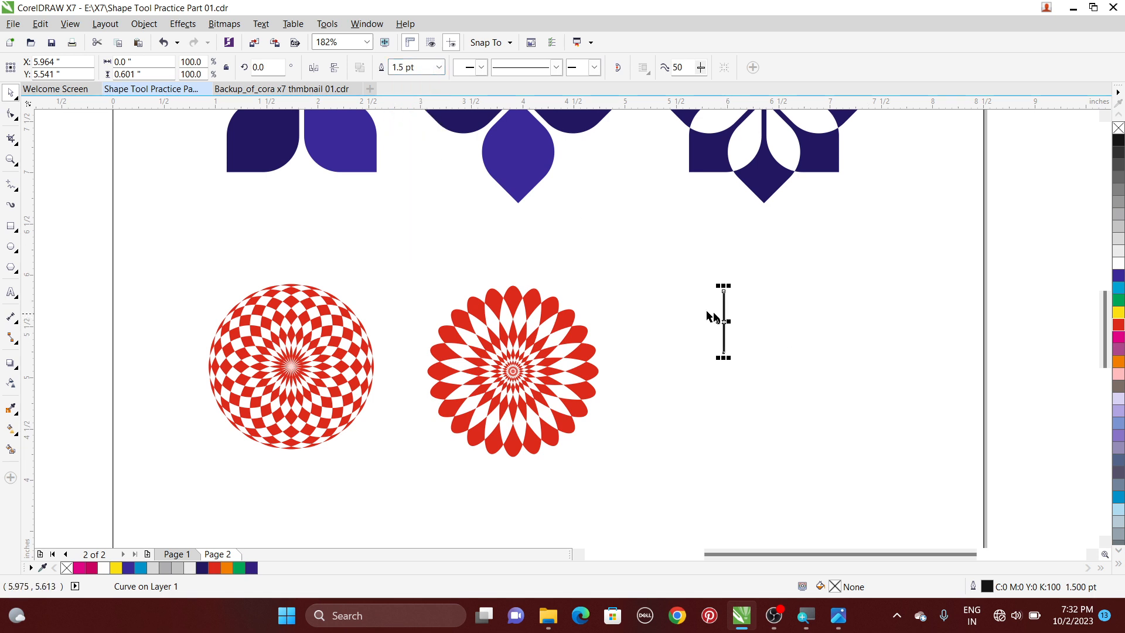
Step: Convert the vertical line to a curve and bend its two control handles in opposite directions to form a gentle S shape
left_click(10, 115)
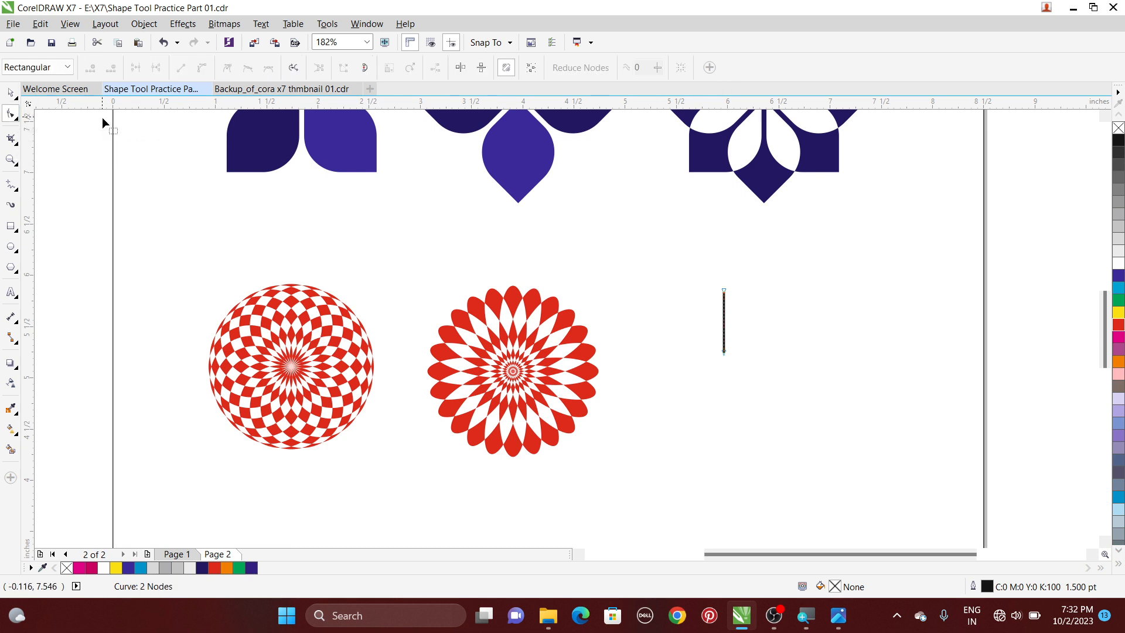
left_click(725, 321)
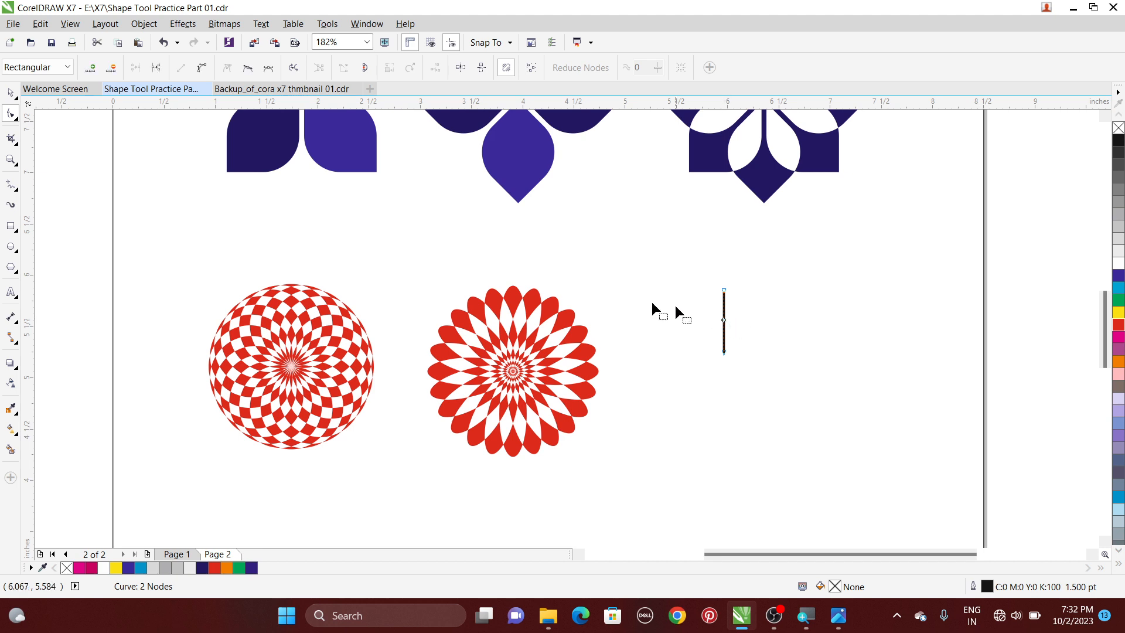
left_click(10, 160)
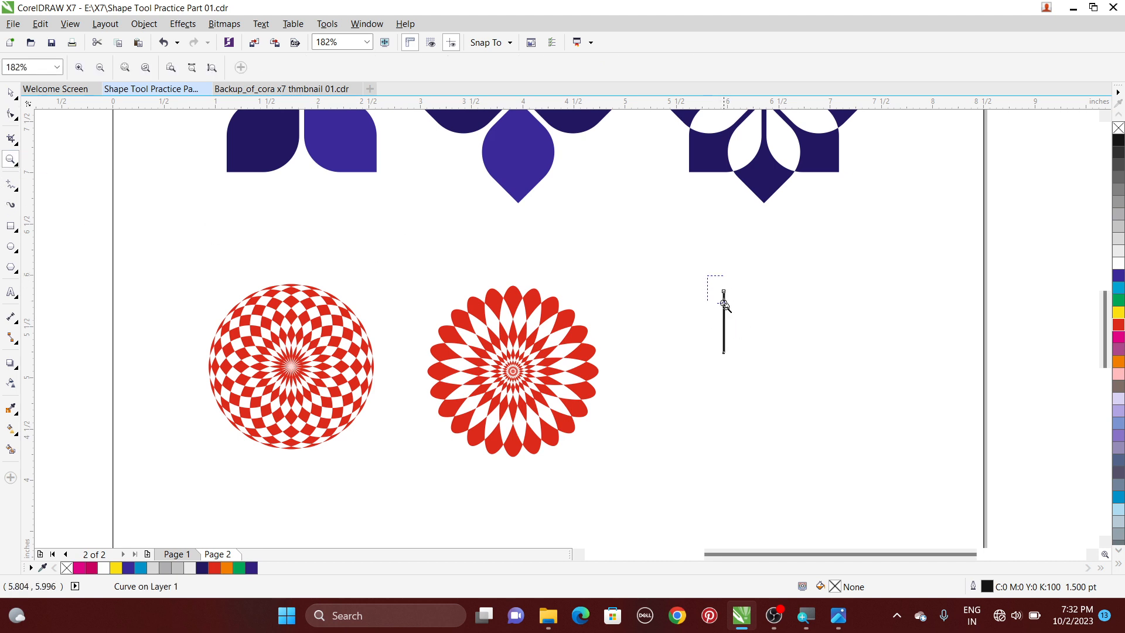
left_click_drag(724, 304, 760, 362)
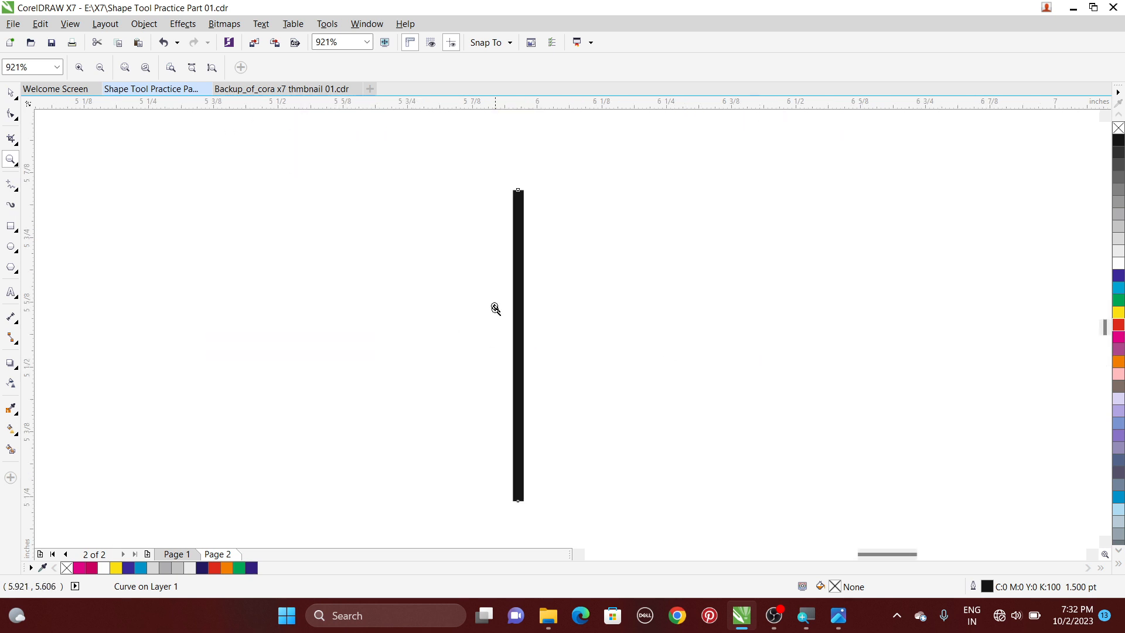
left_click(10, 114)
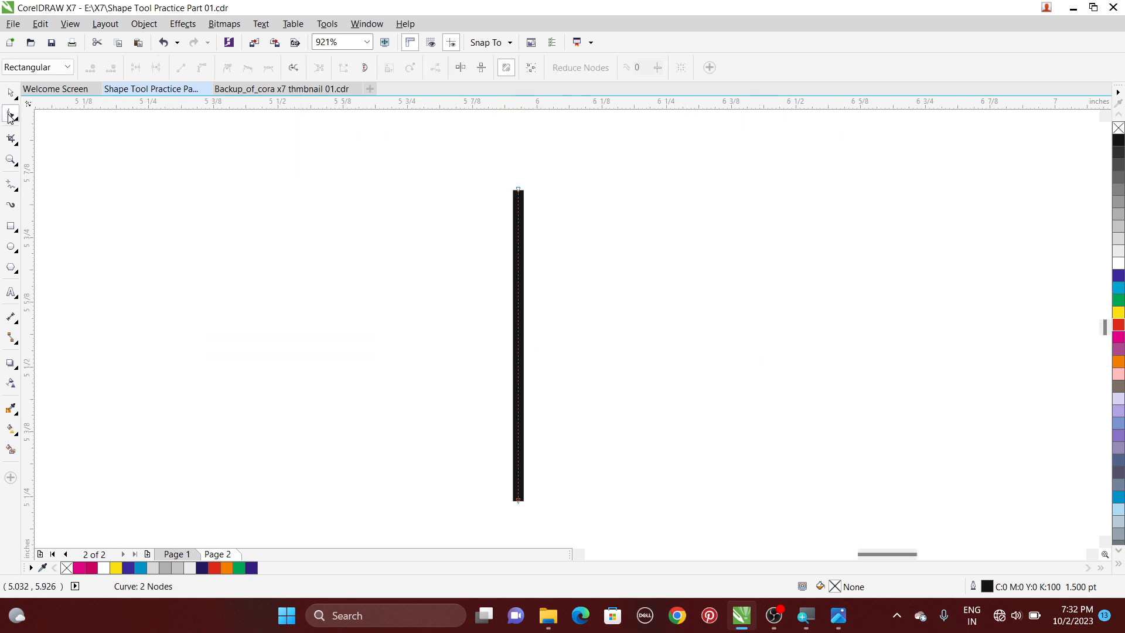
left_click(519, 337)
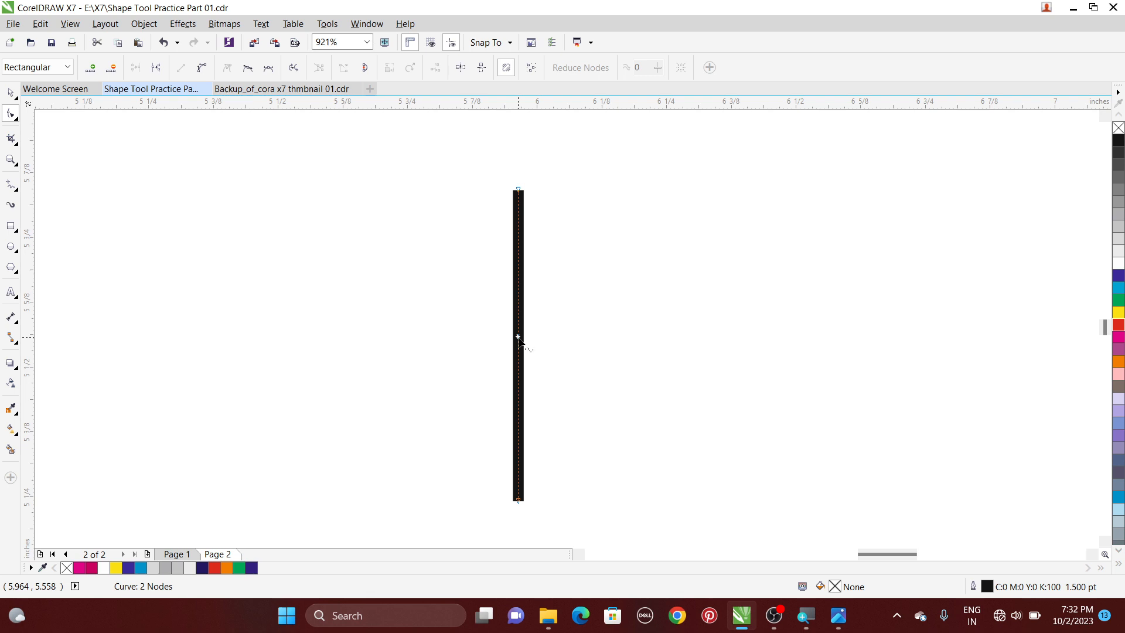
left_click(202, 70)
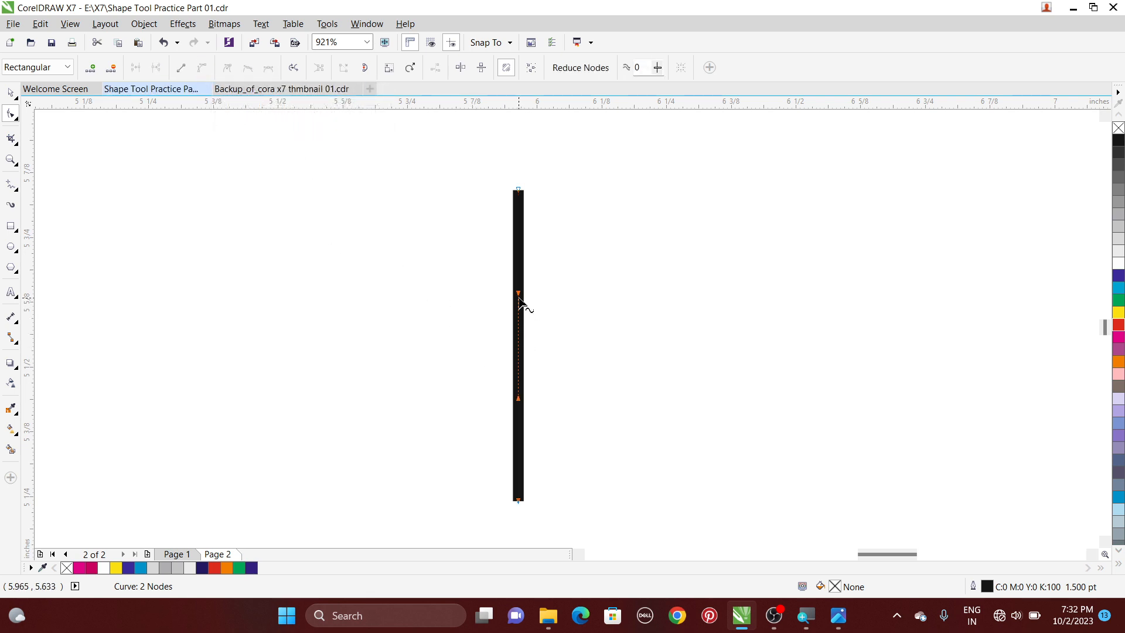
left_click_drag(519, 296, 461, 292)
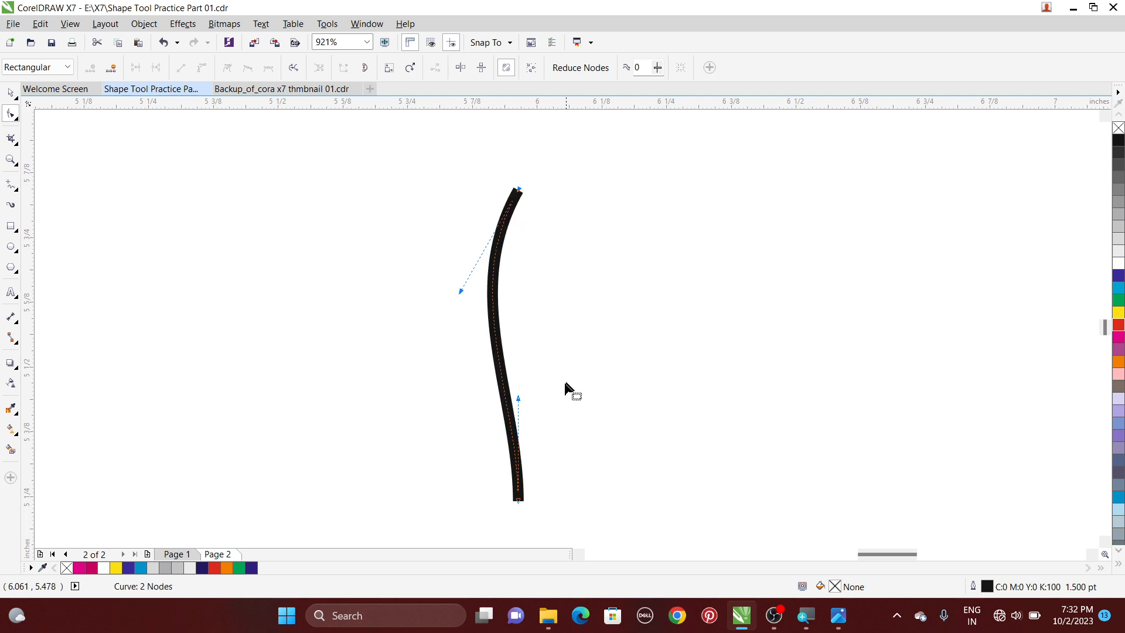
left_click_drag(519, 400, 586, 389)
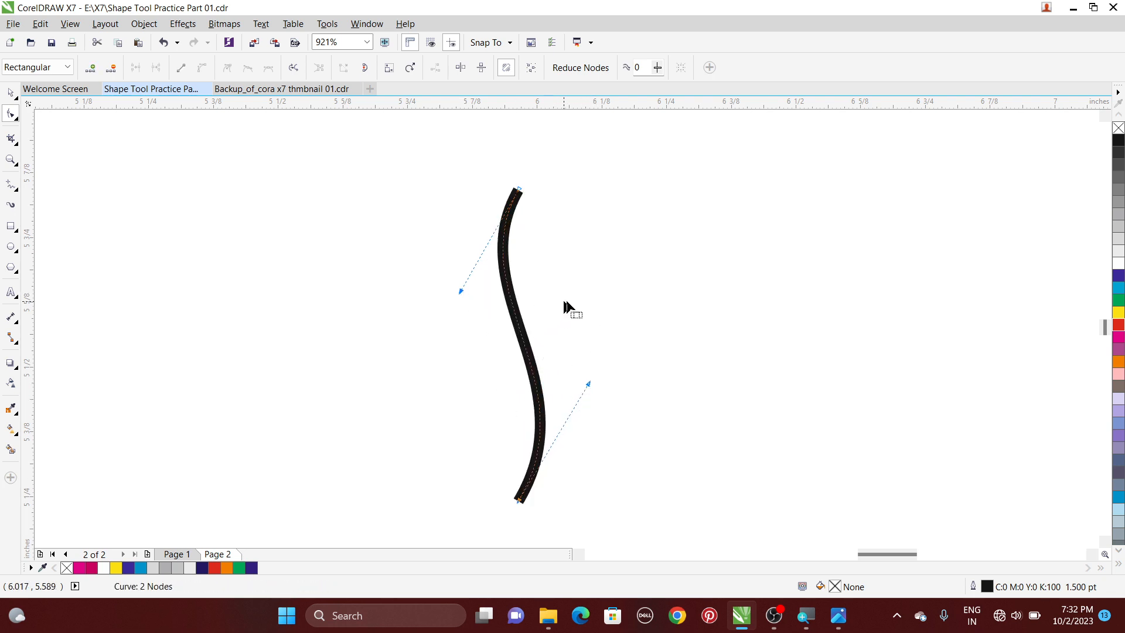
key("space")
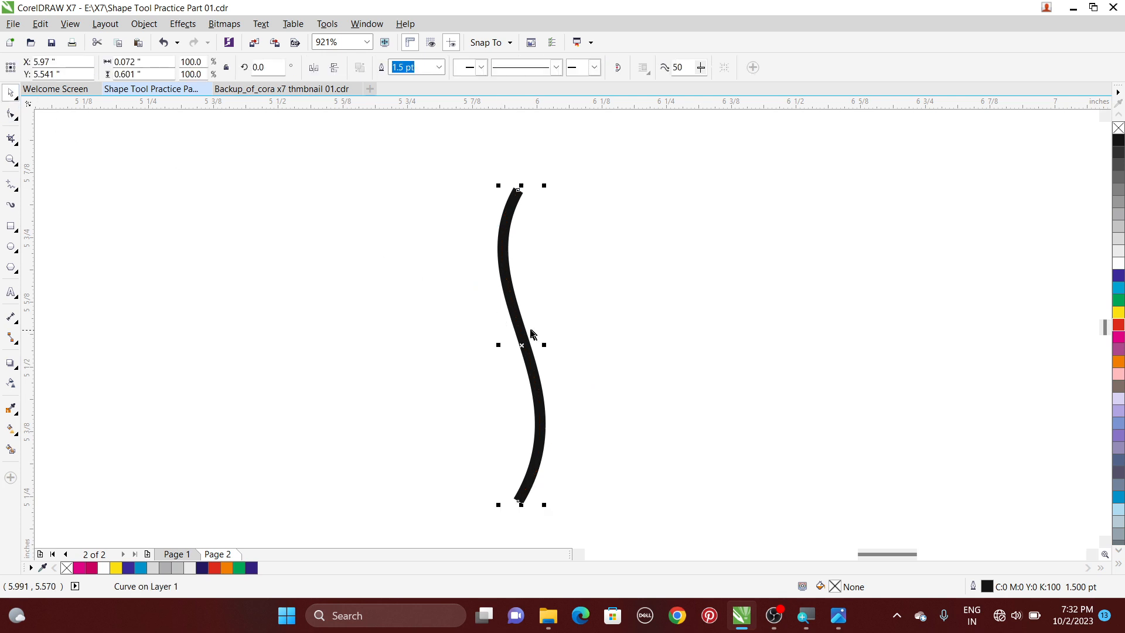
Step: Move the rotation centre of the S-shaped curve to its lower end point
left_click(525, 350)
left_click_drag(522, 345, 521, 502)
key("ctrl+z")
key("z")
right_click(534, 322)
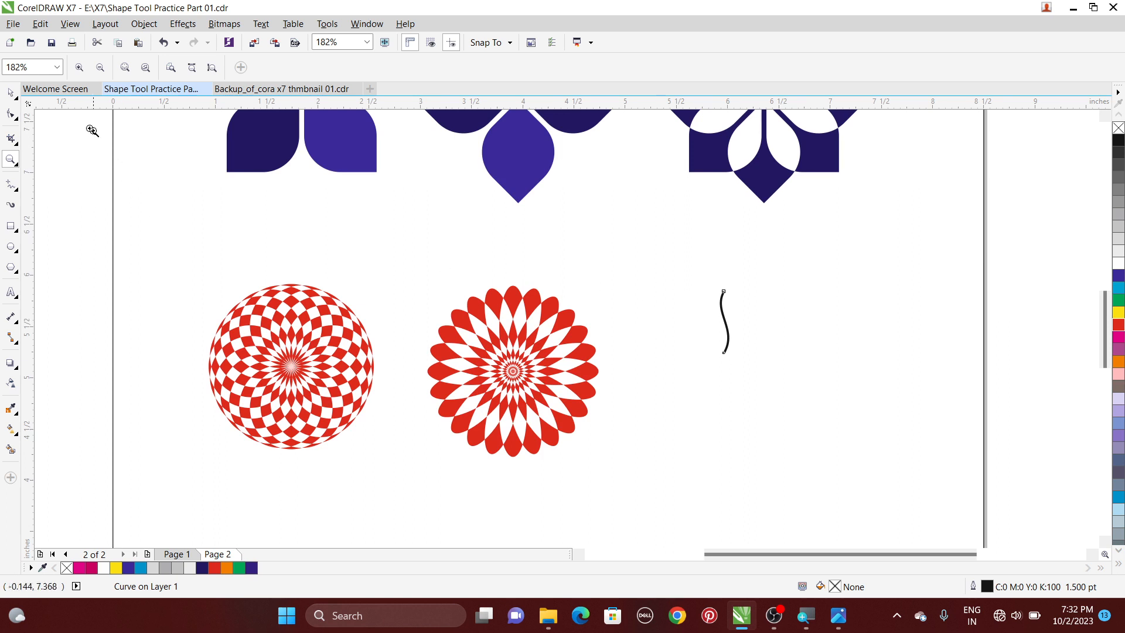
left_click(11, 92)
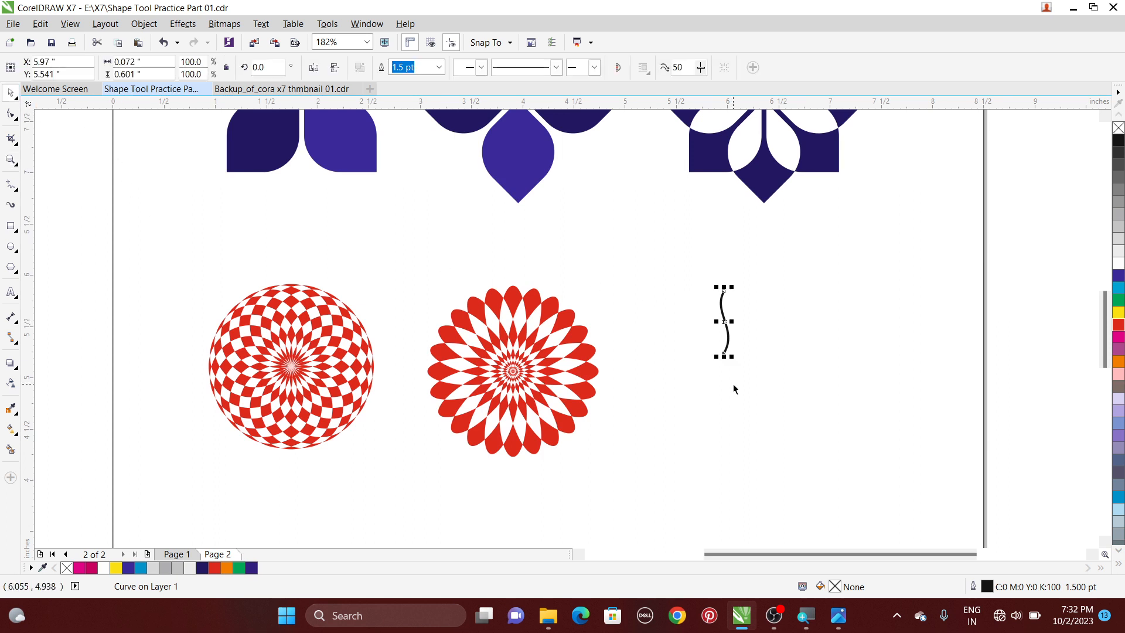
Step: Make a copy of the S-shaped curve rotated 15 degrees clockwise about its lower end point
left_click(723, 301)
left_click_drag(726, 286, 747, 299)
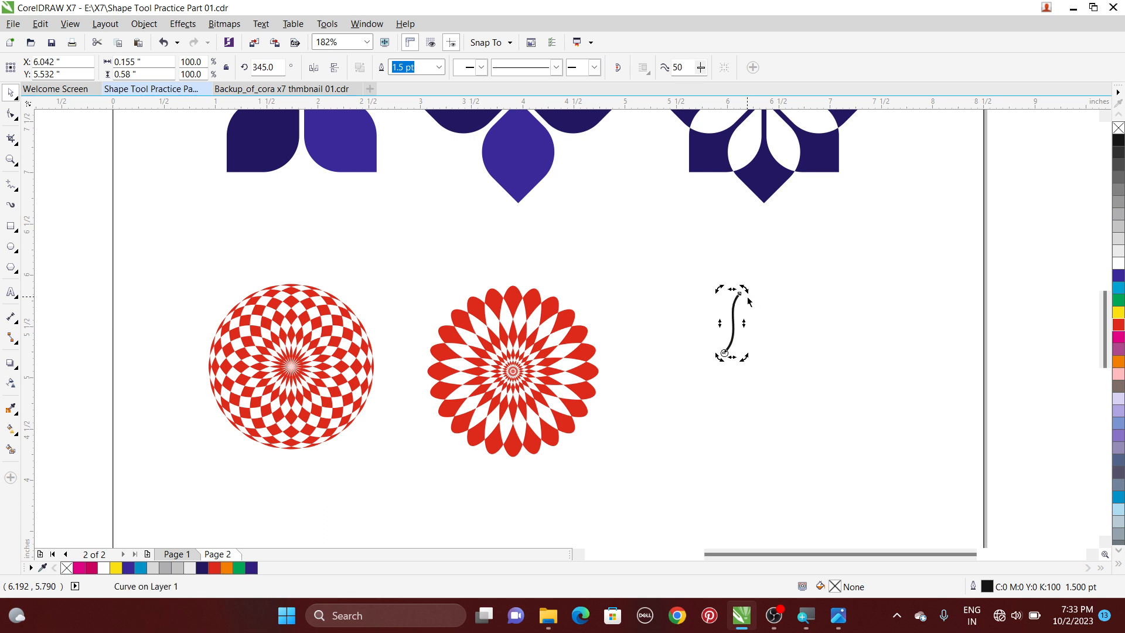
key("ctrl+z")
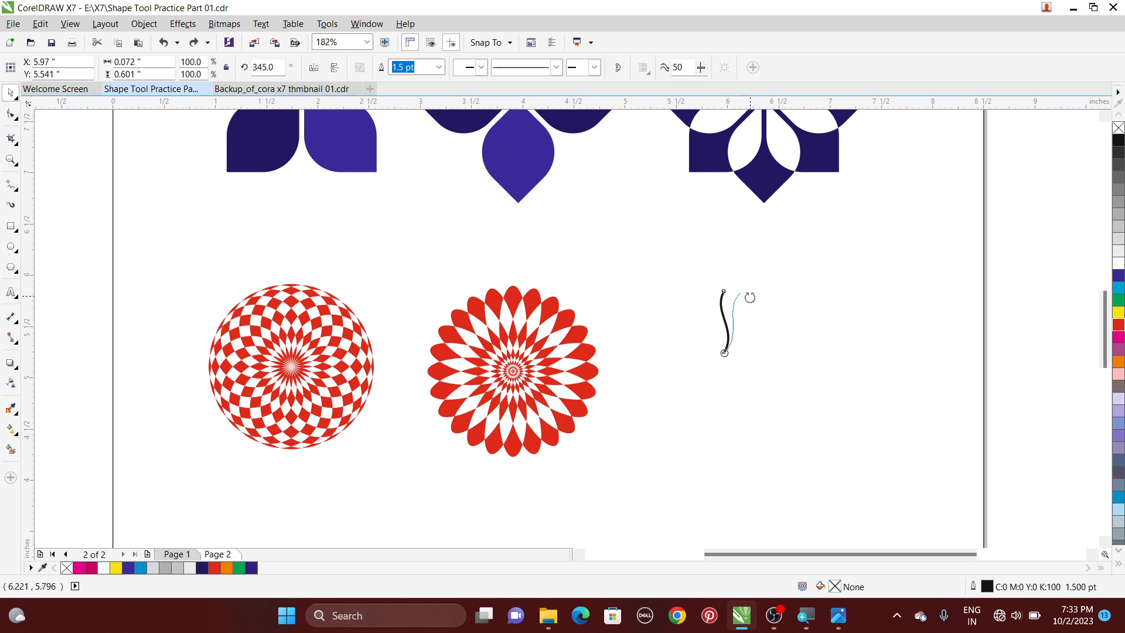
mouse_move(750, 297)
left_mouse_down()
mouse_move(766, 316)
mouse_move(735, 286)
mouse_move(756, 299)
mouse_move(743, 292)
left_mouse_up()
key("ctrl+z")
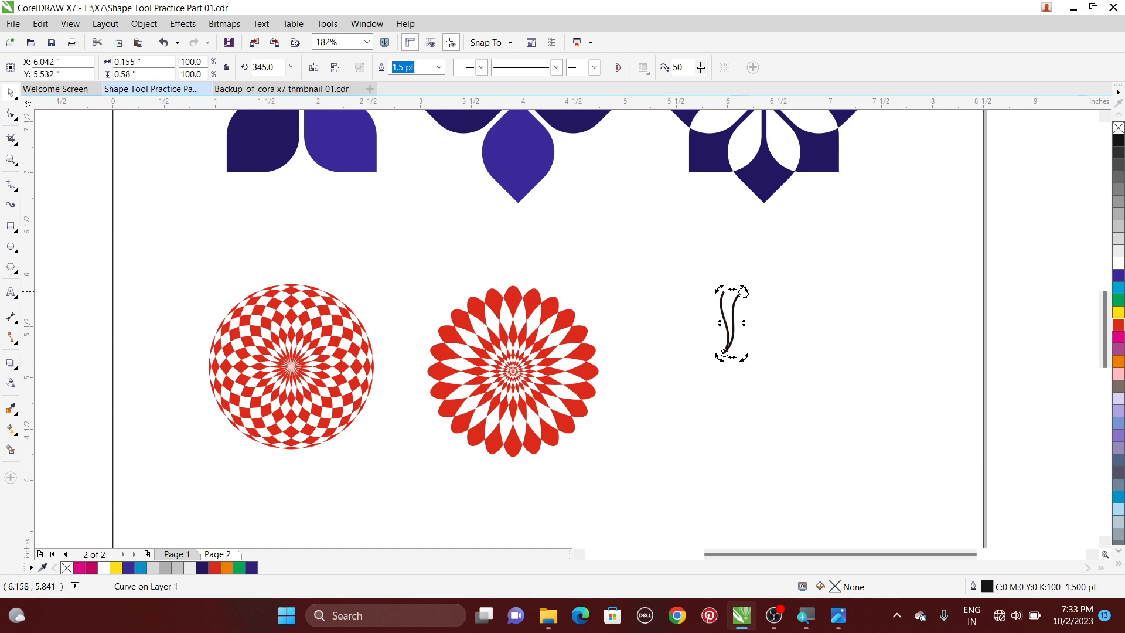
Step: Repeat the rotated copy until the S-shaped curves form a full circular swirl
key("ctrl+r")
key("ctrl+r")
key("ctrl+r")
key("ctrl+r")
key("ctrl+r")
key("ctrl+r")
key("ctrl+r")
key("ctrl+r")
key("ctrl+r")
key("ctrl+r")
key("ctrl+r")
key("ctrl+r")
key("ctrl+r")
key("ctrl+r")
key("ctrl+r")
key("ctrl+r")
key("ctrl+r")
key("ctrl+r")
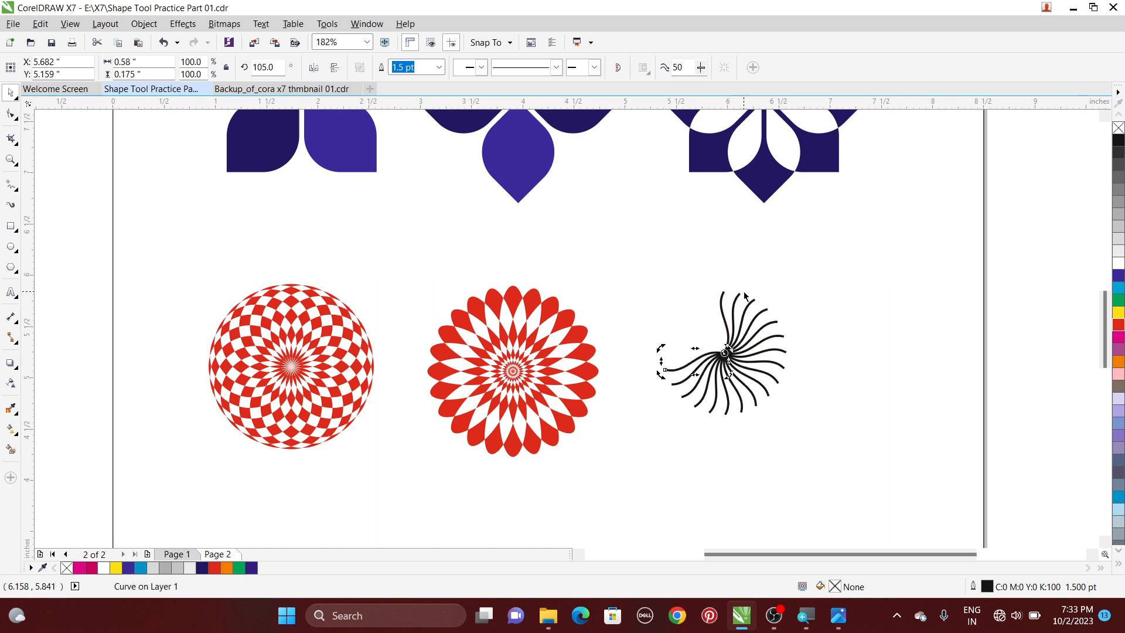
key("ctrl+r")
key("ctrl+r")
key("ctrl+r")
key("ctrl+r")
key("ctrl+r")
key("ctrl+r")
key("ctrl+r")
key("ctrl+r")
key("ctrl+r")
key("ctrl+r")
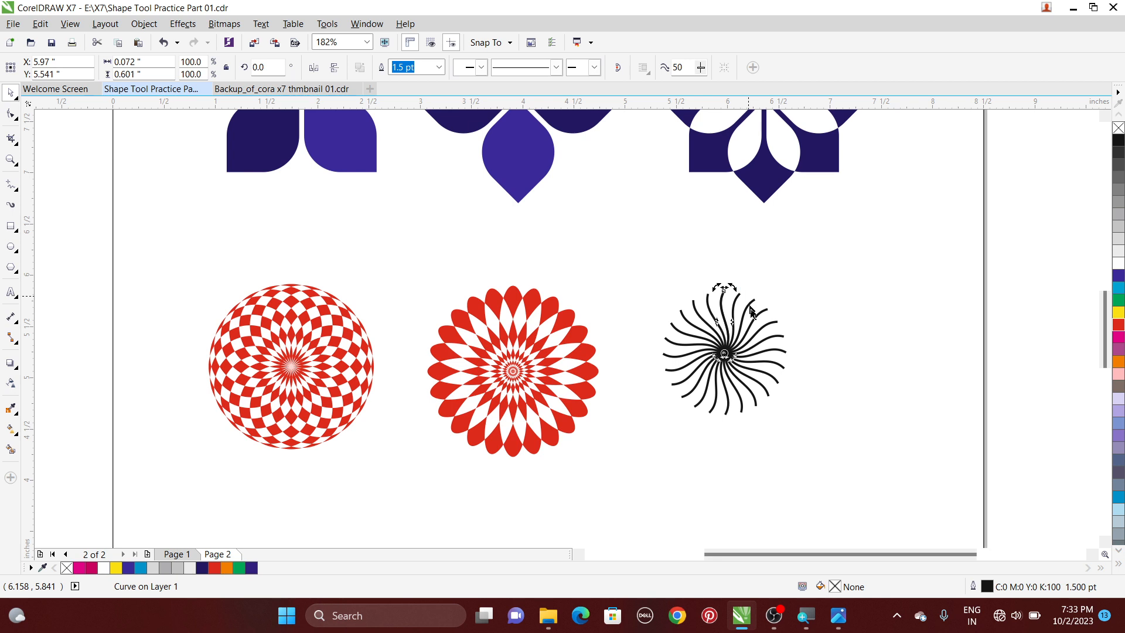
Step: Select all the curves of the swirl and change their outline colour to red
left_click(653, 279)
left_click_drag(644, 273, 835, 434)
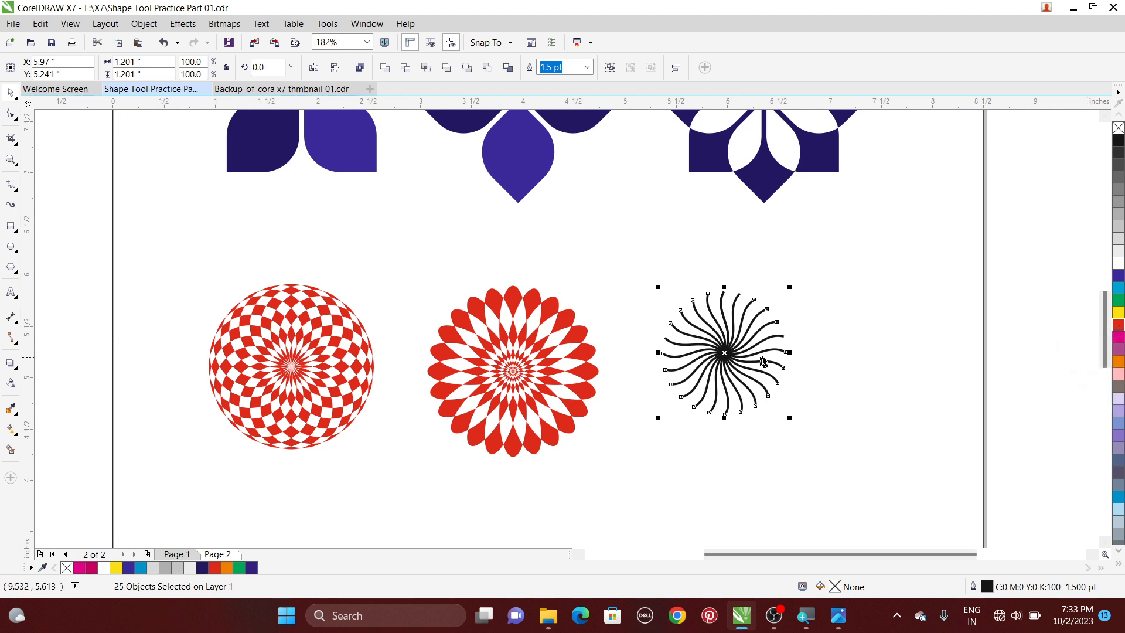
right_click(1119, 326)
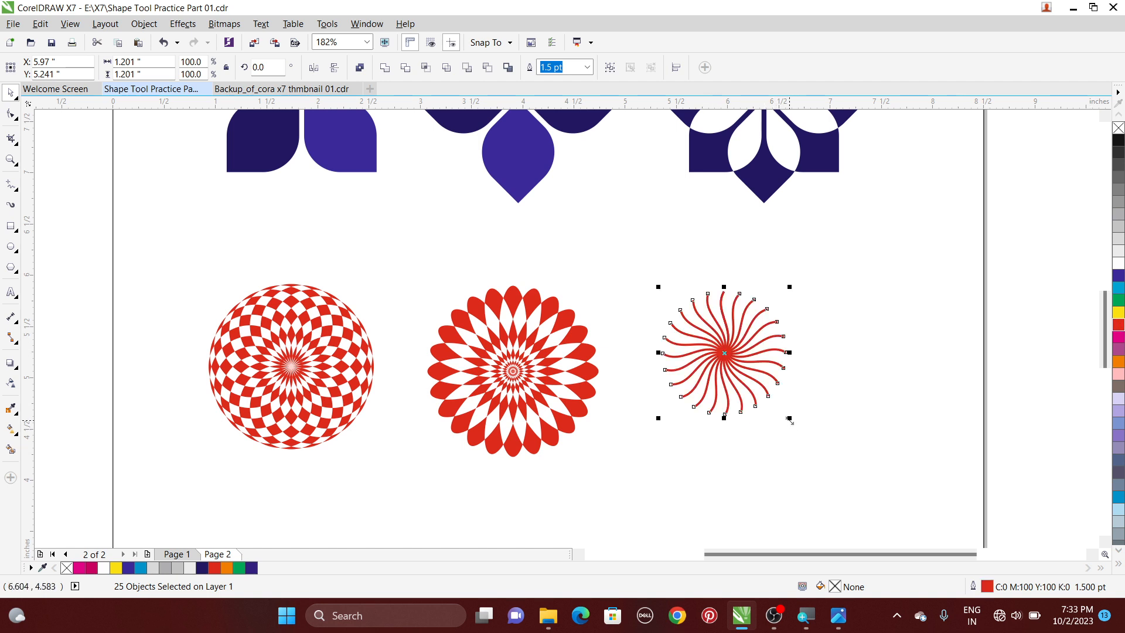
Step: Enlarge the red swirl proportionally to about 1.58 inches wide, reposition it beside the petal rosette and deselect it
left_click_drag(790, 418, 829, 457)
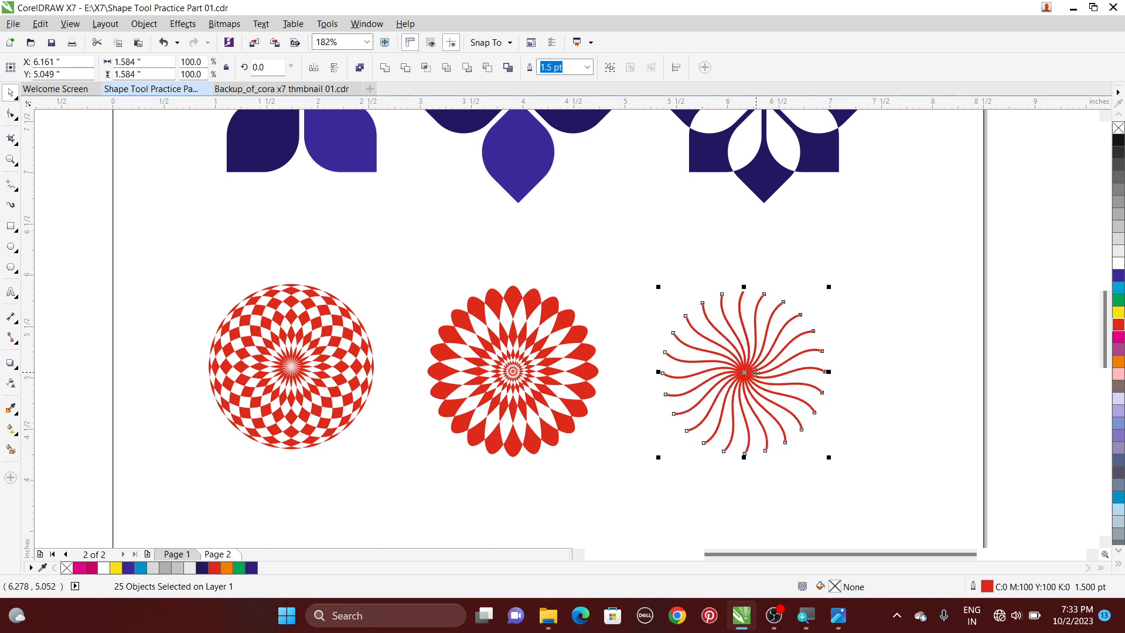
mouse_move(756, 372)
left_mouse_down()
mouse_move(773, 368)
mouse_move(758, 363)
left_mouse_up()
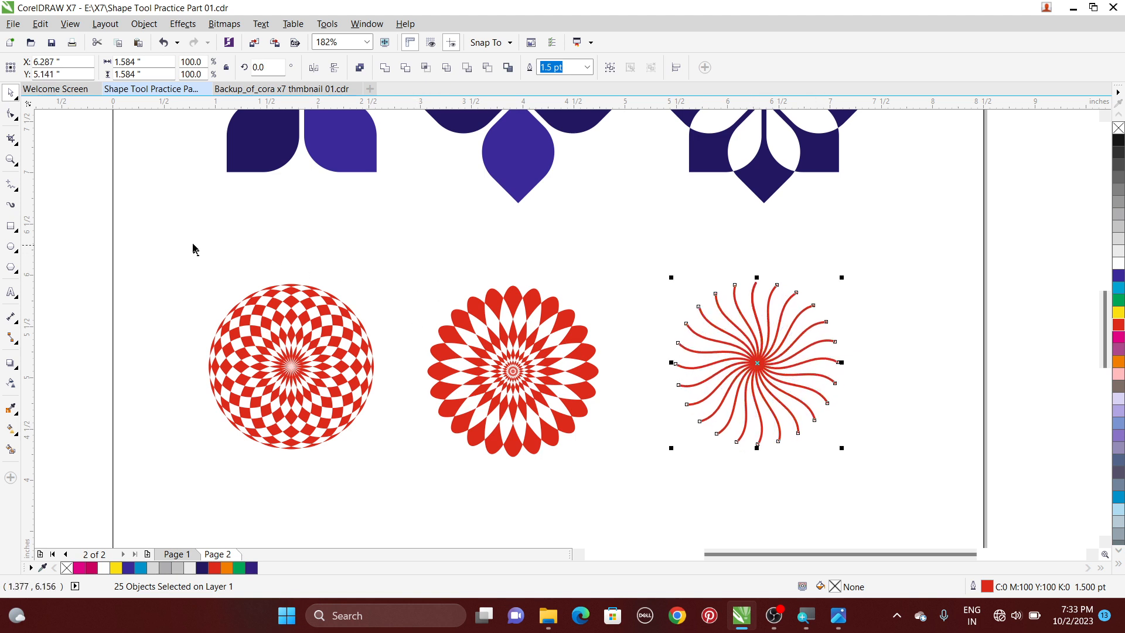
left_click(139, 230)
Step: Unlock all locked objects in the document
left_click(144, 23)
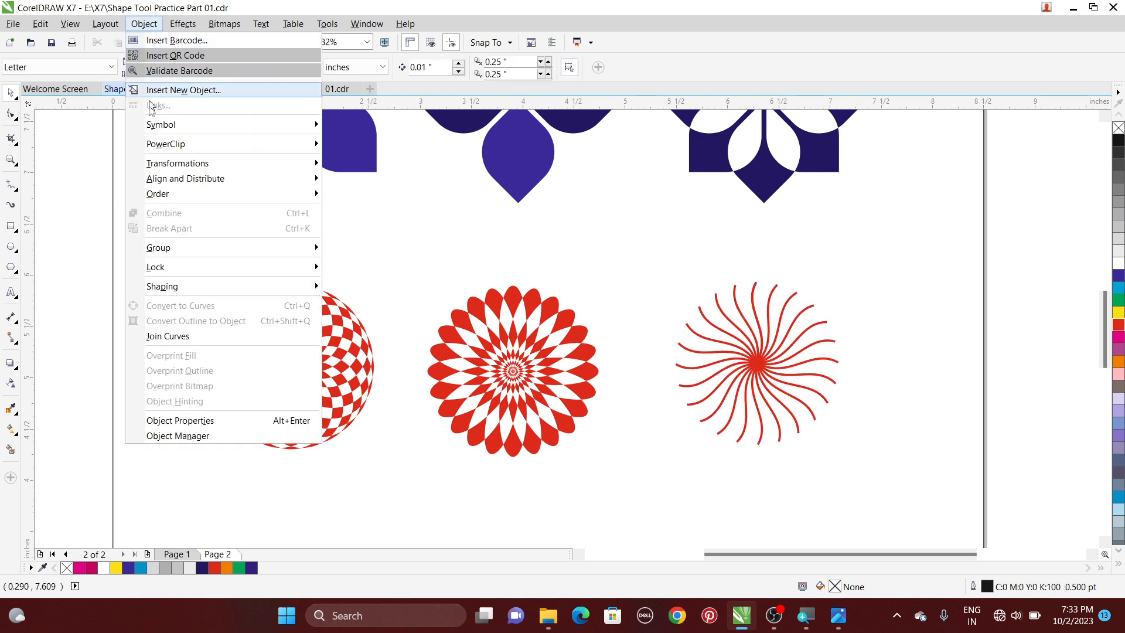
mouse_move(221, 267)
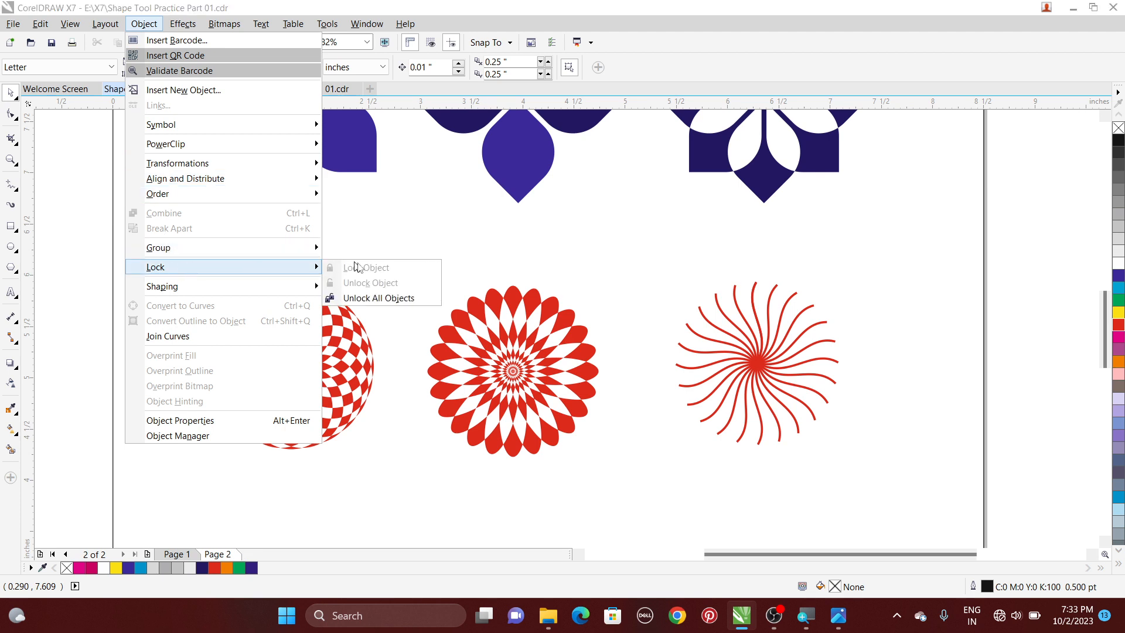
left_click(376, 298)
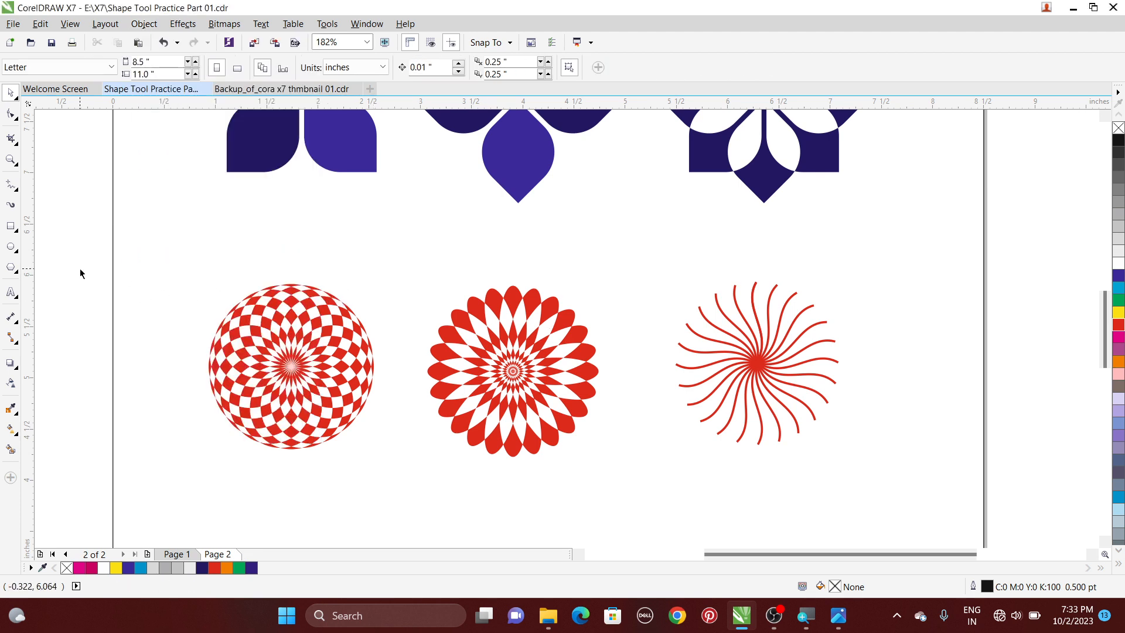
Step: Select the row of three red patterns, enlarge it to about 6.475 inches wide and group it
left_click_drag(80, 269, 862, 463)
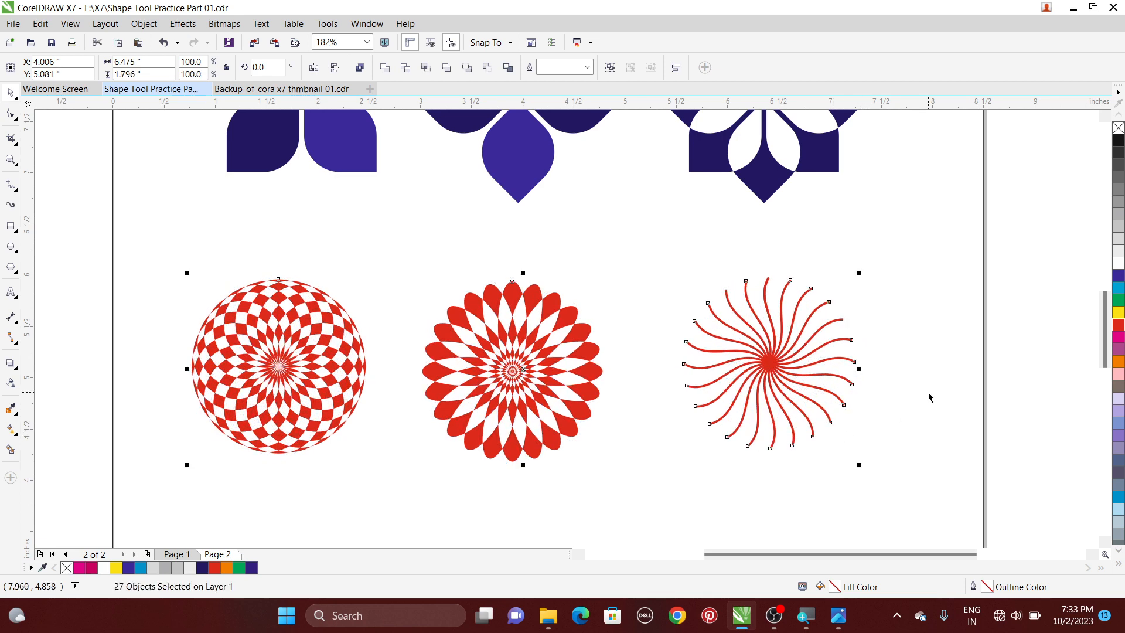
key("ctrl+g")
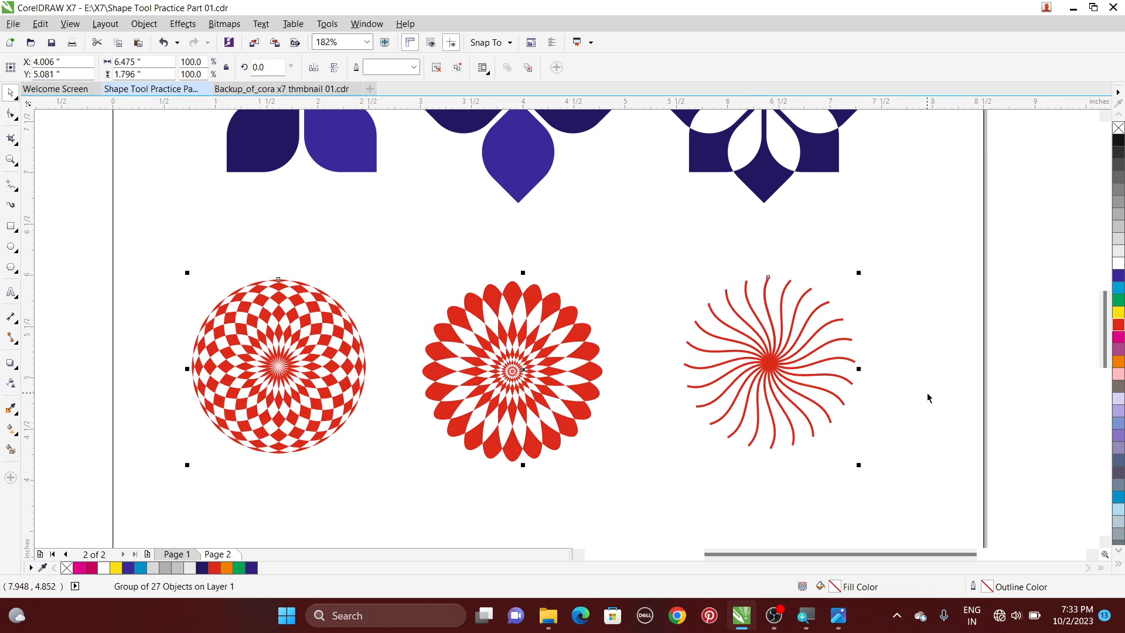
Step: Centre the grouped row of red patterns horizontally on the 8.5 by 11 inch page background and clear the selection
left_click(928, 398, "shift")
key("e")
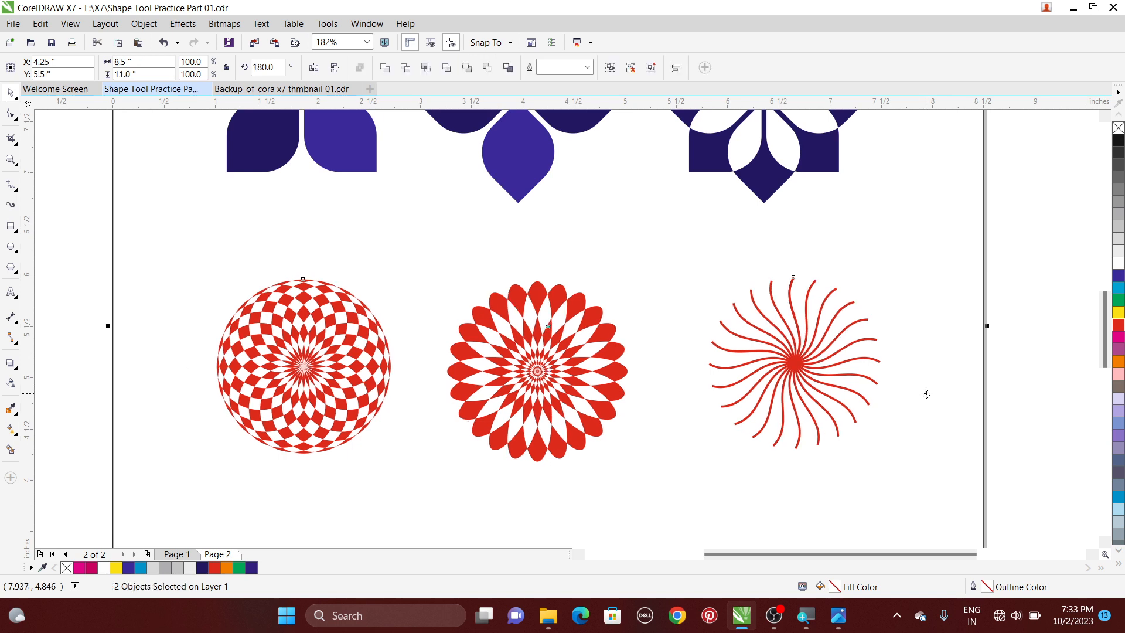
left_click(82, 241)
Step: View the whole page, examine the reference image in the Photos viewer for the next row, and return to CorelDRAW
key("z")
key("shift+F4")
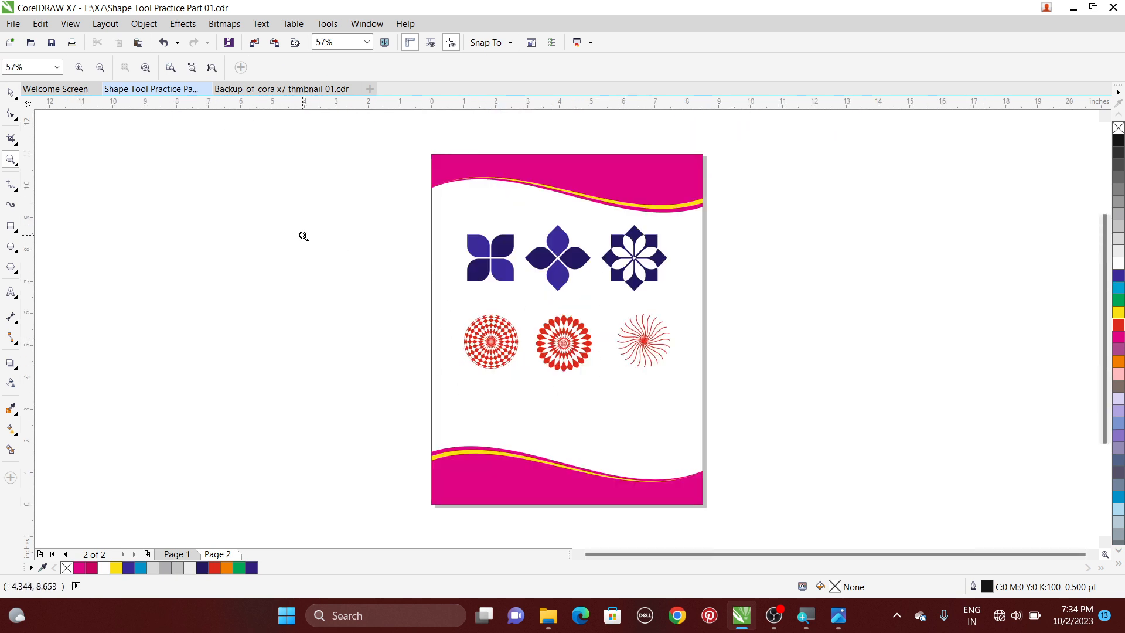
left_click(10, 93)
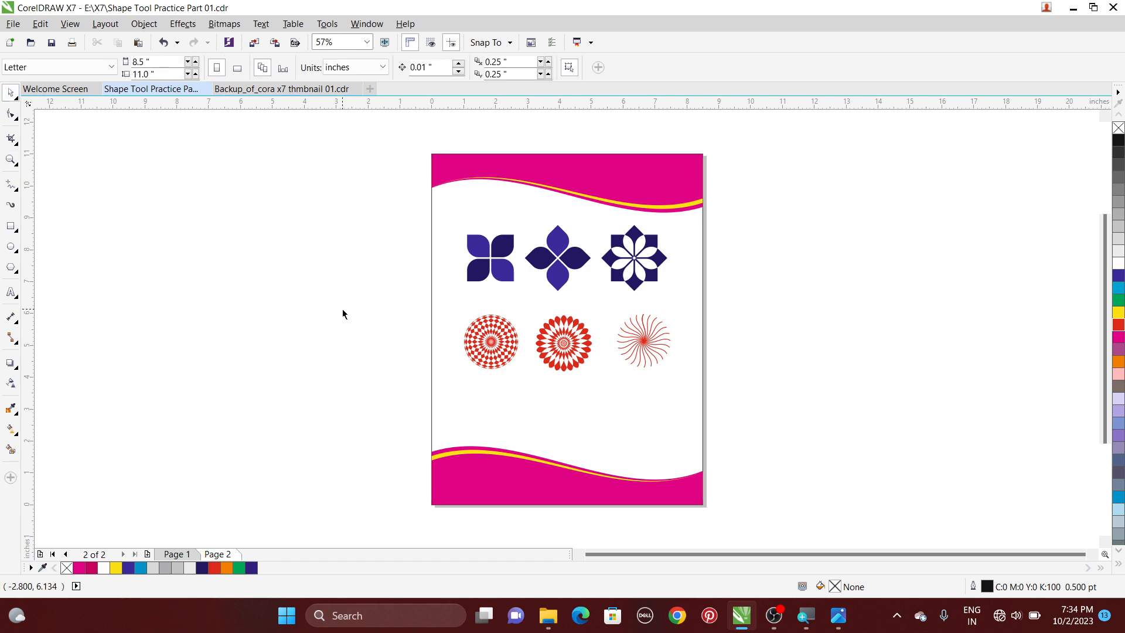
left_click(833, 620)
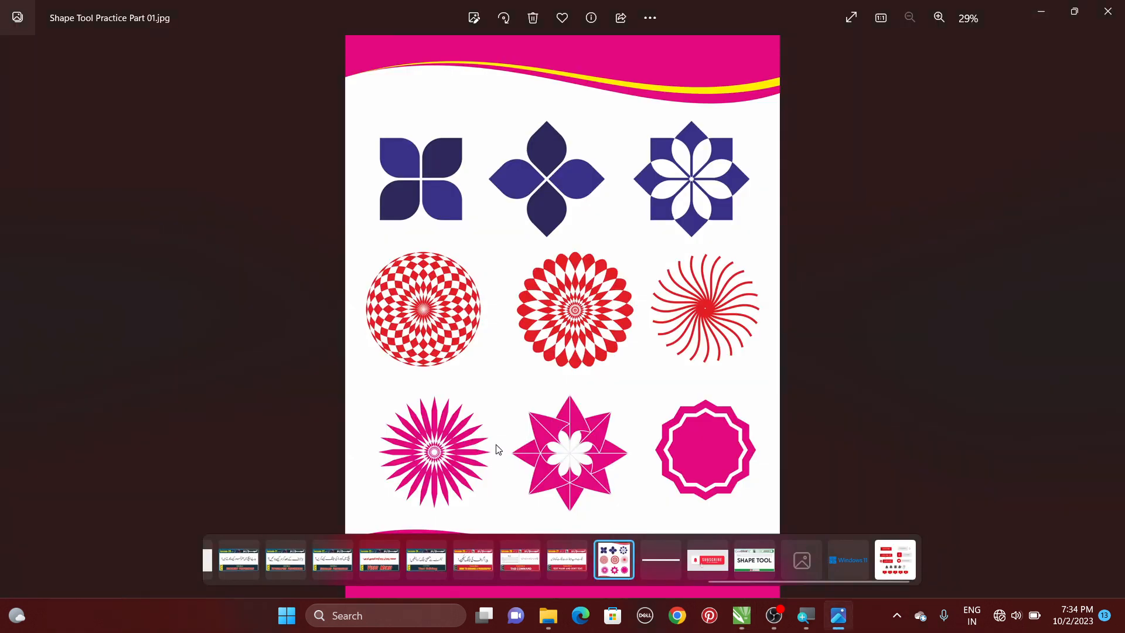
left_click(1042, 14)
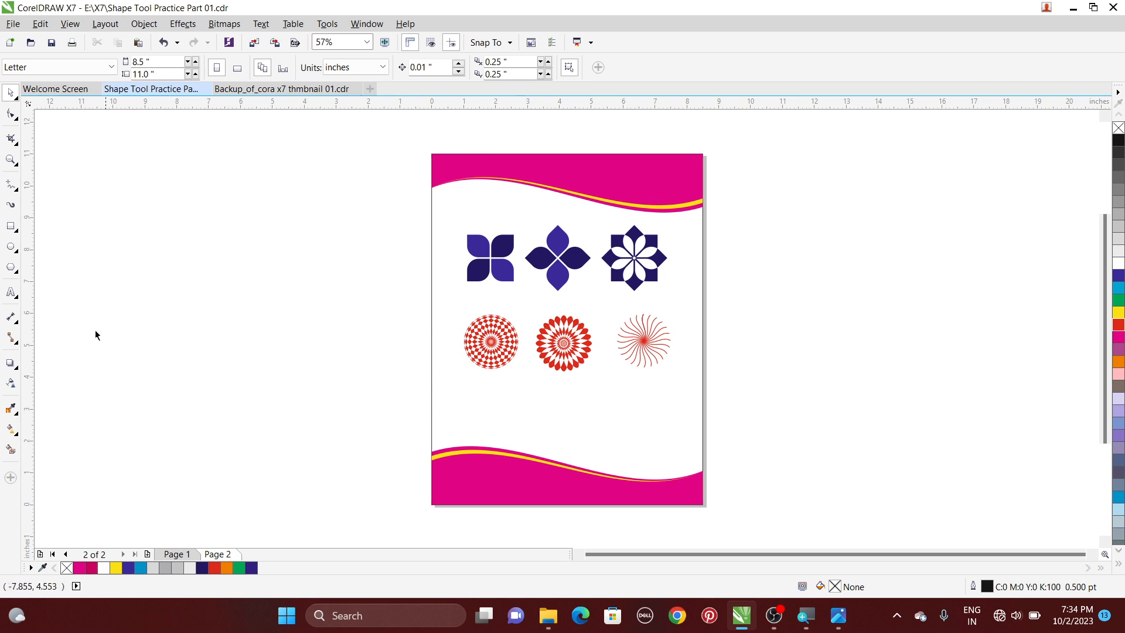
Step: Draw a narrow five-sided polygon about 0.11 inches wide and 0.9 inches high below the first red pattern
left_click(10, 159)
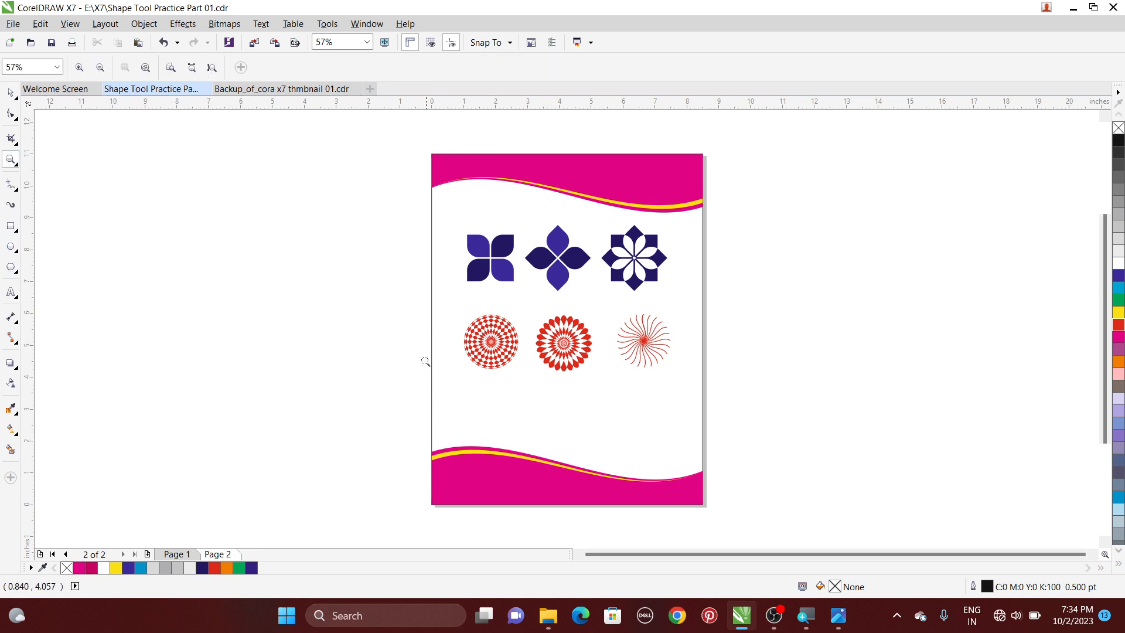
left_click_drag(406, 346, 765, 479)
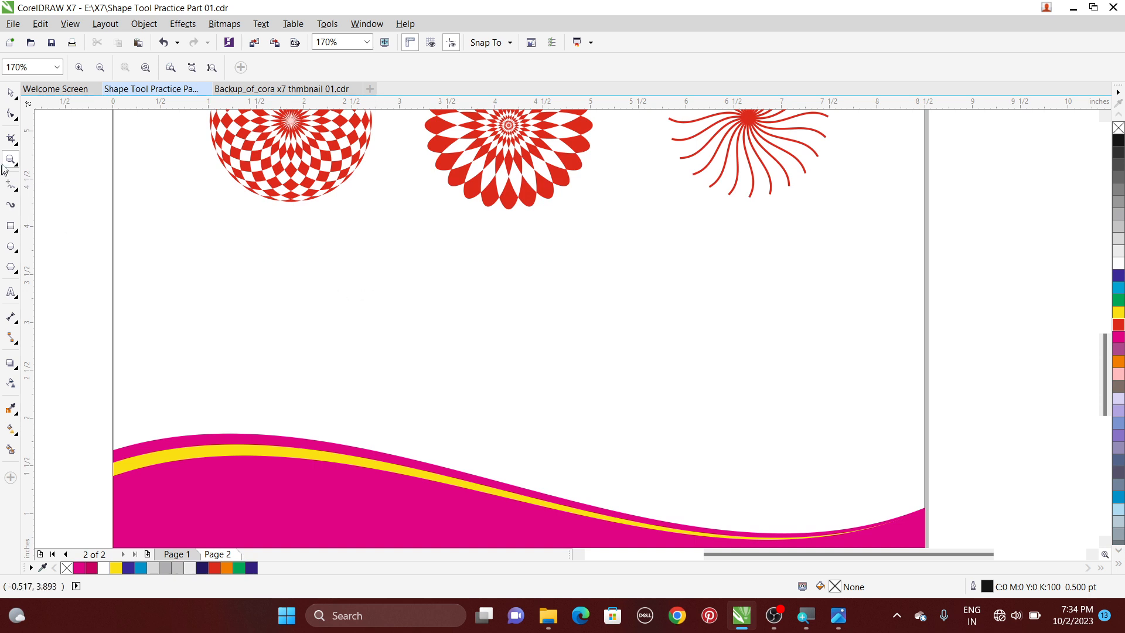
left_click(8, 96)
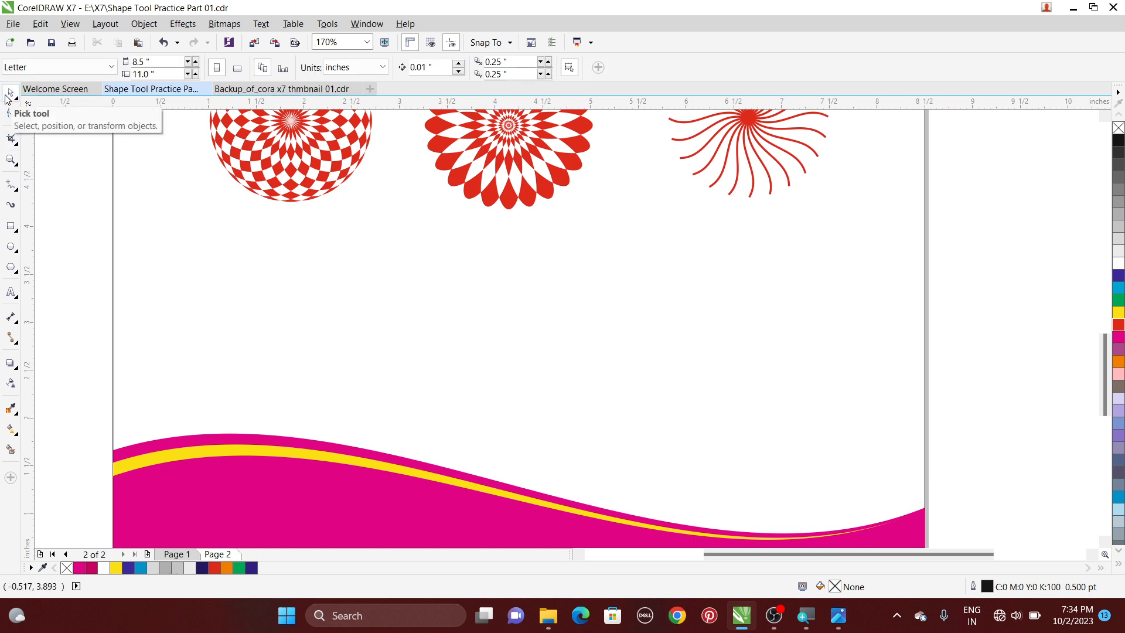
left_click(10, 268)
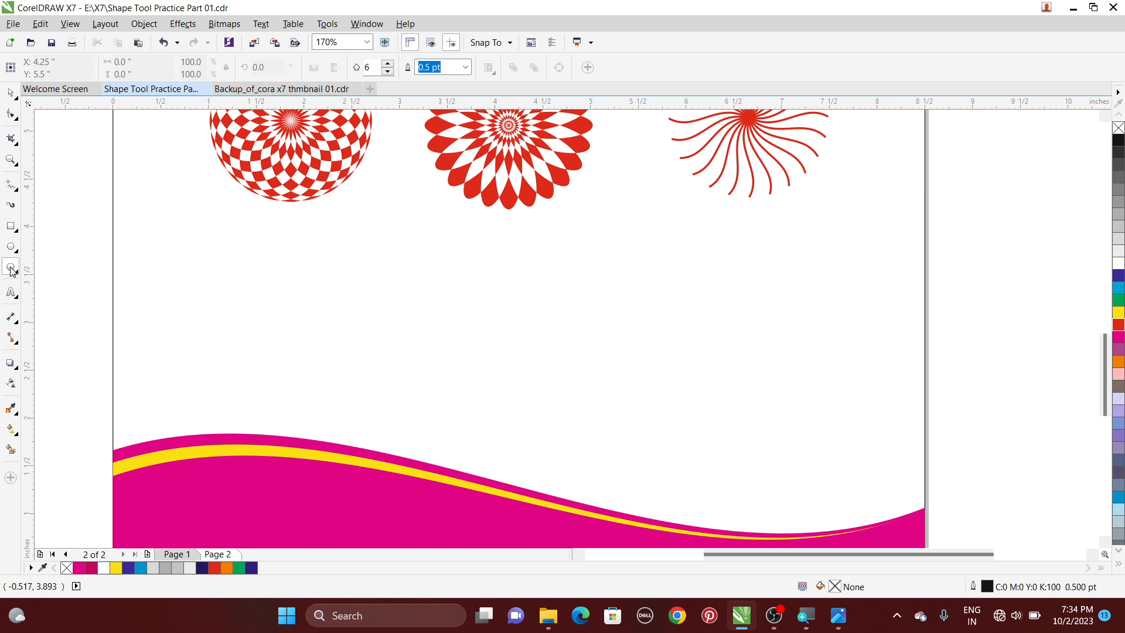
left_click(388, 72)
left_click(387, 63)
left_click(387, 63)
left_click_drag(249, 260, 261, 352)
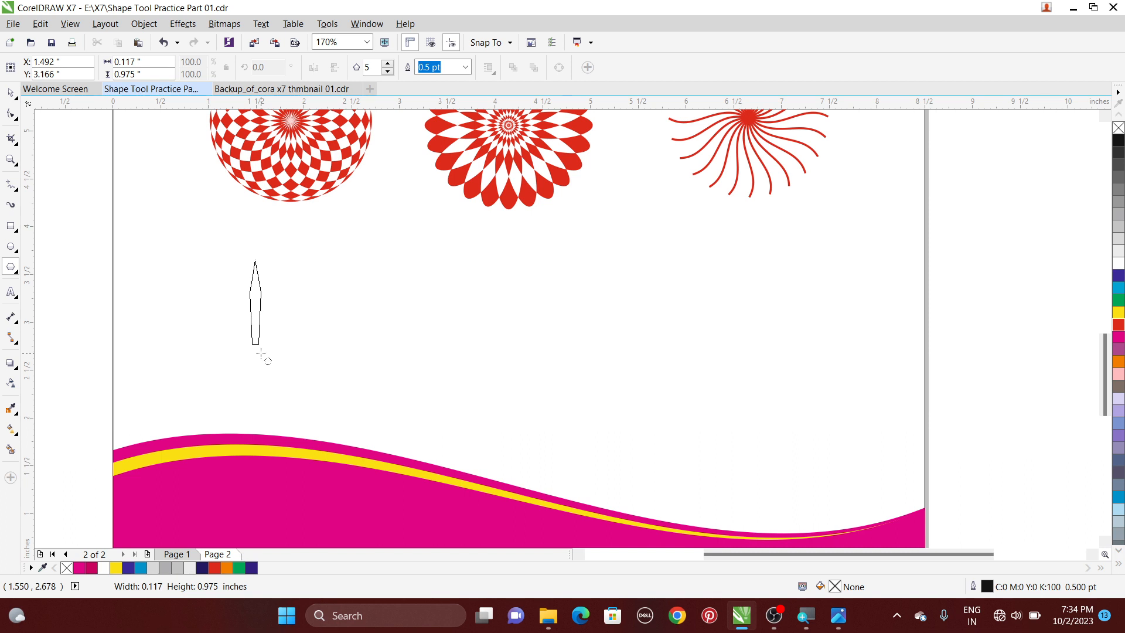
left_click_drag(260, 353, 259, 354)
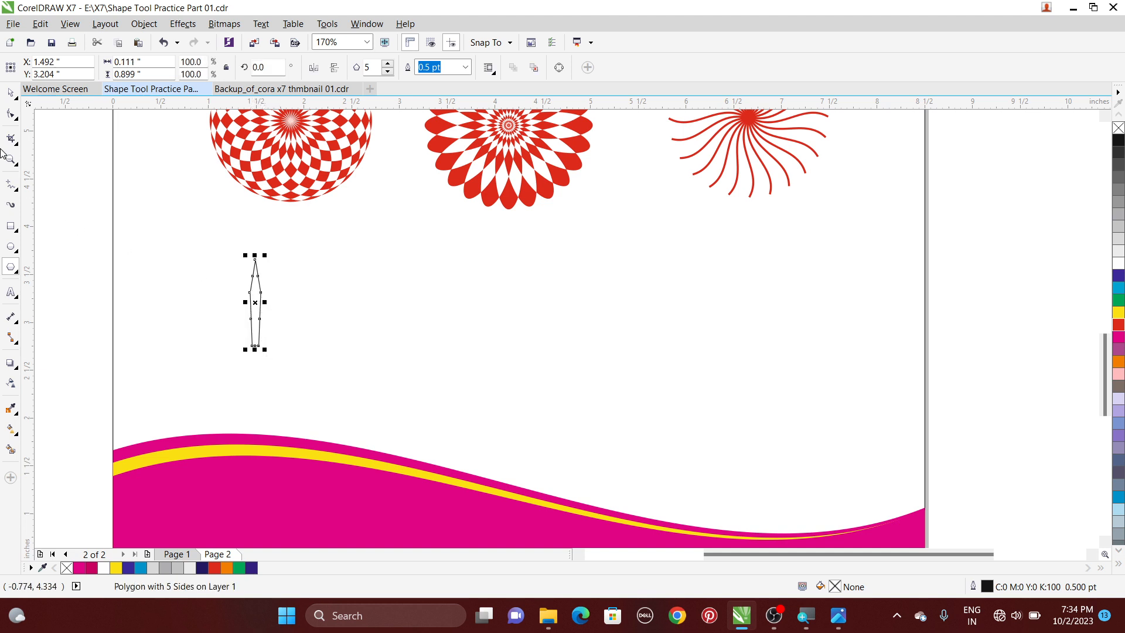
Step: Place the polygon's rotation centre at its base and create a copy rotated 15 degrees clockwise about it
left_click(11, 92)
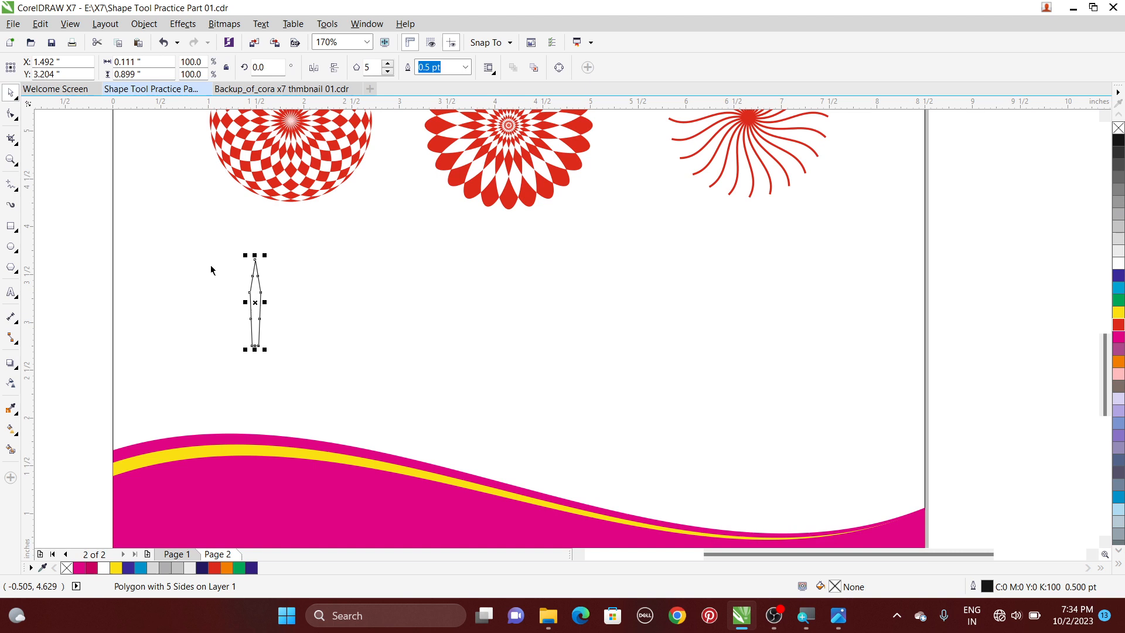
left_click(255, 293)
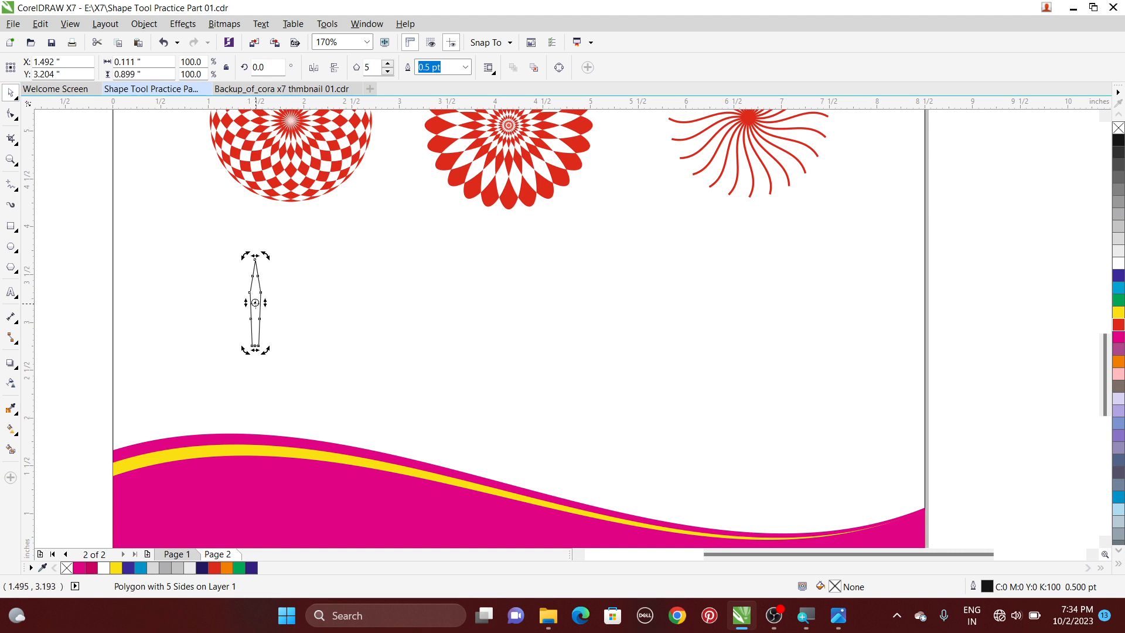
left_click_drag(256, 321, 255, 334)
left_click_drag(266, 256, 288, 266)
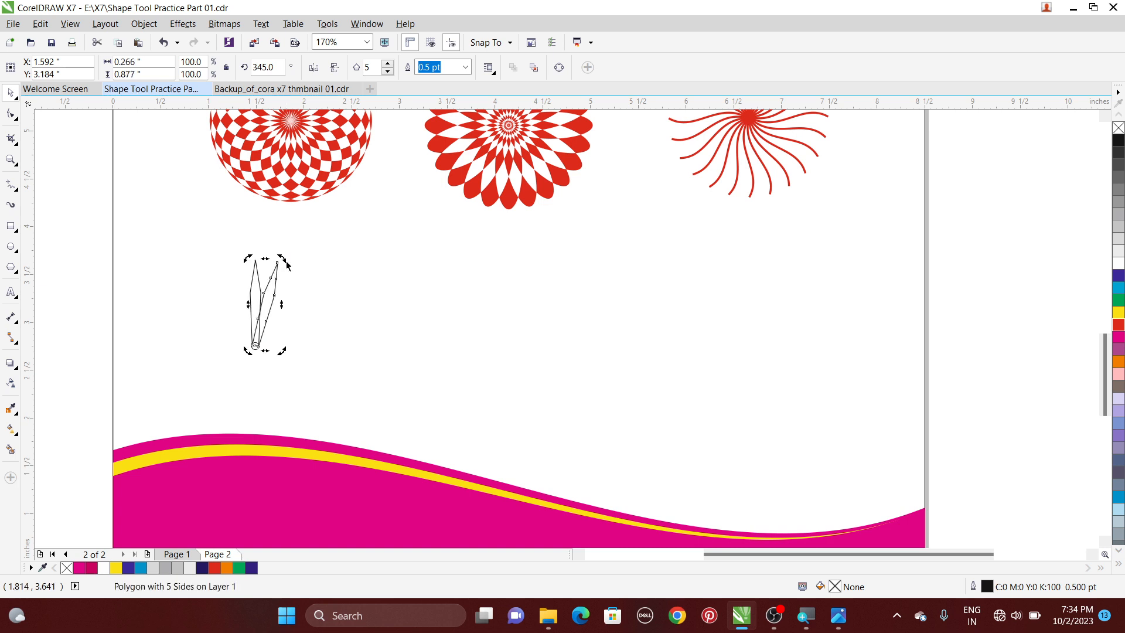
Step: Repeat the 15-degree rotated copy until 24 petals complete the circle, and undo the surplus duplicates
key("ctrl+r")
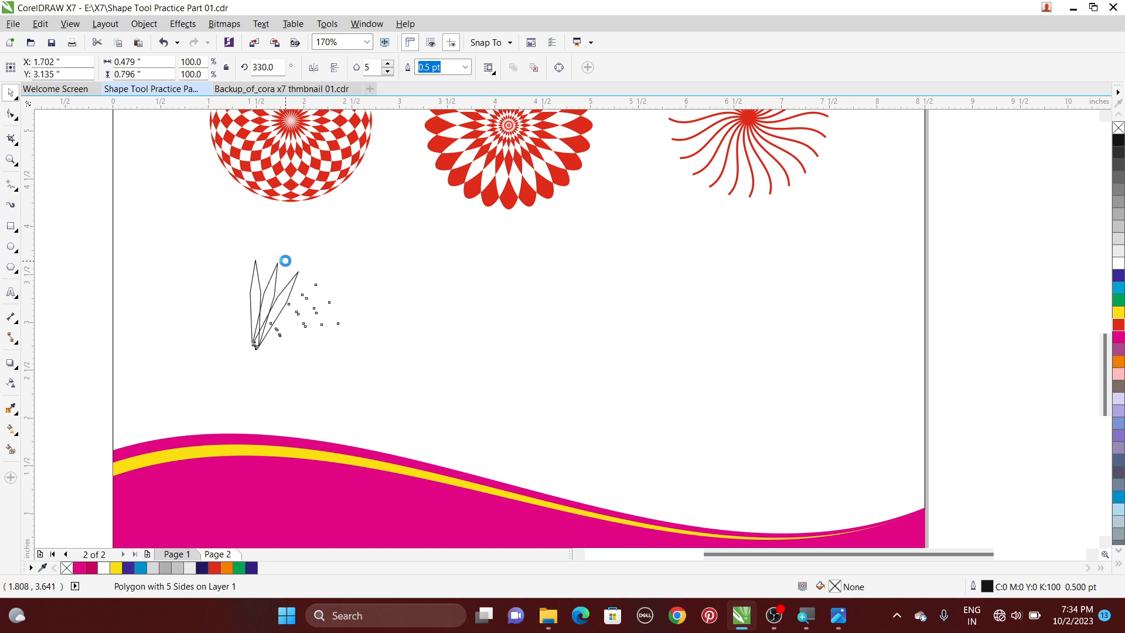
key("ctrl+r")
key("ctrl+r")
key("ctrl+r")
key("ctrl+r")
key("ctrl+r")
key("ctrl+r")
key("ctrl+r")
key("ctrl+r")
key("ctrl+r")
key("ctrl+r")
key("ctrl+r")
key("ctrl+r")
key("ctrl+r")
key("ctrl+r")
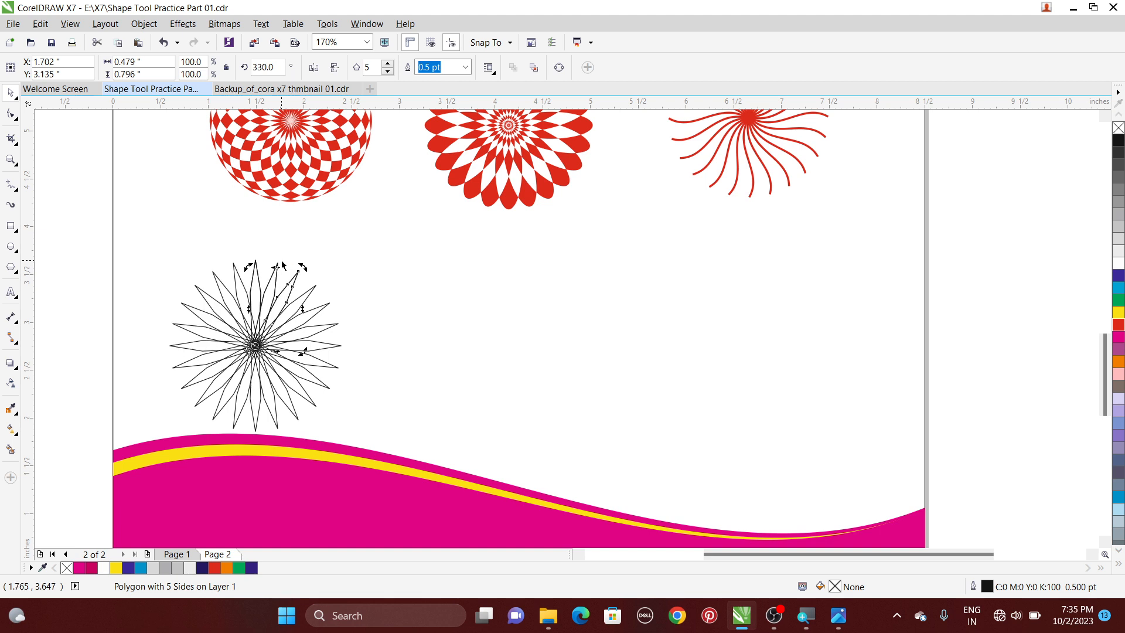
key("ctrl+z")
key("ctrl+z")
key("ctrl+z")
key("ctrl+z")
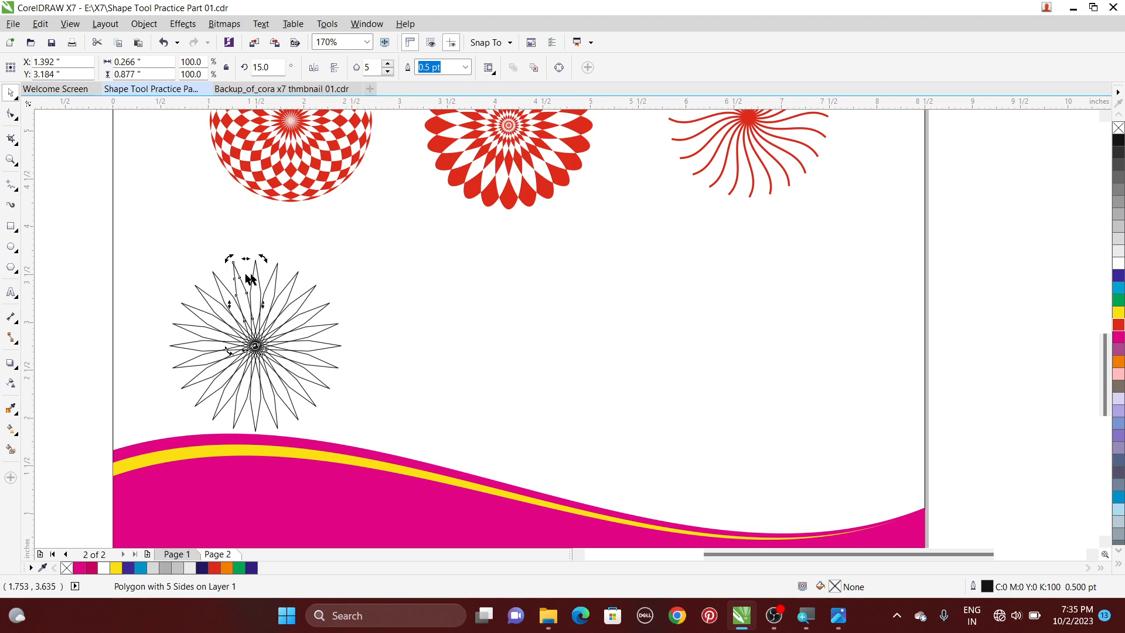
Step: Select all the petals, fill them with magenta, combine them into one curve and remove the outline
left_click_drag(89, 240, 428, 449)
left_click(1119, 338)
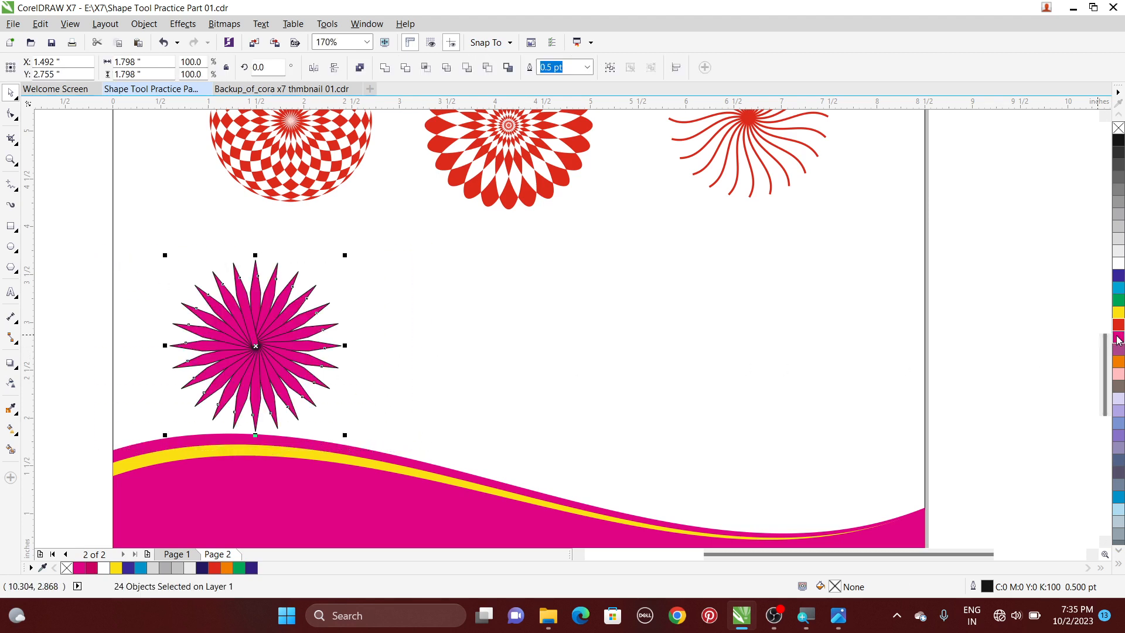
left_click(360, 68)
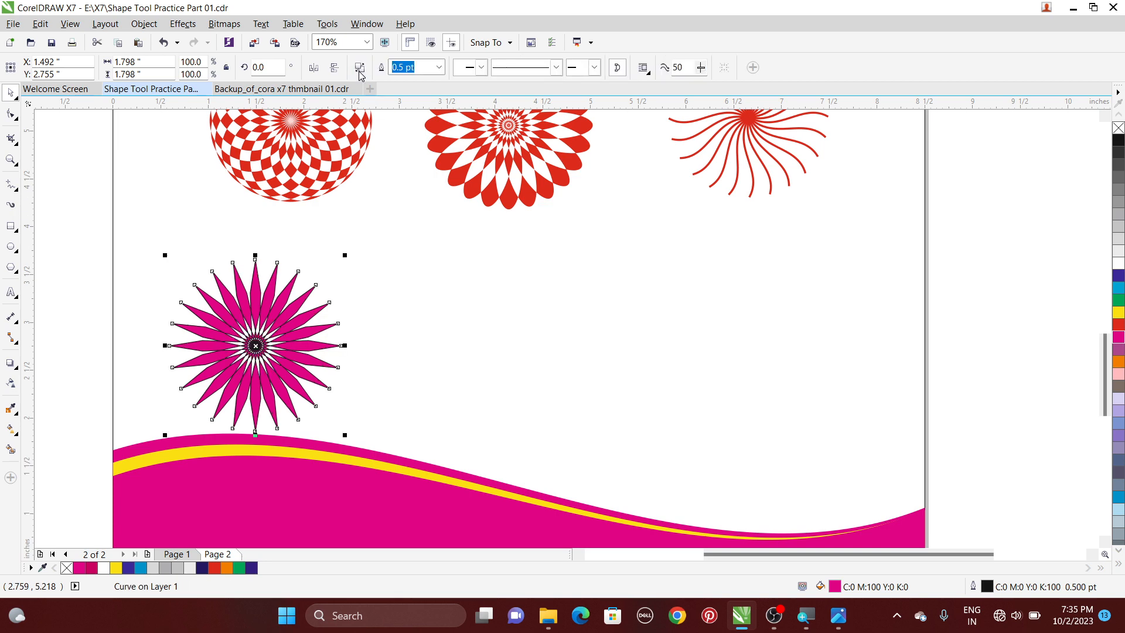
right_click(1119, 128)
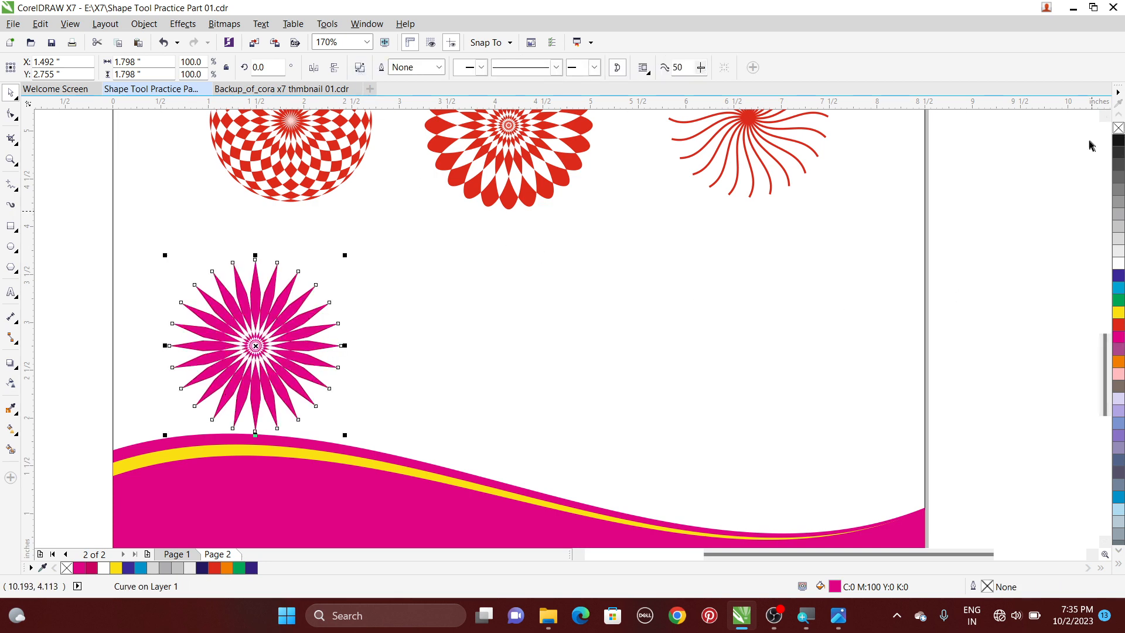
Step: Enlarge the magenta starburst to about 2.1 inches wide, position it beneath the first red pattern and clear the selection
left_click_drag(264, 332, 296, 303)
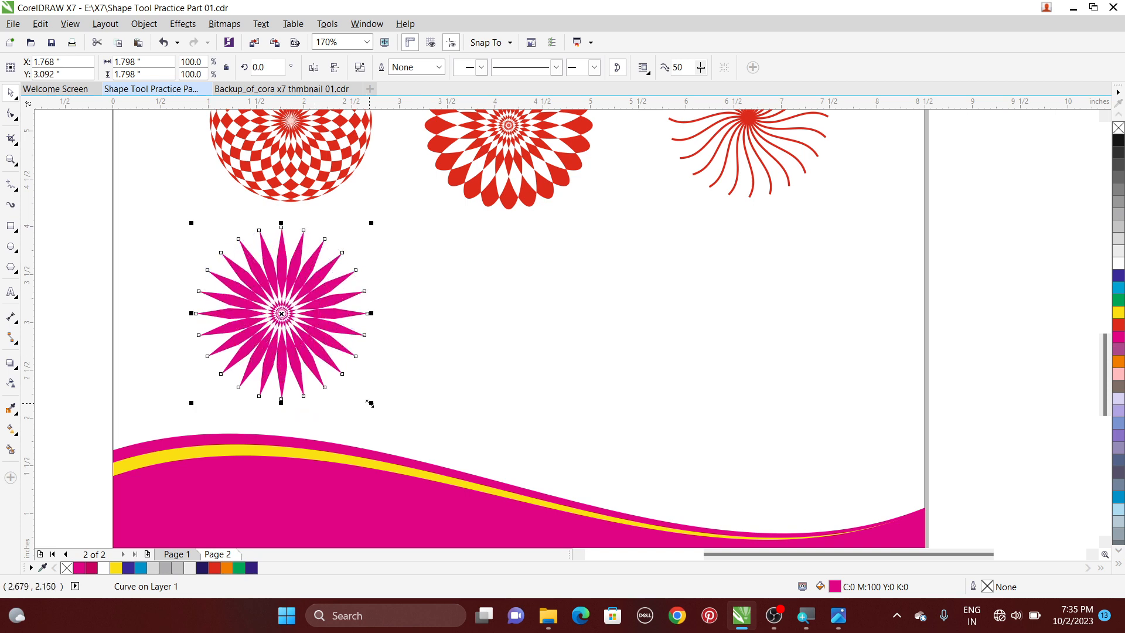
left_click_drag(370, 403, 388, 424)
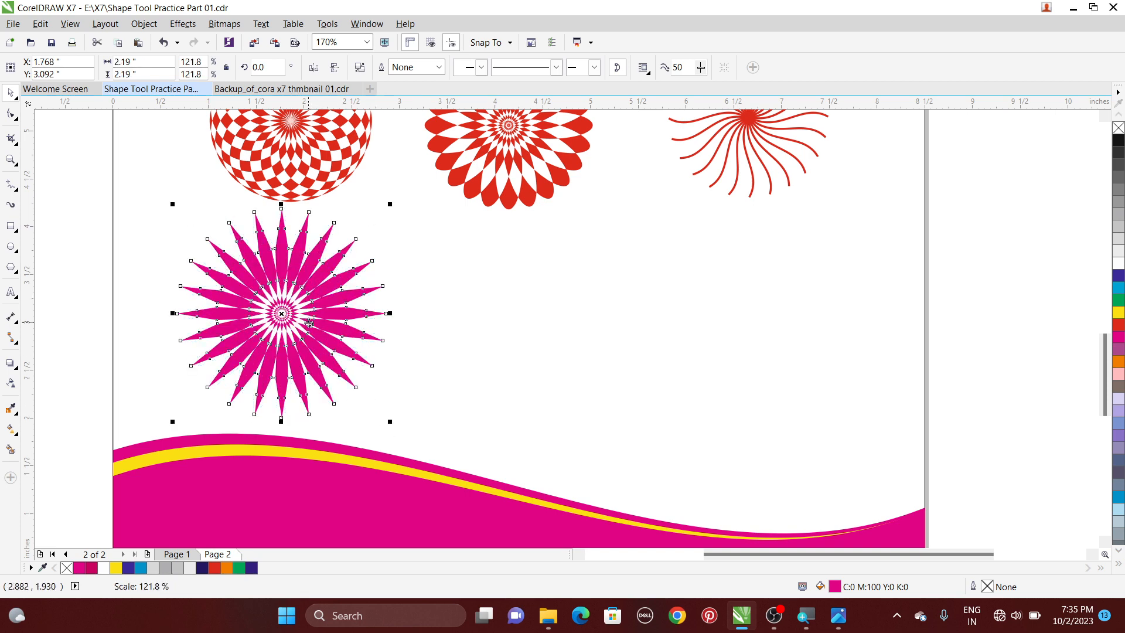
mouse_move(308, 322)
left_mouse_down()
mouse_move(309, 333)
mouse_move(311, 320)
left_mouse_up()
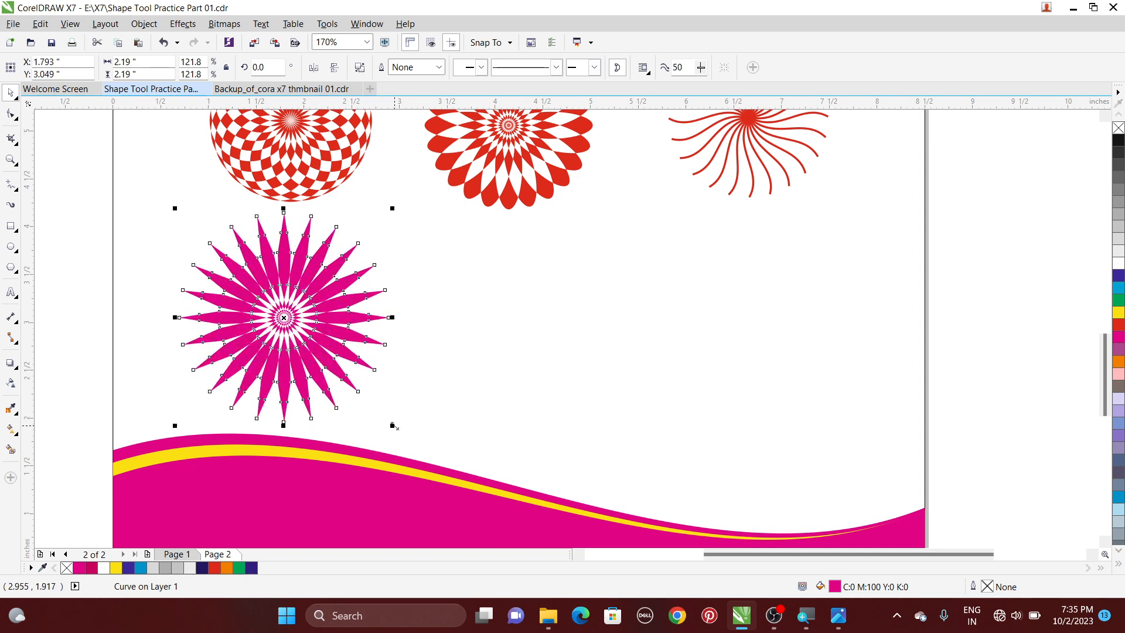
left_click_drag(395, 426, 385, 418)
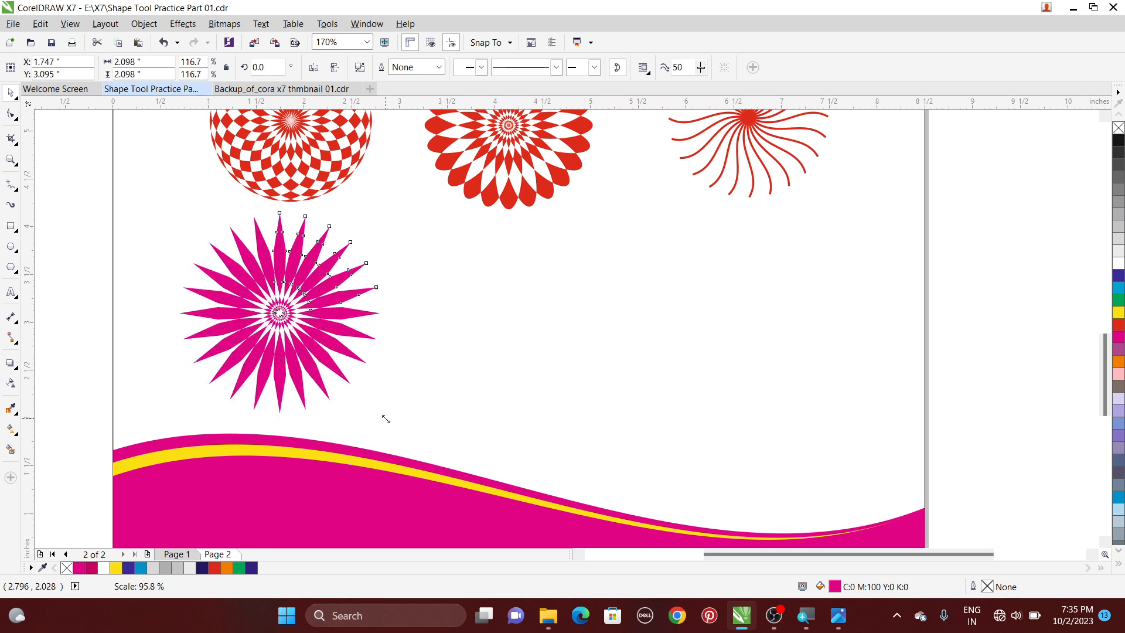
left_click_drag(310, 324, 318, 333)
left_click(396, 322)
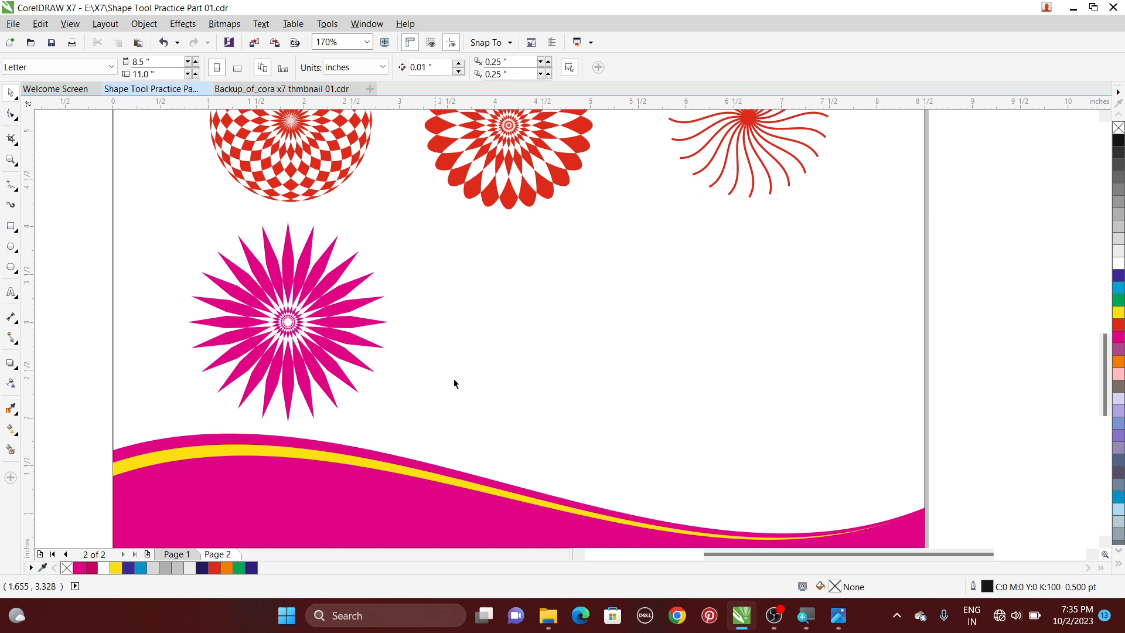
Step: After checking the reference image in the Photos viewer, draw a square about 0.865 inches wide beside the starburst and convert it to curves
mouse_move(840, 613)
left_click(839, 554)
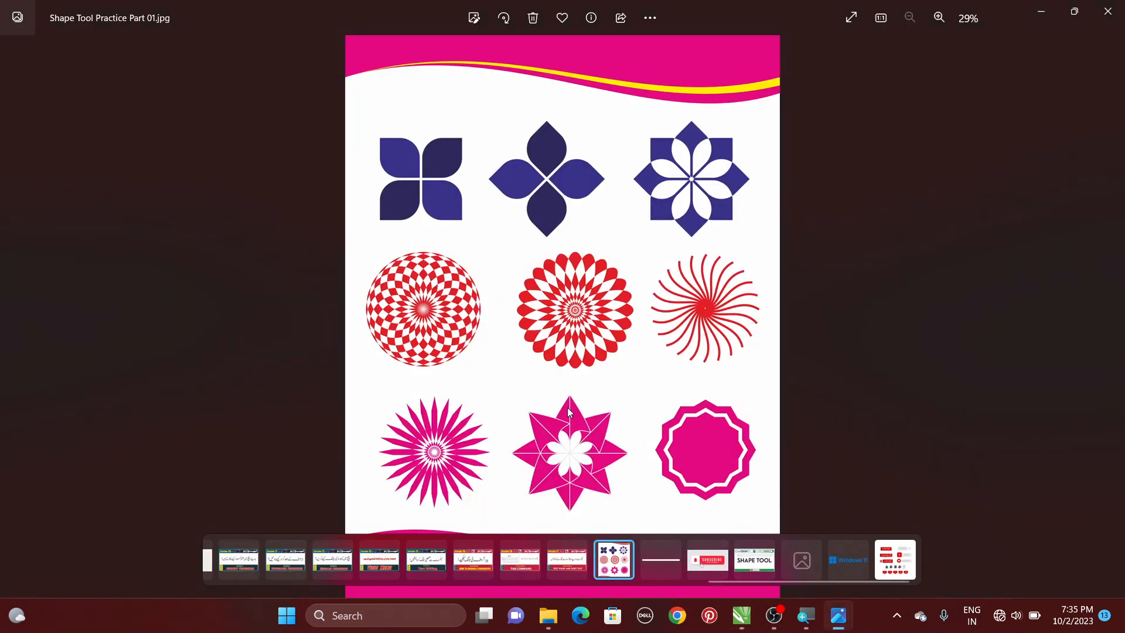
left_click(1042, 11)
left_click(6, 227)
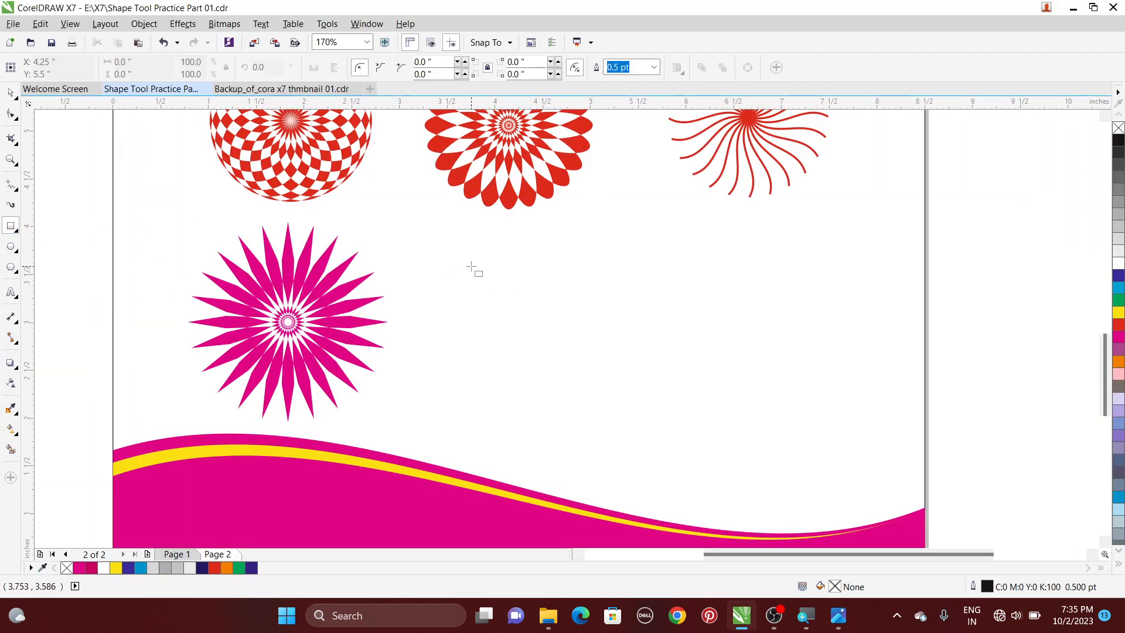
left_click_drag(471, 267, 553, 349)
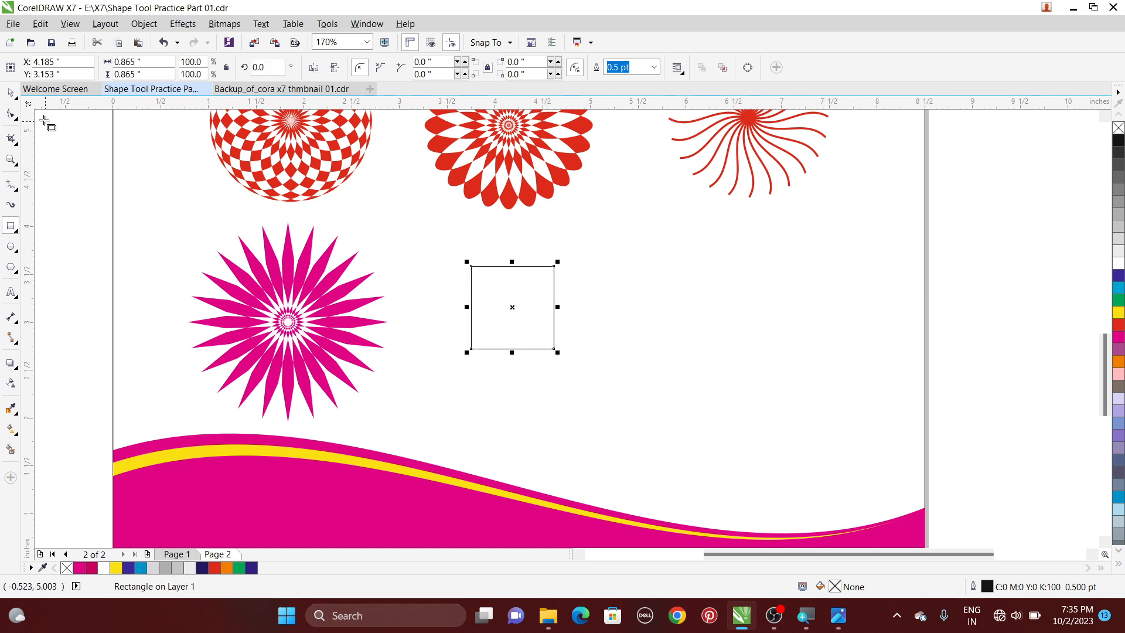
left_click(9, 95)
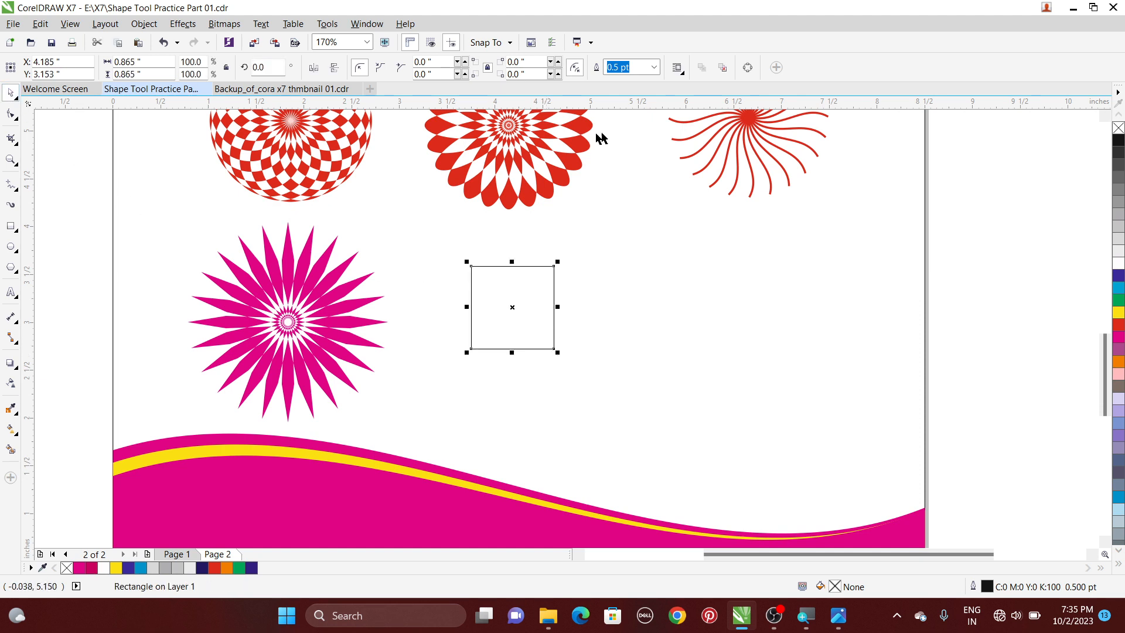
left_click(748, 68)
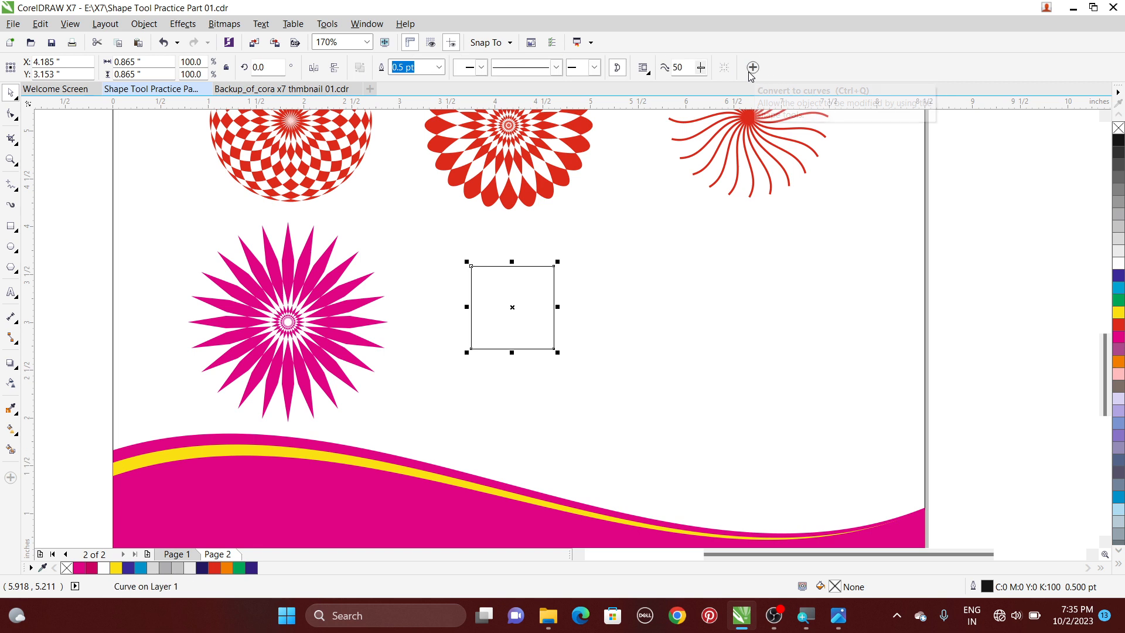
Step: Restore the shifted 8.5 by 11 inch background rectangle to the page centre and lock it
left_click(10, 115)
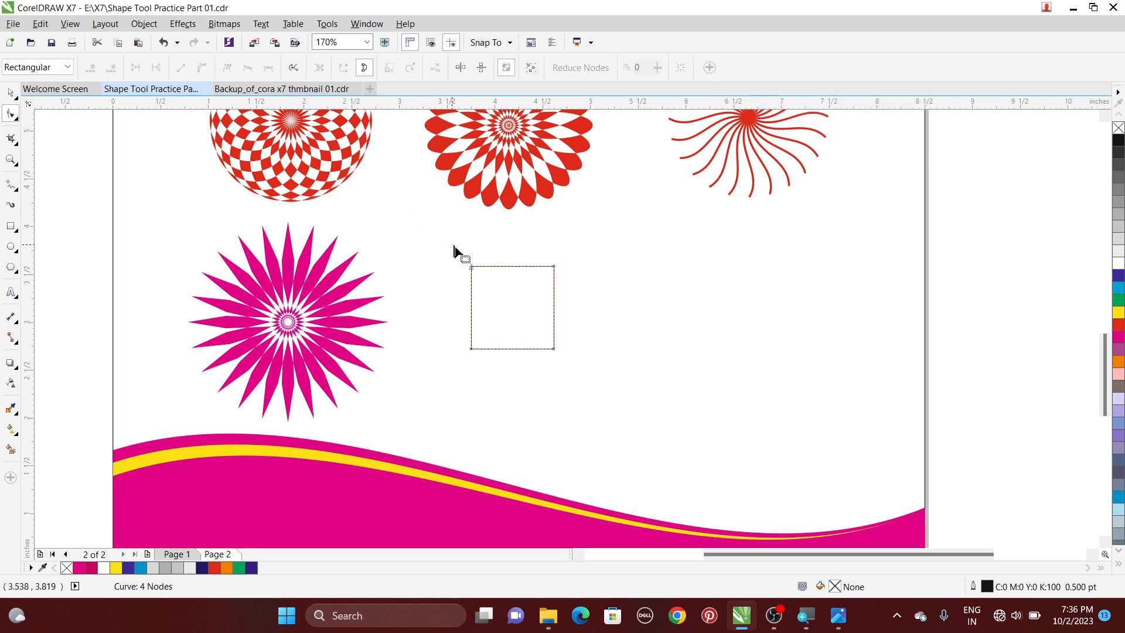
left_click(14, 97)
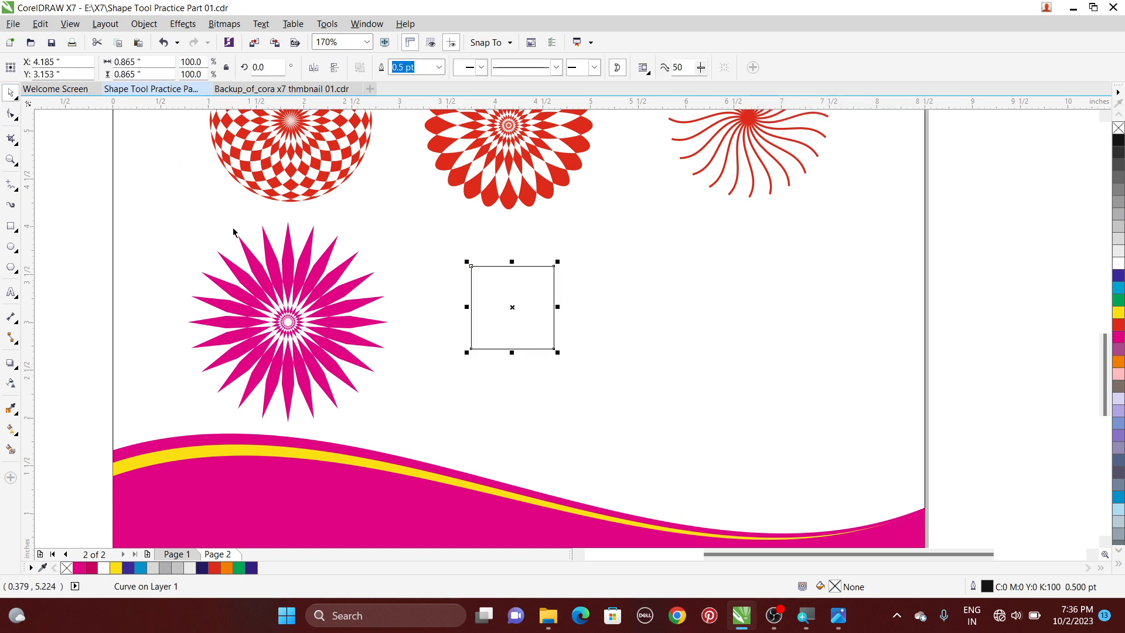
left_click_drag(198, 203, 160, 212)
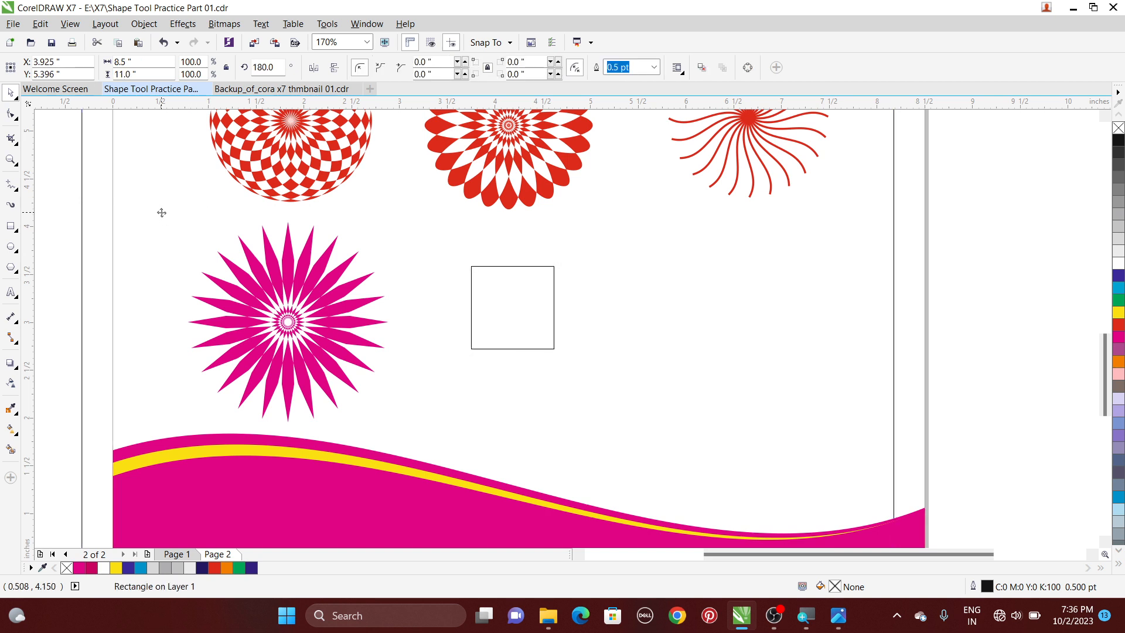
key("p")
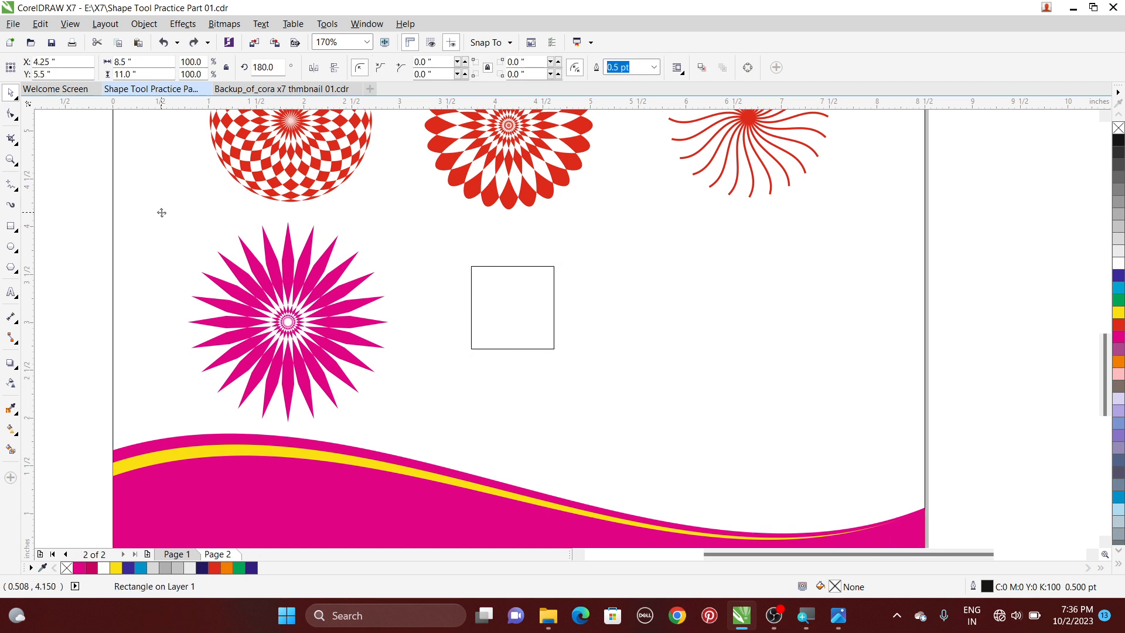
left_click(145, 24)
mouse_move(169, 265)
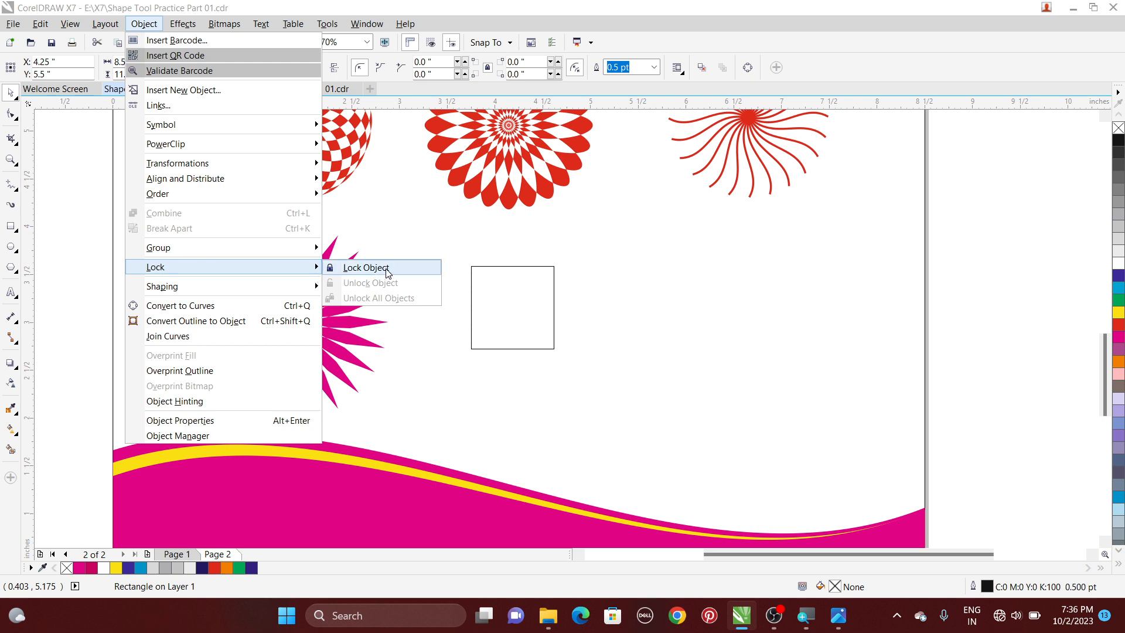
left_click(345, 266)
Step: Convert all the square's line segments to curves with the Shape tool and select its upper-left corner node
left_click(11, 113)
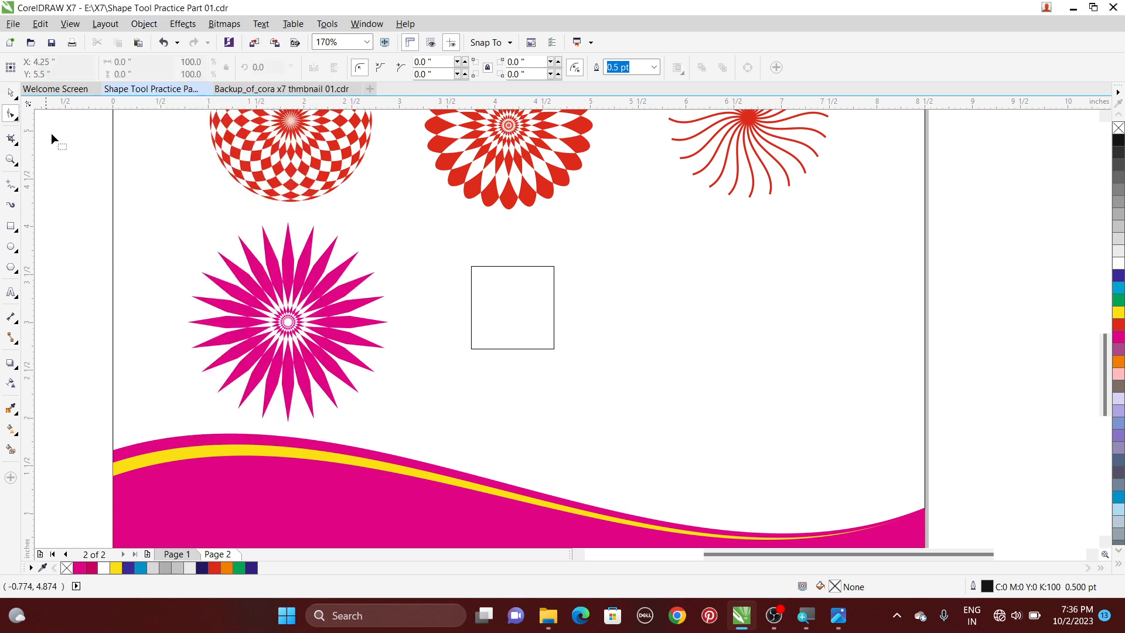
left_click(472, 304)
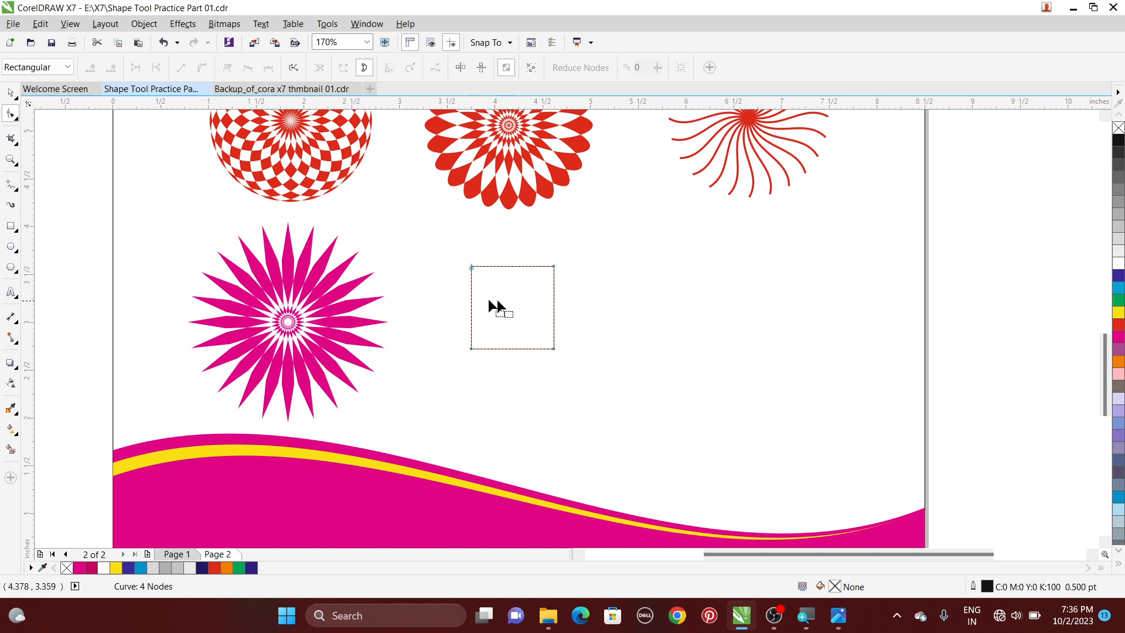
left_click_drag(444, 252, 583, 371)
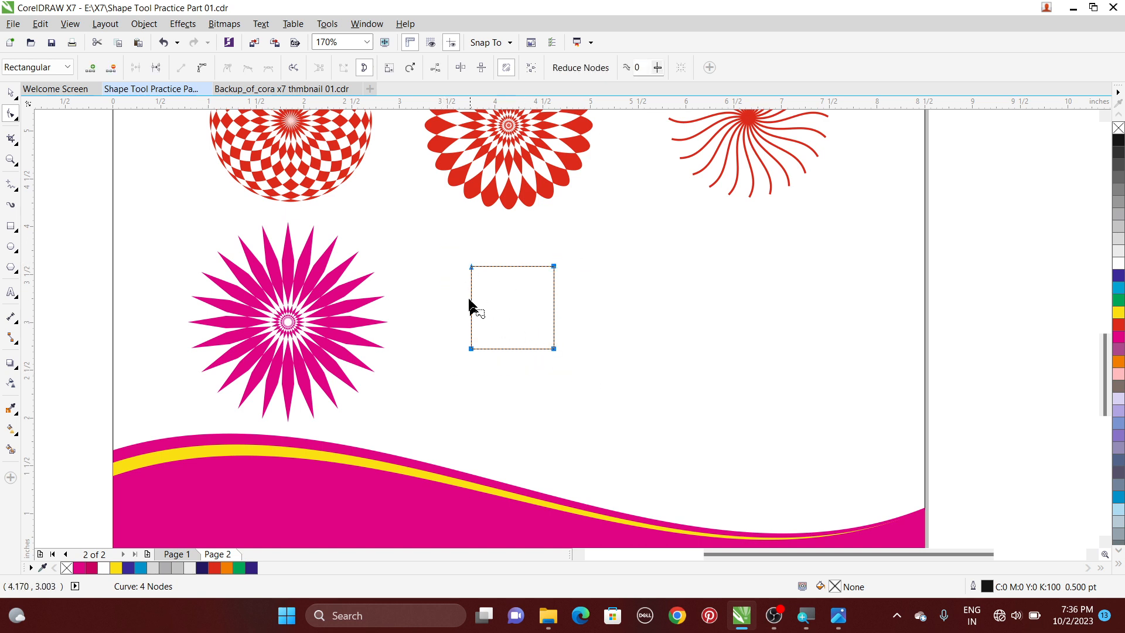
left_click(205, 68)
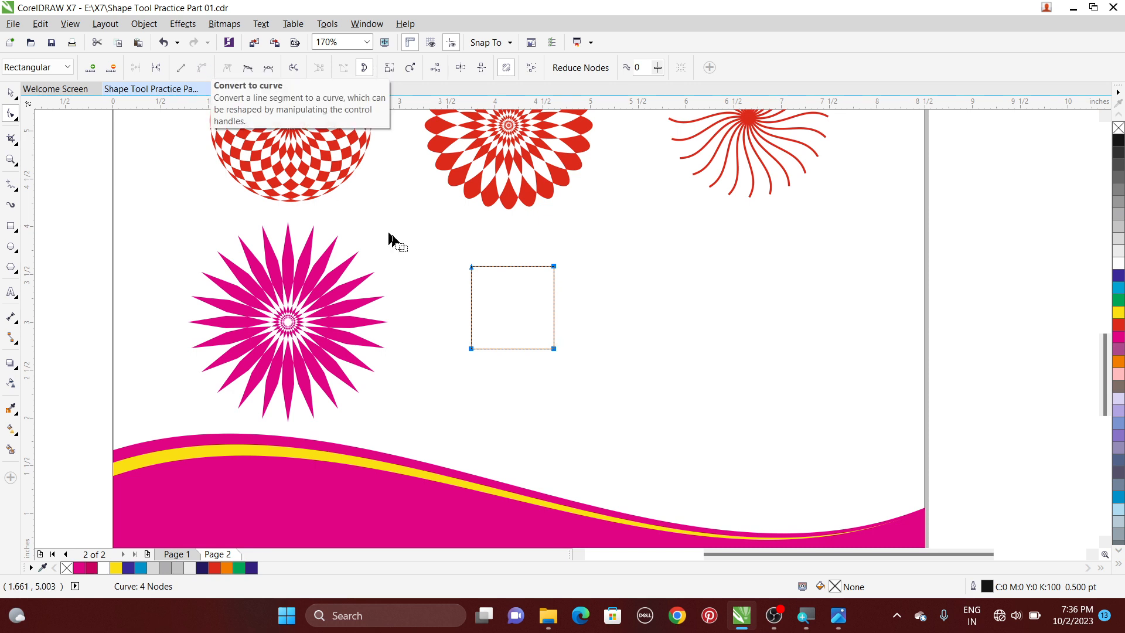
left_click(442, 253)
left_click(473, 269)
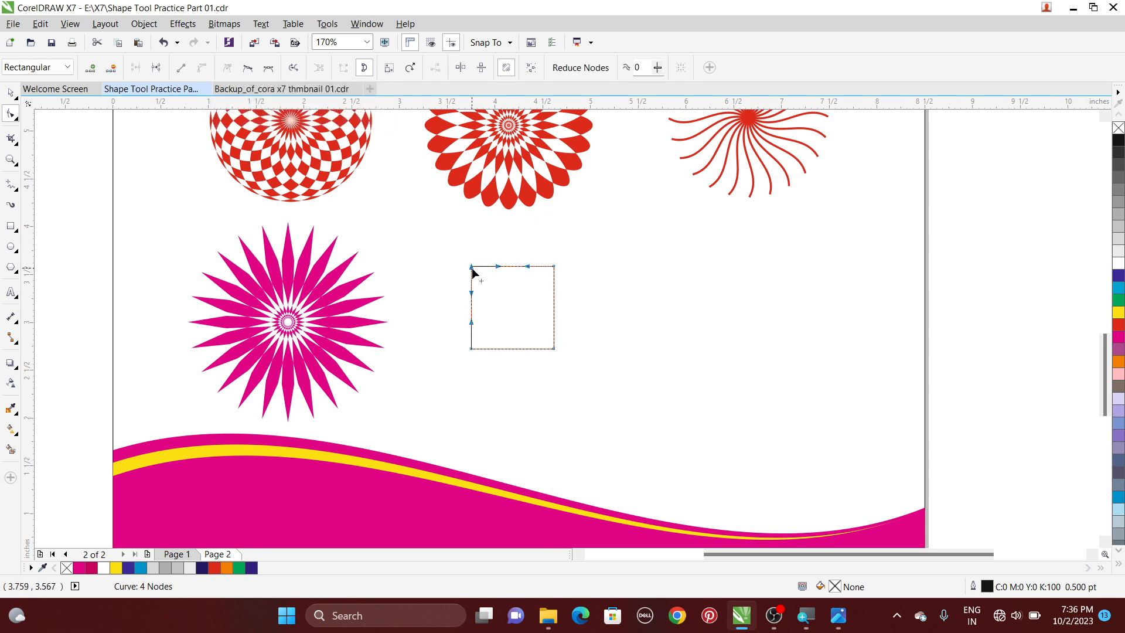
Step: Enable snapping to objects and rotate the square's selected upper-left node 180 degrees onto its lower-right corner
left_click(409, 69)
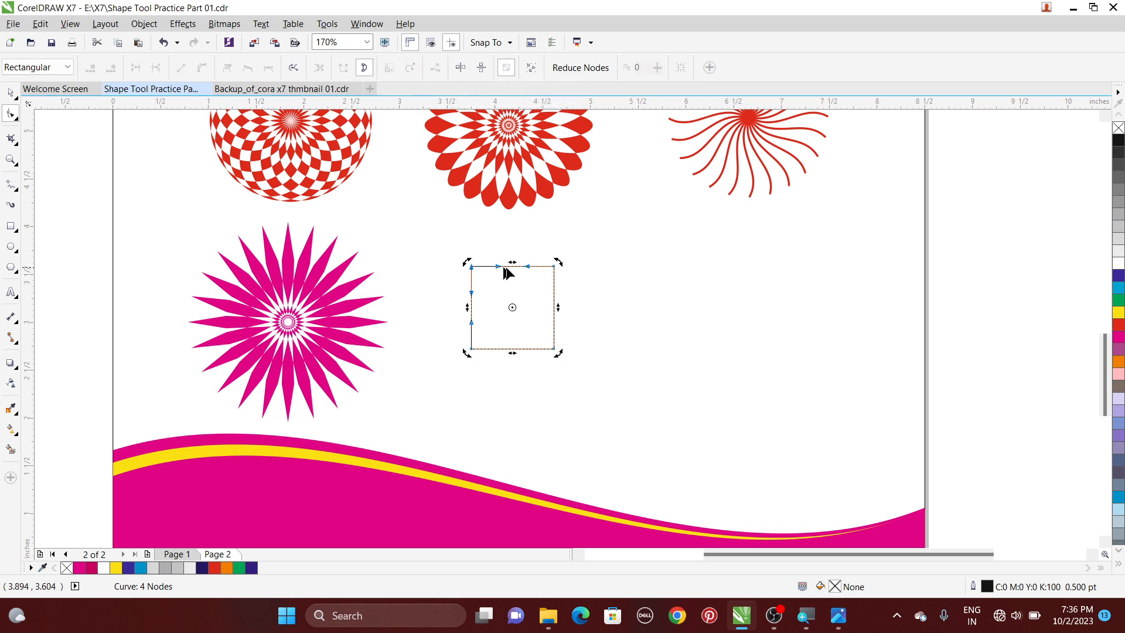
left_click(510, 43)
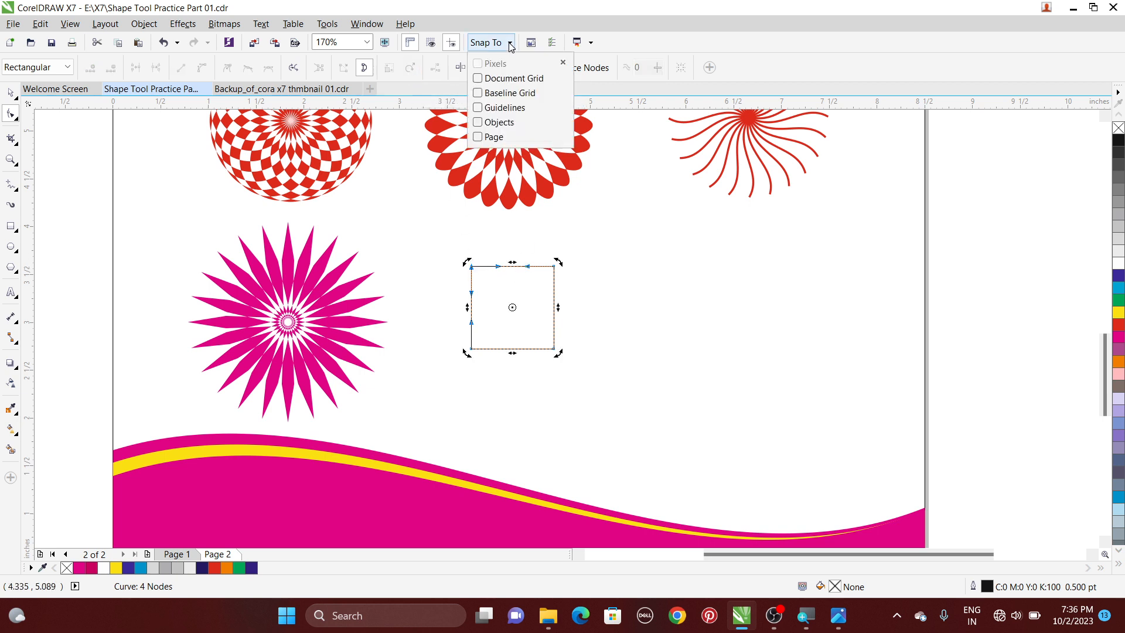
left_click(478, 123)
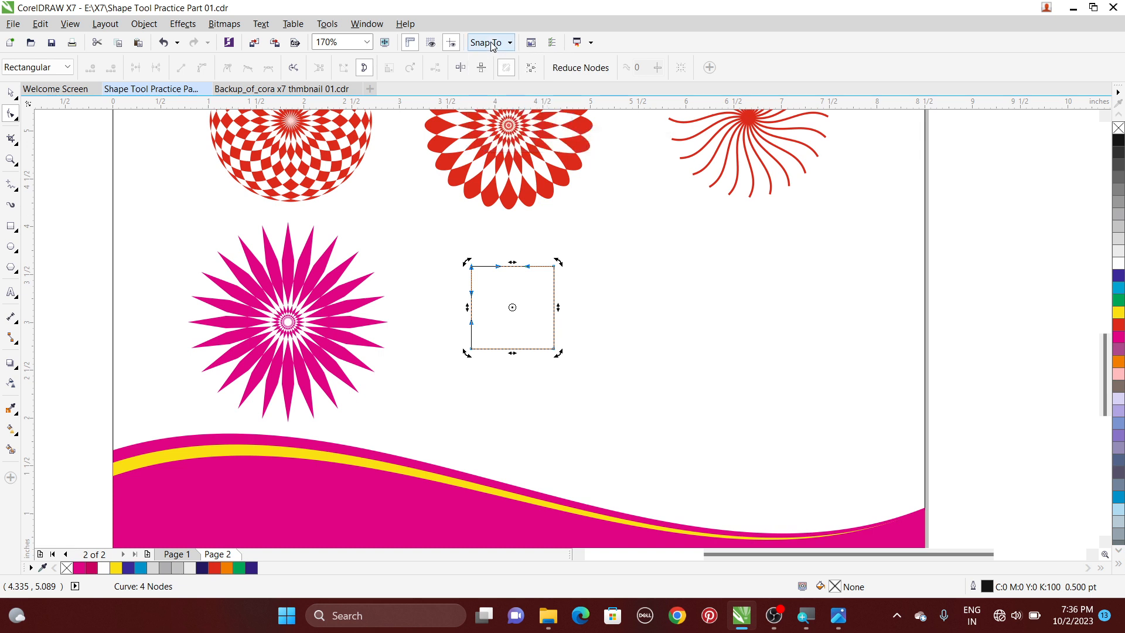
mouse_move(467, 259)
left_mouse_down()
mouse_move(508, 271)
mouse_move(555, 314)
mouse_move(546, 340)
left_mouse_up()
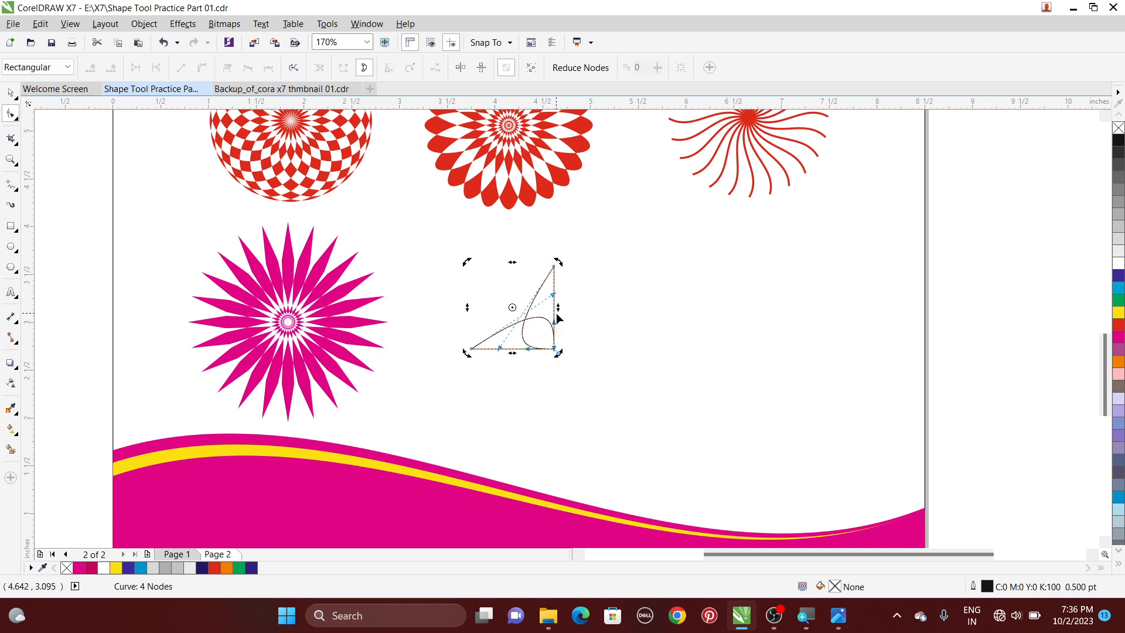
Step: Mirror a copy of the curved shape to the right, and mirror copies of both halves downward to form a four-pointed figure
left_click(10, 92)
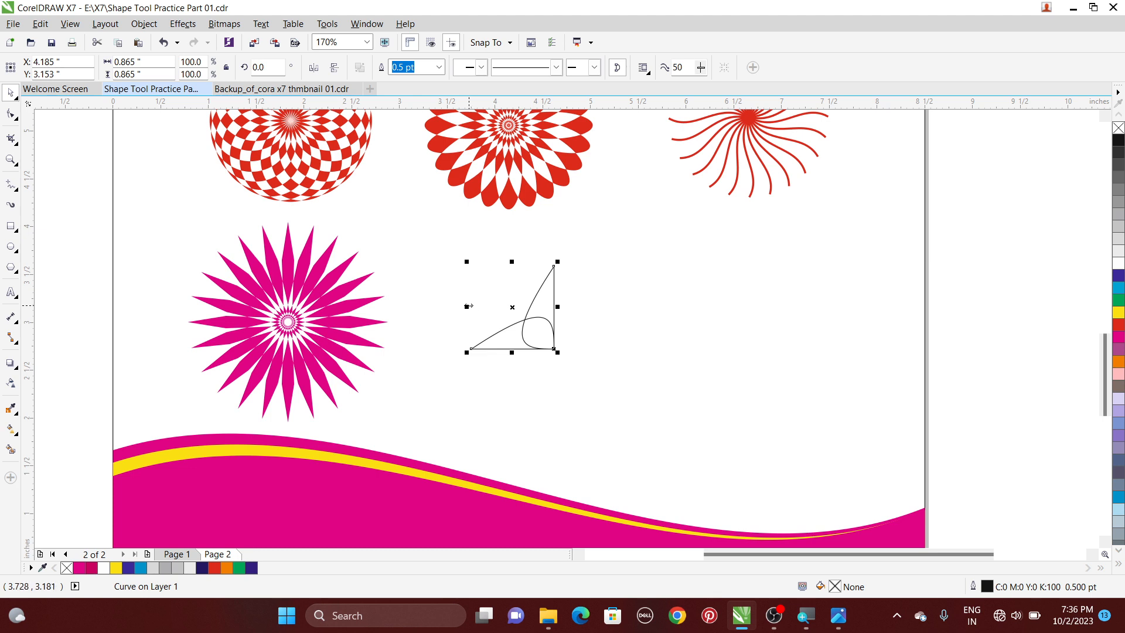
left_click_drag(469, 306, 578, 309)
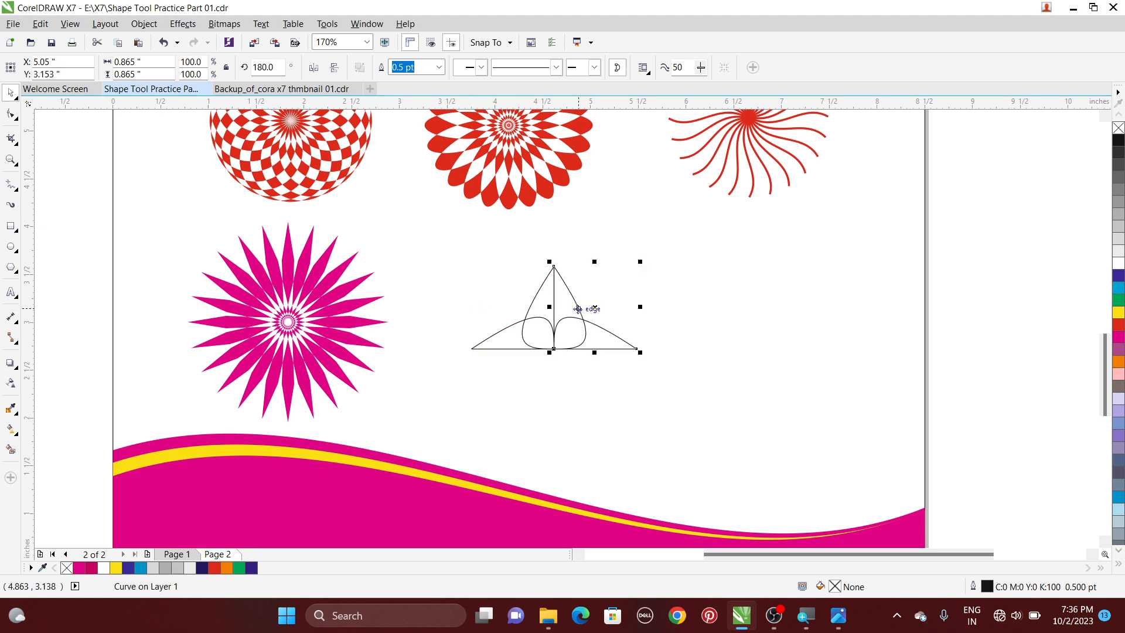
left_click(504, 345, "shift")
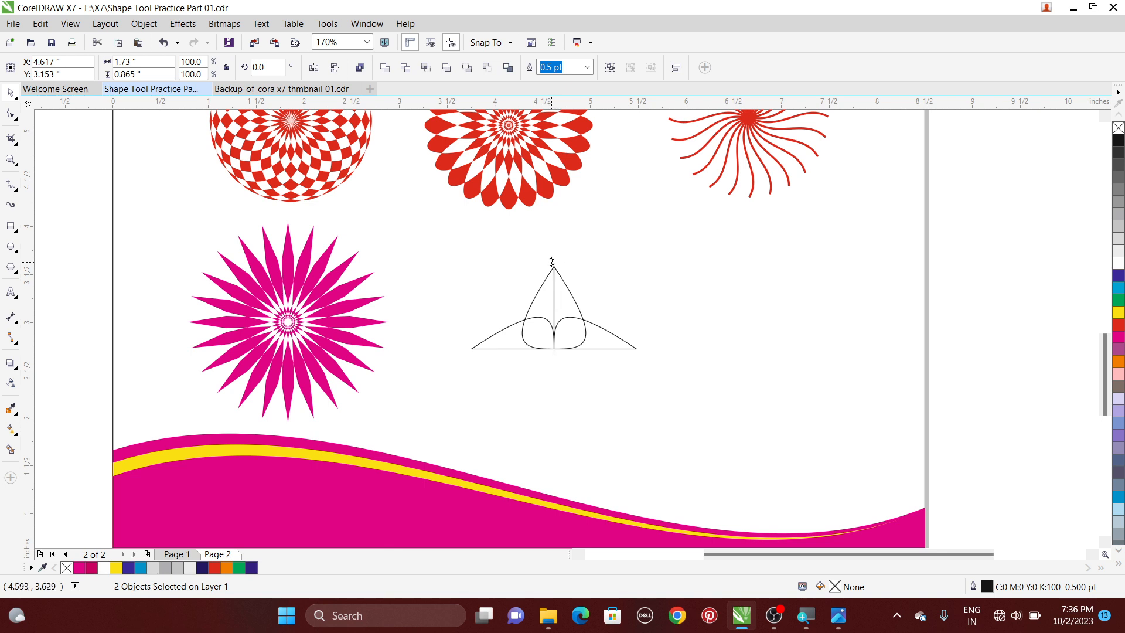
left_click_drag(552, 262, 554, 360)
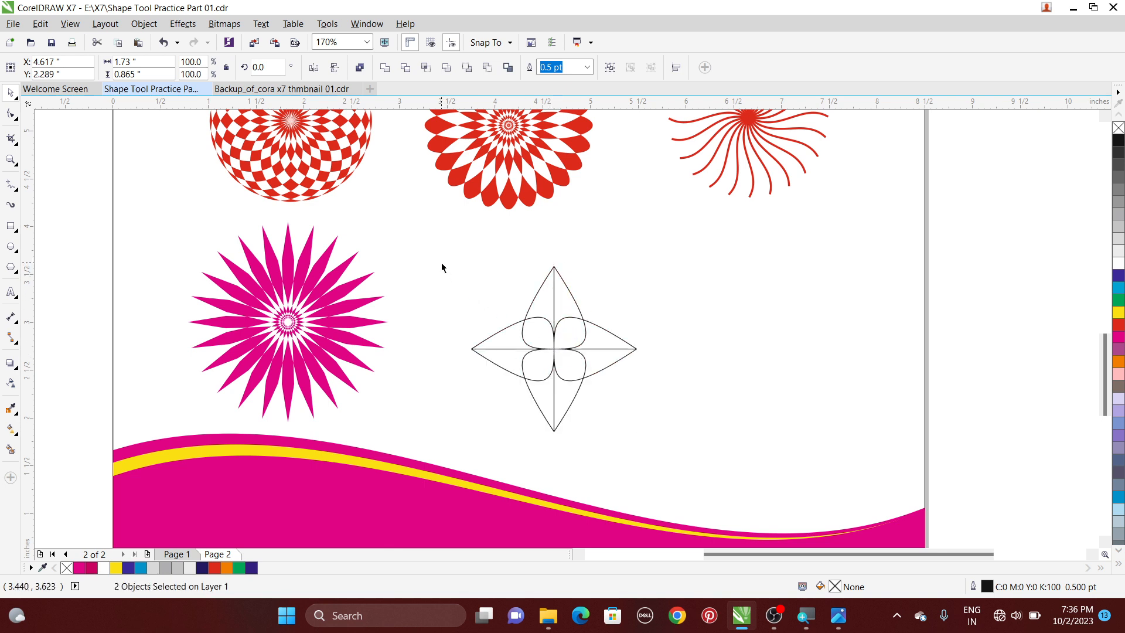
Step: Add a copy of the four shapes rotated to 315 degrees and fill all eight shapes with magenta
left_click_drag(441, 262, 675, 449)
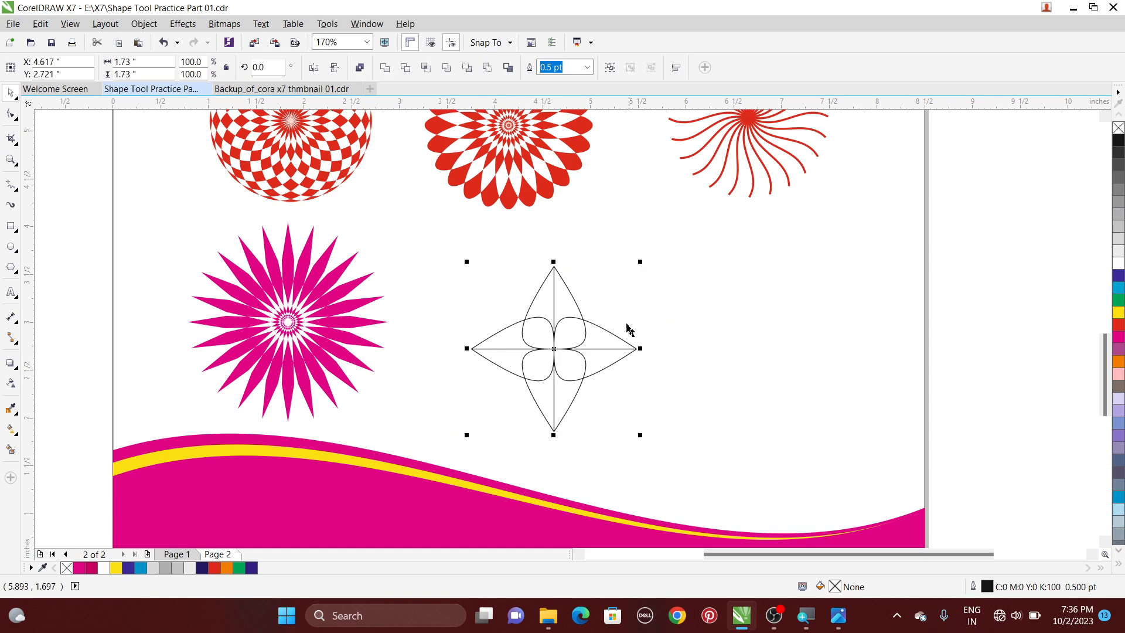
left_click(572, 311)
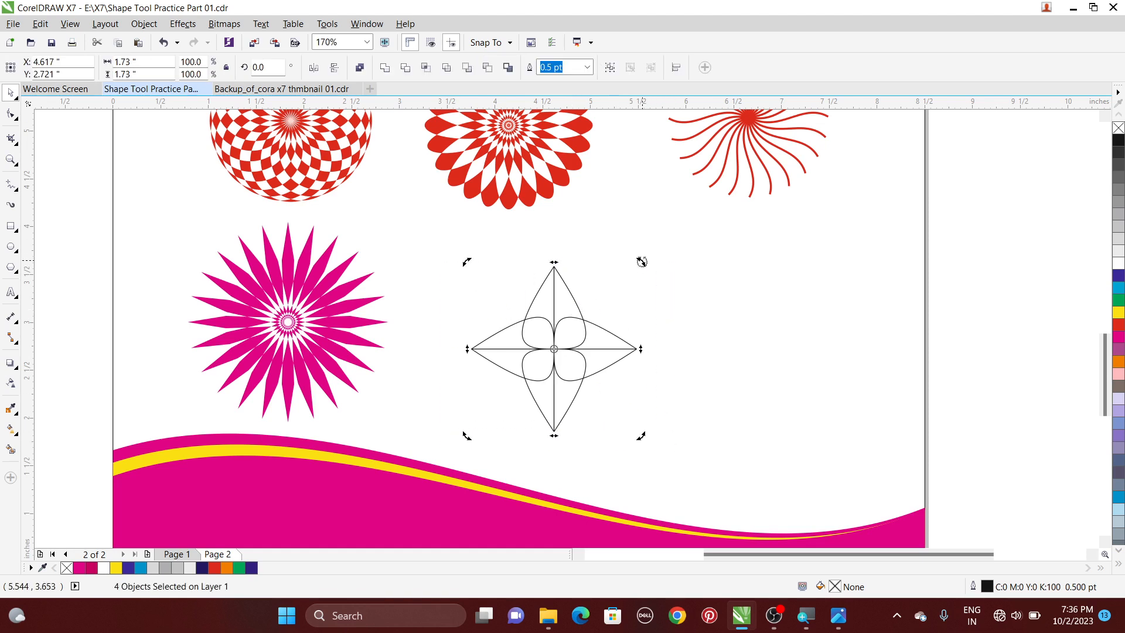
left_click_drag(641, 262, 669, 340)
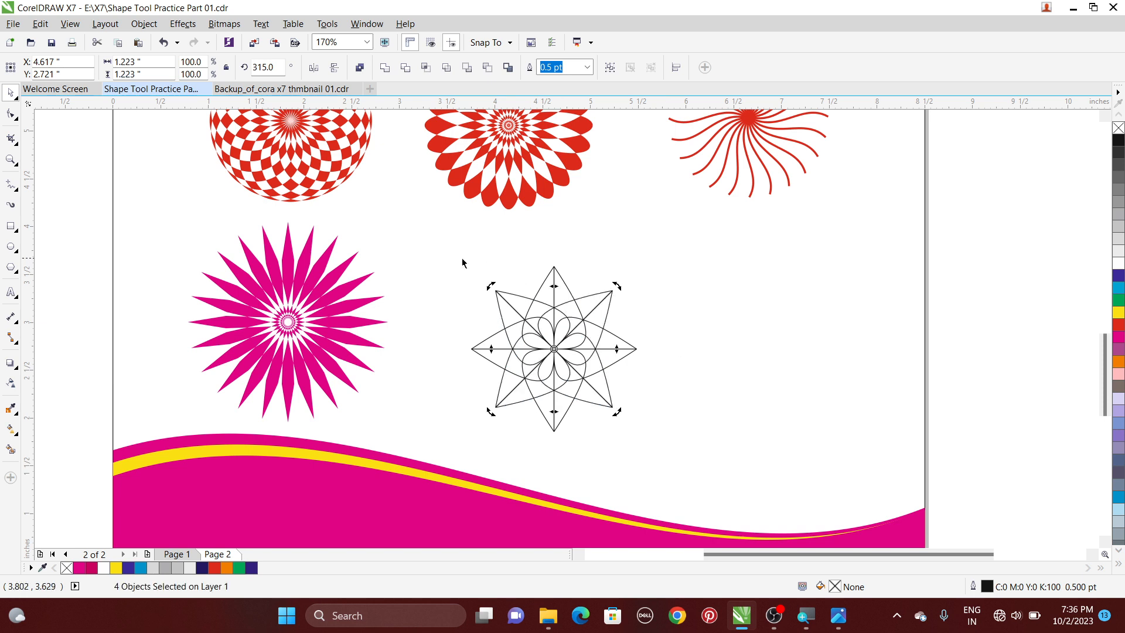
left_click_drag(457, 255, 694, 445)
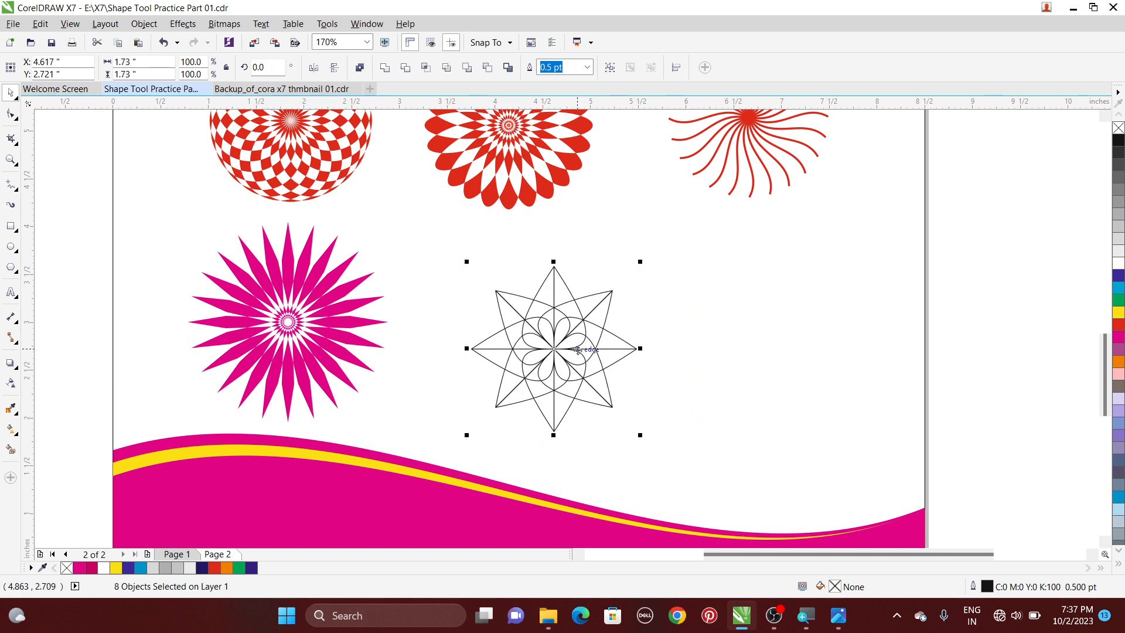
left_click(1119, 337)
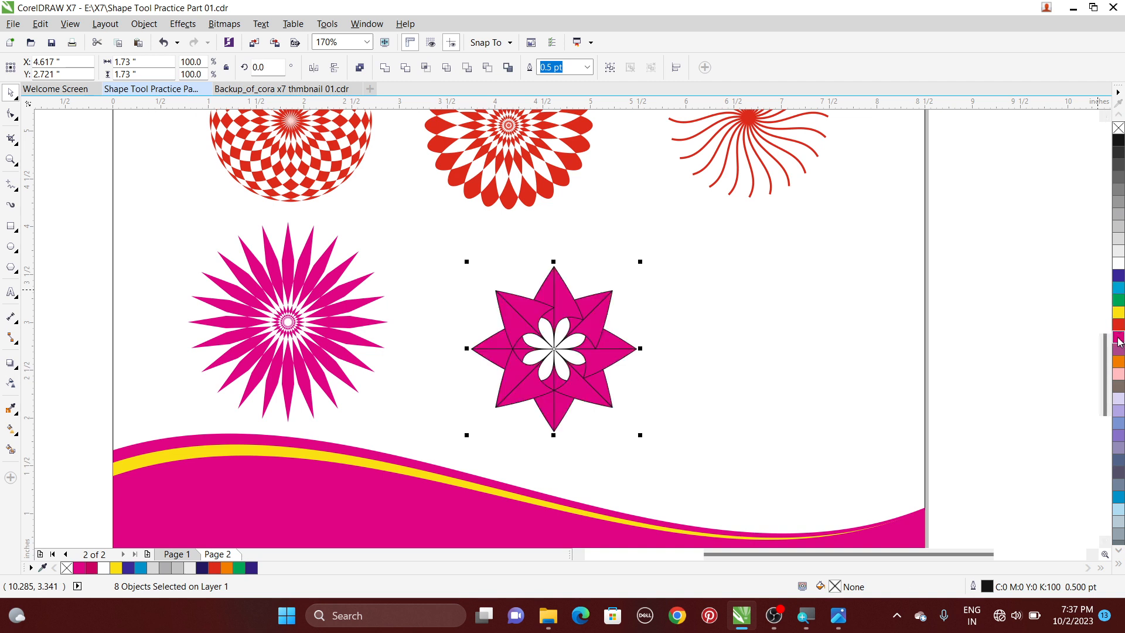
Step: Try combining the eight magenta shapes into one curve and undo it
left_click(361, 69)
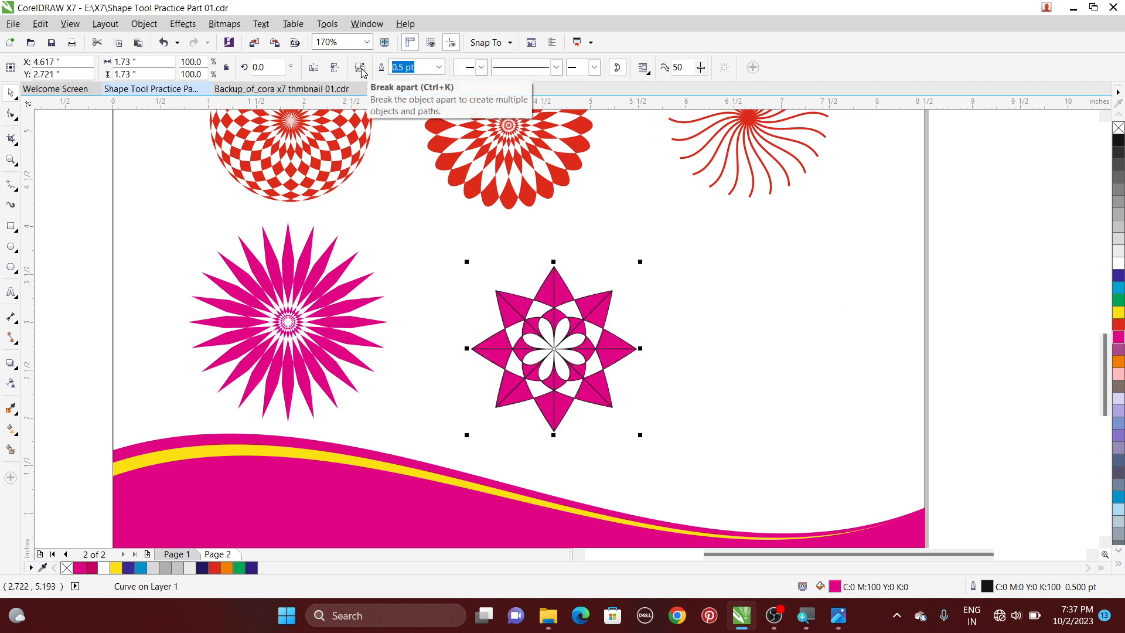
left_click(361, 69)
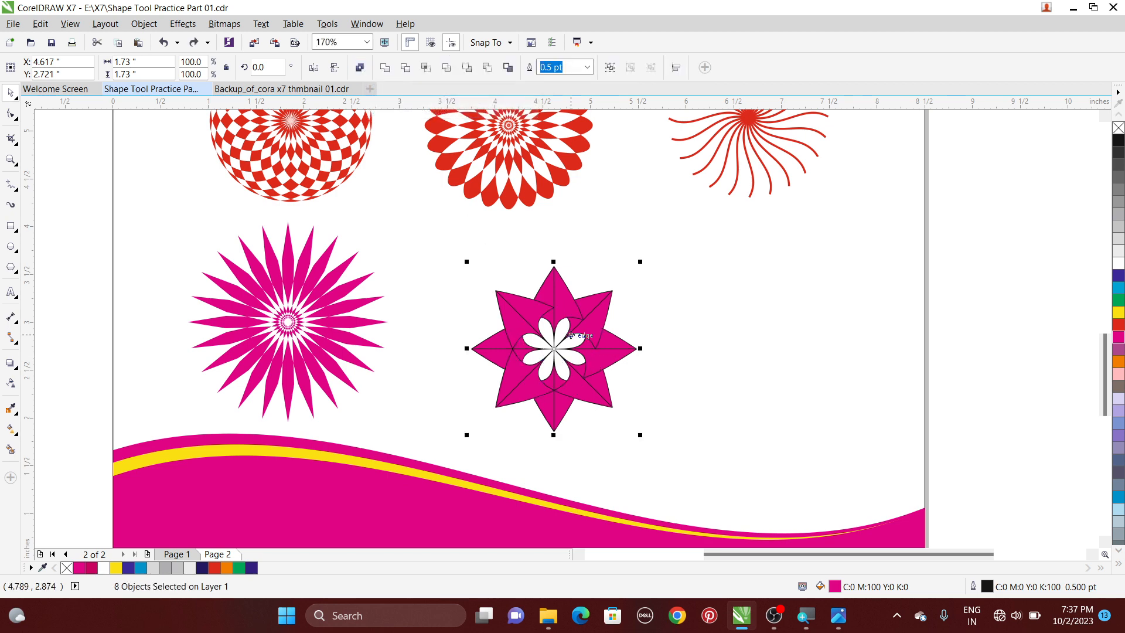
Step: After checking the reference image in the Photos viewer, set the outlines of the eight shapes to 10% black
mouse_move(839, 615)
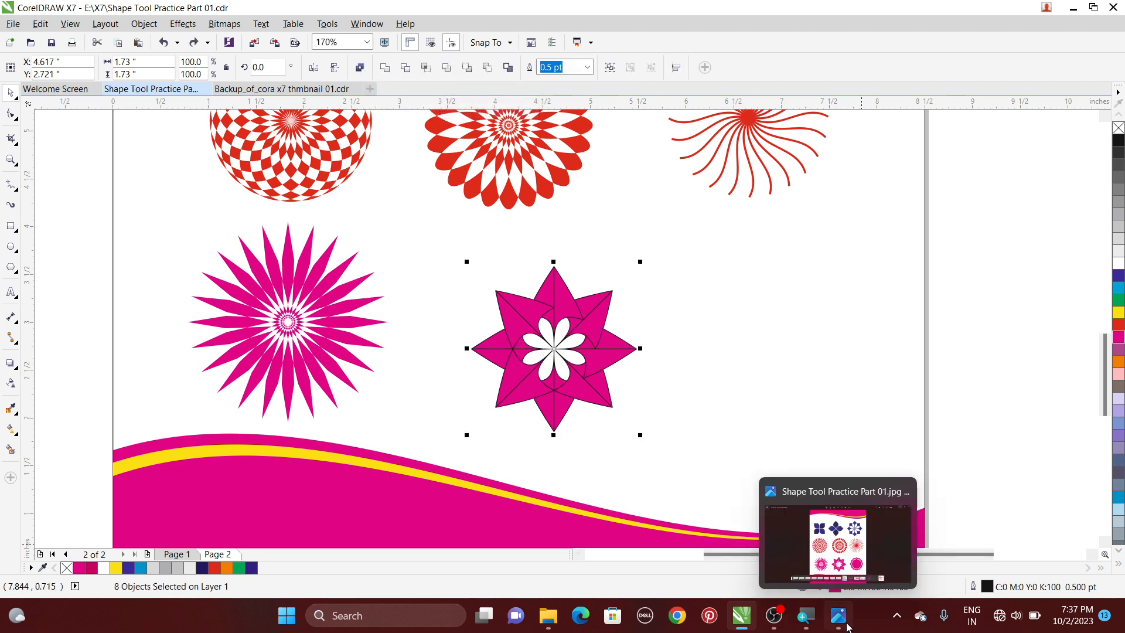
left_click(853, 567)
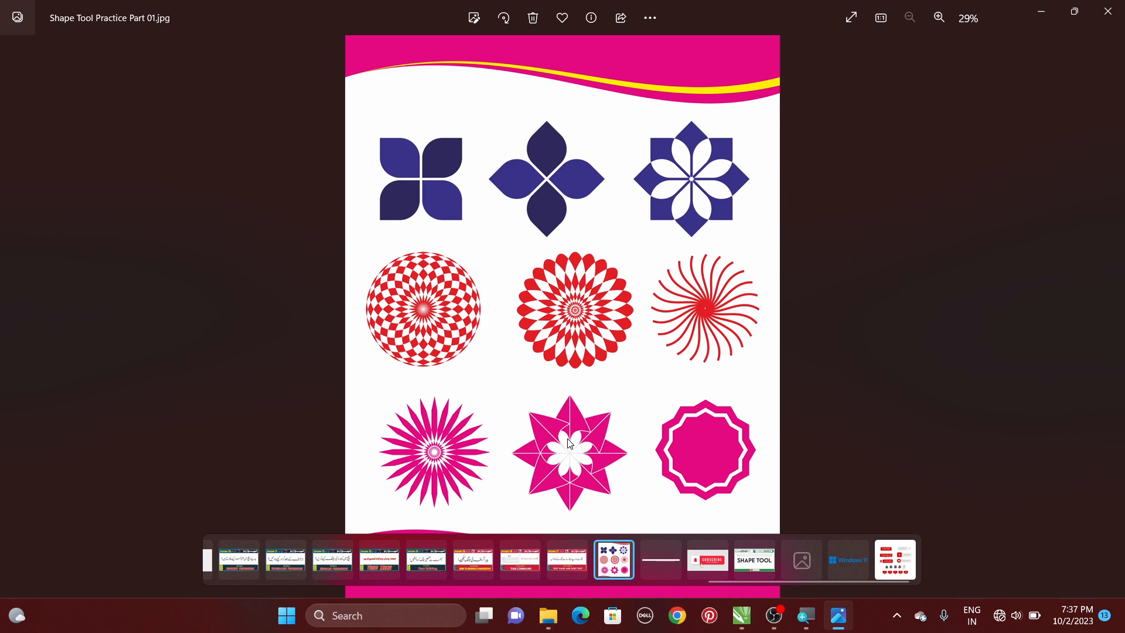
left_click(1043, 11)
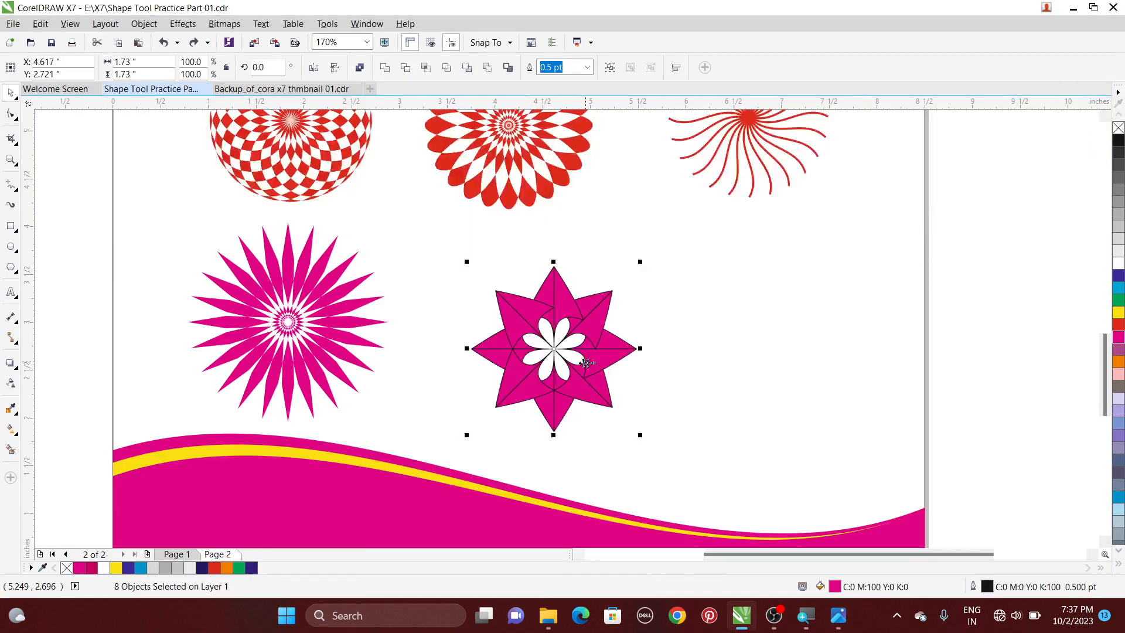
right_click(1119, 252)
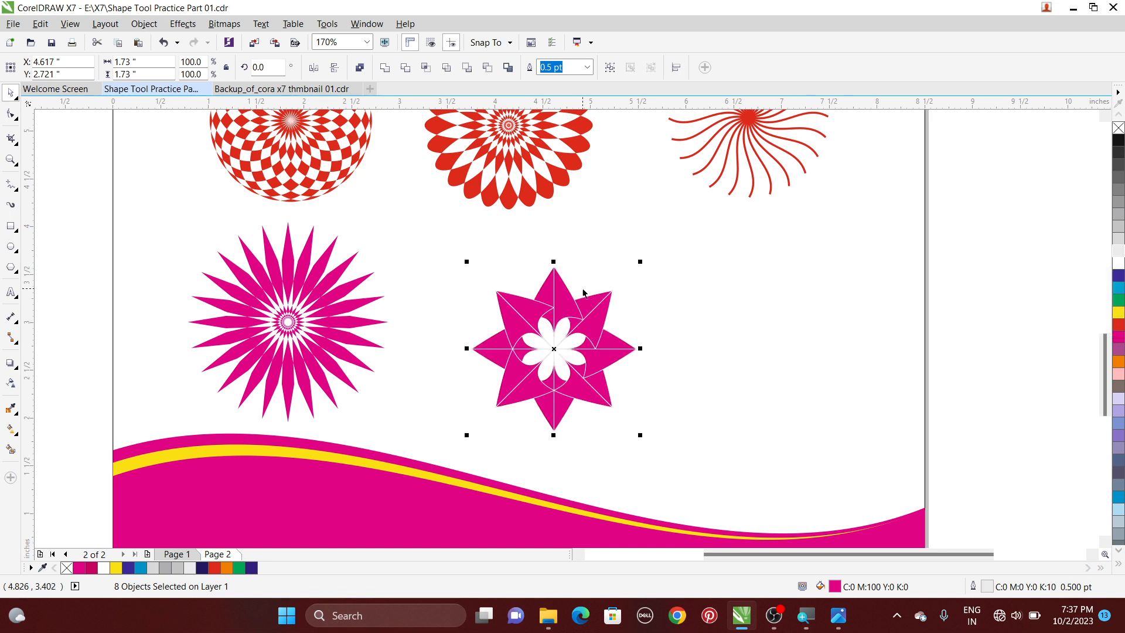
Step: Try combining the eight light-outlined shapes into one curve, compare the pattern and undo the combination
left_click(360, 67)
left_click(455, 254)
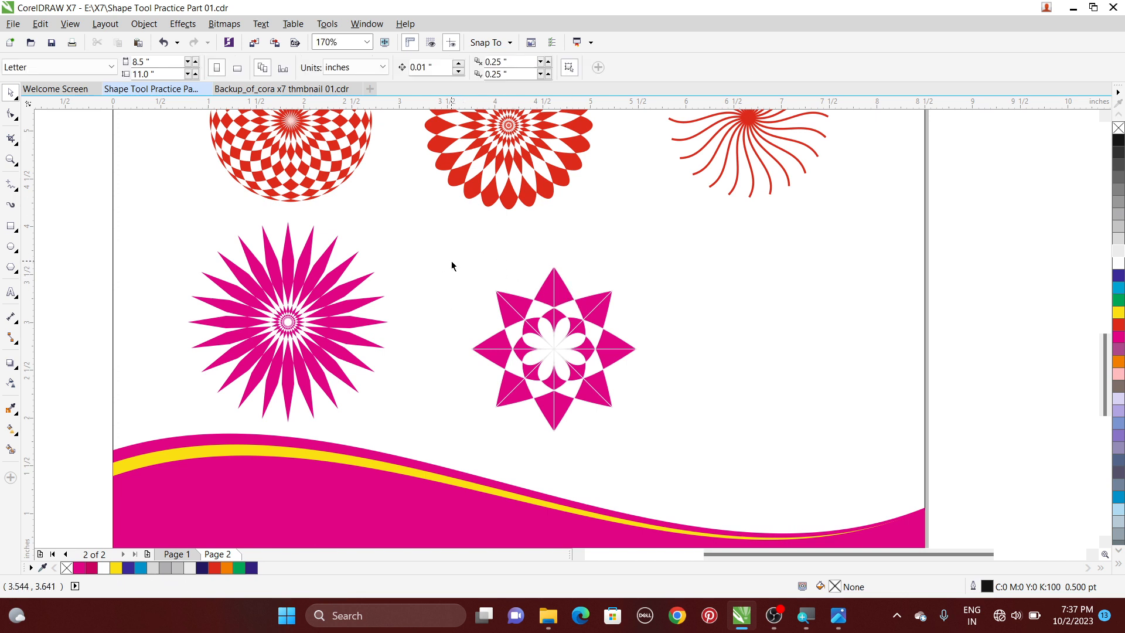
left_click_drag(451, 261, 643, 463)
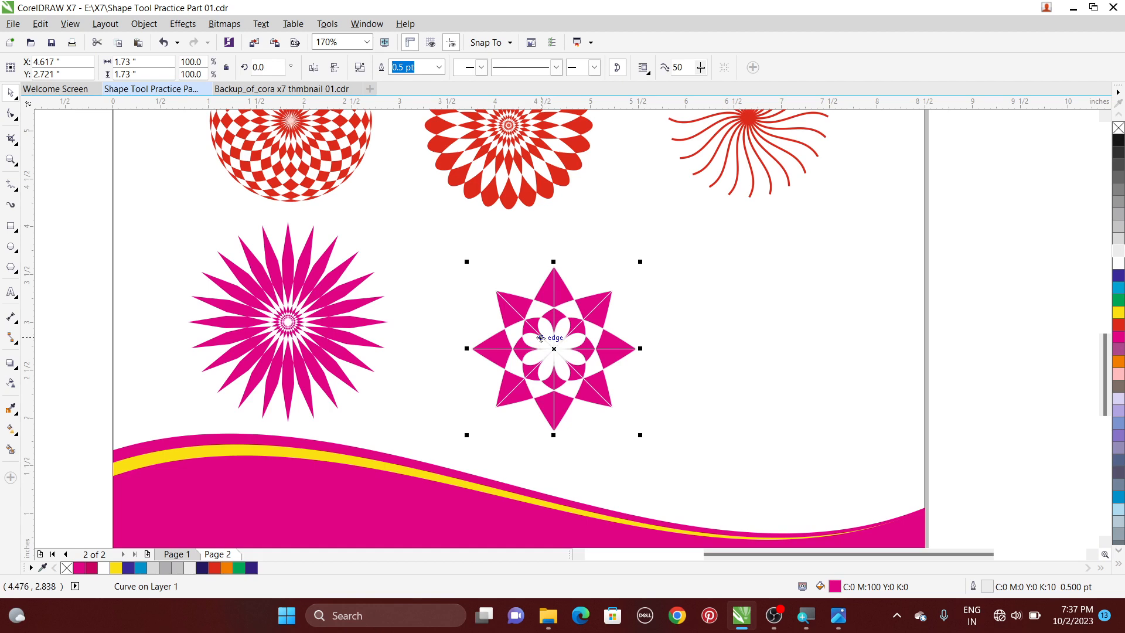
key("ctrl+z")
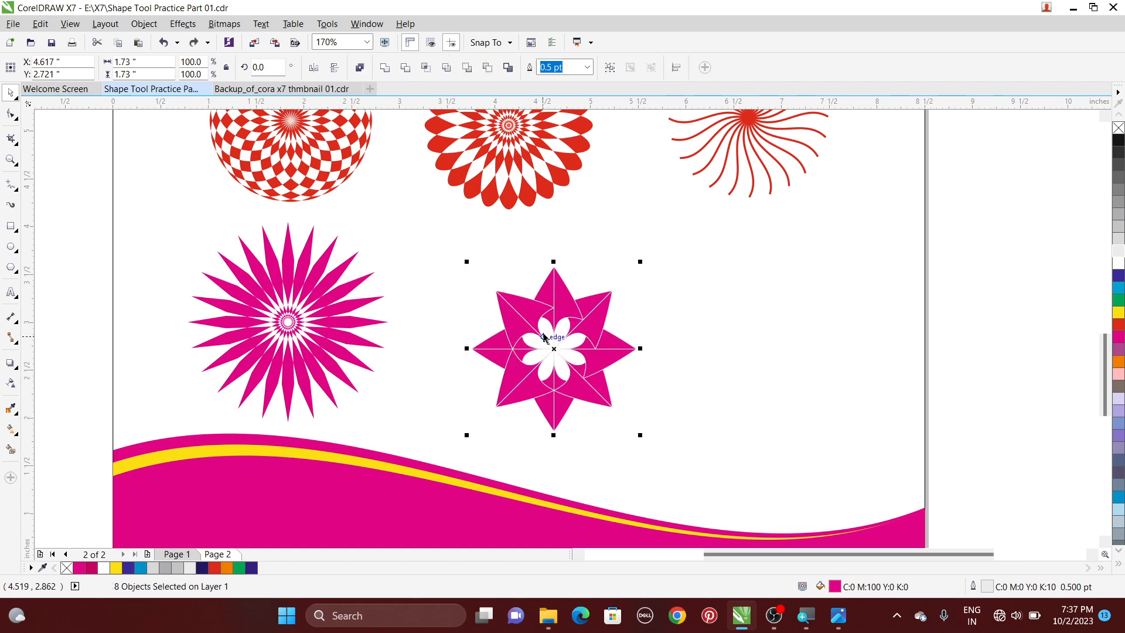
Step: Move the magenta star up and to the left, enlarge it to about 1.97 inches wide and clear the selection
left_click_drag(544, 336, 528, 313)
left_click_drag(627, 414, 637, 428)
key("Escape")
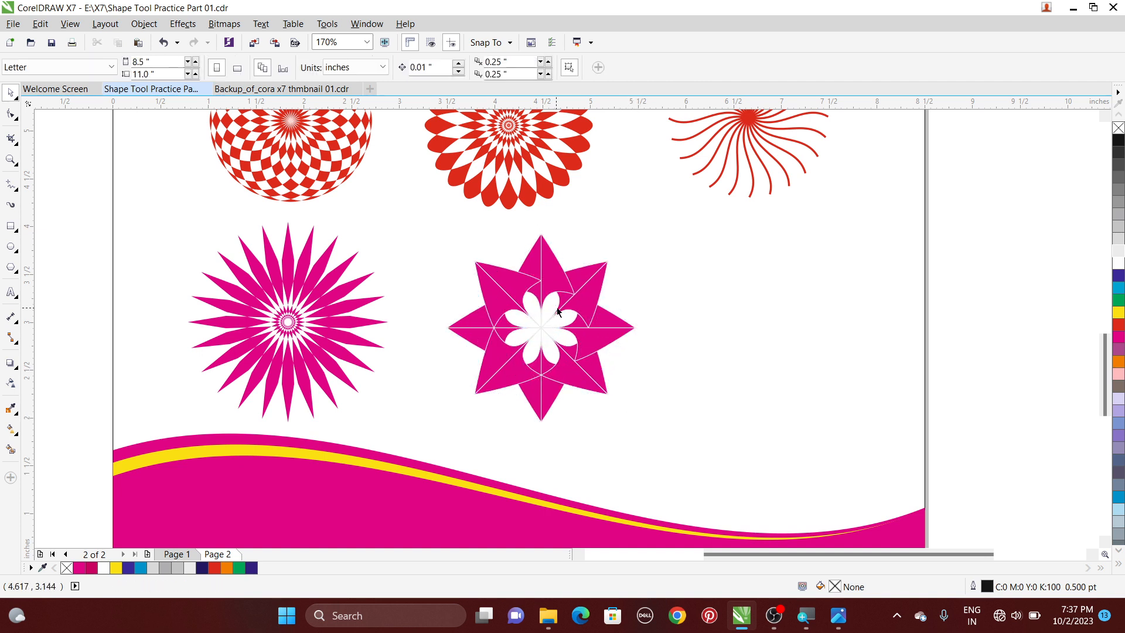
left_click_drag(428, 233, 660, 419)
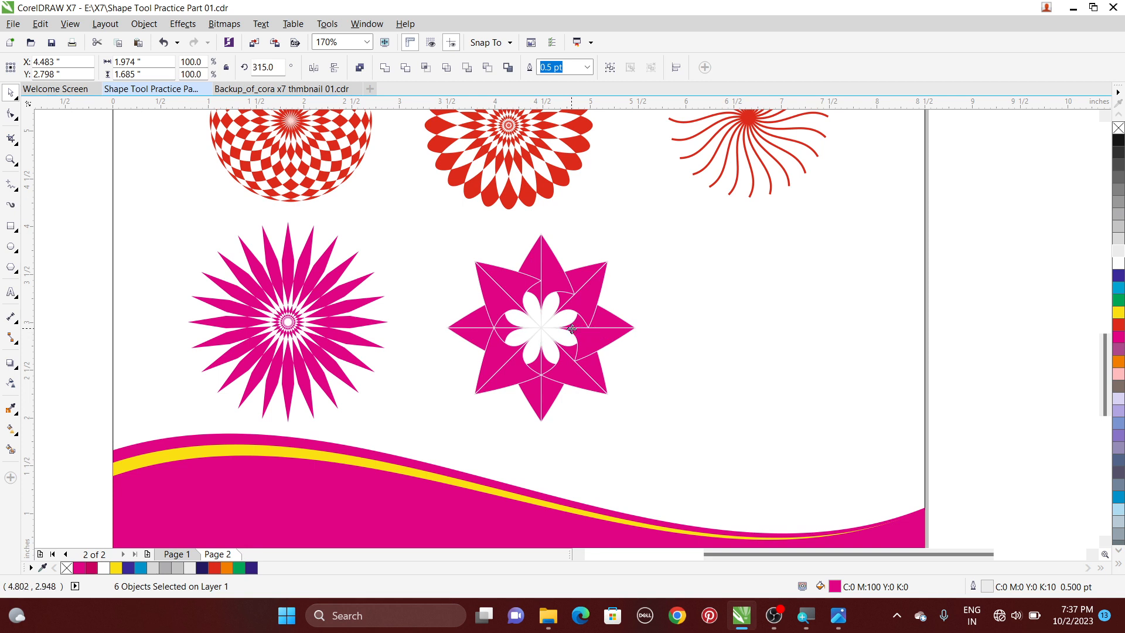
left_click_drag(572, 329, 565, 325)
key("ctrl+z")
Step: Select all eight shapes of the star, shift them slightly downward and clear the selection
left_click_drag(431, 234, 704, 457)
left_click_drag(559, 327, 560, 328)
left_click(944, 304)
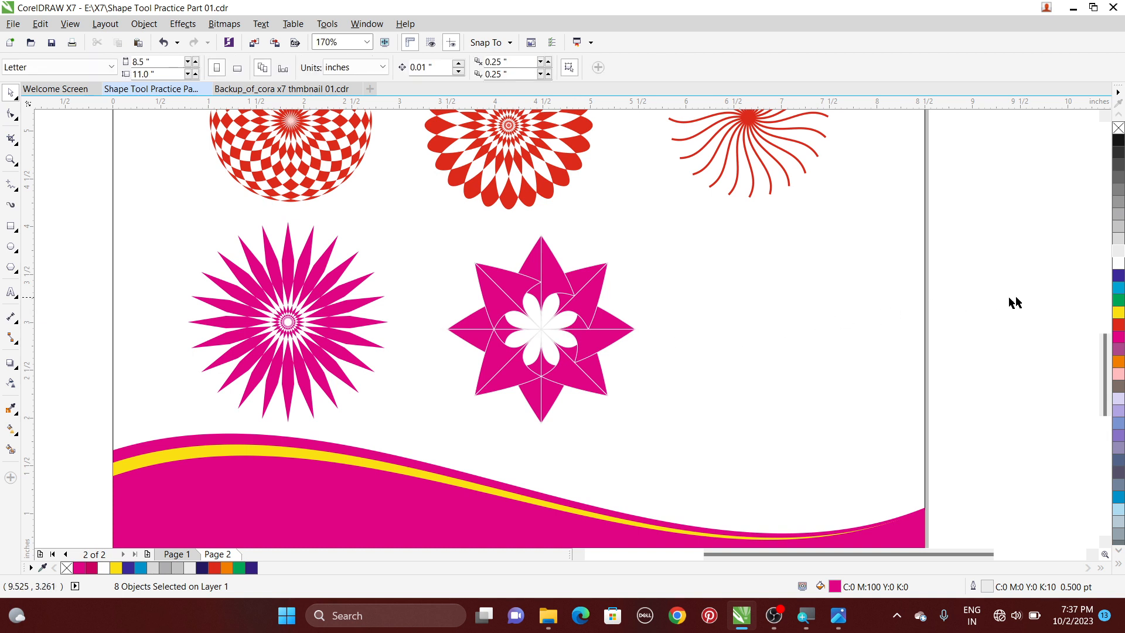
Step: Try pulling the unrotated upper-left shape out of the star to the right and undo the move
left_click(535, 292)
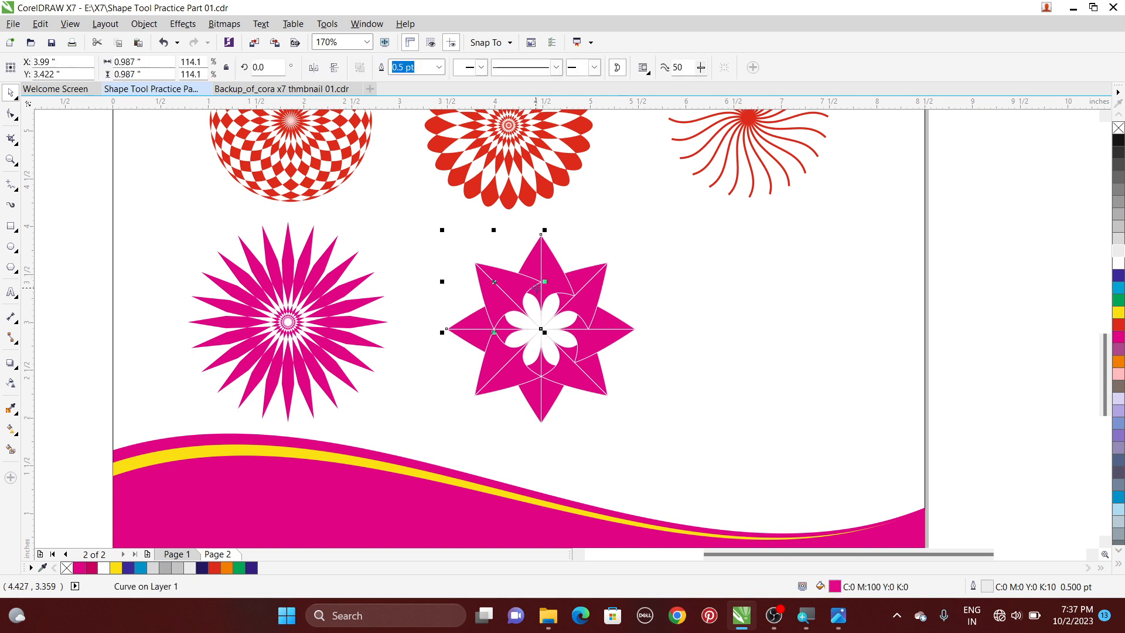
left_click(551, 290)
left_click(542, 283)
left_click(509, 261)
left_click(541, 276)
left_click(534, 271)
left_click(580, 241)
left_click(540, 293)
left_click(555, 233)
left_click(538, 249)
left_click_drag(530, 260, 760, 260)
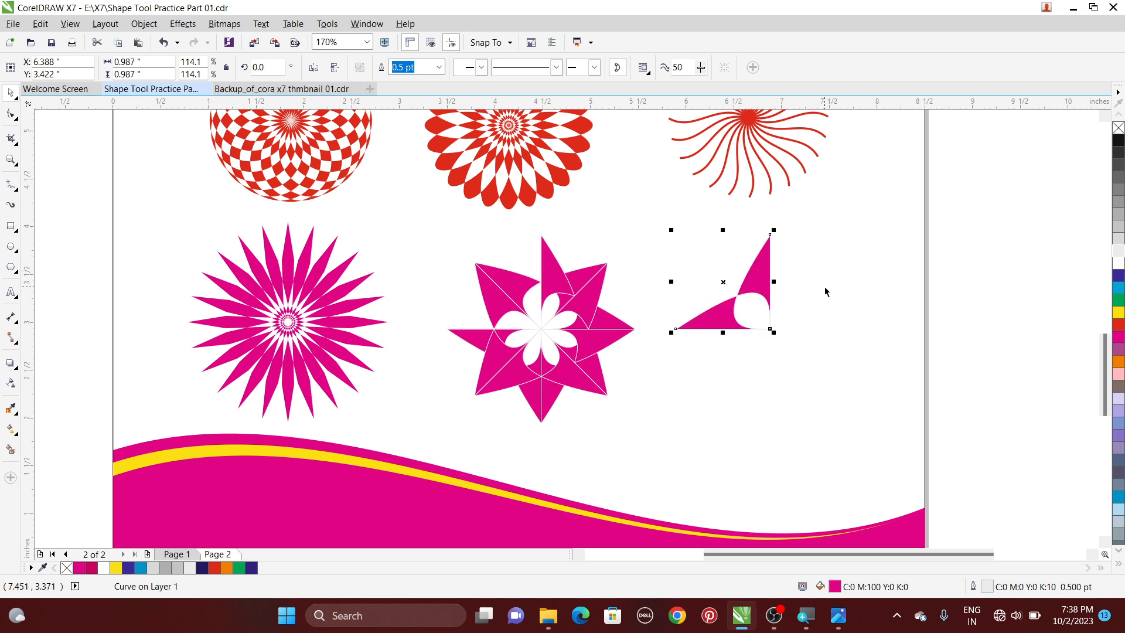
key("ctrl+z")
left_click(1040, 279)
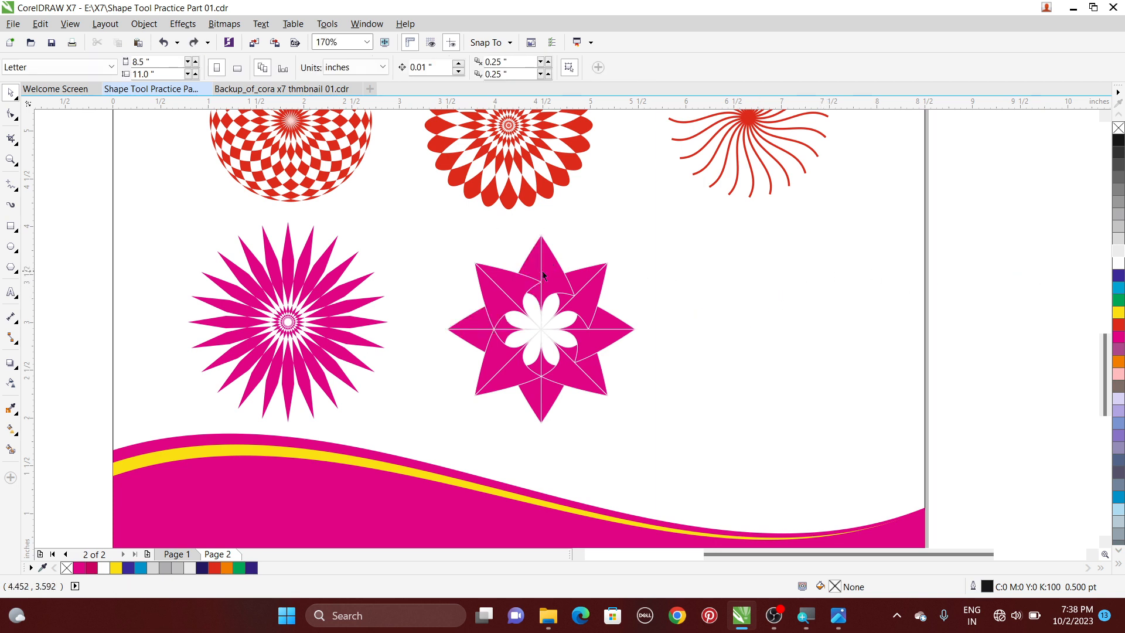
Step: Try pulling the upper shape with the 315 degree rotation out of the star and undo the move
left_click(547, 278)
left_click(778, 241)
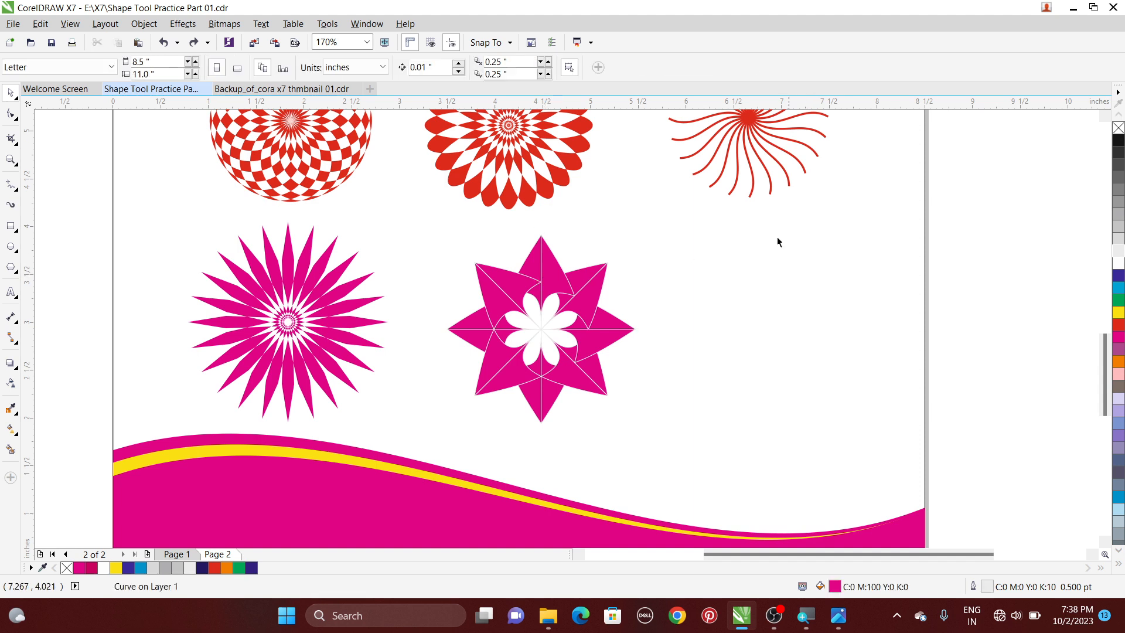
left_click(511, 278)
left_click_drag(526, 278, 774, 276)
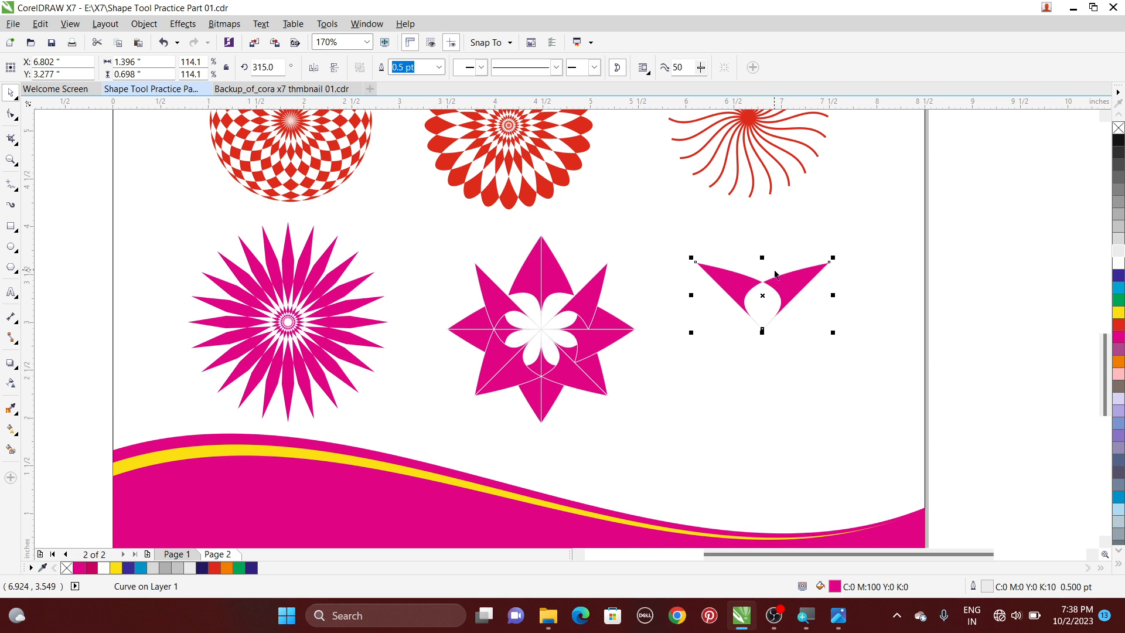
key("ctrl+z")
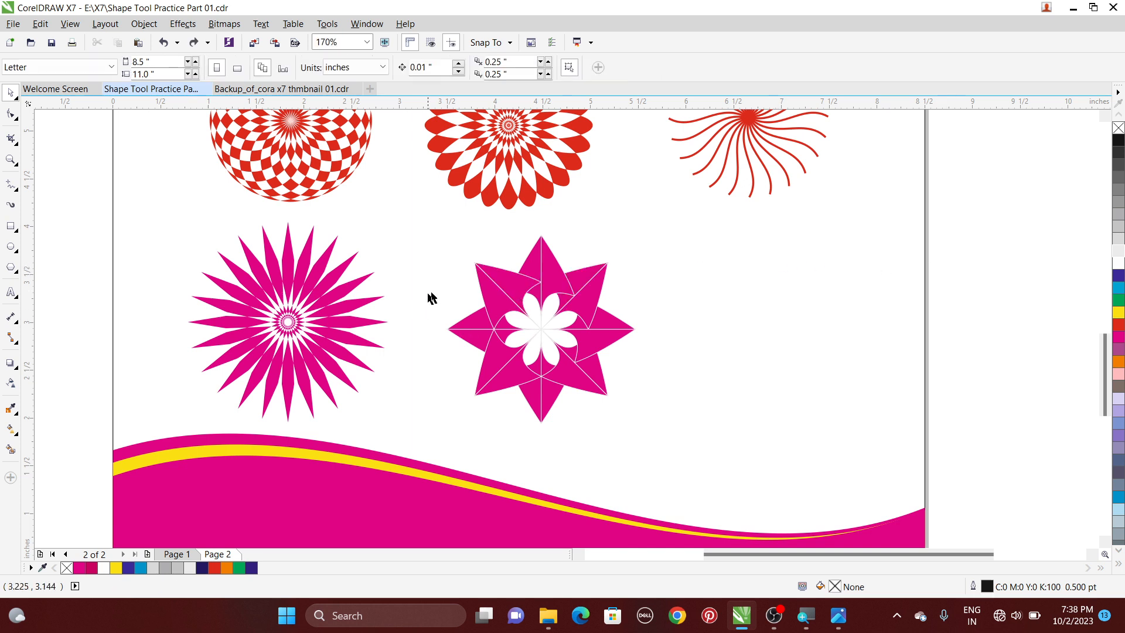
Step: Move the star's upper 315-degree shape out into the empty space beside the star
left_click(506, 284)
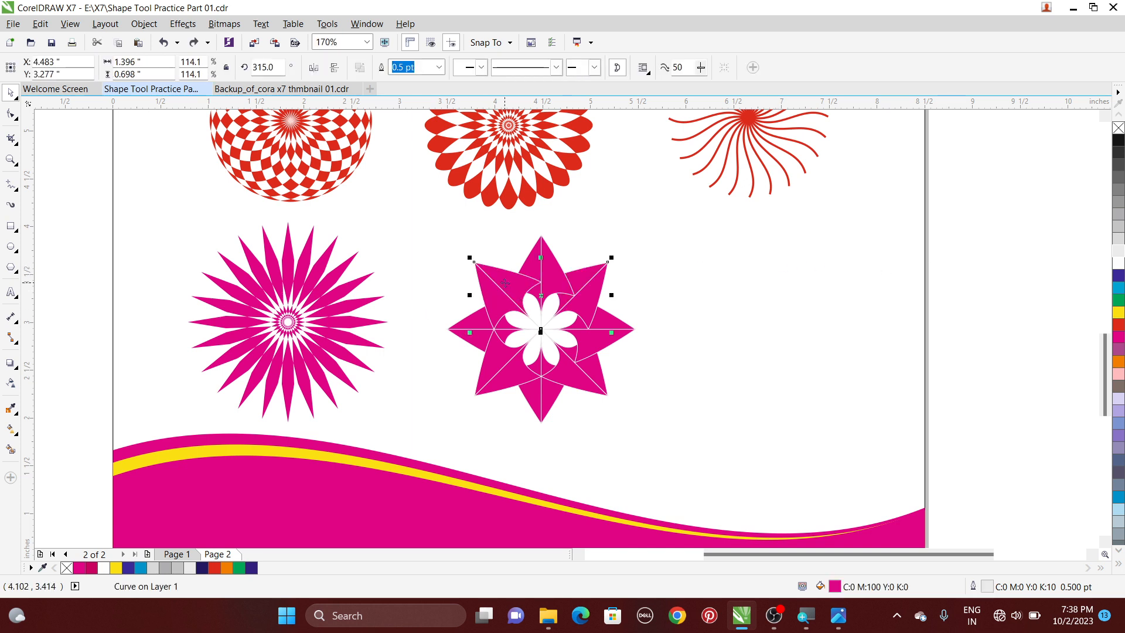
left_click(539, 257)
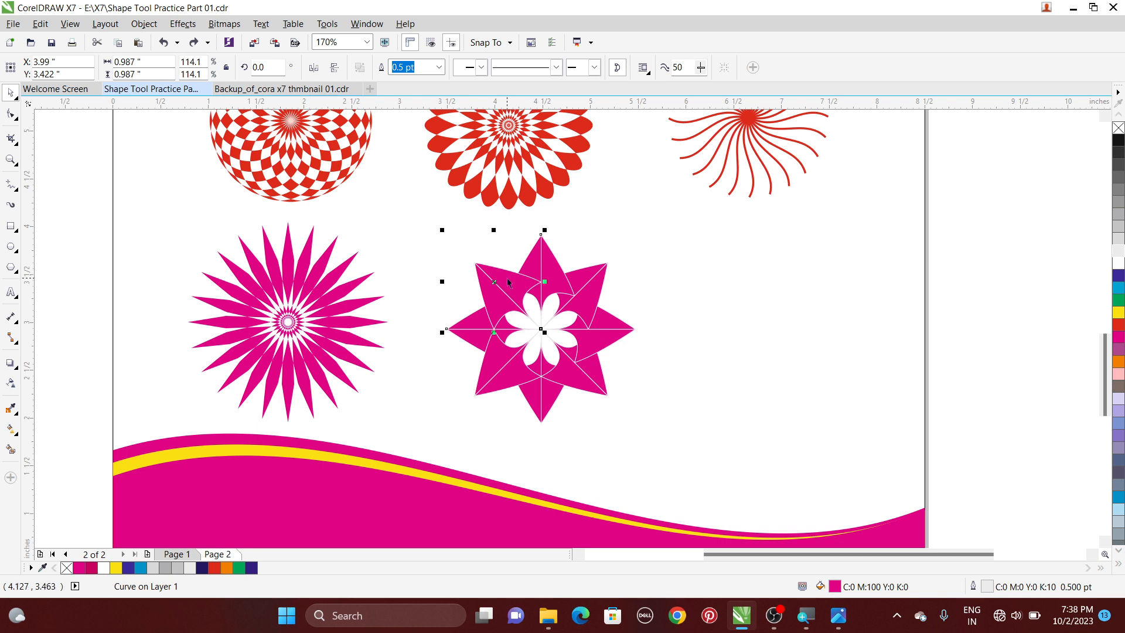
left_click(597, 251)
left_click(523, 285)
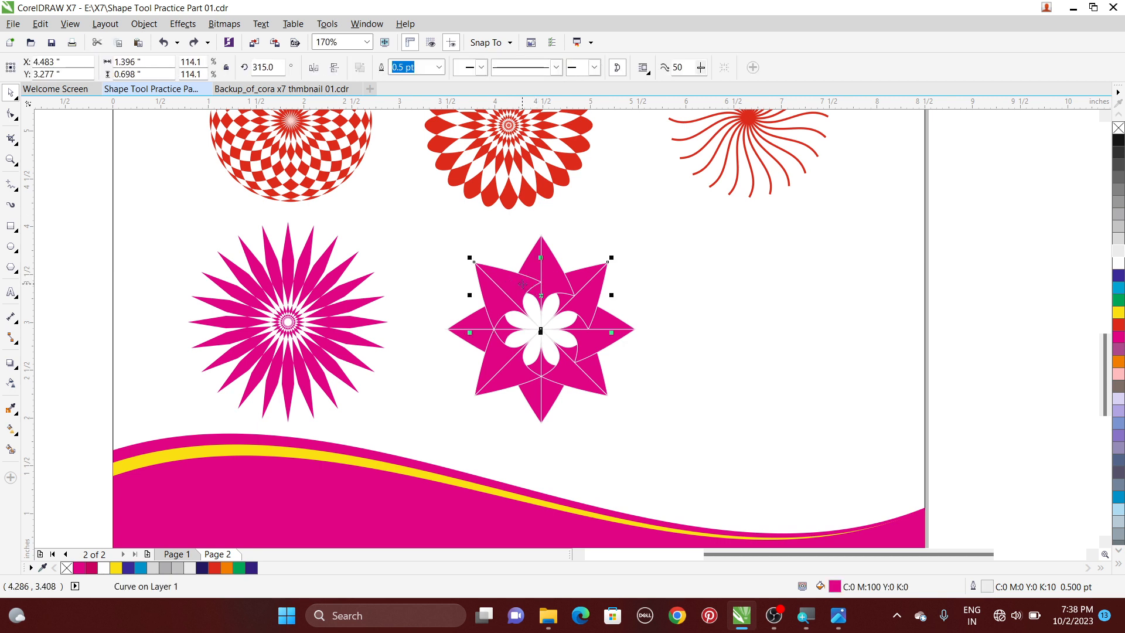
left_click_drag(522, 285, 763, 279)
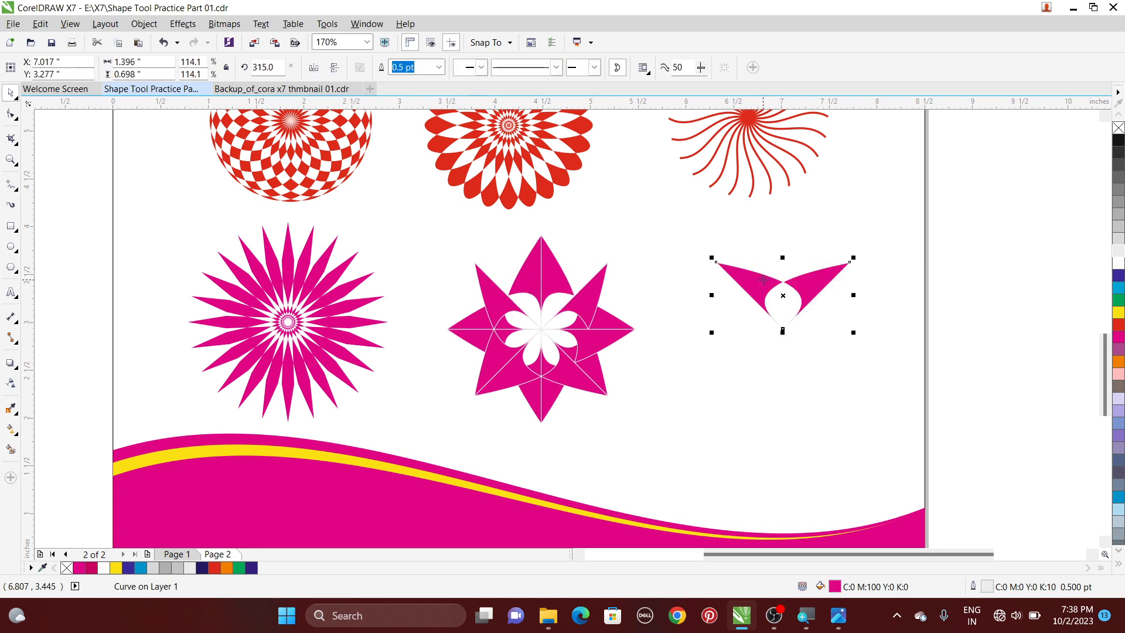
Step: Undo the last move, place a duplicate of the star's upper 315-degree shape beside the star and mirror a copy of it downward
key("ctrl+z")
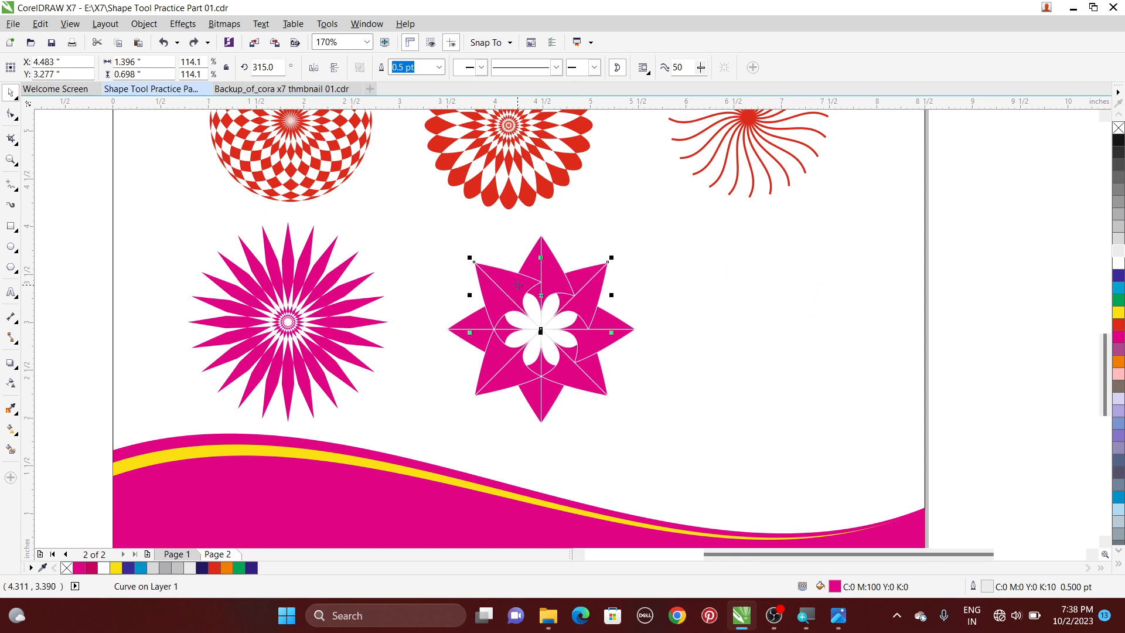
left_click_drag(520, 286, 754, 288)
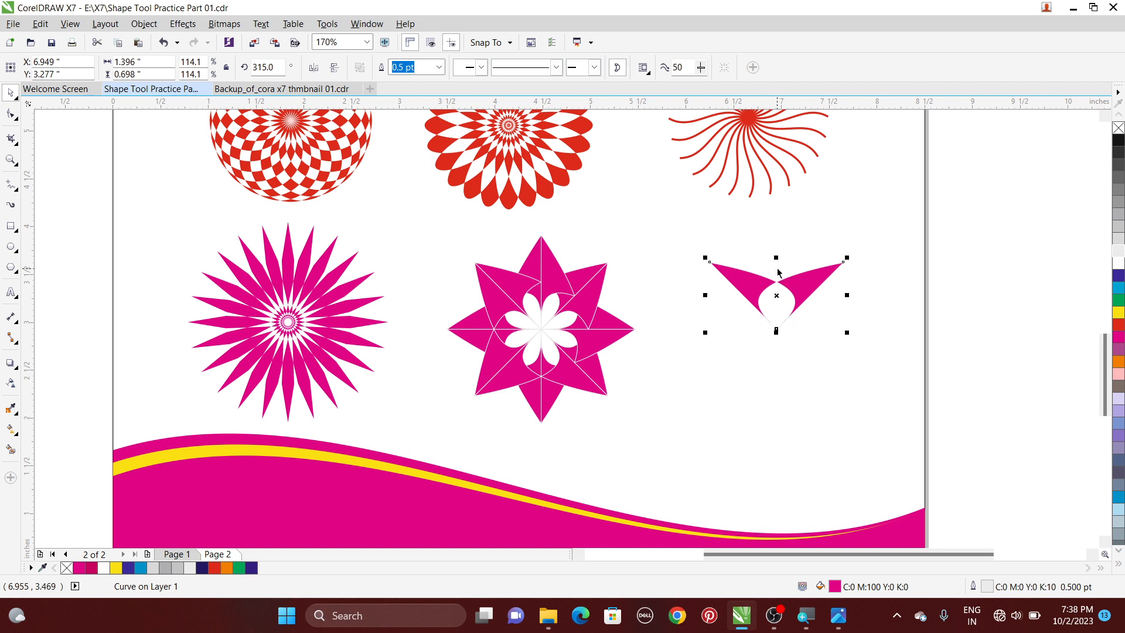
left_click_drag(775, 256, 778, 340)
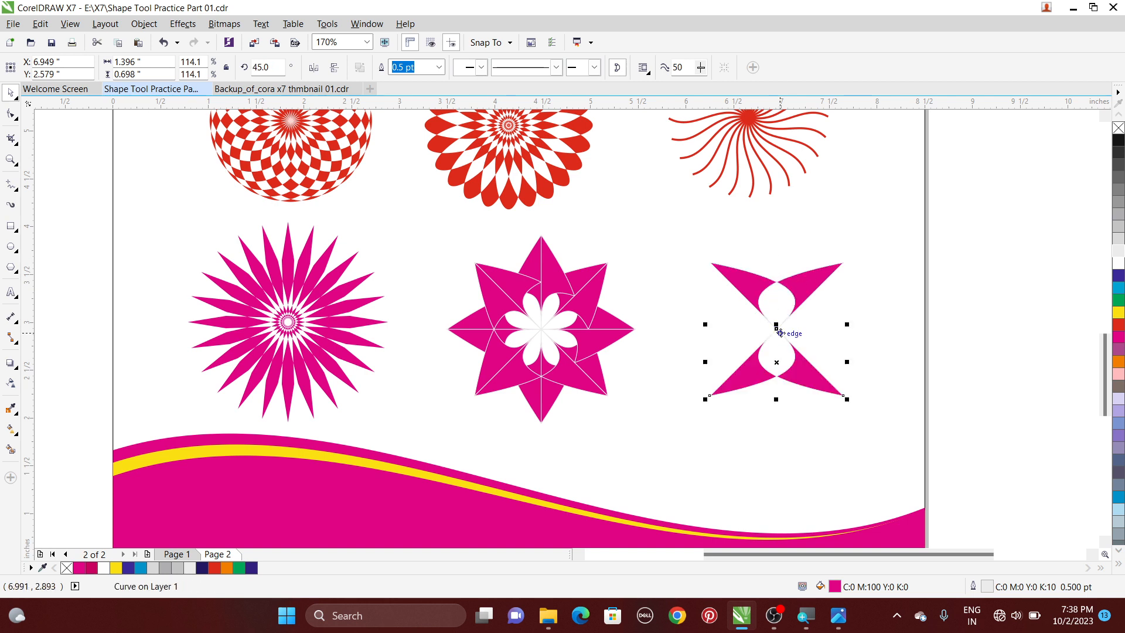
Step: Select the two mirrored shapes and add a copy of the pair rotated 90 degrees clockwise about their common centre
left_click(770, 290, "shift")
left_click(771, 289)
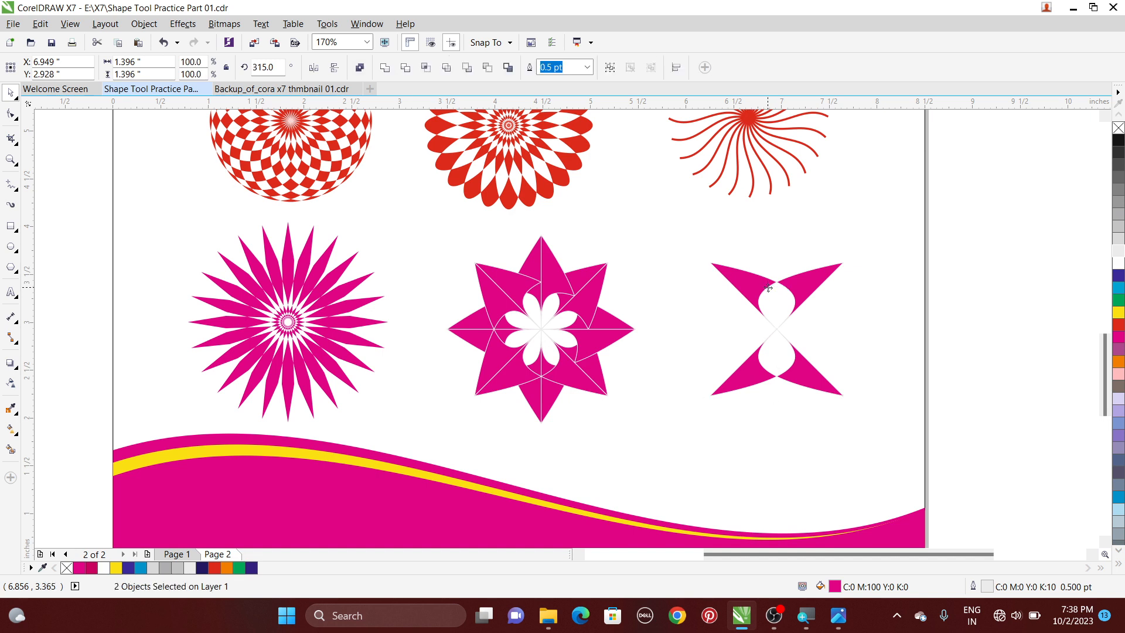
left_click_drag(849, 259, 843, 409)
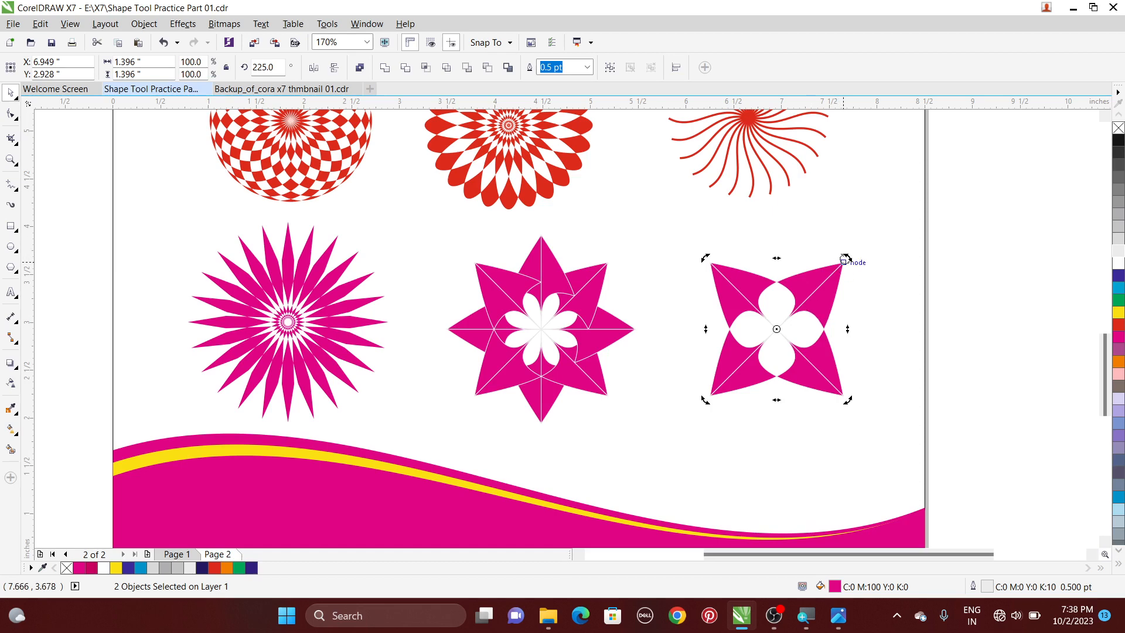
Step: Undo rotating only the new pair, and duplicate all four shapes rotated 45 degrees to form a second eight-pointed star
left_click_drag(853, 257, 862, 322)
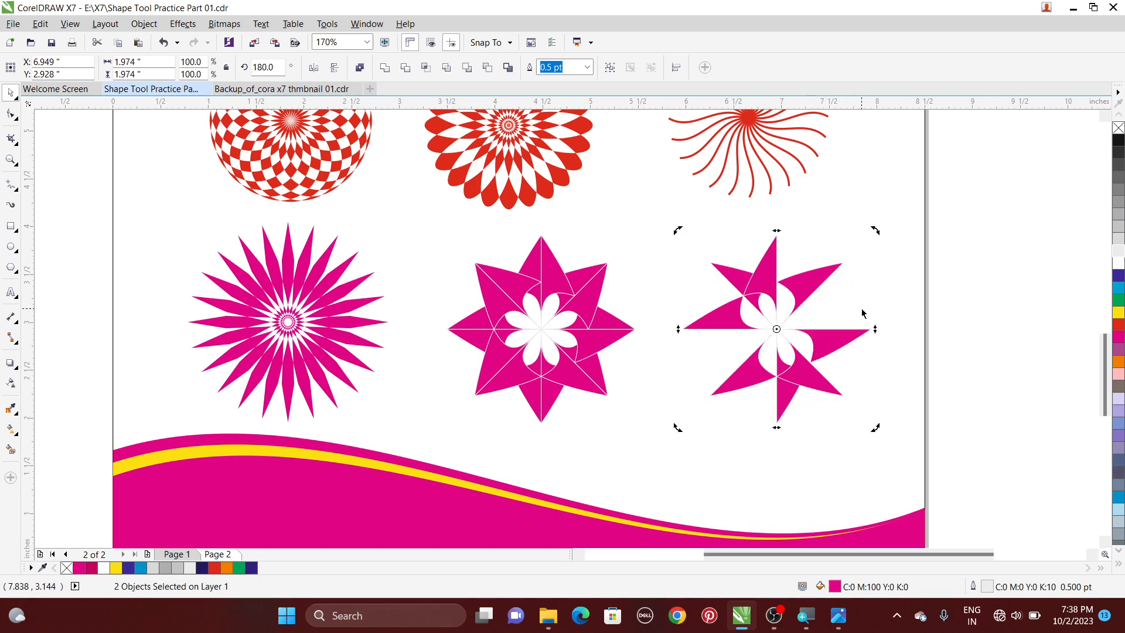
key("ctrl+z")
left_click(920, 262)
left_click_drag(675, 230, 886, 429)
left_click(812, 308)
left_click_drag(848, 257, 874, 338)
left_click(937, 301)
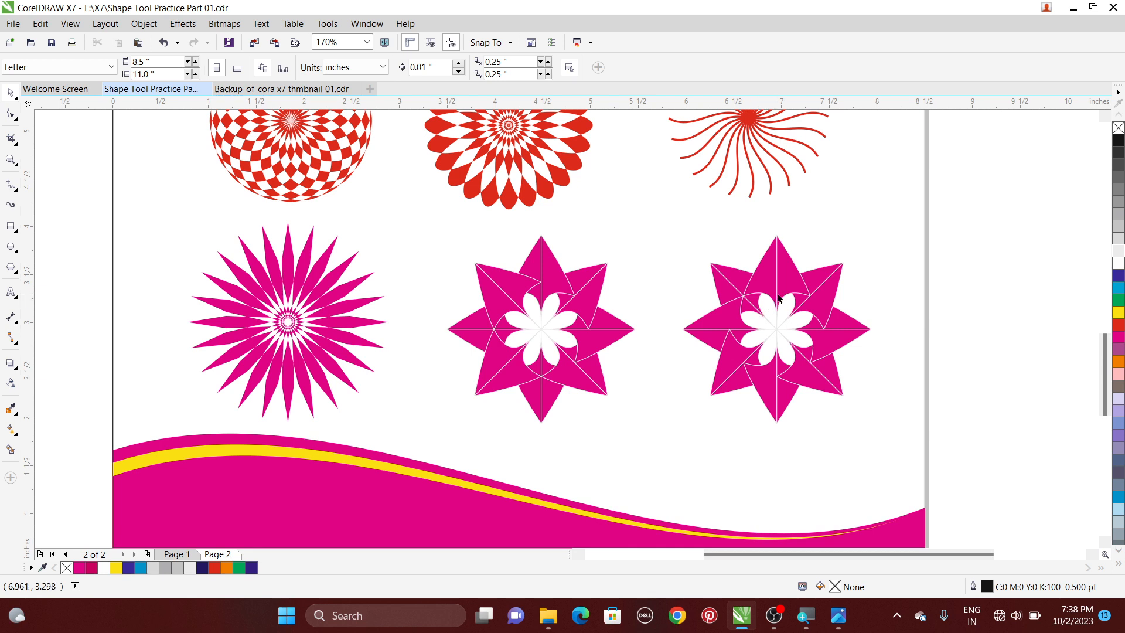
Step: Try combining the selected shapes of the second star and undo back to the four-shape design
left_click_drag(684, 230, 929, 445)
key("ctrl+l")
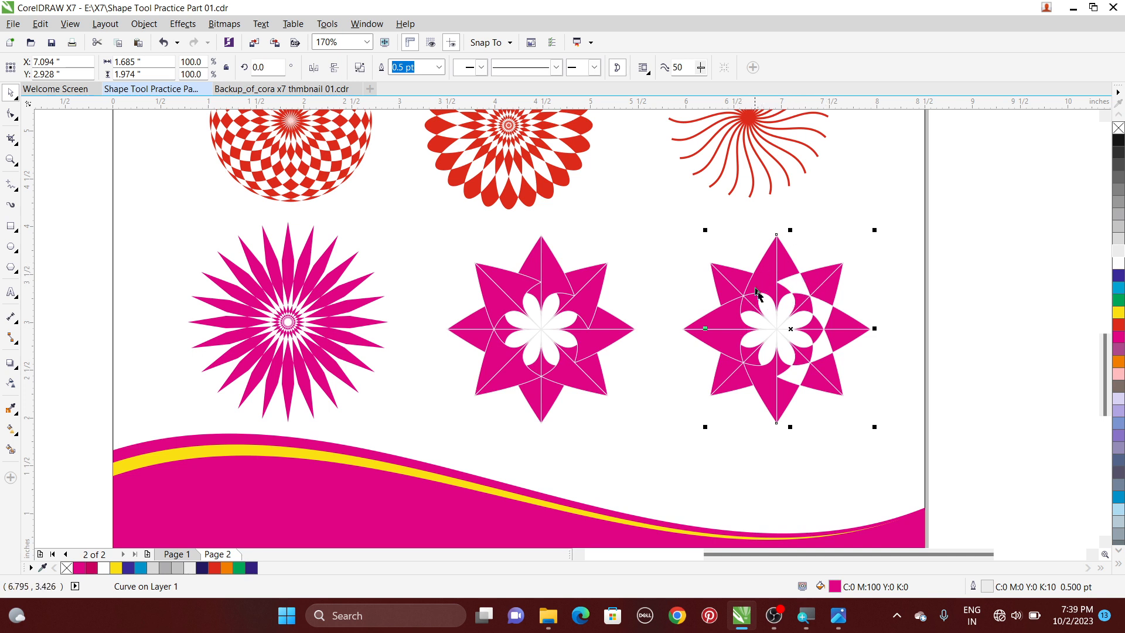
key("ctrl+z")
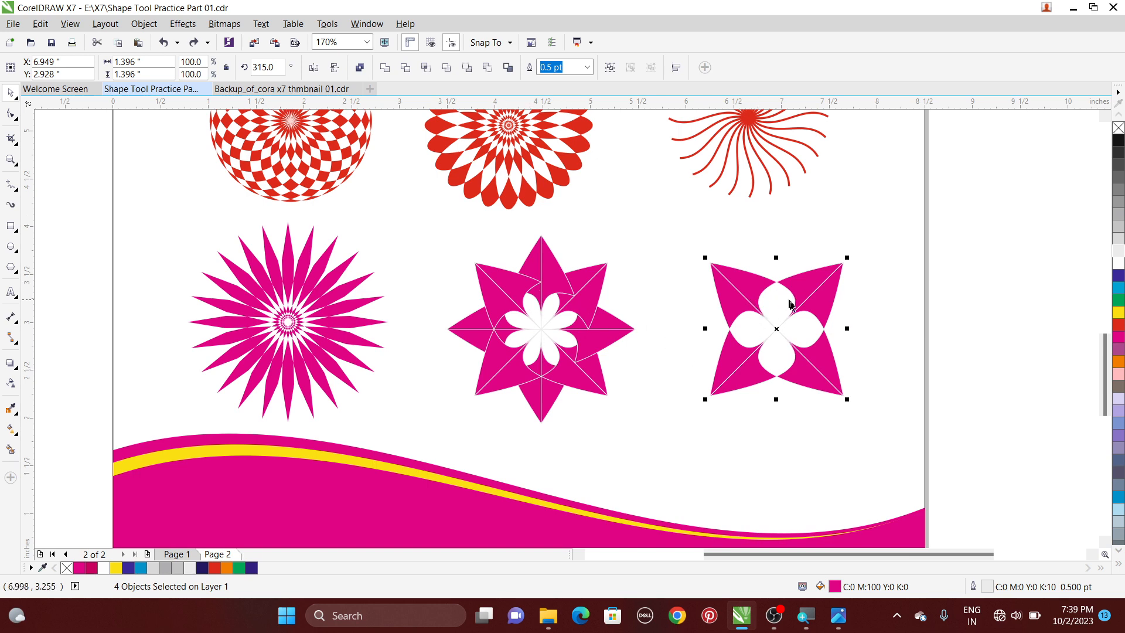
Step: Delete the four-shape practice design beside the finished eight-pointed star
left_click(879, 287)
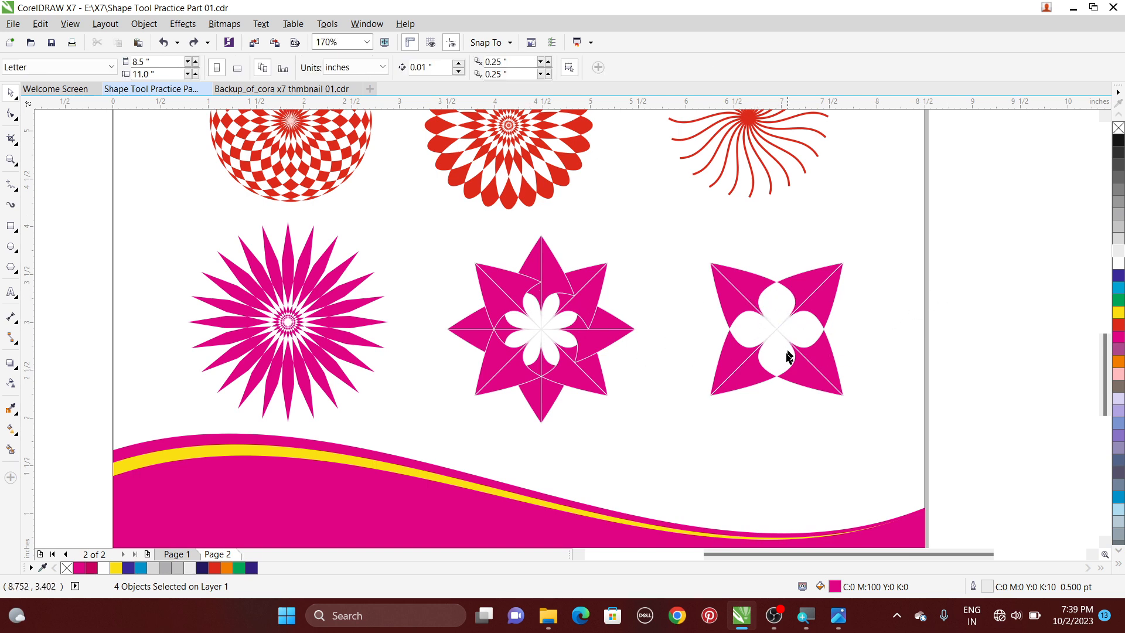
left_click_drag(662, 243, 901, 459)
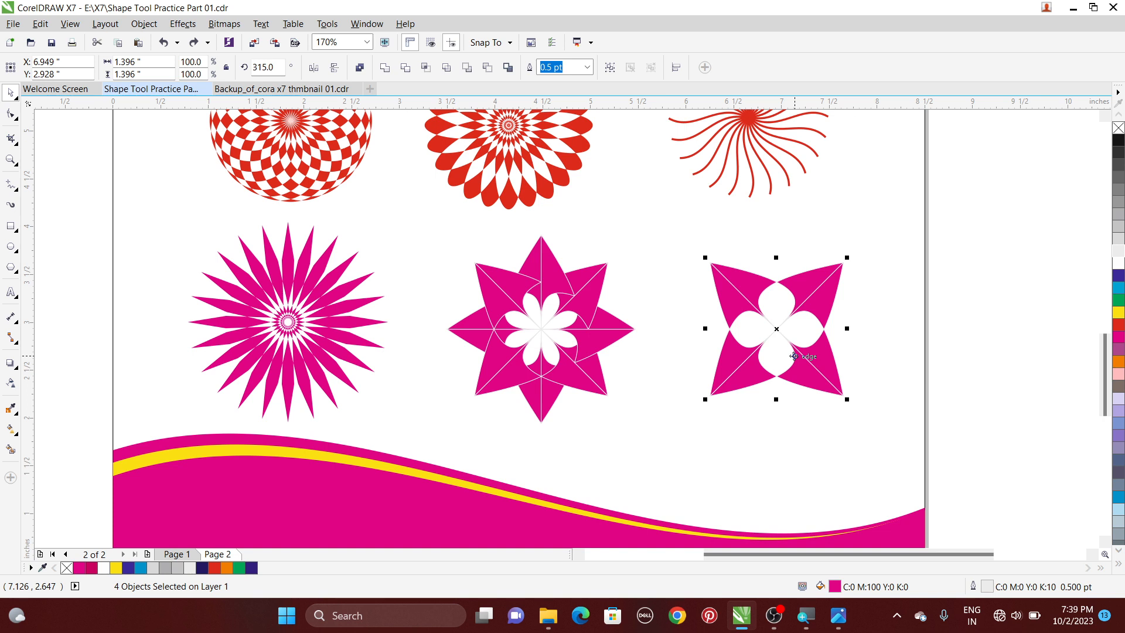
key("Delete")
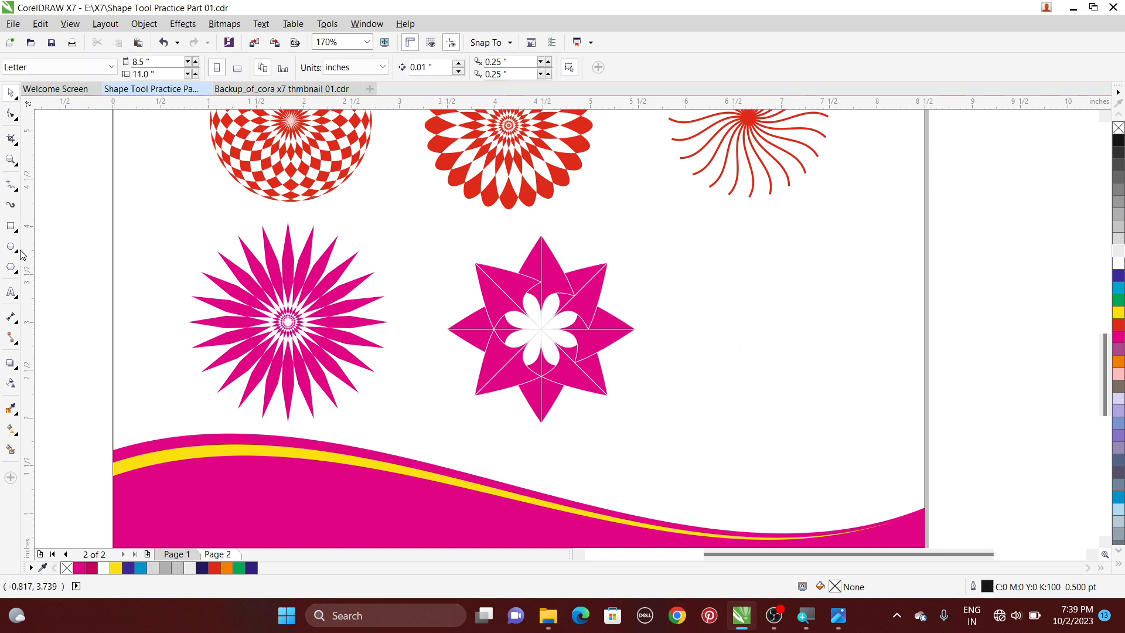
Step: Draw a six-sided polygon about 1.22 by 1.41 inches in the empty space beside the eight-pointed star
left_click(11, 271)
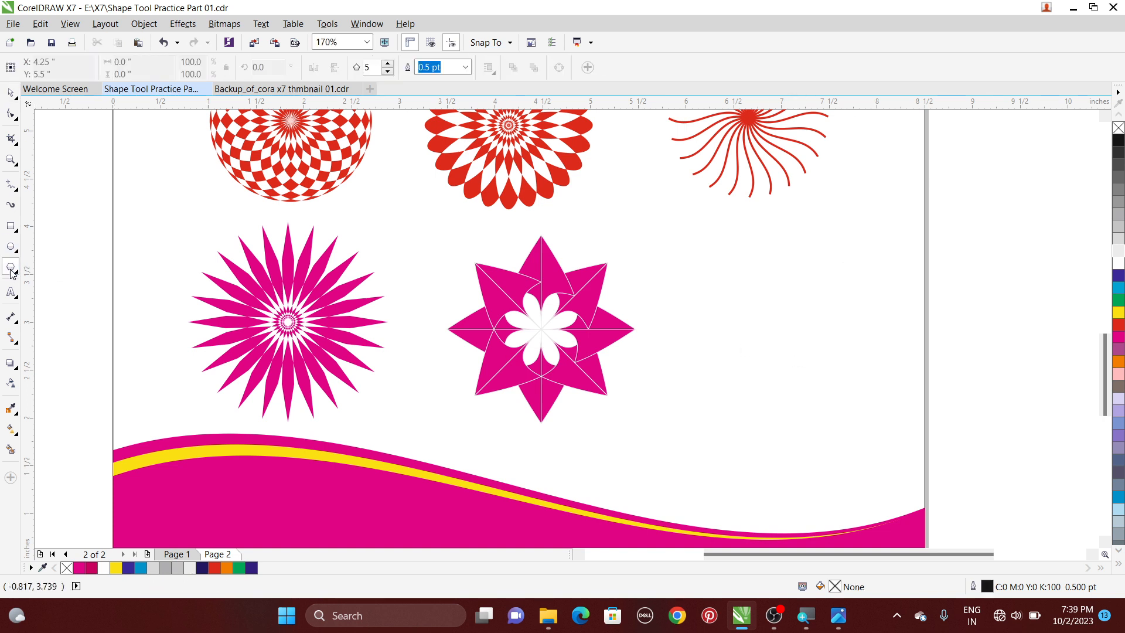
left_click(387, 64)
left_click_drag(723, 270, 822, 406)
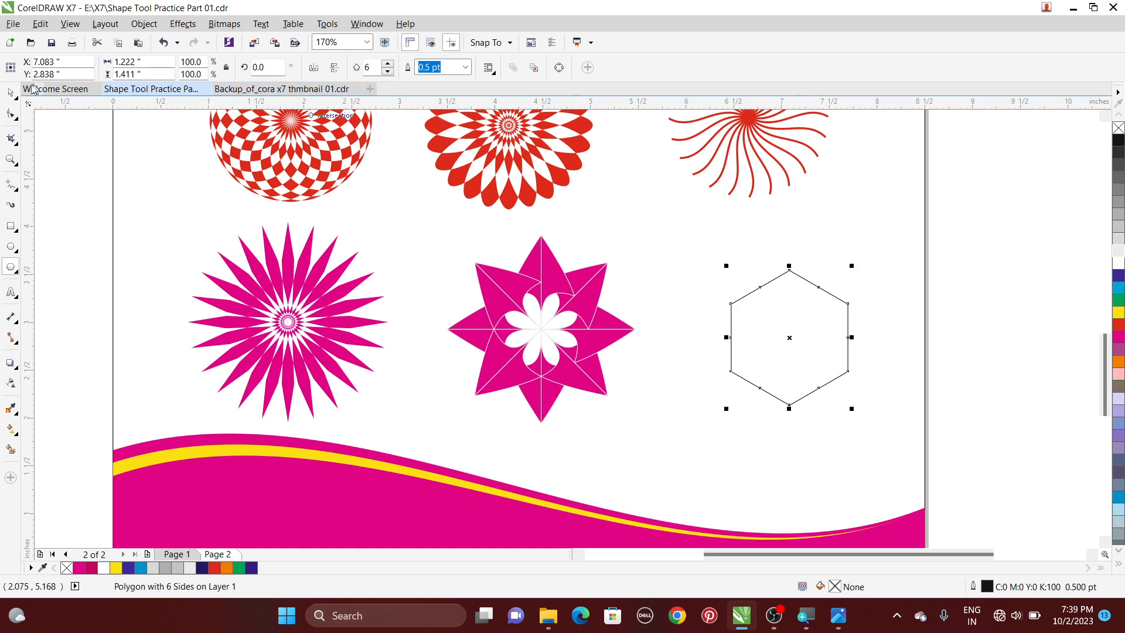
Step: Add a rotated duplicate of the hexagon with its corners between the original's, and weld both into one twelve-pointed outline
left_click(10, 93)
left_click(811, 356)
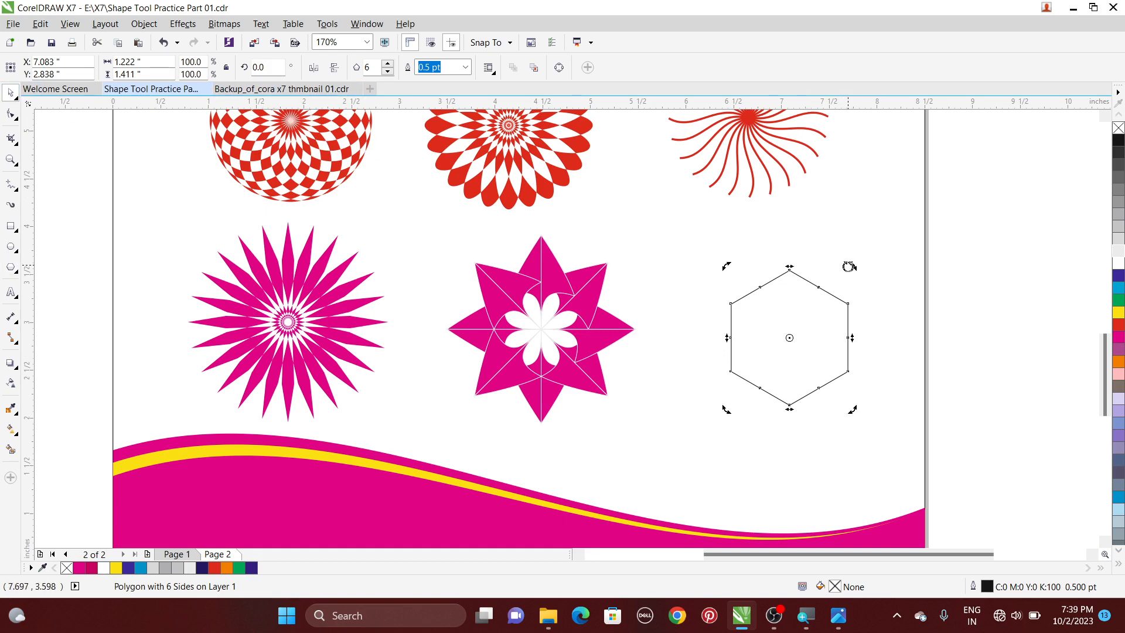
left_click_drag(850, 267, 874, 314)
left_click(762, 304)
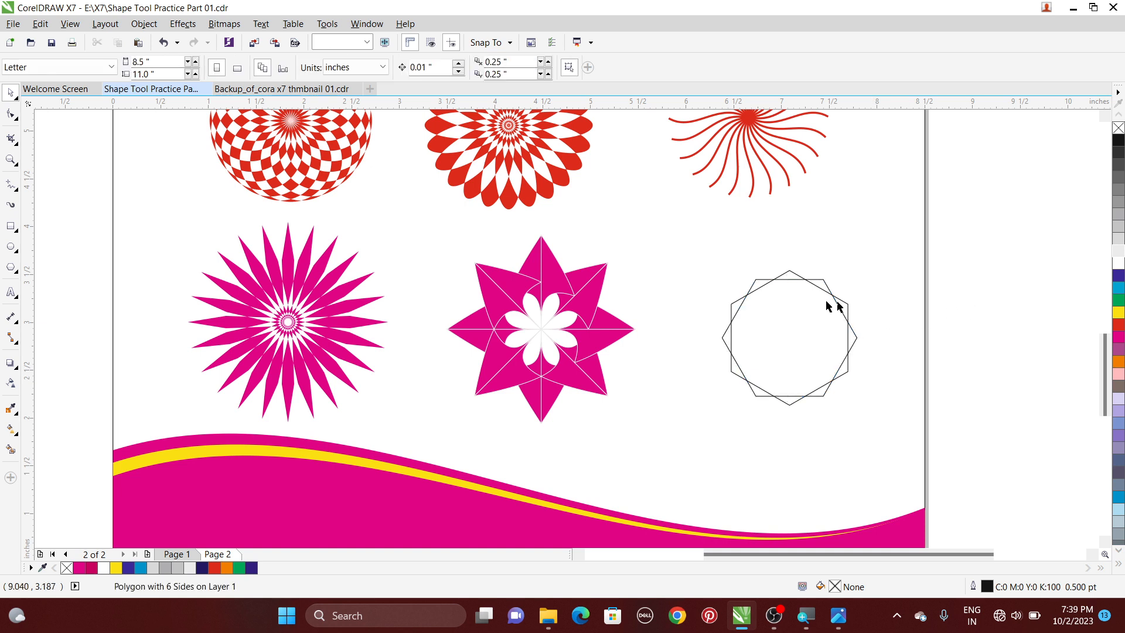
left_click_drag(694, 249, 892, 447)
left_click(385, 68)
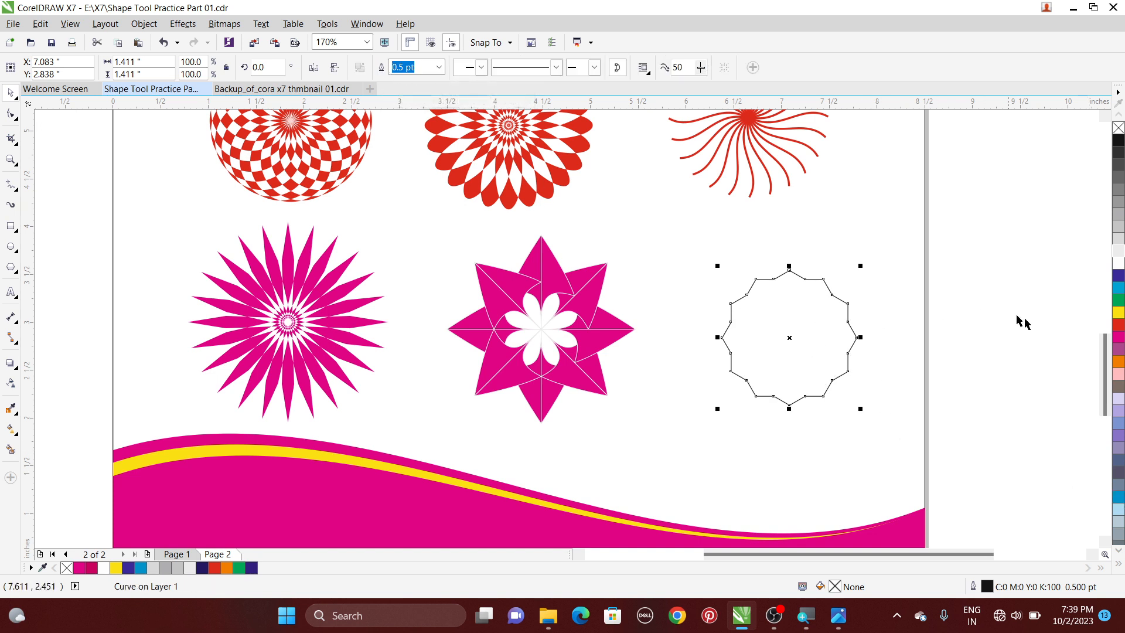
Step: Fill the welded twelve-pointed shape magenta without an outline and enlarge it from its centre to about 1.93 inches
left_click(1119, 339)
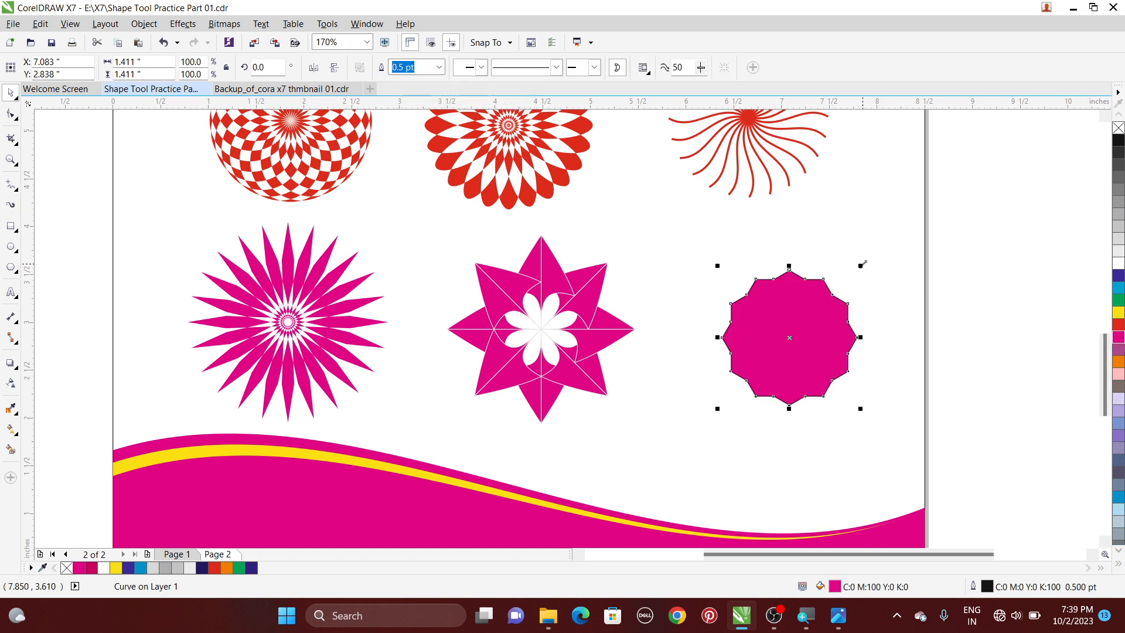
left_click_drag(863, 263, 891, 239)
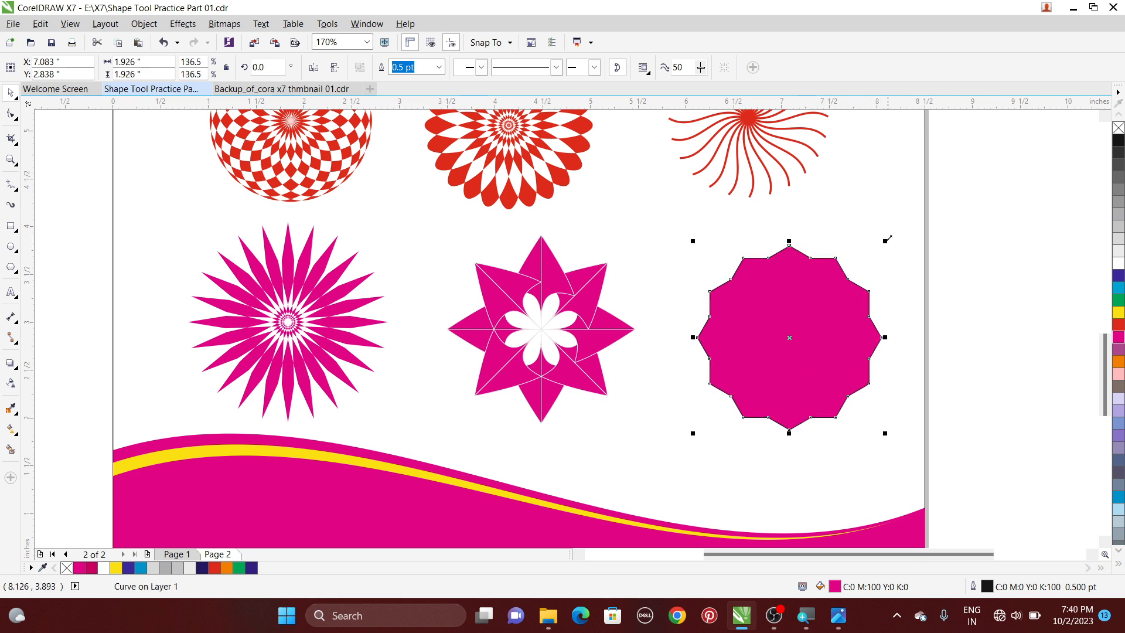
right_click(1119, 127)
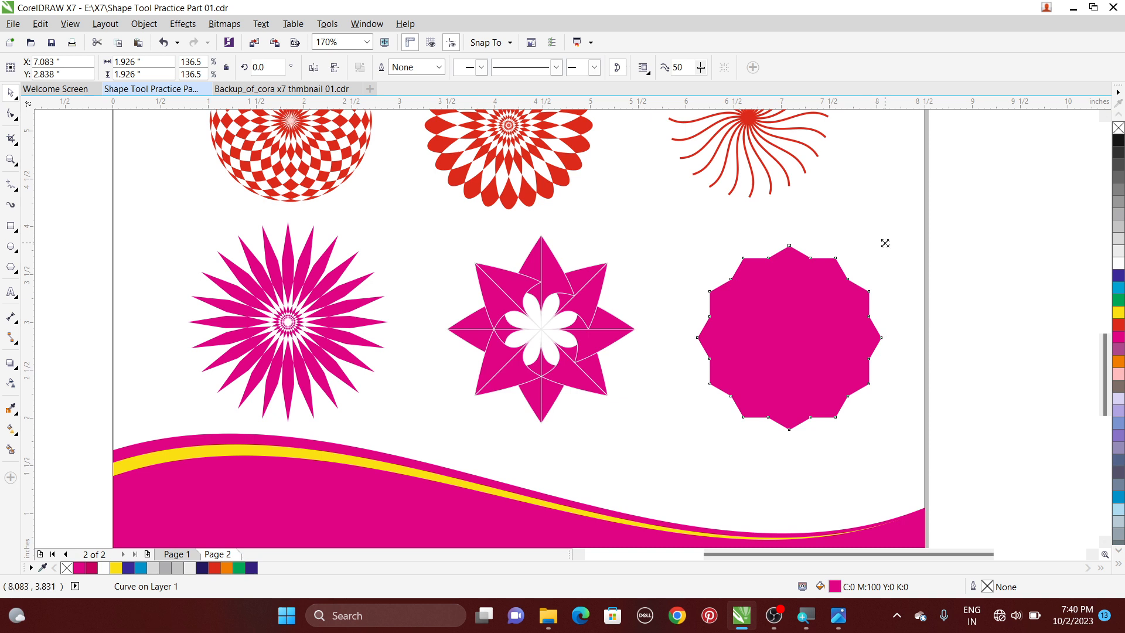
Step: Stack two smaller concentric duplicates on the badge: a white one about 1.42 inches wide and a magenta one about 1.22 inches wide
left_click_drag(885, 243, 864, 267)
left_click(1119, 263)
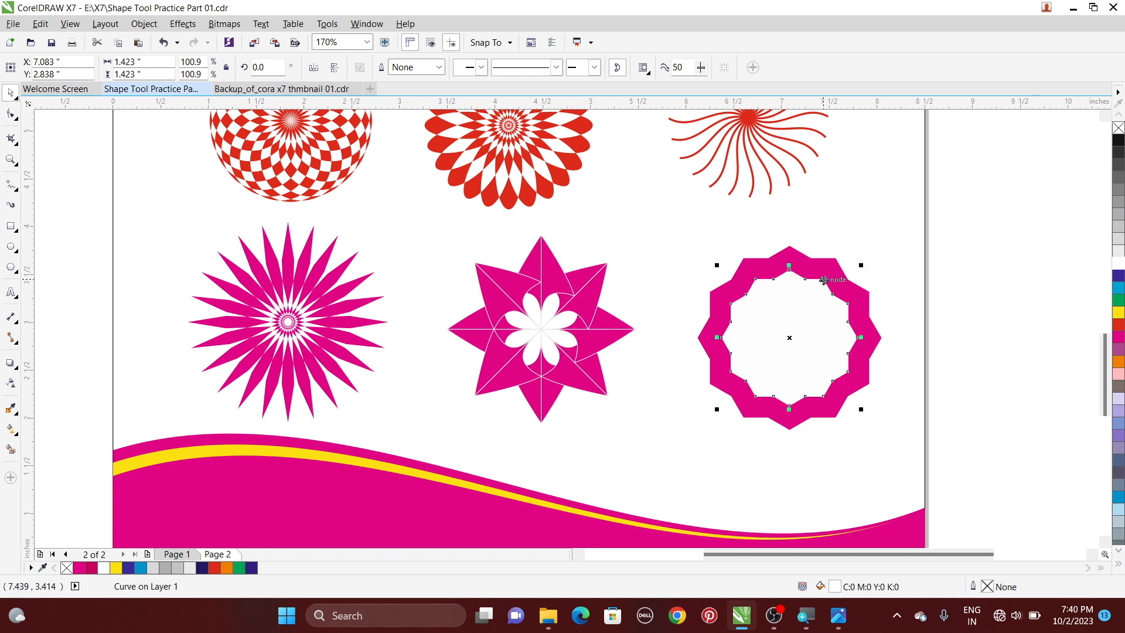
left_click_drag(863, 264, 855, 272)
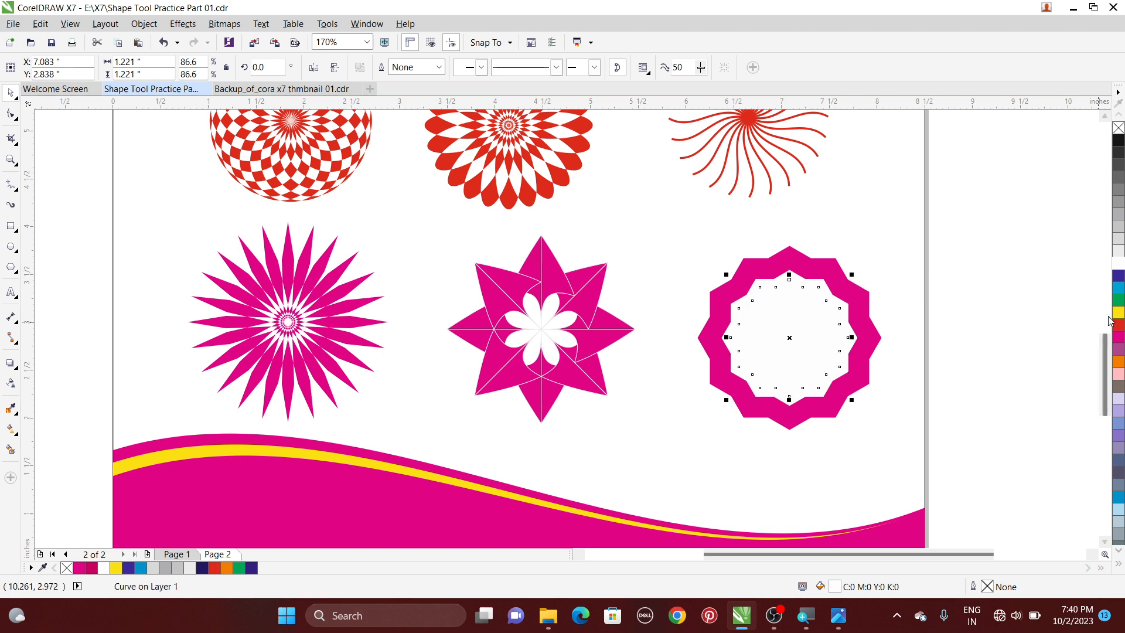
left_click(1118, 338)
left_click(658, 269)
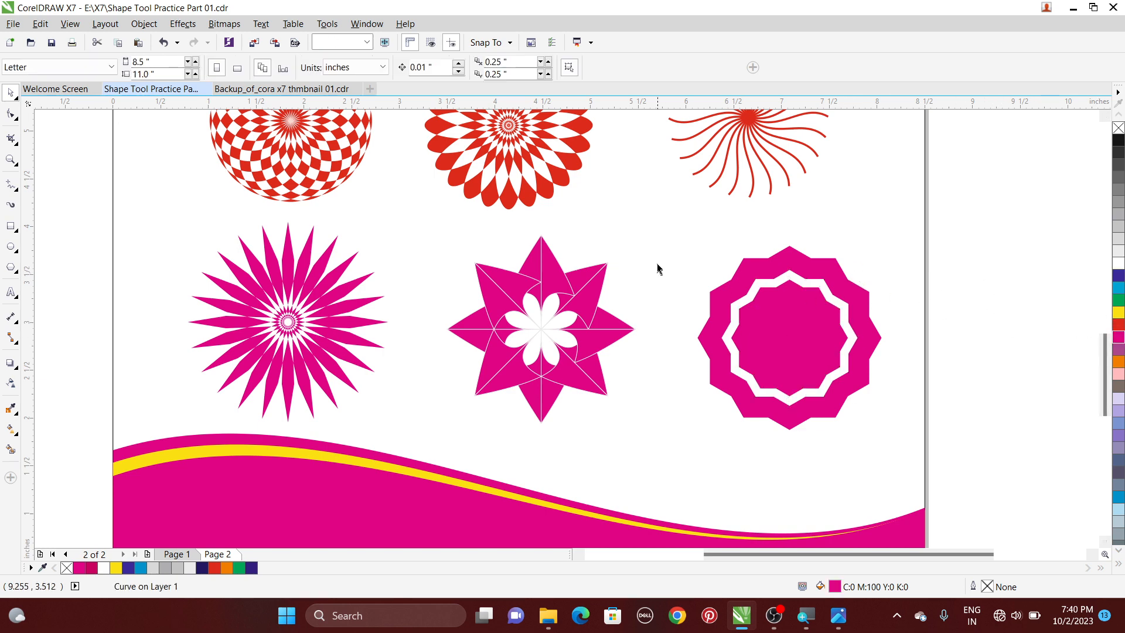
Step: Switch to the reference image Shape Tool Practice Part 01.jpg in Photos to compare the badge, and return to CorelDRAW
mouse_move(847, 617)
left_click(779, 545)
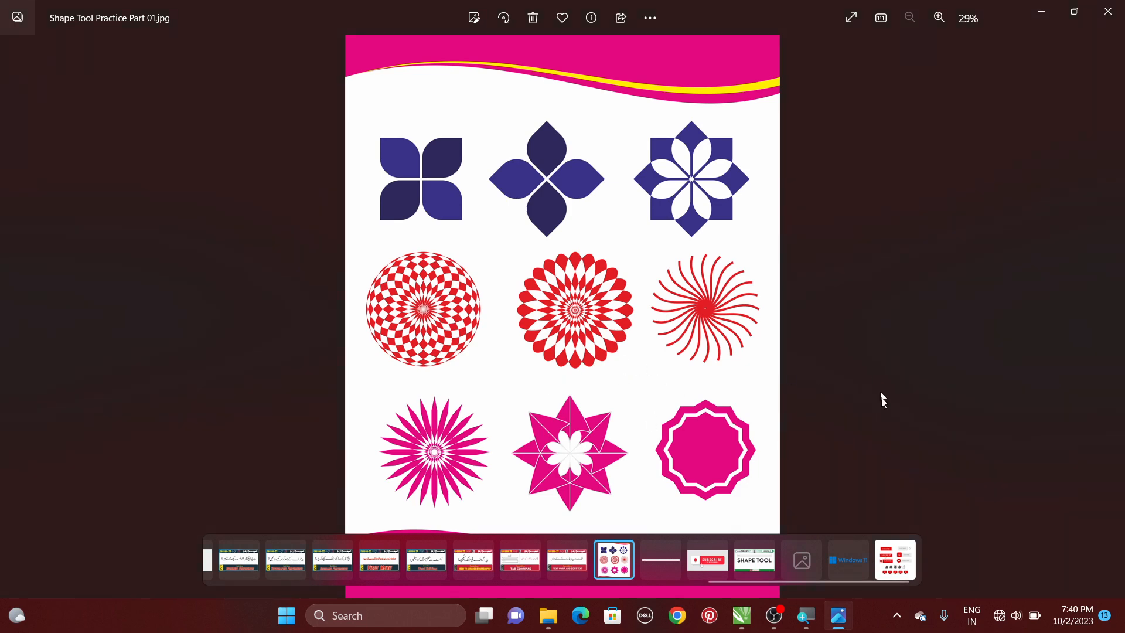
left_click(1075, 12)
left_click(980, 57)
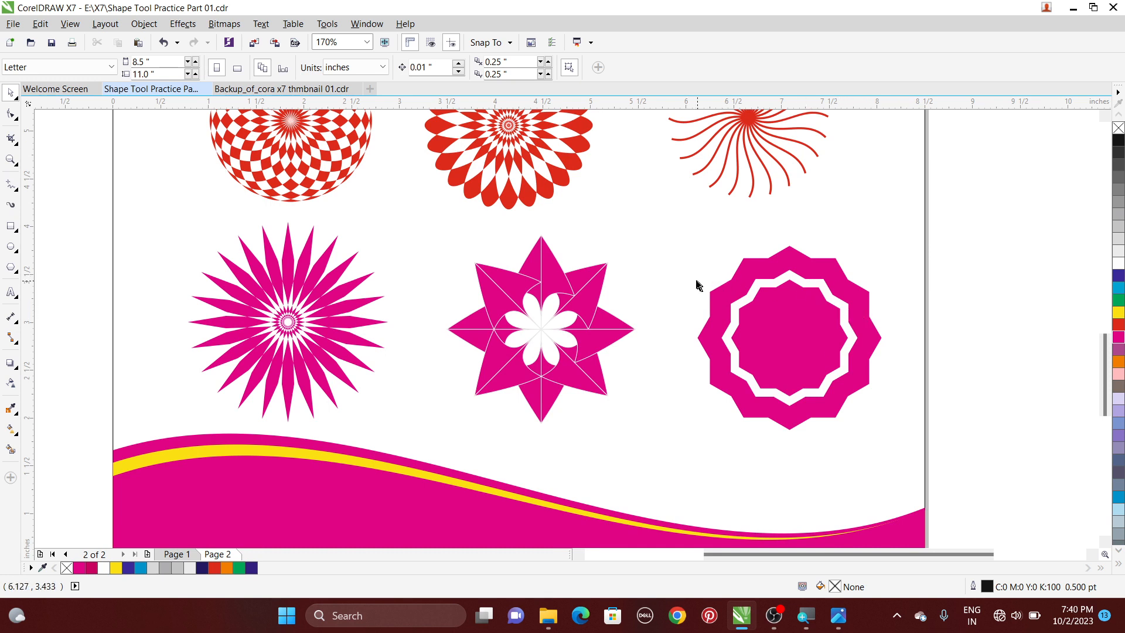
Step: Enlarge the badge's white and inner magenta shapes together from the centre, to about 1.52 inches overall, and clear the selection
left_click_drag(669, 267, 890, 413)
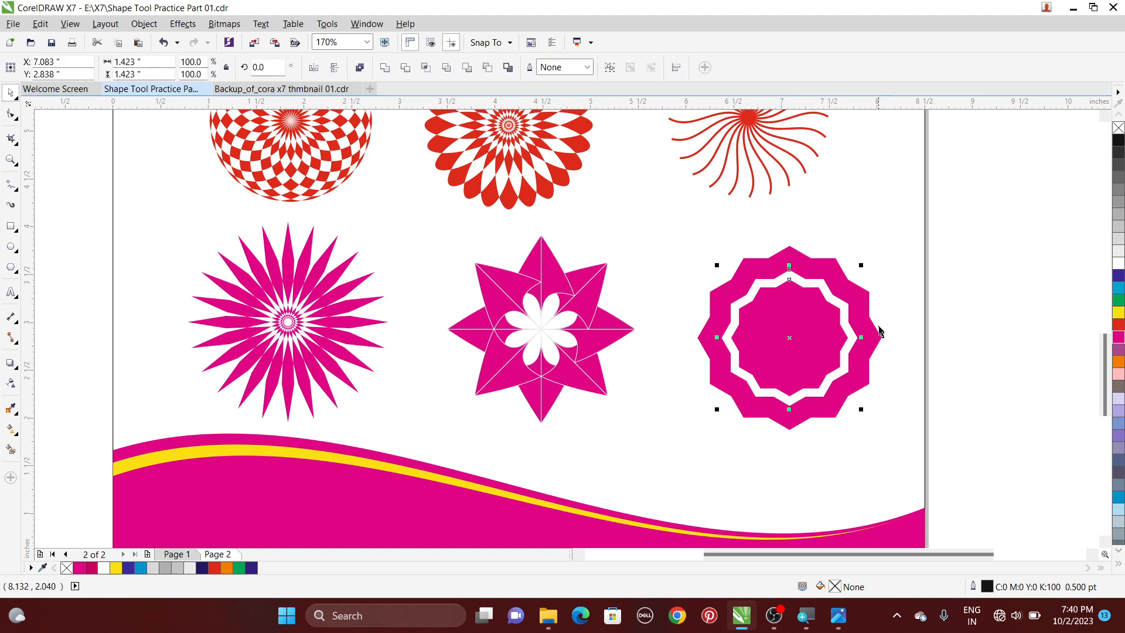
left_click_drag(861, 267, 875, 259)
key("Escape")
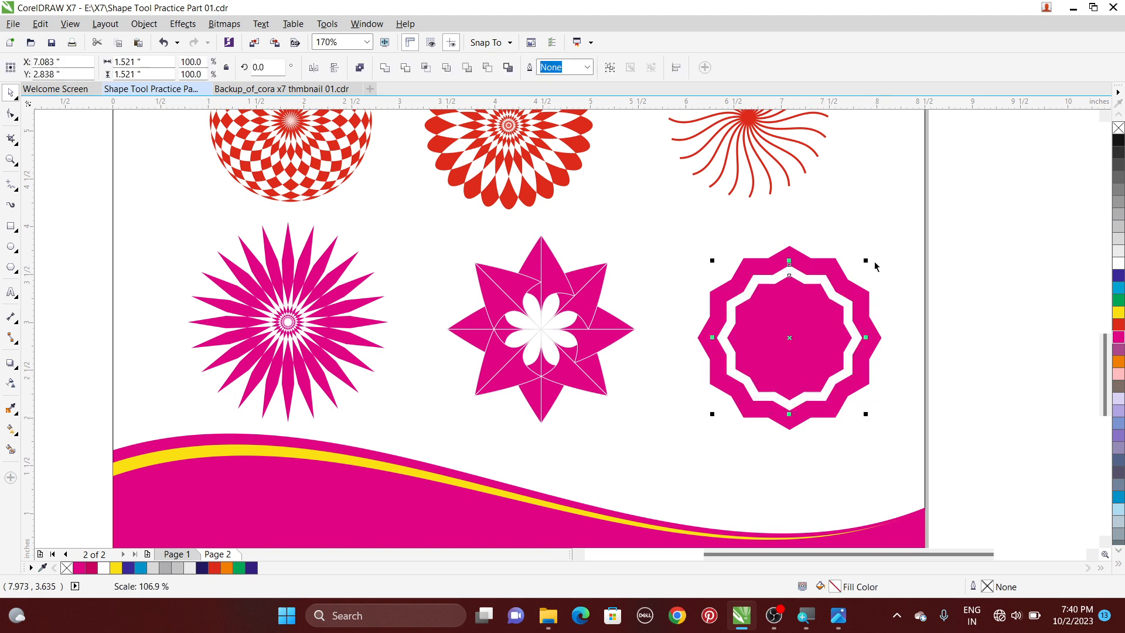
left_click(959, 302)
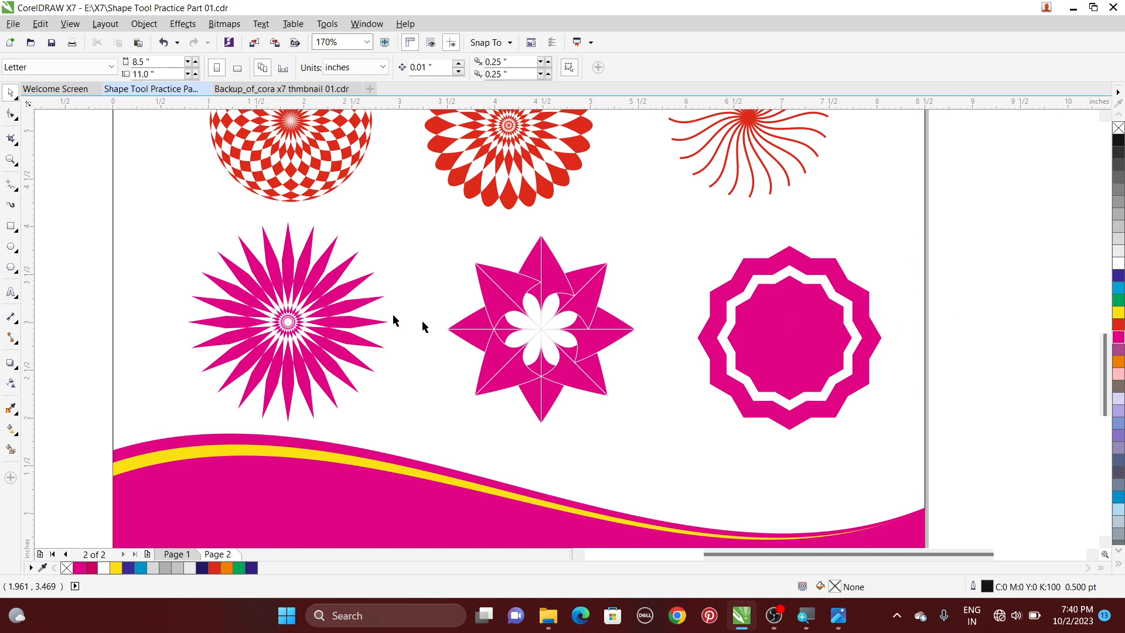
Step: Try aligning all the objects of the three magenta designs along their horizontal centre line and undo the alignment
left_click_drag(79, 216, 970, 448)
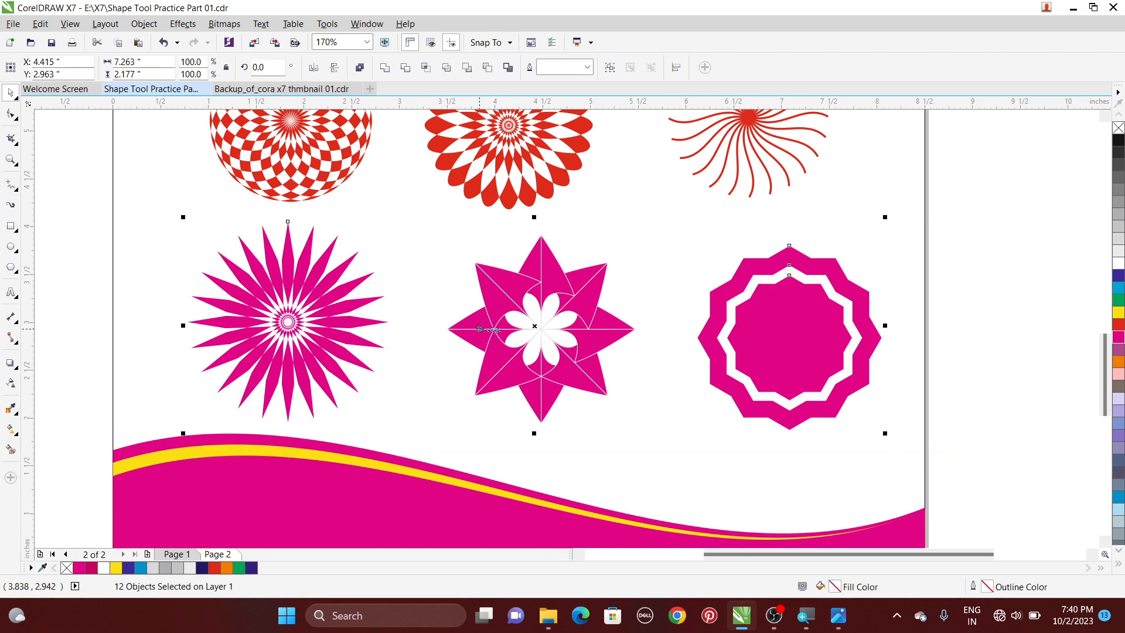
key("e")
key("ctrl+z")
left_click(978, 305)
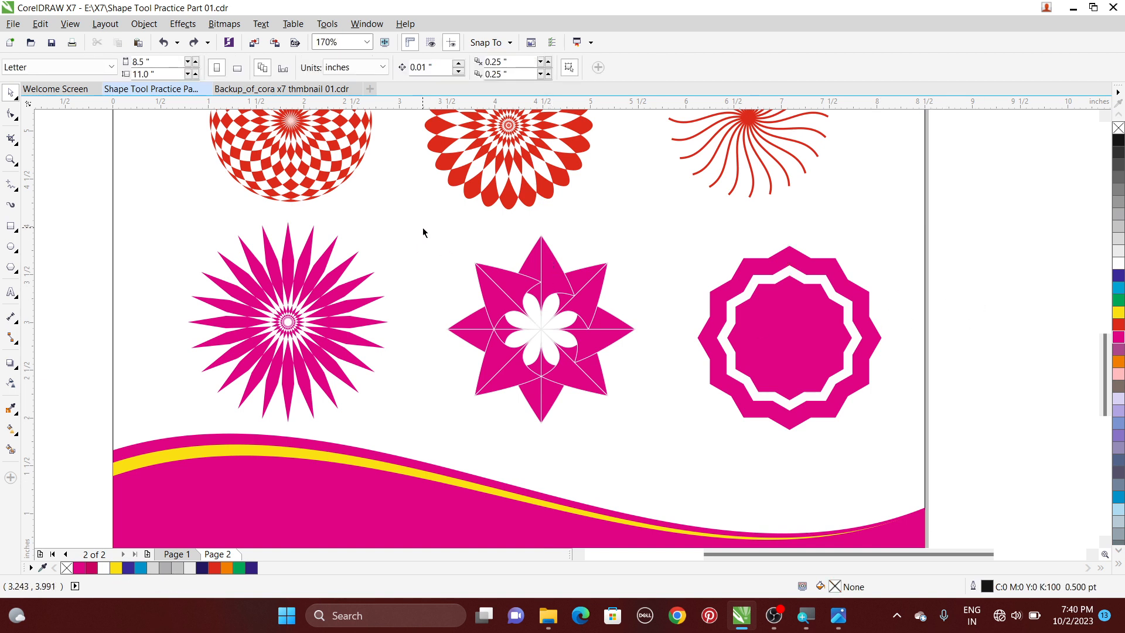
Step: Group the eight shapes of the star, and group the three shapes of the twelve-pointed badge
left_click_drag(424, 232, 648, 439)
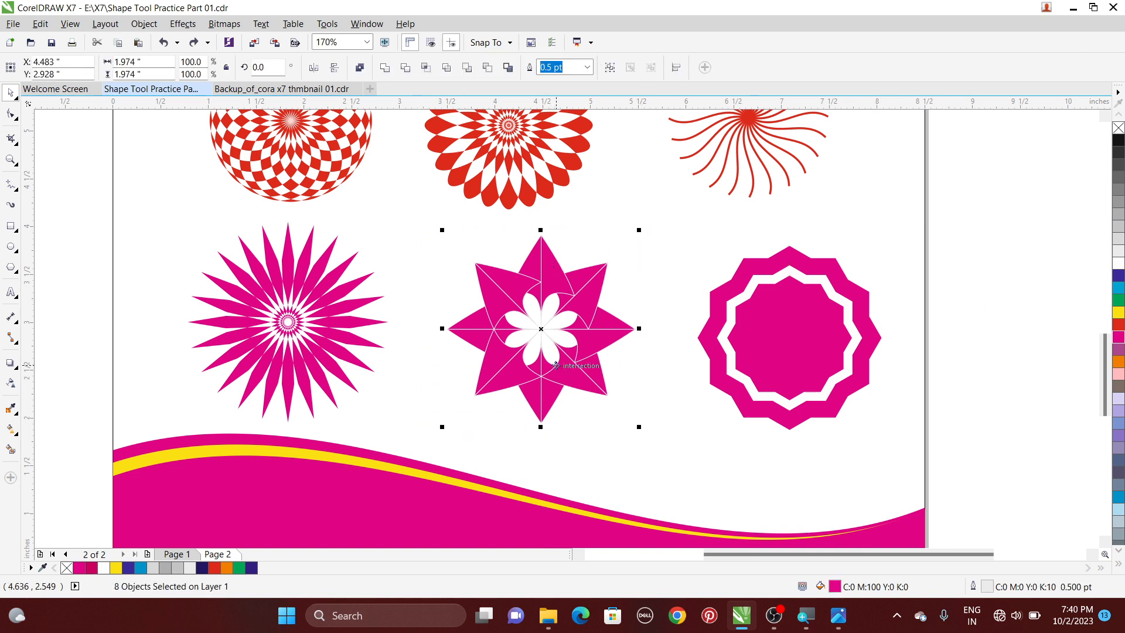
key("ctrl+g")
left_click_drag(677, 237, 909, 475)
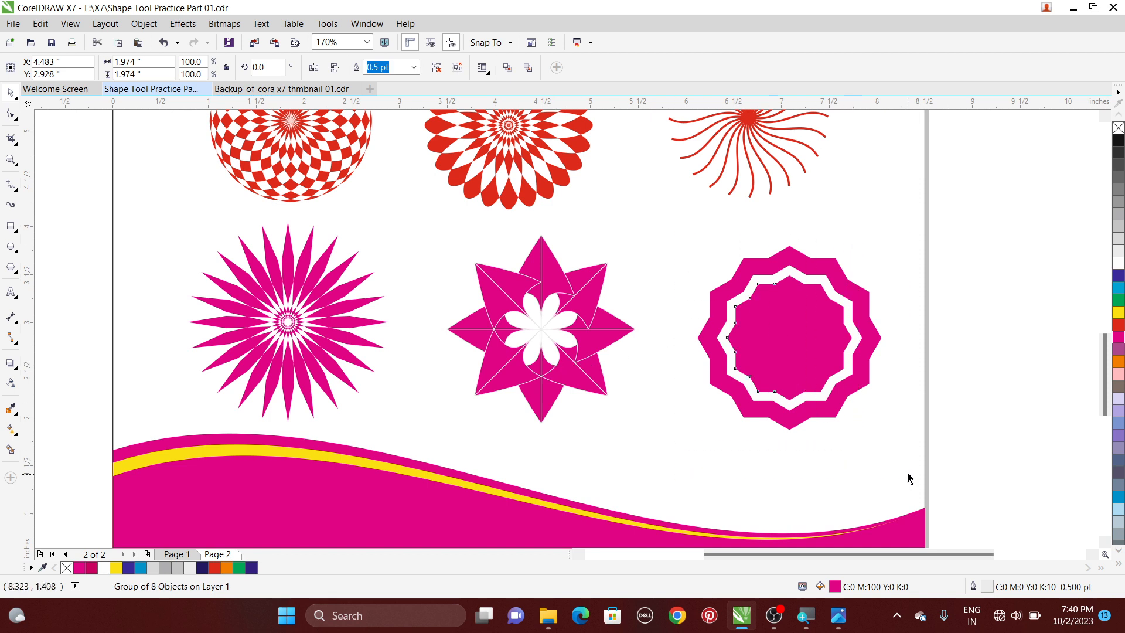
key("ctrl+g")
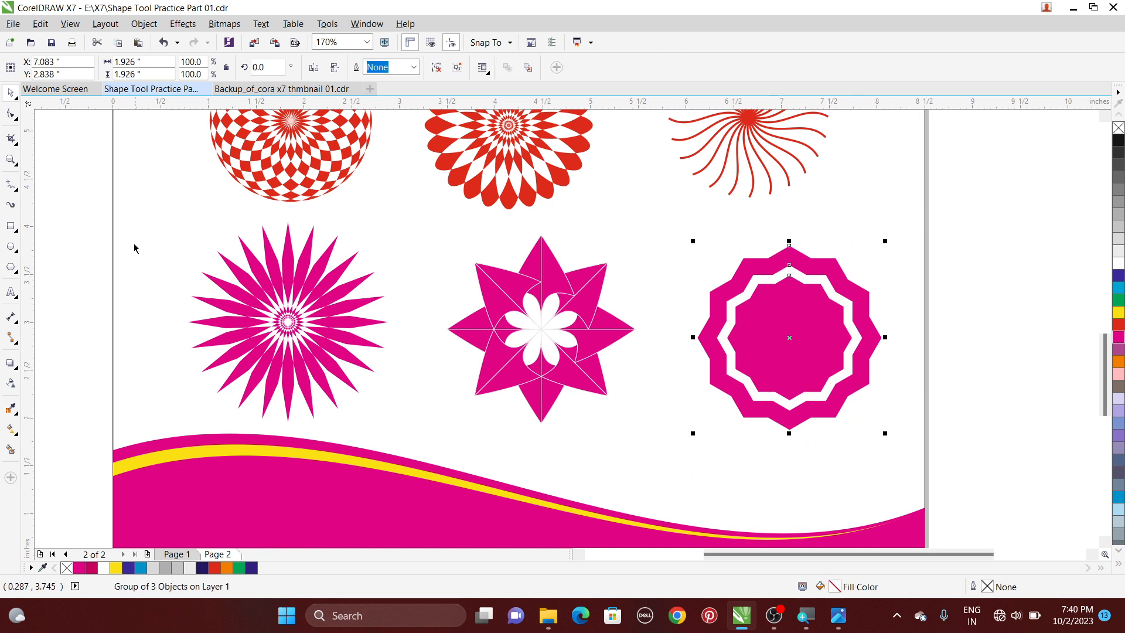
left_click_drag(96, 214, 438, 450)
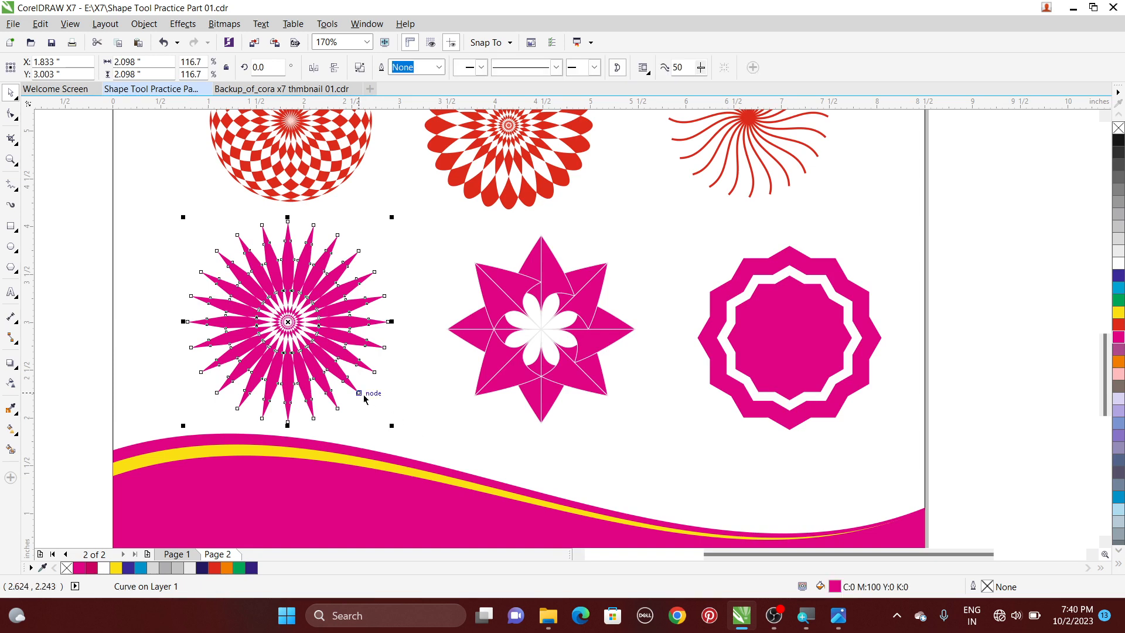
left_click(90, 259)
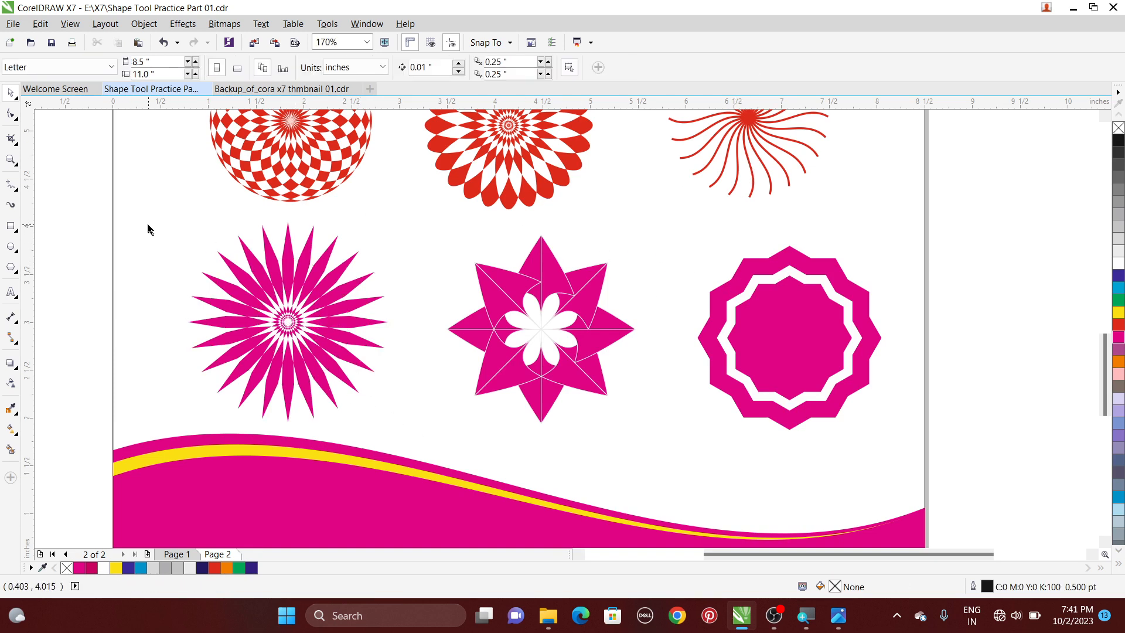
Step: Align the three magenta designs along a common horizontal centre line and clear the selection
left_click_drag(85, 219, 908, 469)
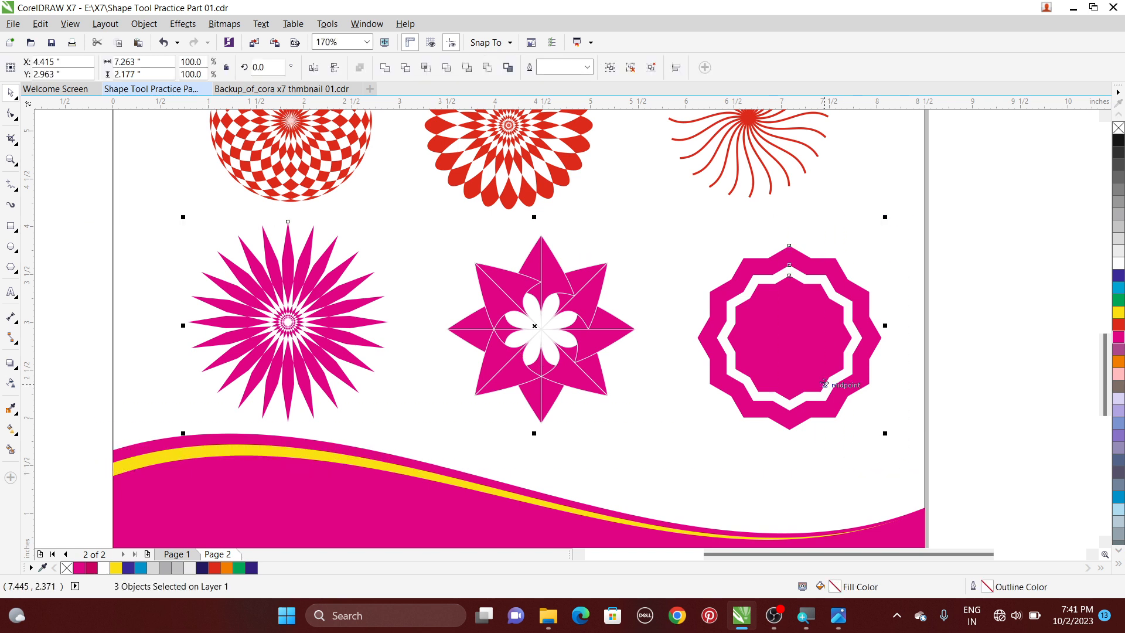
key("e")
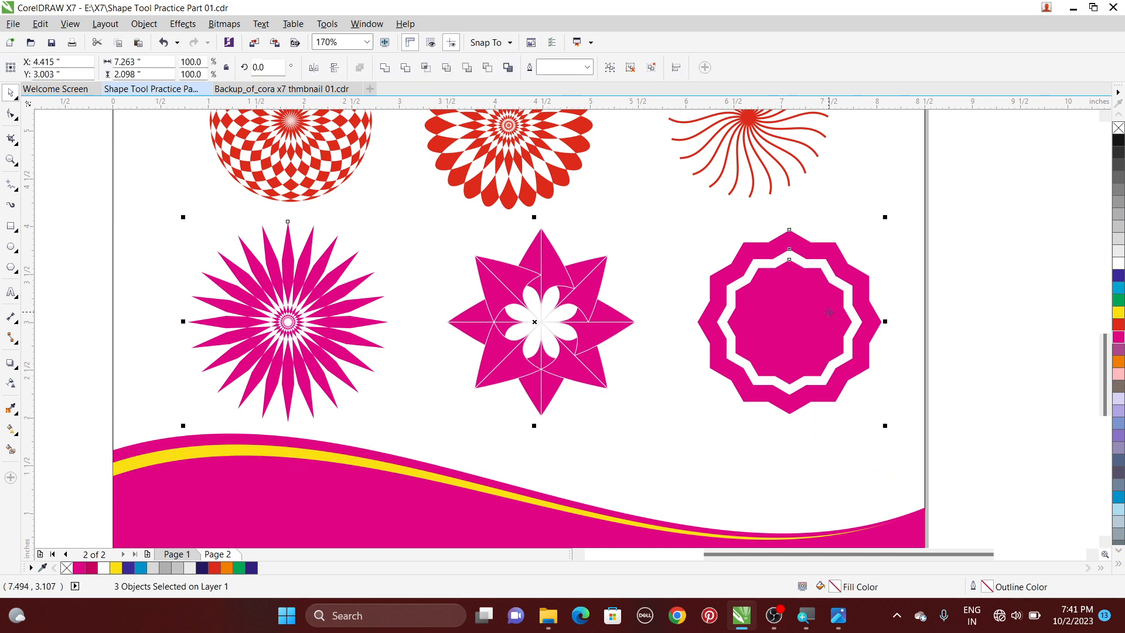
key("F4")
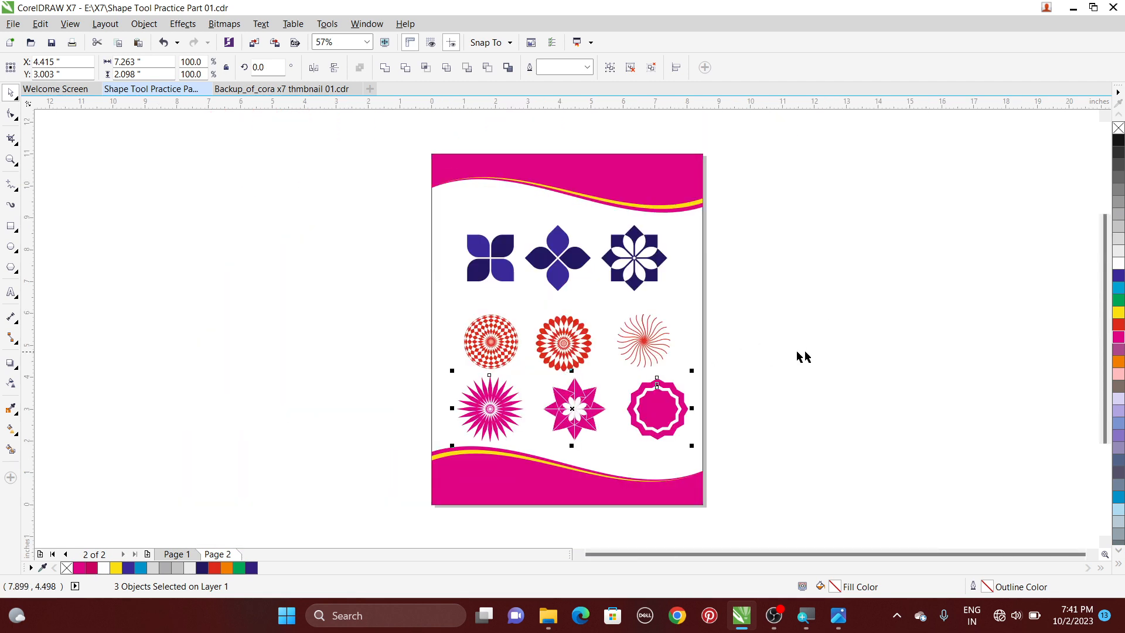
left_click(798, 353)
Step: Move the grouped row of red designs slightly up so it sits between the blue and magenta rows
left_click_drag(372, 303, 734, 374)
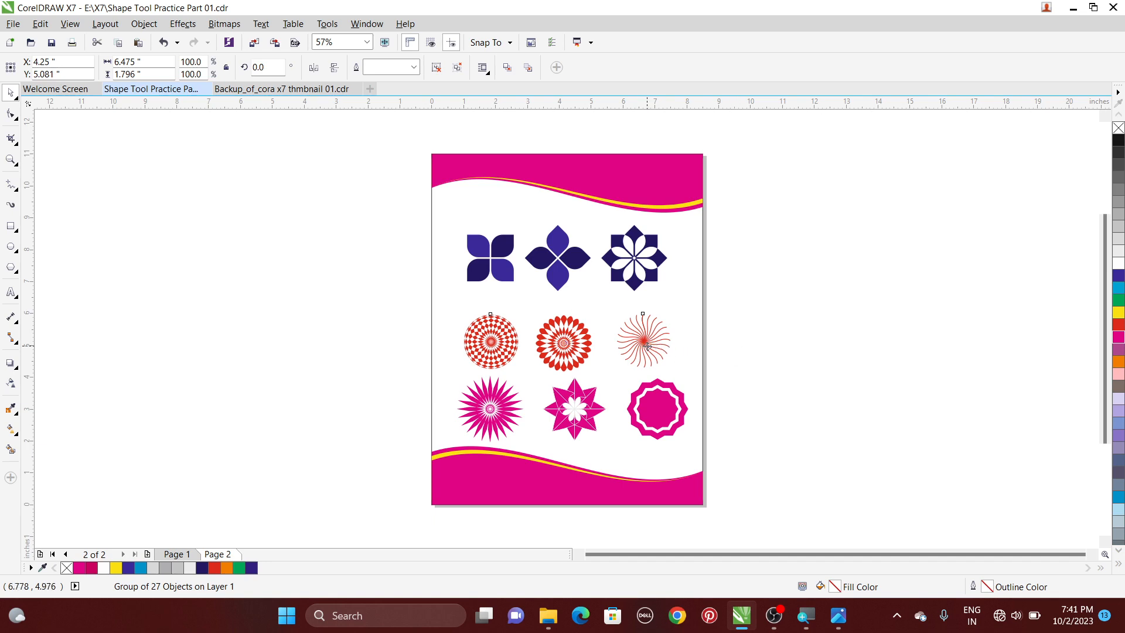
left_click_drag(648, 346, 647, 337)
left_click(759, 340)
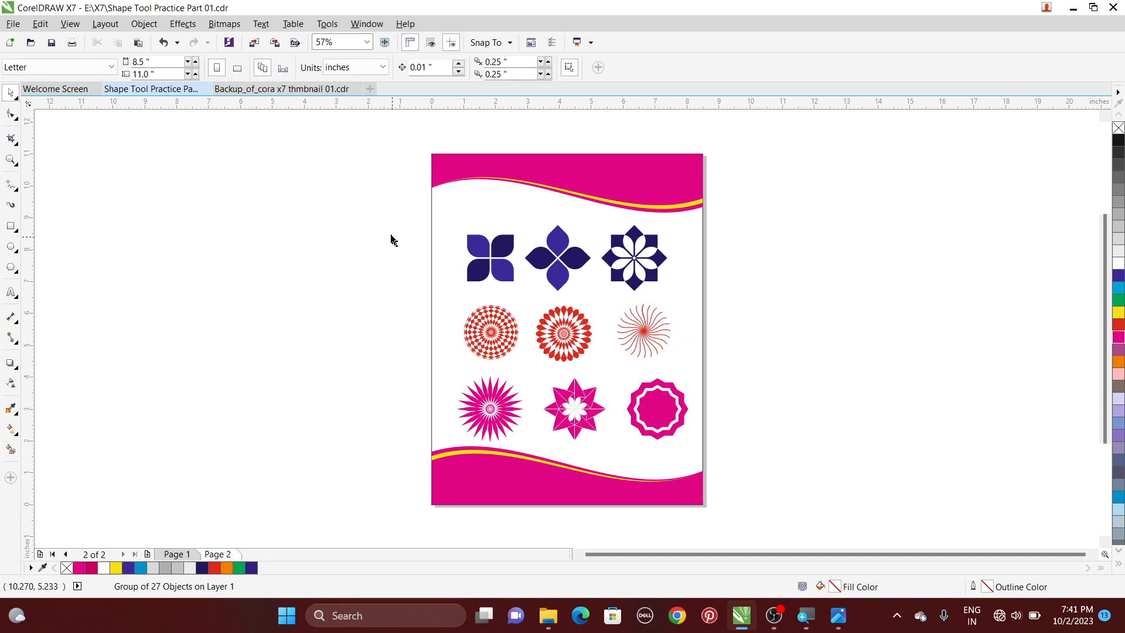
Step: Group the blue row, the red row and the three magenta designs into one group
left_click_drag(388, 211, 697, 291)
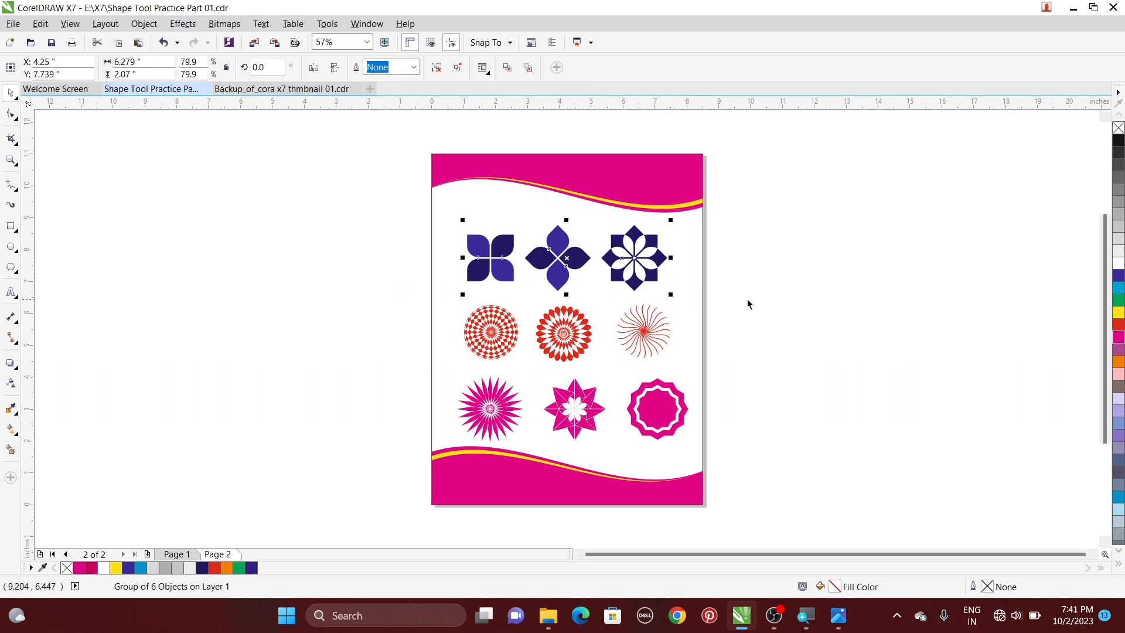
left_click(633, 292)
left_click_drag(373, 218, 781, 453)
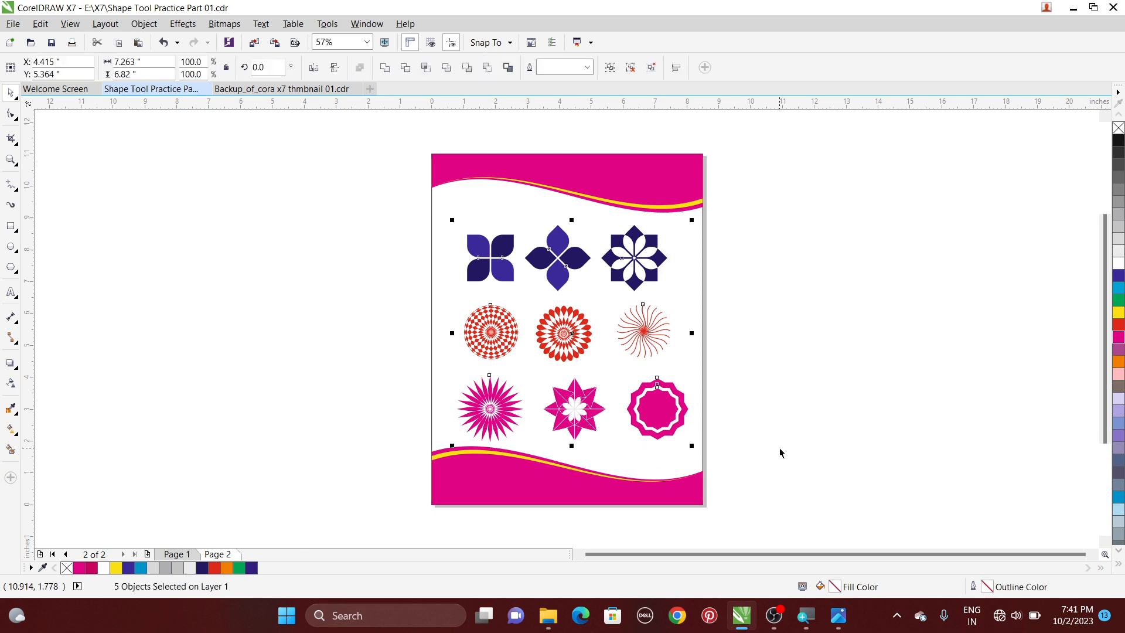
key("ctrl+g")
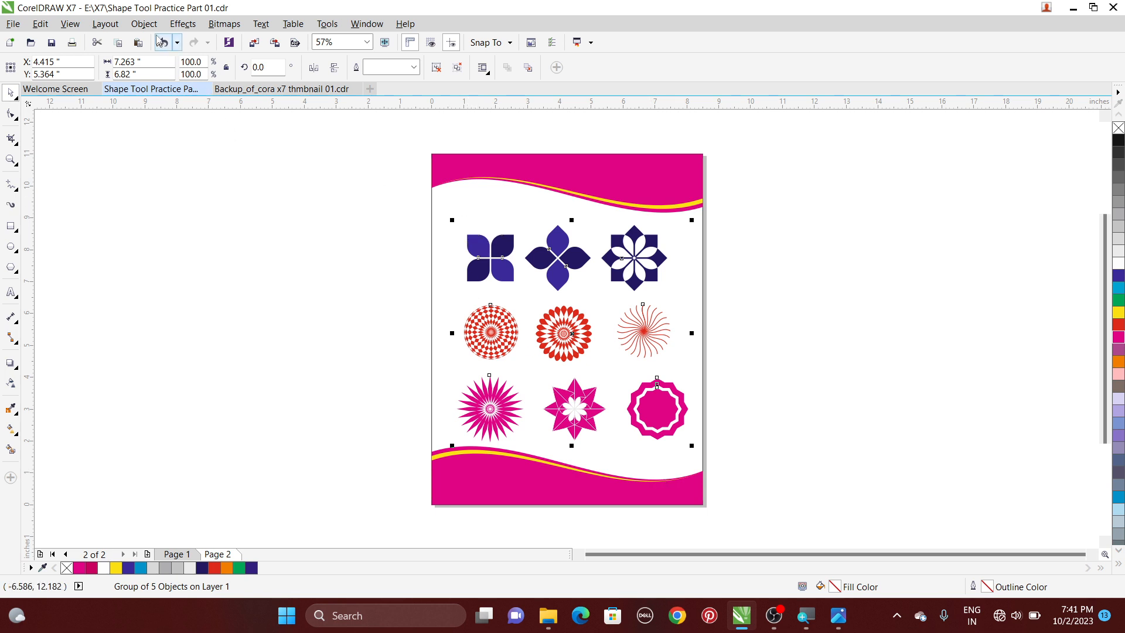
Step: Unlock all locked objects on the page and clear the selection
left_click(144, 23)
mouse_move(179, 273)
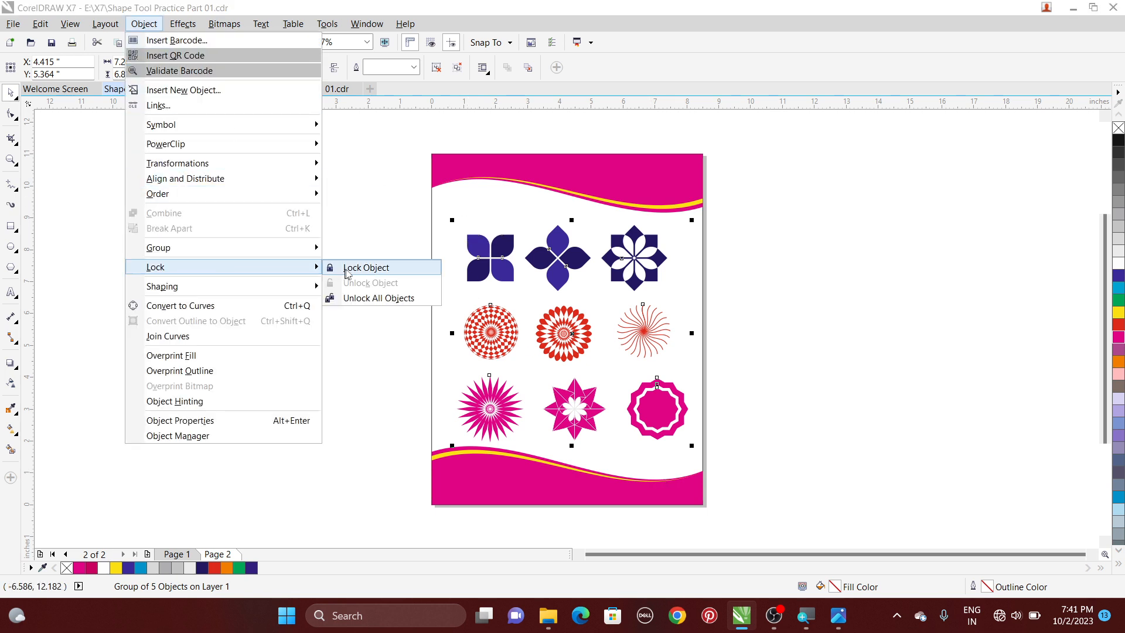
left_click(363, 299)
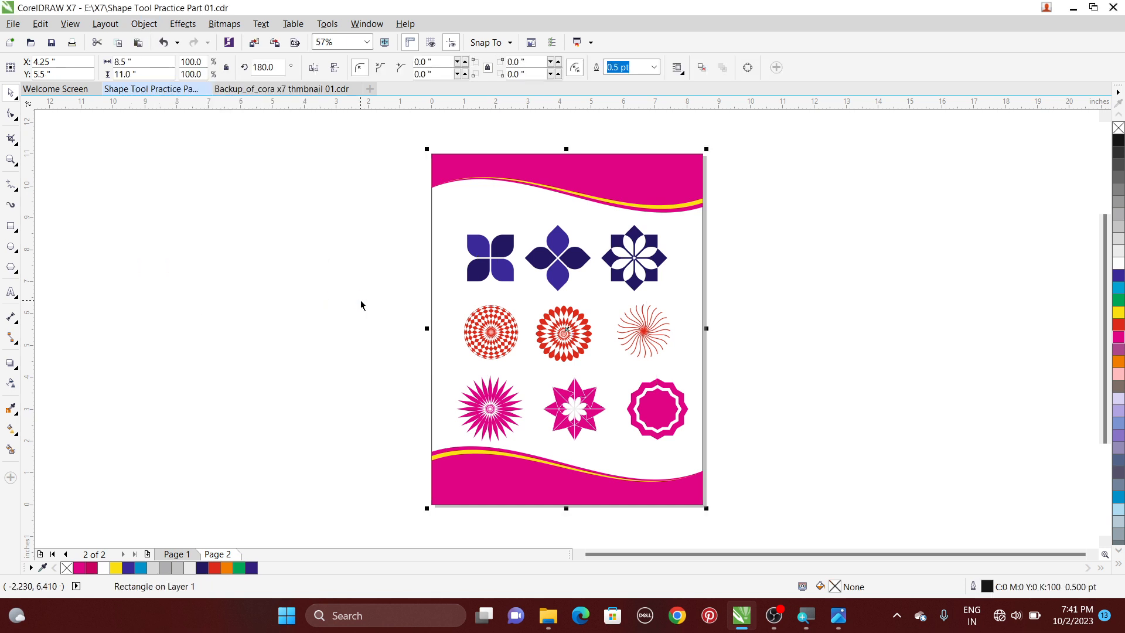
left_click(362, 307)
Step: Centre the grouped designs between the page's side edges by aligning them to the page-sized rectangle
left_click_drag(385, 205, 746, 451)
left_click(487, 184, "shift")
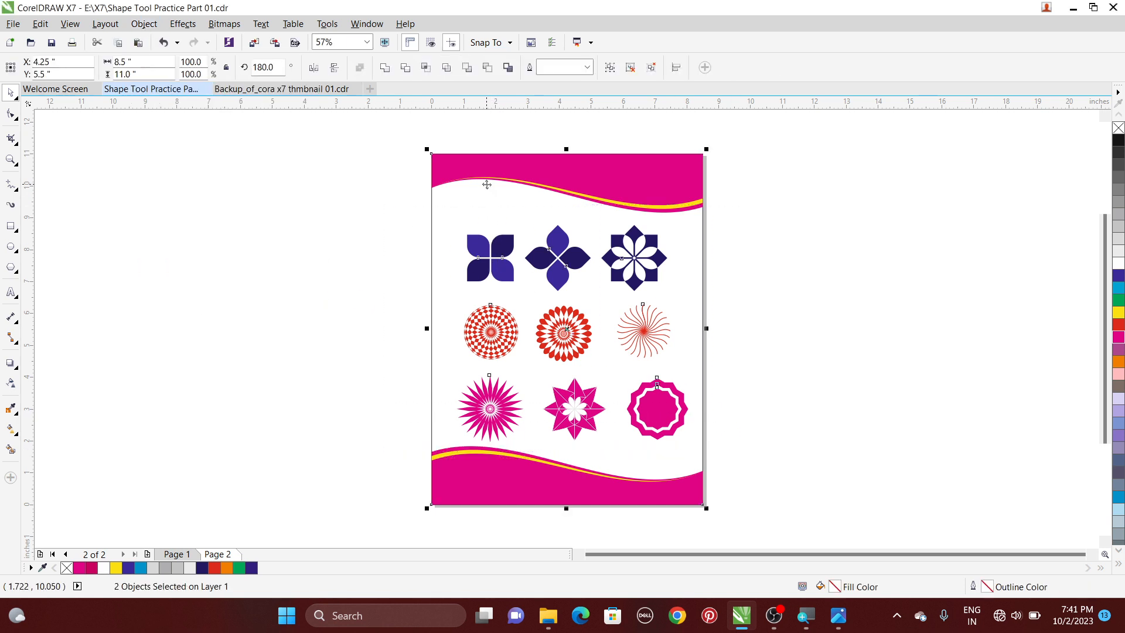
key("c")
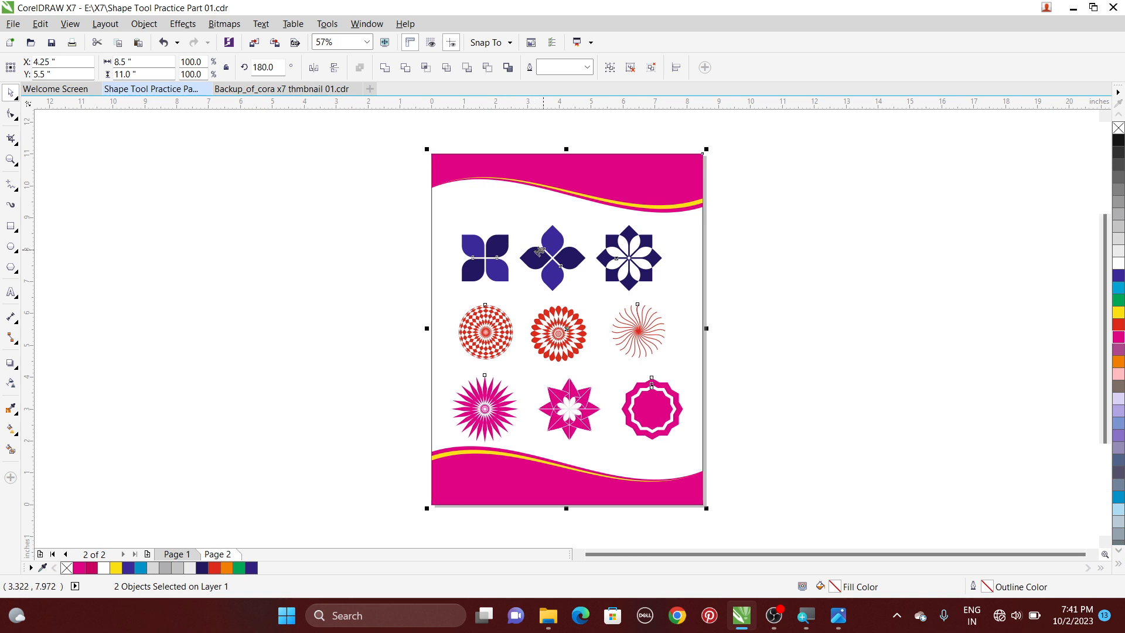
left_click(752, 349)
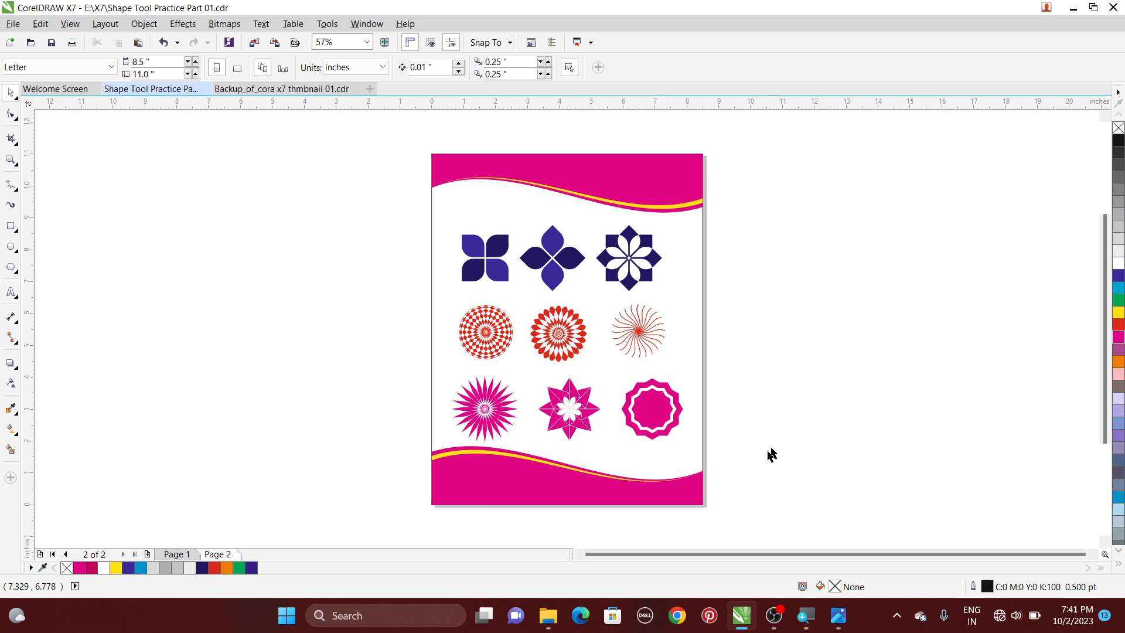
Step: Remove the outline from the page-sized rectangle and clear the selection
right_click(786, 198)
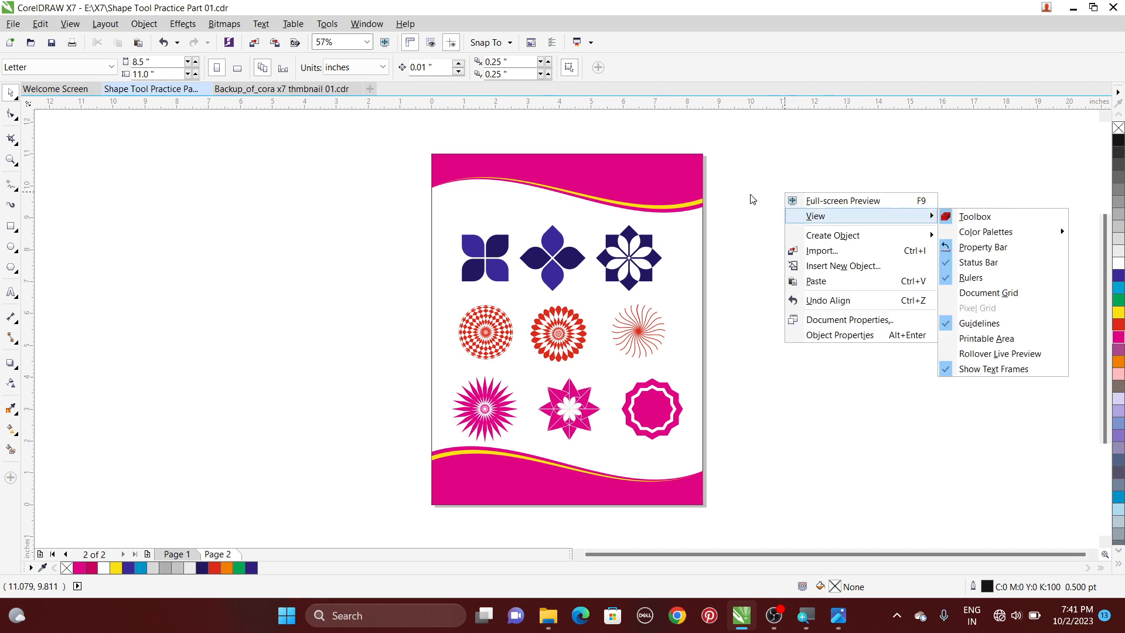
left_click(702, 230)
left_click(702, 230)
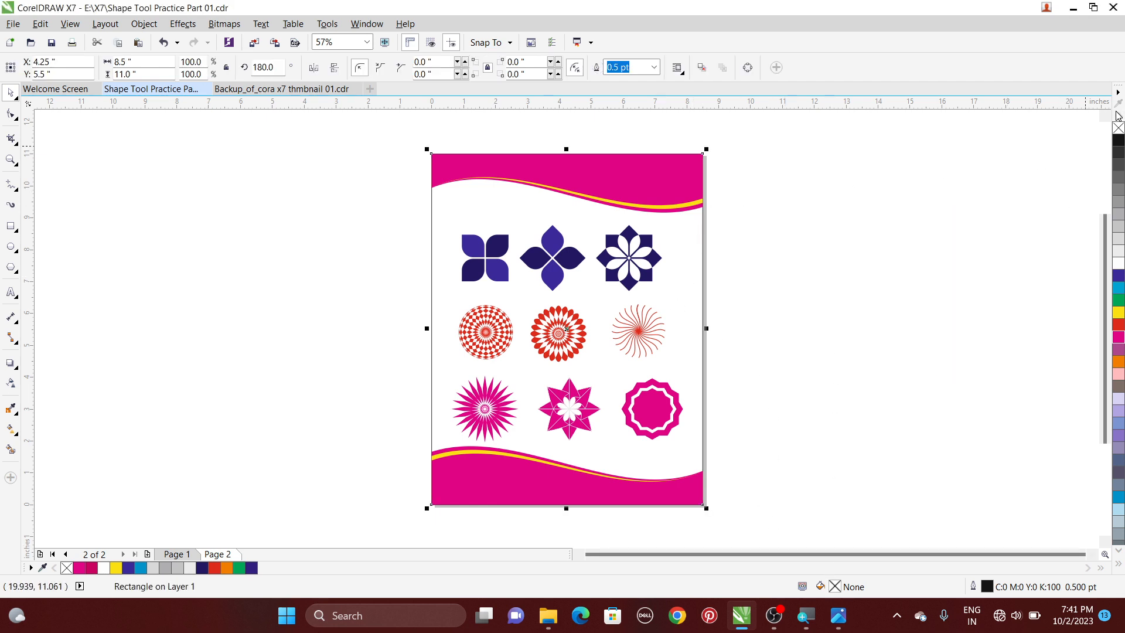
left_click(808, 224)
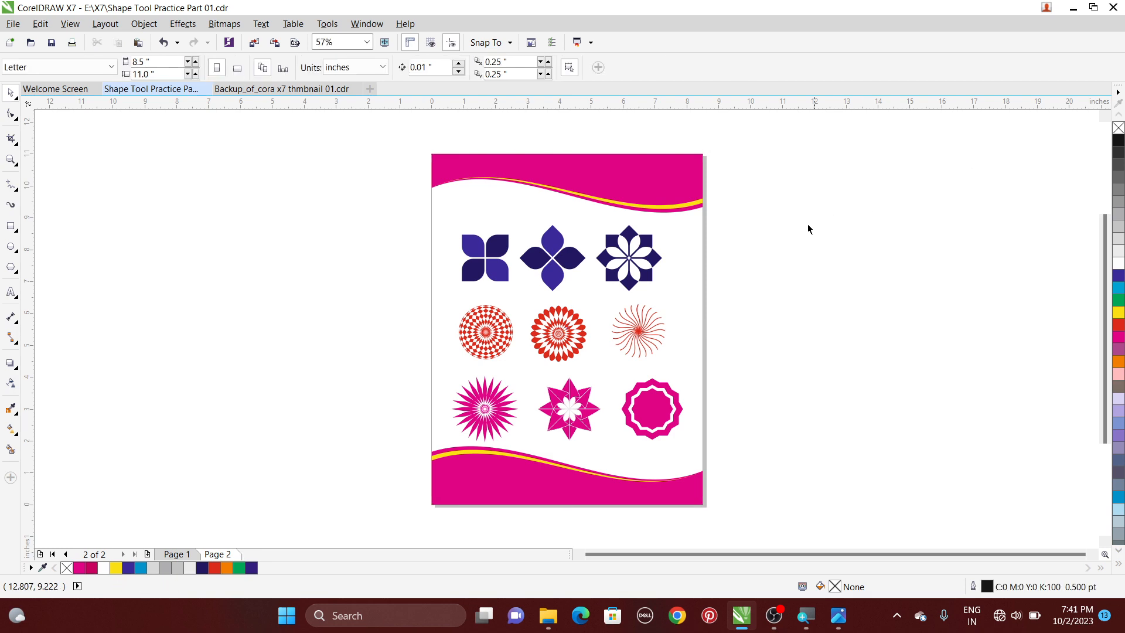
Step: Import the image Shape Tool Practice Part 01 from Pictures and place it beside the page, about 7.96 by 10.3 inches
right_click(776, 224)
left_click(810, 284)
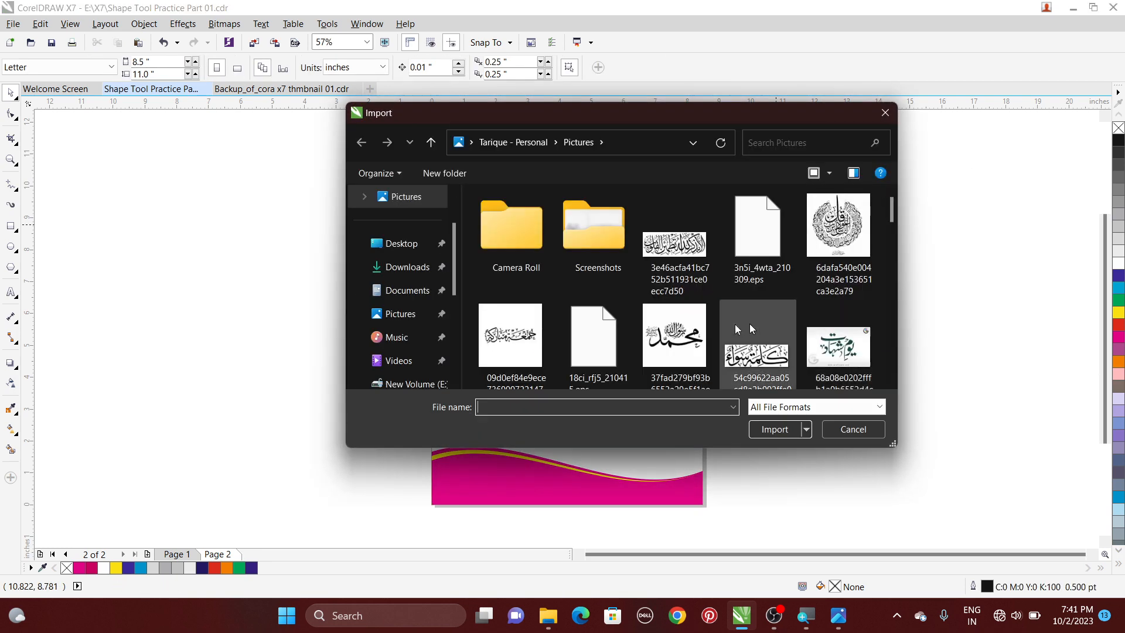
scroll(580, 320, "down", 15)
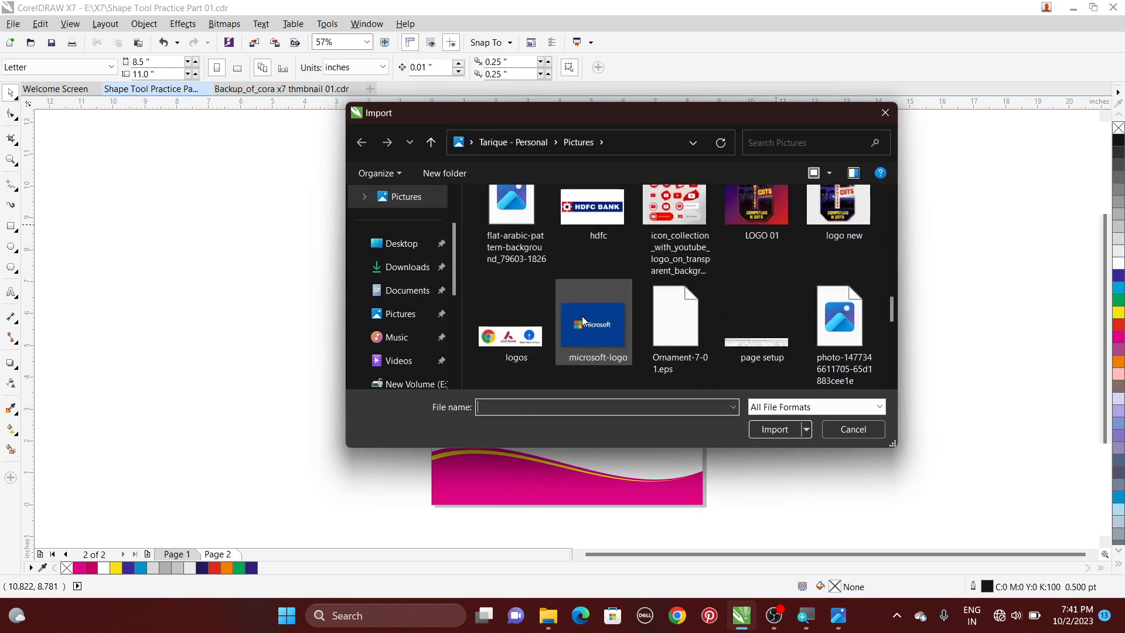
left_click(583, 321)
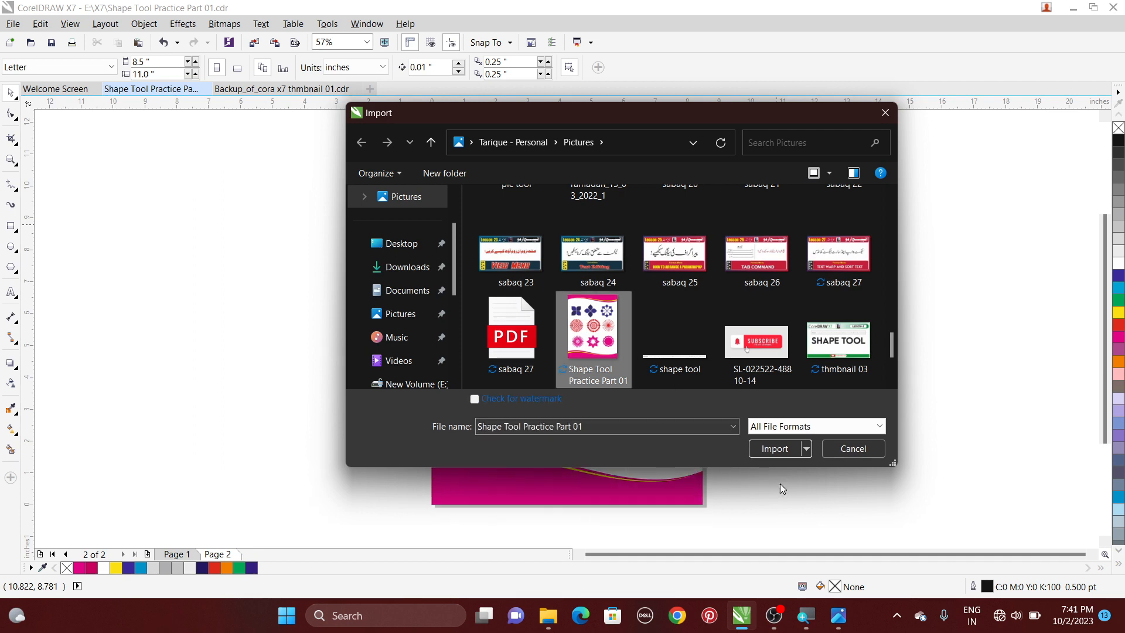
left_click(778, 452)
left_click_drag(744, 177, 998, 505)
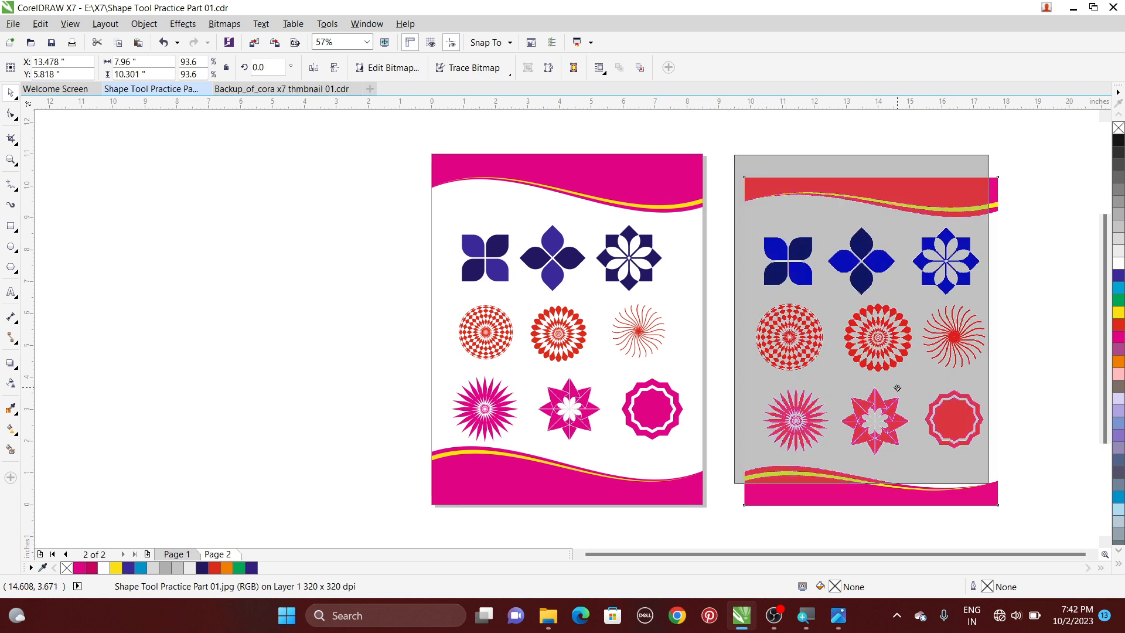
Step: Reposition the imported reference image beside the page and enlarge it to about 8.32 by 10.77 inches for comparison
left_click_drag(898, 388, 897, 389)
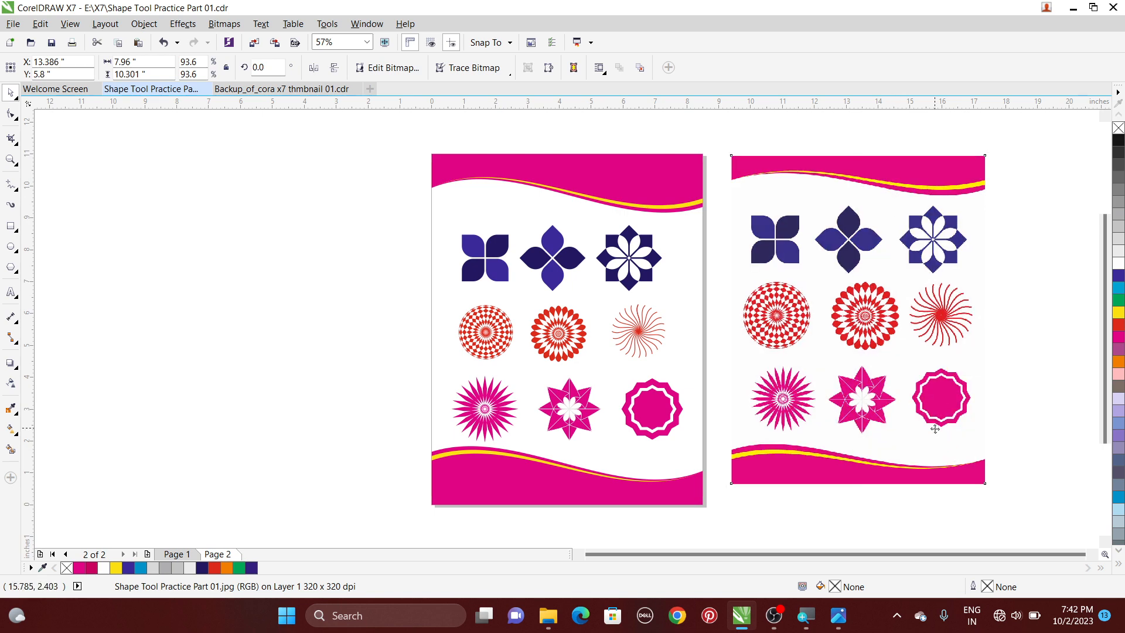
left_click_drag(936, 429, 935, 432)
left_click_drag(986, 488, 999, 503)
left_click_drag(917, 437, 907, 431)
left_click(1032, 376)
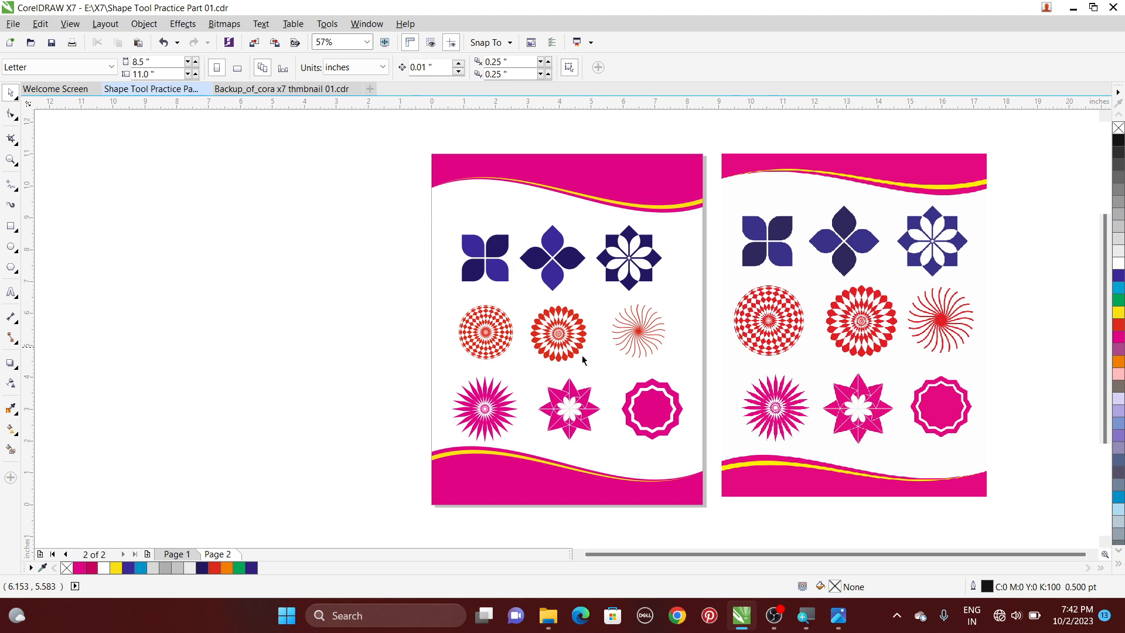
Step: Delete the imported reference image and minimize the drawing program to show the desktop
left_click(844, 353)
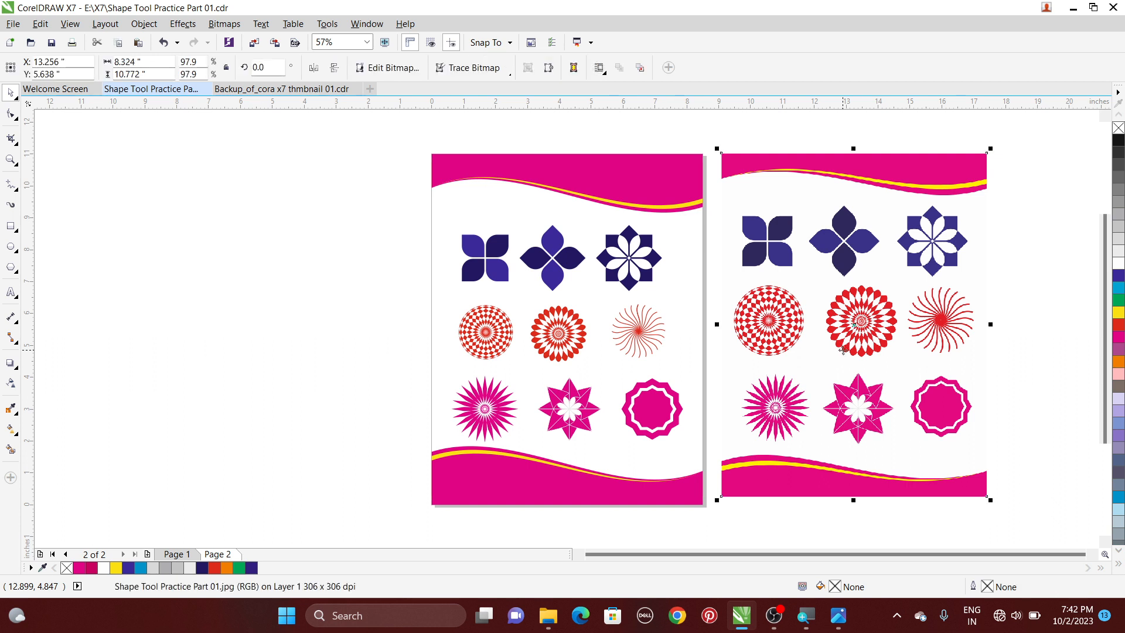
key("Delete")
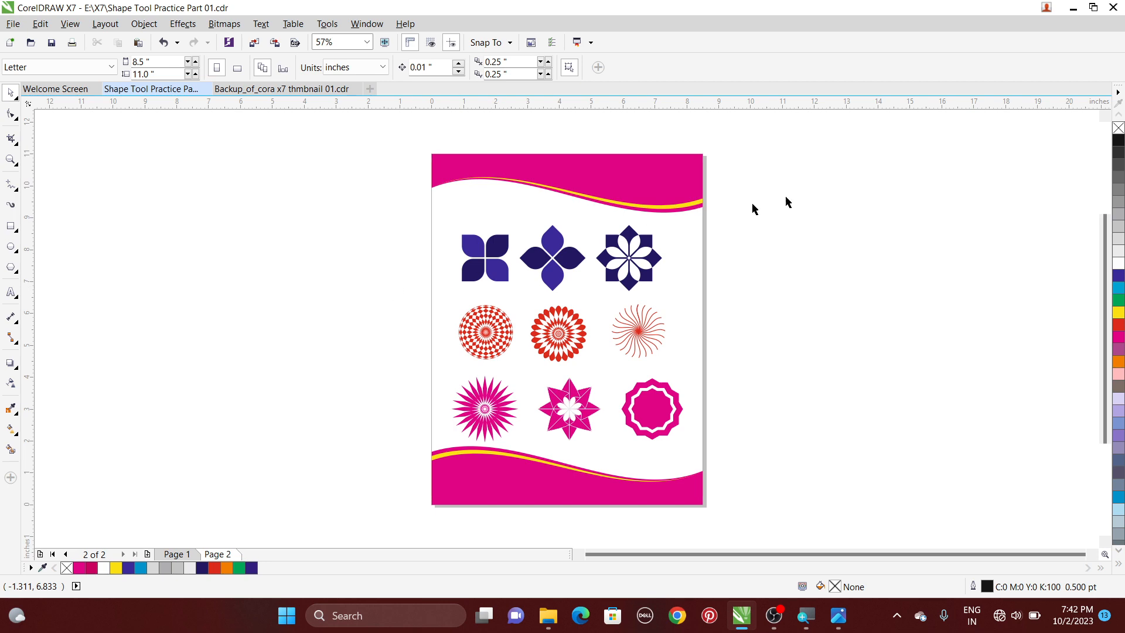
left_click(1069, 14)
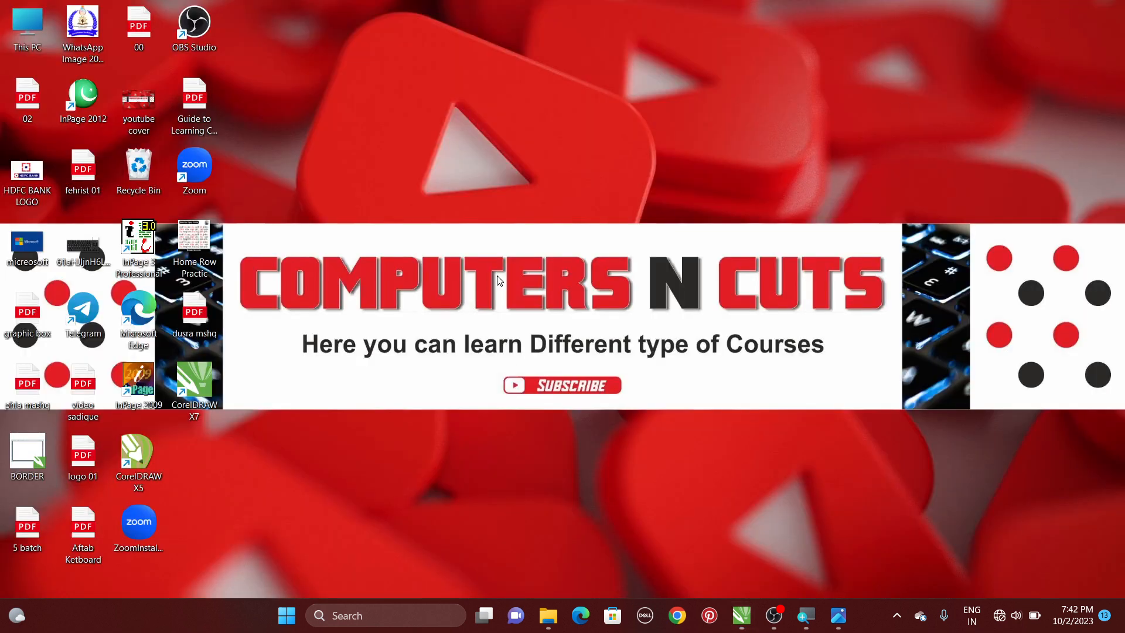